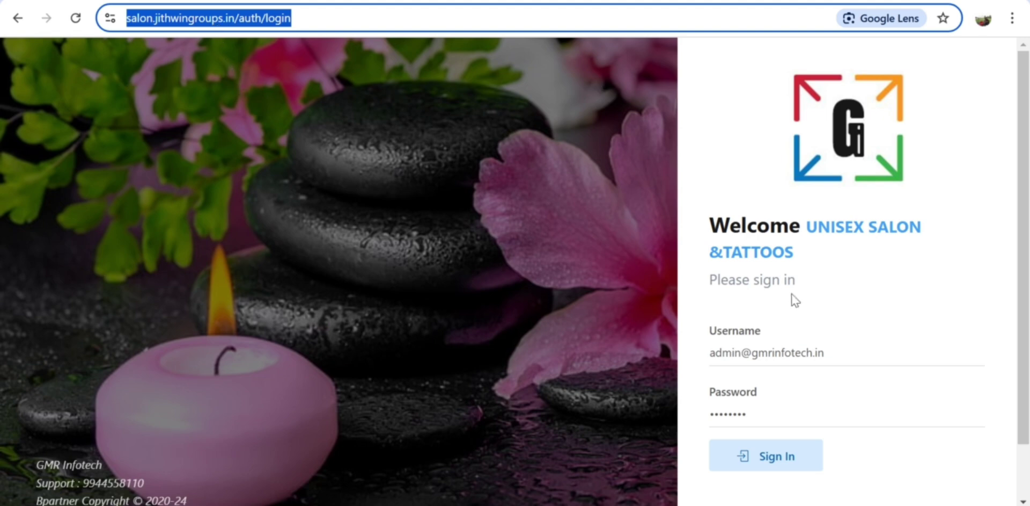
Sign in to the salon admin site with the prefilled username and password.
left_click(778, 351)
double_click(768, 354)
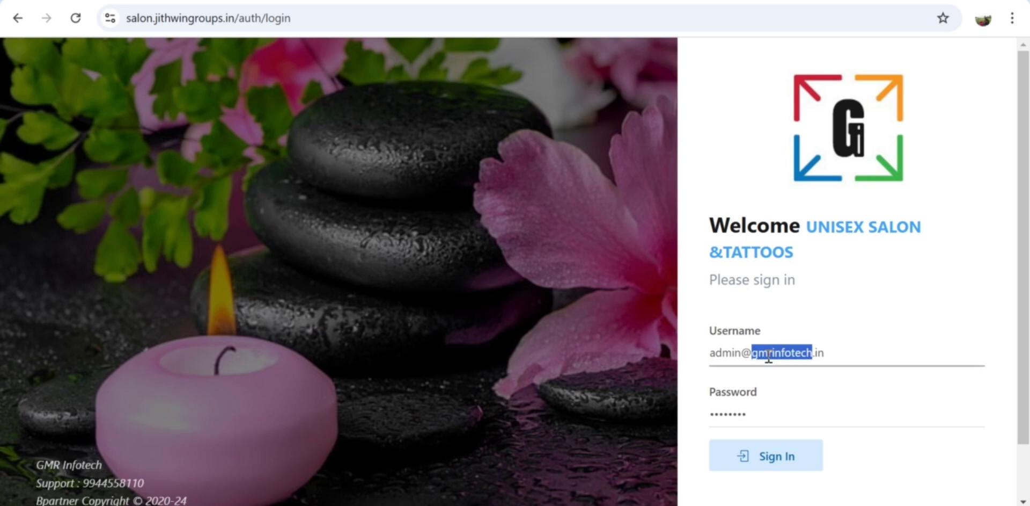
left_click(731, 413)
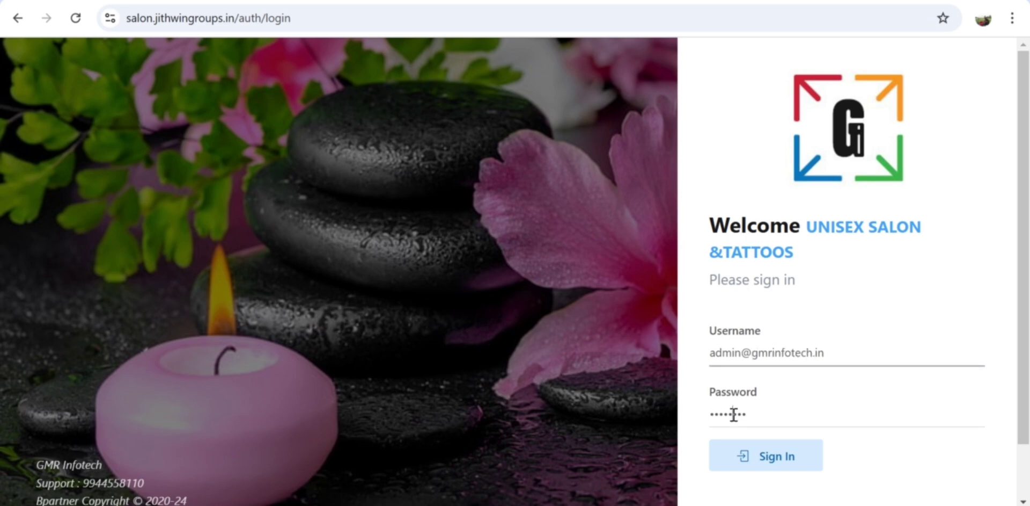
left_click(792, 458)
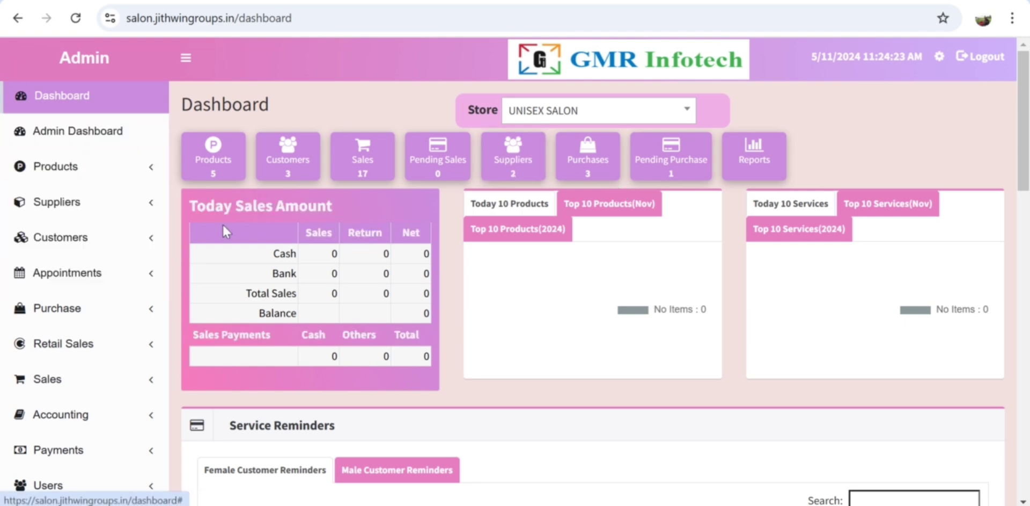
Examine the Today Sales Amount summary, including the cash, bank, total sales, balance and sales payments rows.
scroll(223, 231, "down", 3)
left_click_drag(228, 133, 328, 153)
left_click(345, 123)
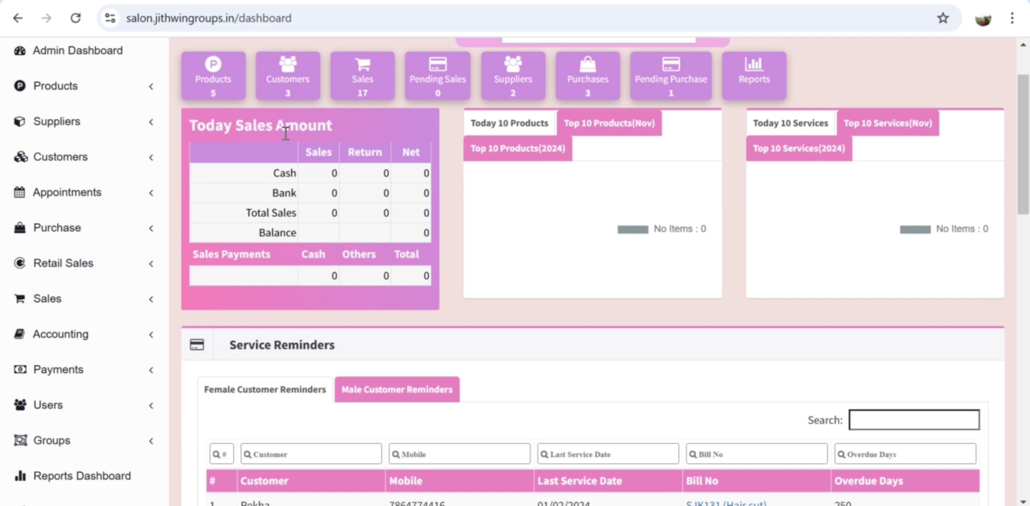
double_click(272, 174)
left_click(279, 196)
left_click_drag(279, 196, 301, 199)
left_click_drag(267, 210, 272, 210)
left_click_drag(405, 230, 290, 293)
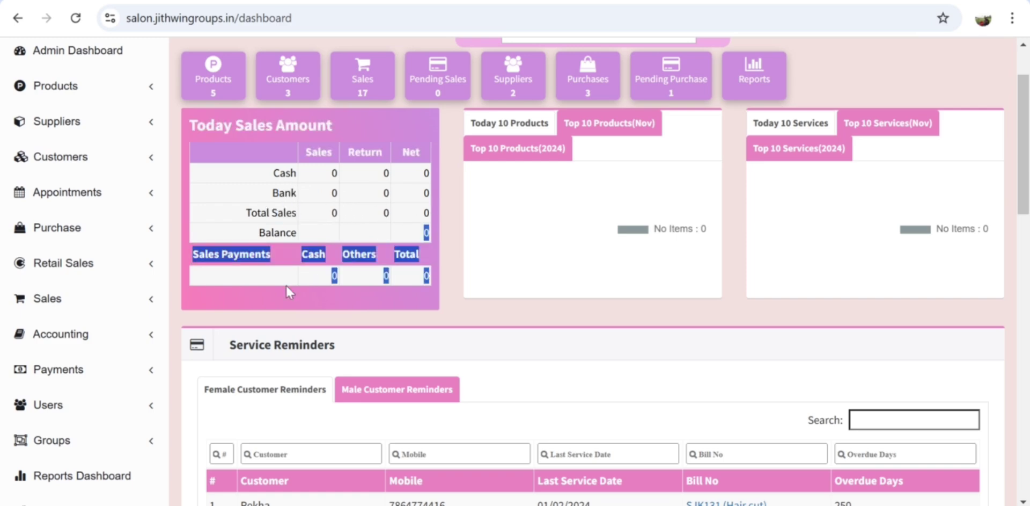
left_click(285, 284)
scroll(459, 212, "up", 3)
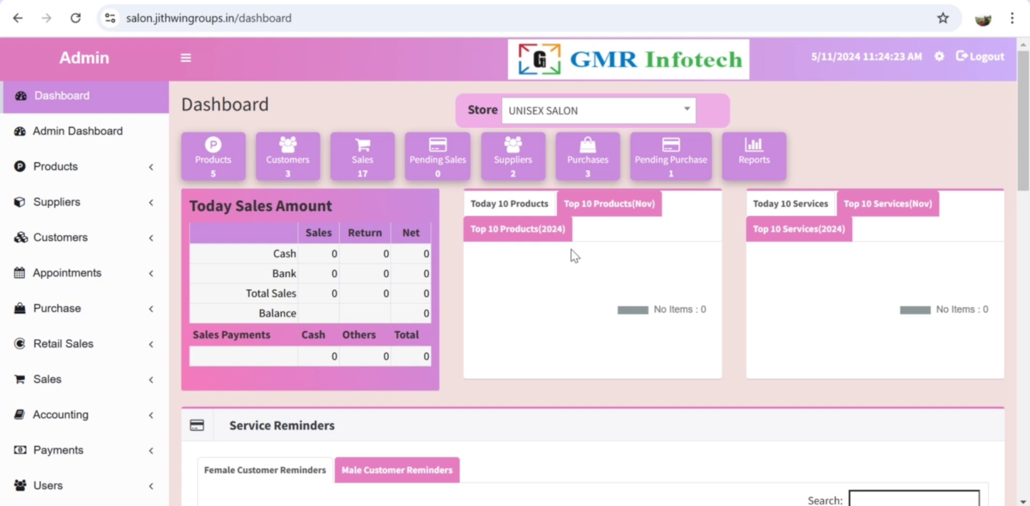
View the top 10 products charts for November and 2024, and the top 10 services chart for 2024.
left_click(591, 214)
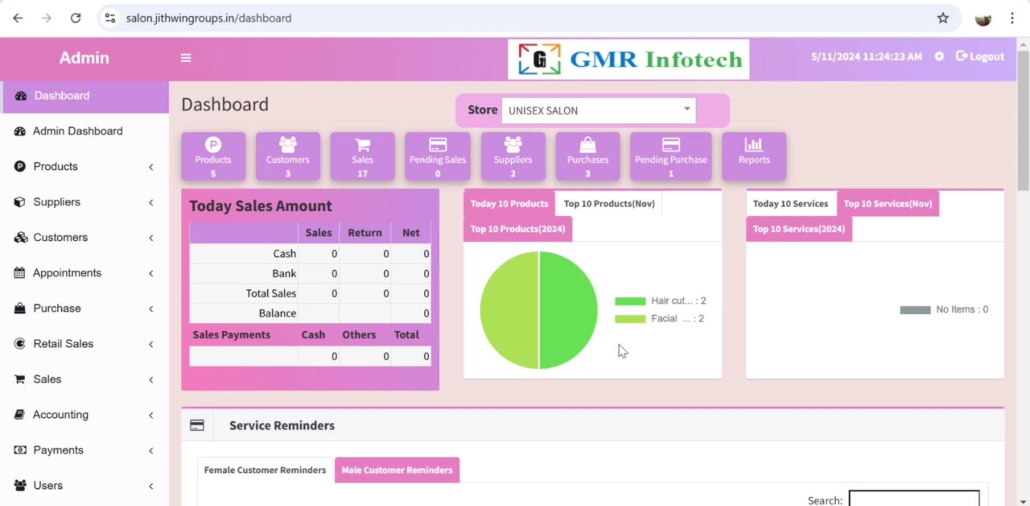
left_click(510, 232)
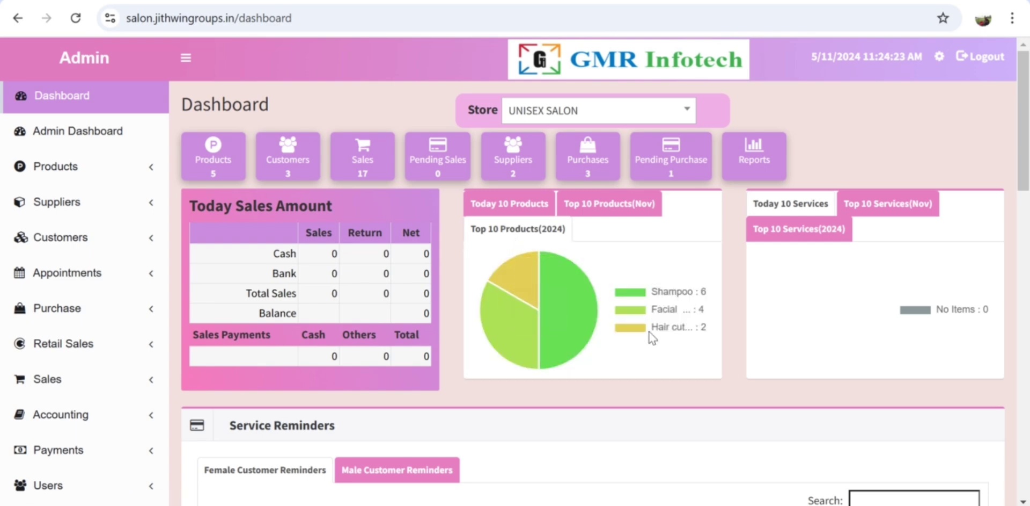
left_click_drag(771, 210, 789, 212)
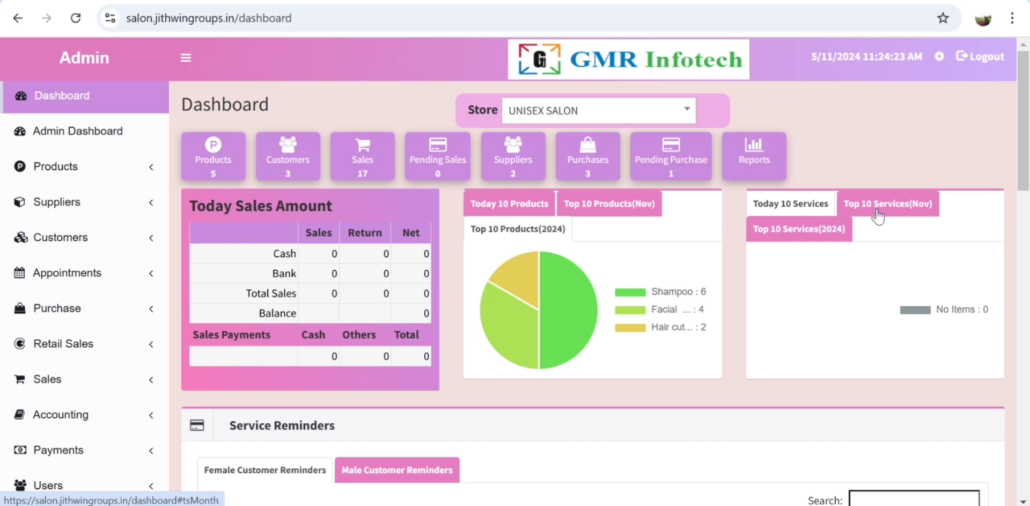
left_click(820, 237)
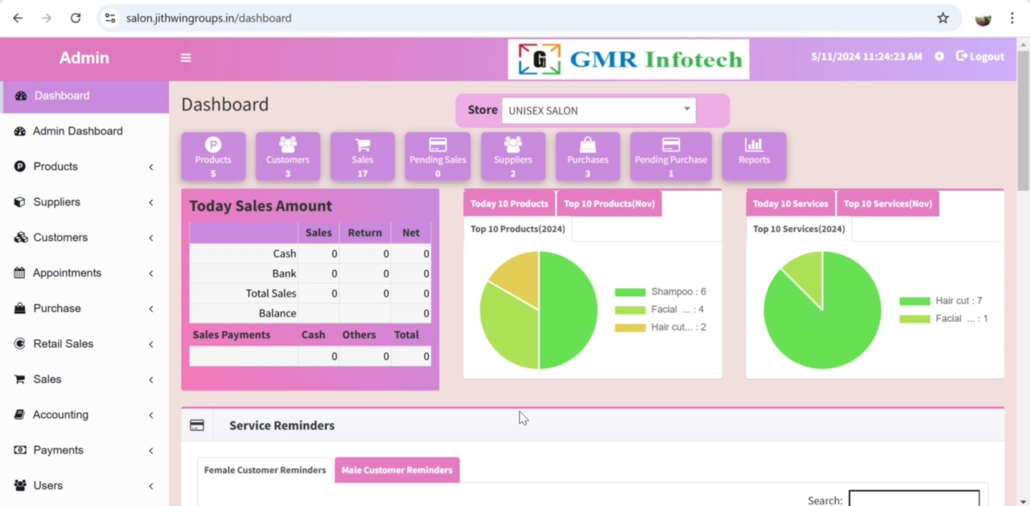
Review the female customer service reminder, checking the customer, last service date and overdue days.
scroll(520, 417, "down", 5)
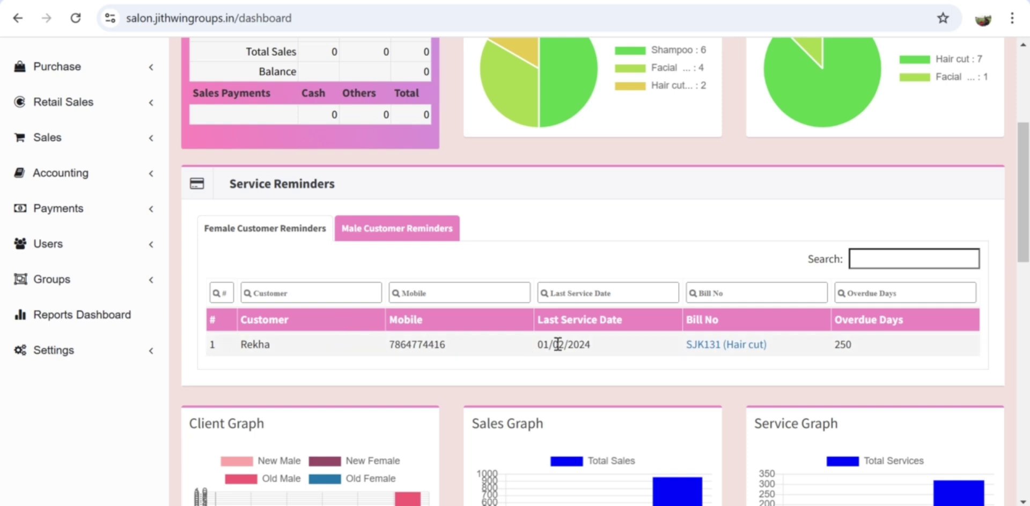
left_click_drag(538, 344, 579, 344)
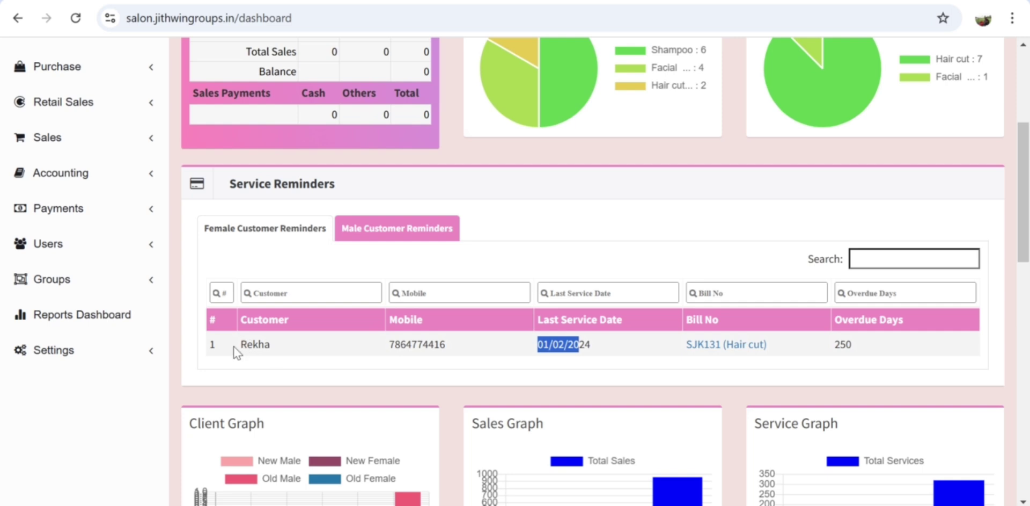
left_click_drag(237, 347, 271, 346)
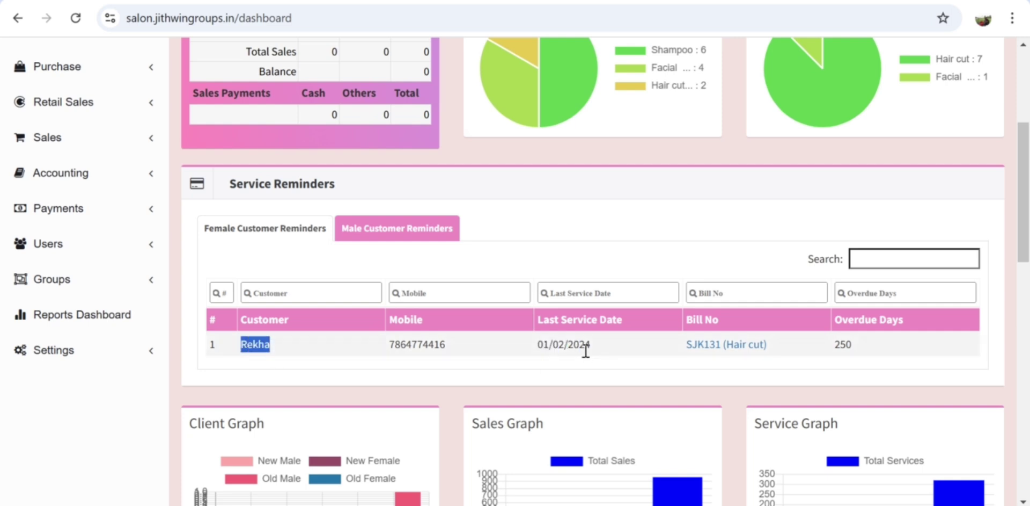
left_click_drag(592, 346, 523, 348)
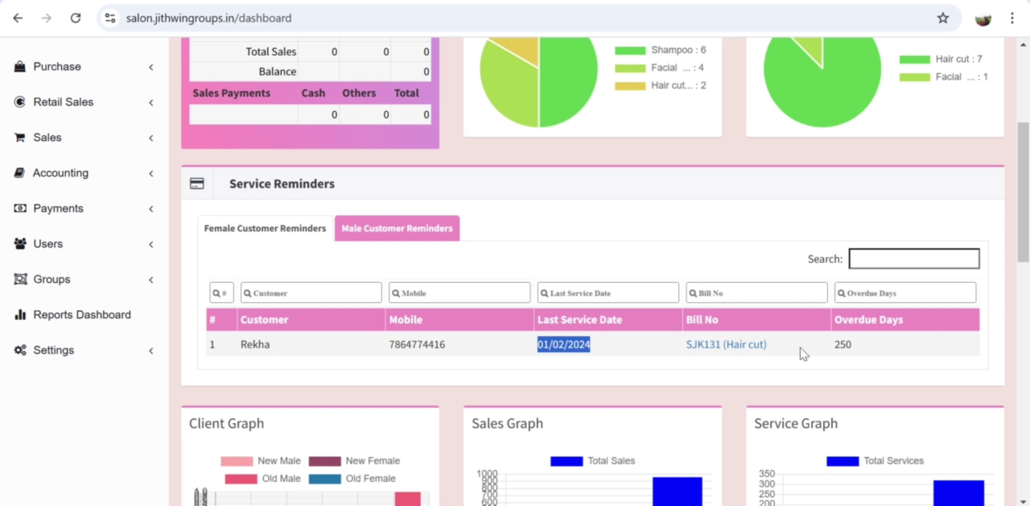
left_click(859, 345)
left_click_drag(859, 346, 829, 349)
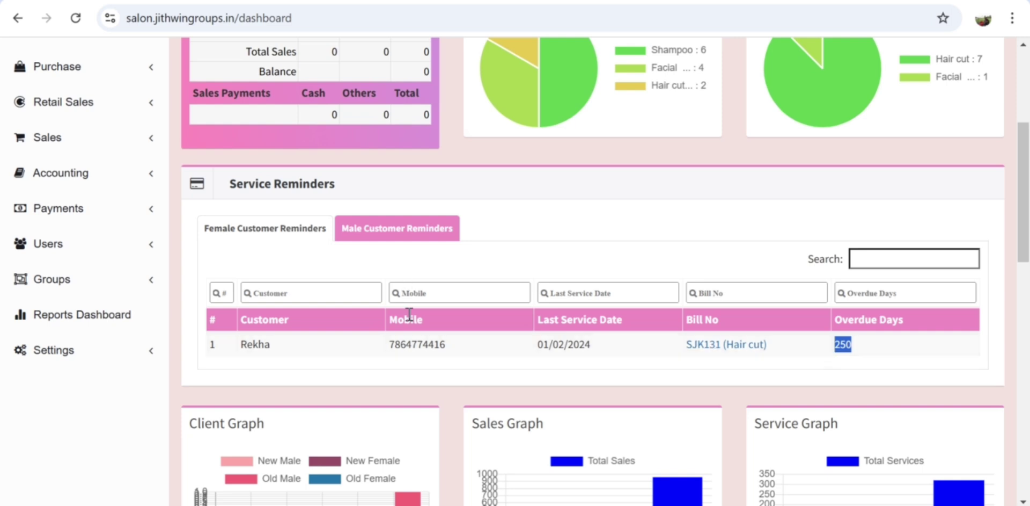
Examine the Client, Sales and Service graphs below the service reminders.
scroll(416, 320, "down", 2)
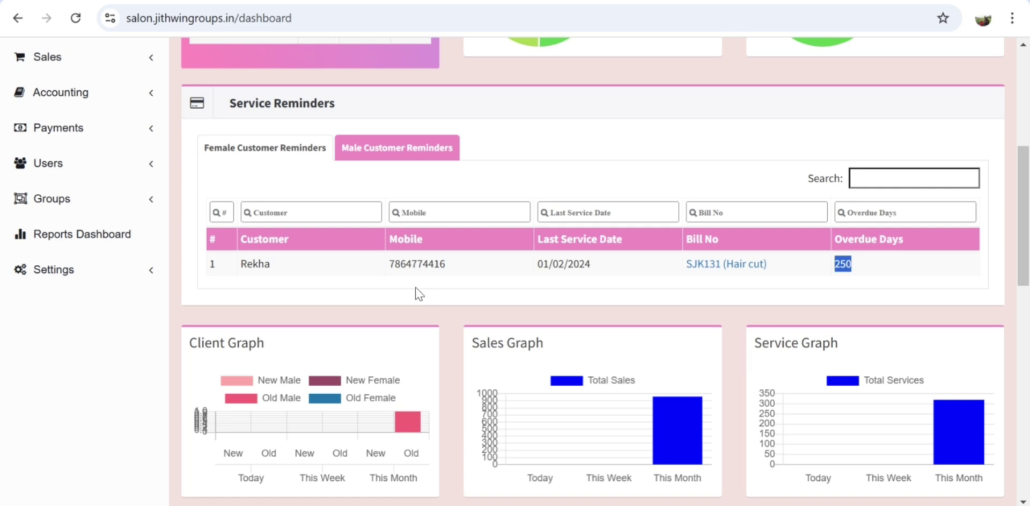
scroll(387, 367, "down", 2)
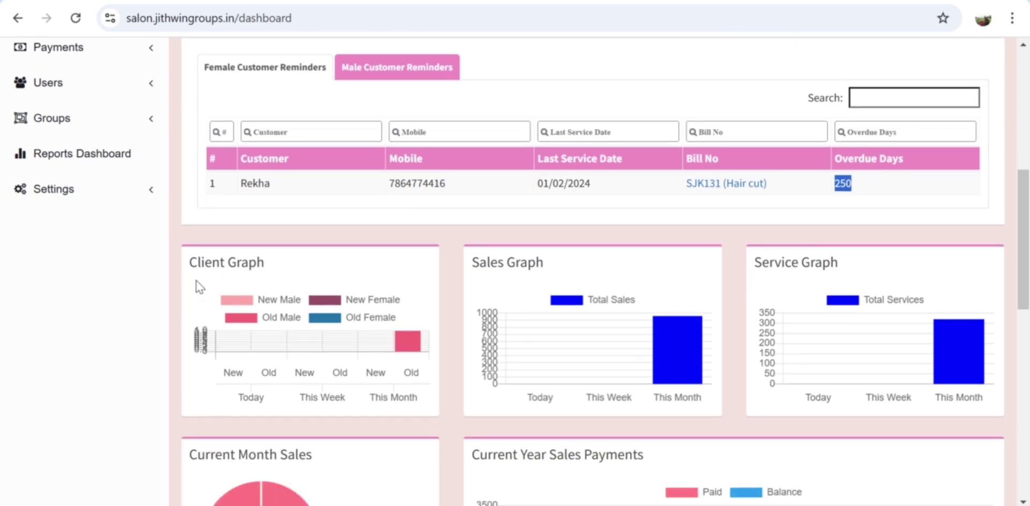
scroll(284, 322, "down", 2)
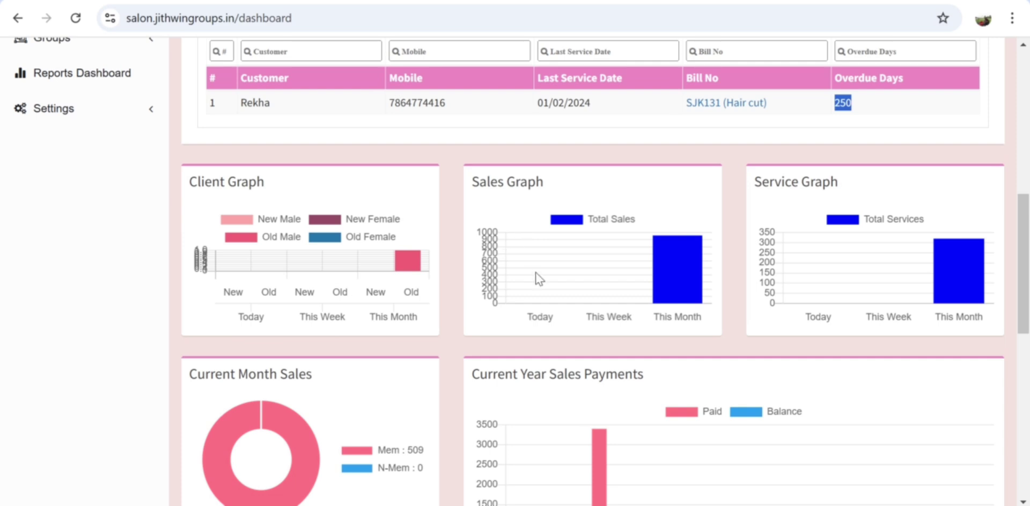
mouse_move(653, 276)
left_click_drag(754, 181, 812, 182)
Examine the Current Month Sales chart and the monthly bars of the Current Year Sales Payments chart.
scroll(611, 359, "down", 3)
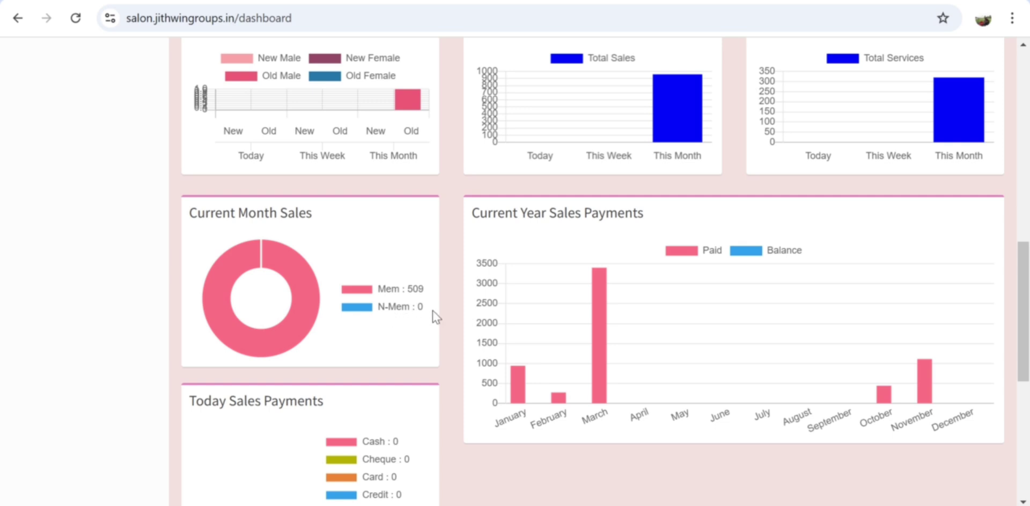
scroll(375, 320, "down", 2)
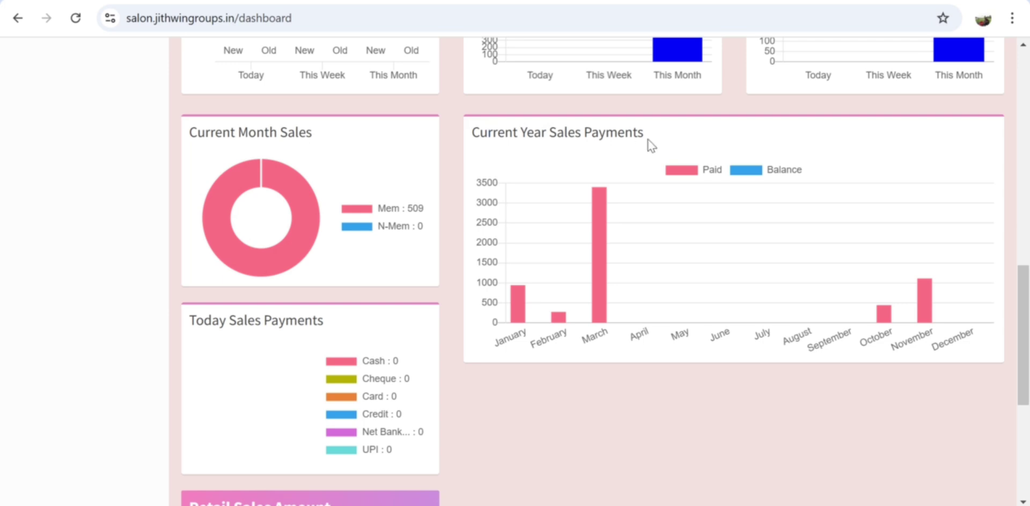
mouse_move(601, 204)
mouse_move(602, 321)
Check the Today Sales Payments breakdown and the daily and monthly figures under Retail Sales Amount.
scroll(540, 404, "down", 3)
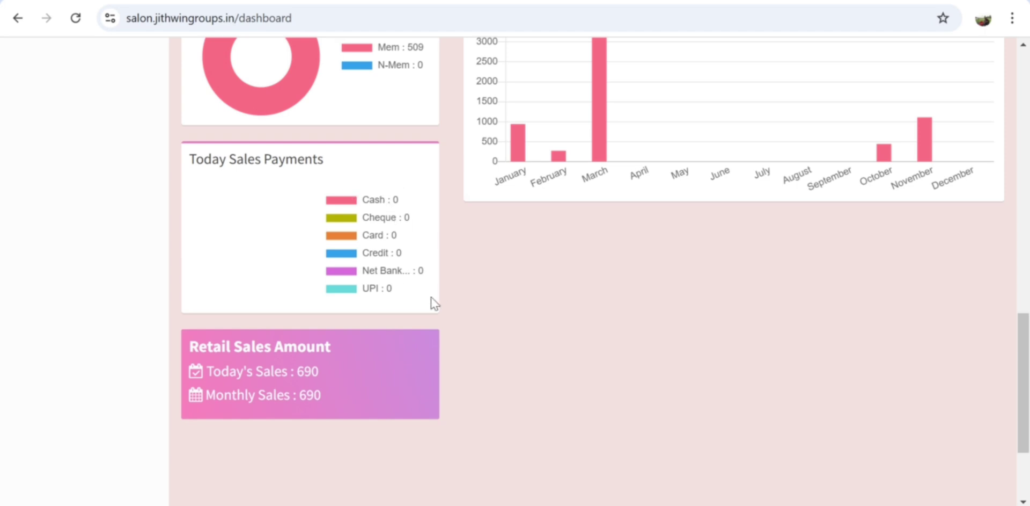
scroll(230, 391, "down", 2)
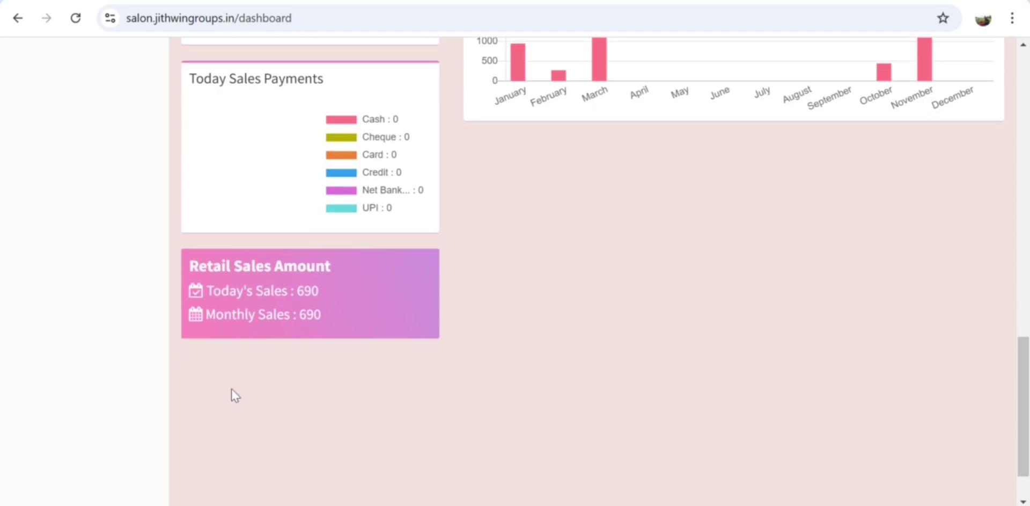
left_click_drag(236, 301, 320, 292)
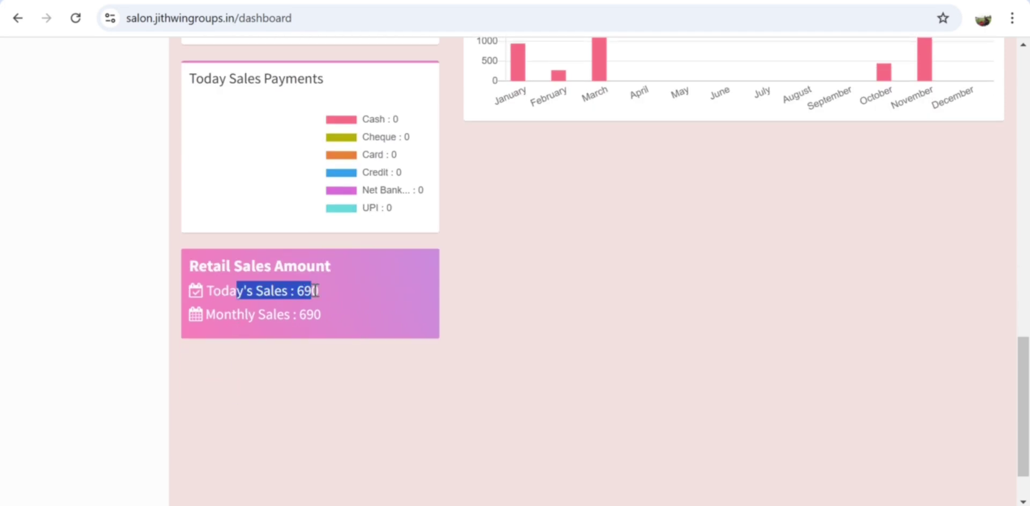
left_click_drag(232, 317, 342, 315)
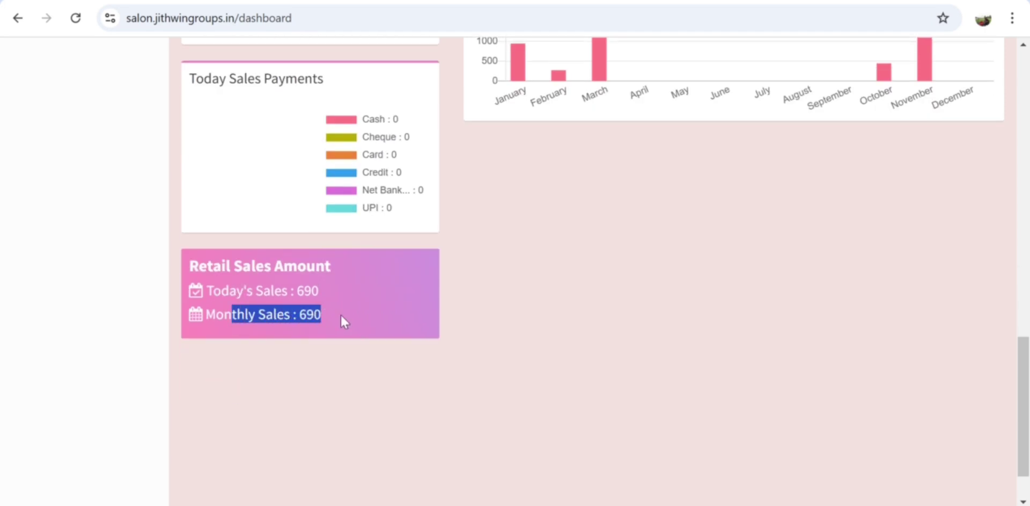
left_click(341, 315)
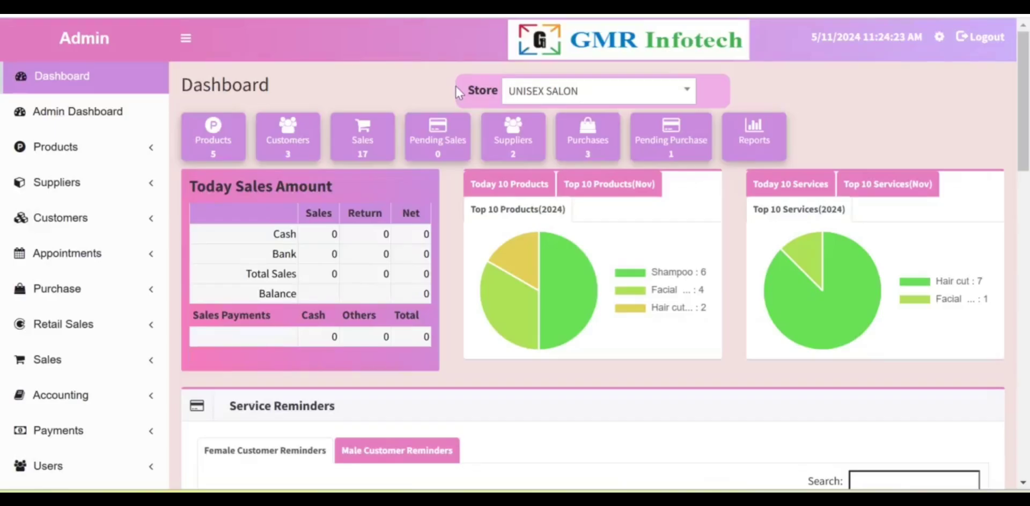
Open the Admin Dashboard and check its From and To date pickers without changing the dates.
left_click(55, 125)
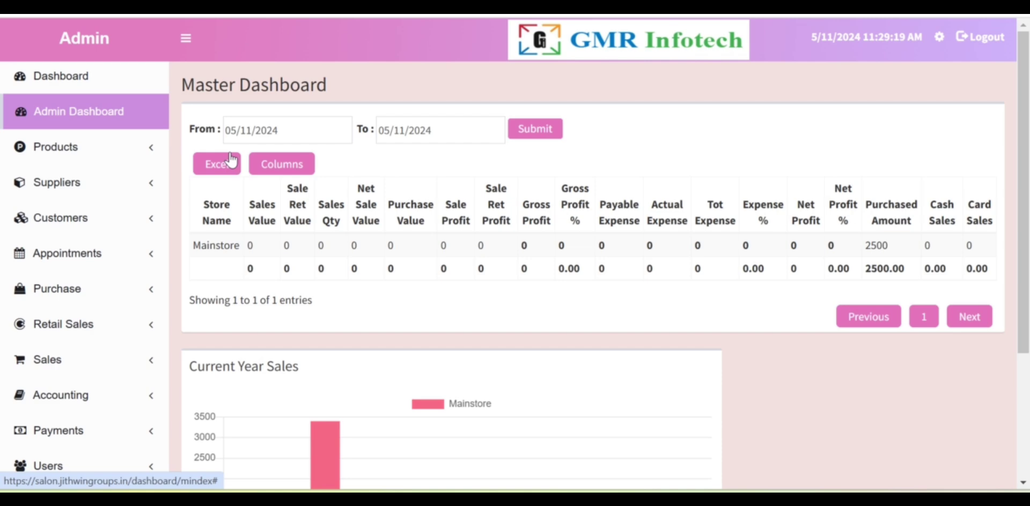
left_click(253, 131)
left_click(449, 130)
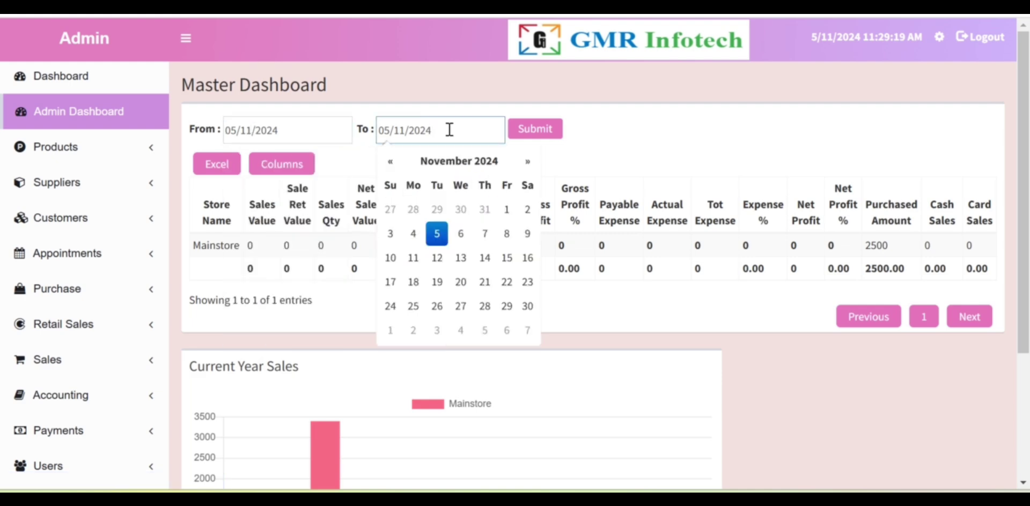
left_click(596, 137)
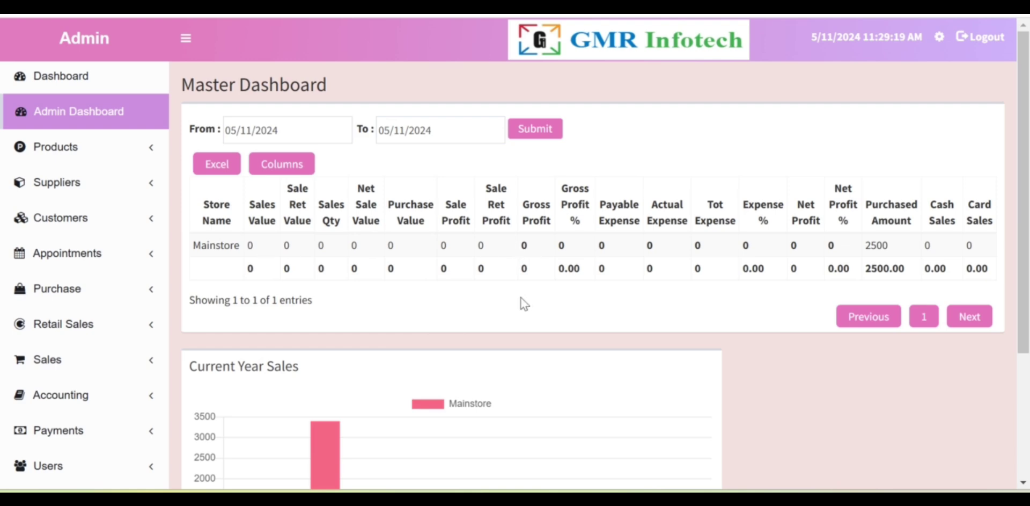
Look over the sales, purchase and profit columns of the store table on the Master Dashboard.
left_click_drag(266, 212, 324, 232)
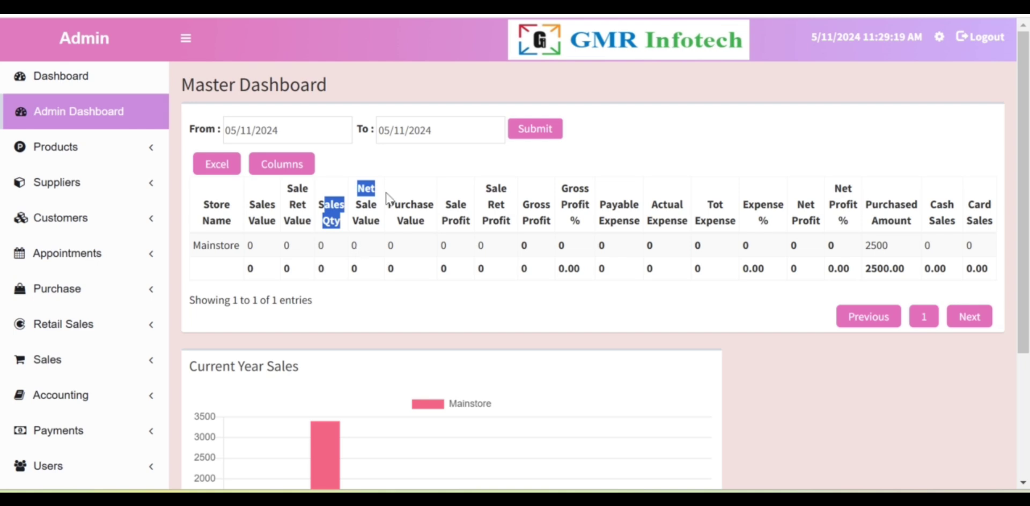
left_click_drag(387, 197, 484, 211)
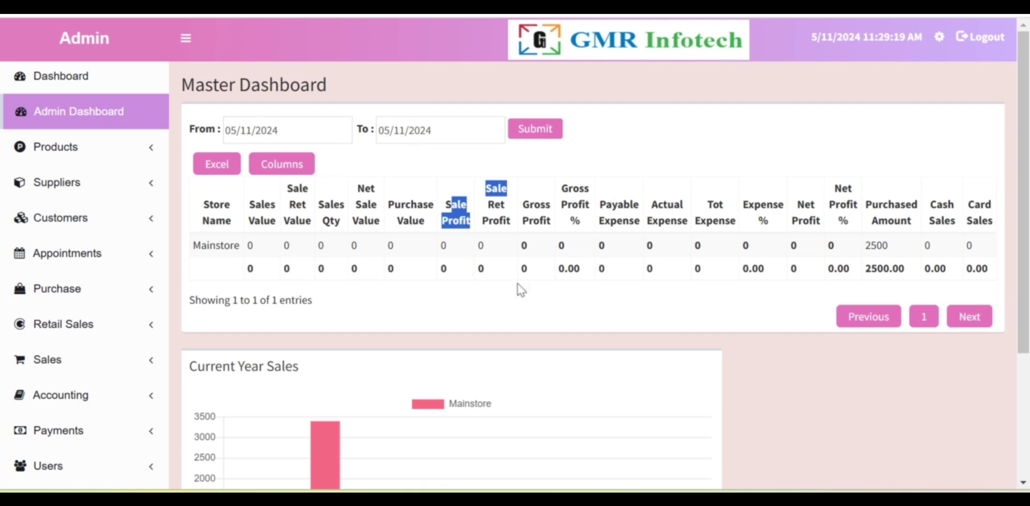
scroll(517, 283, "down", 2)
scroll(452, 248, "up", 2)
Filter the Master Dashboard figures to the period from 01/11/2024 to 05/11/2024.
left_click(303, 140)
left_click(353, 210)
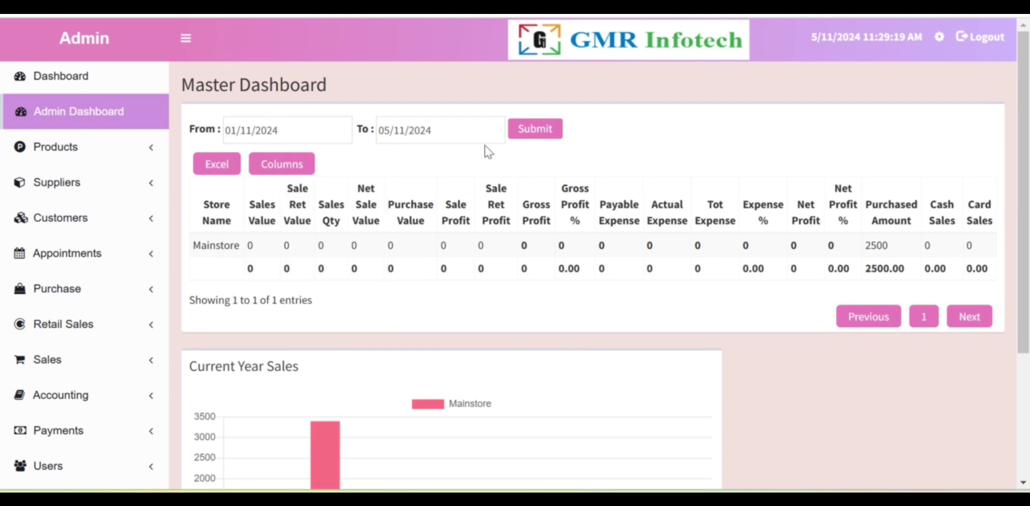
left_click(537, 134)
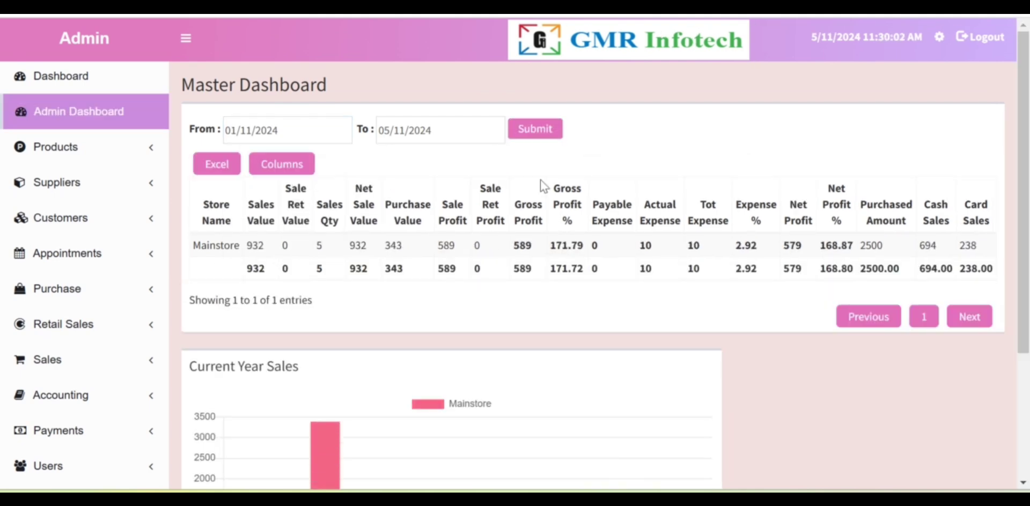
Review the filtered store figures and the Current Year Sales chart.
scroll(706, 208, "down", 2)
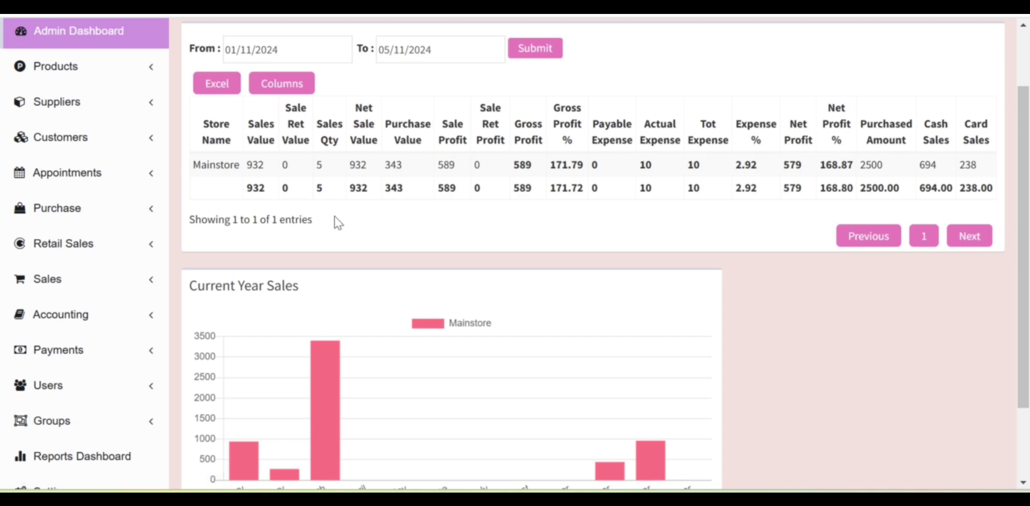
scroll(334, 217, "down", 2)
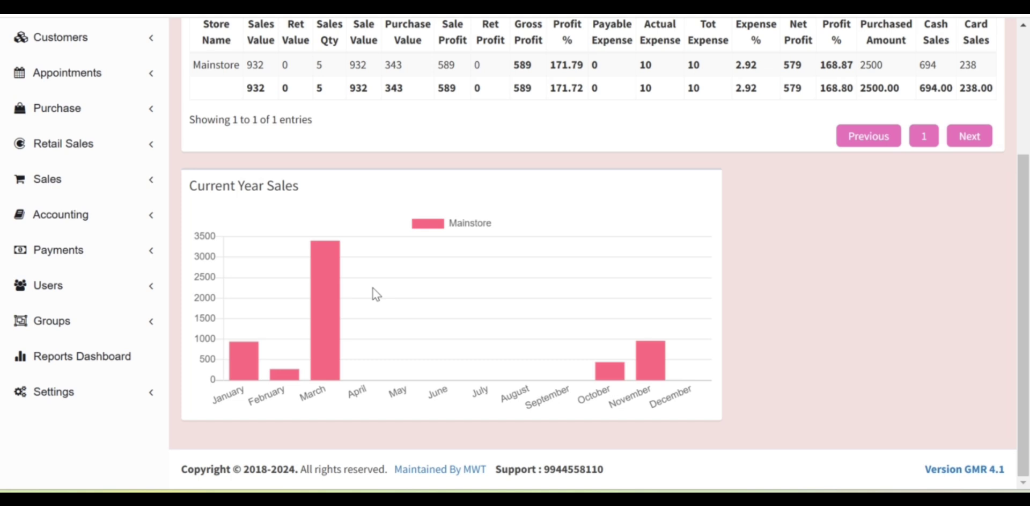
scroll(373, 288, "up", 2)
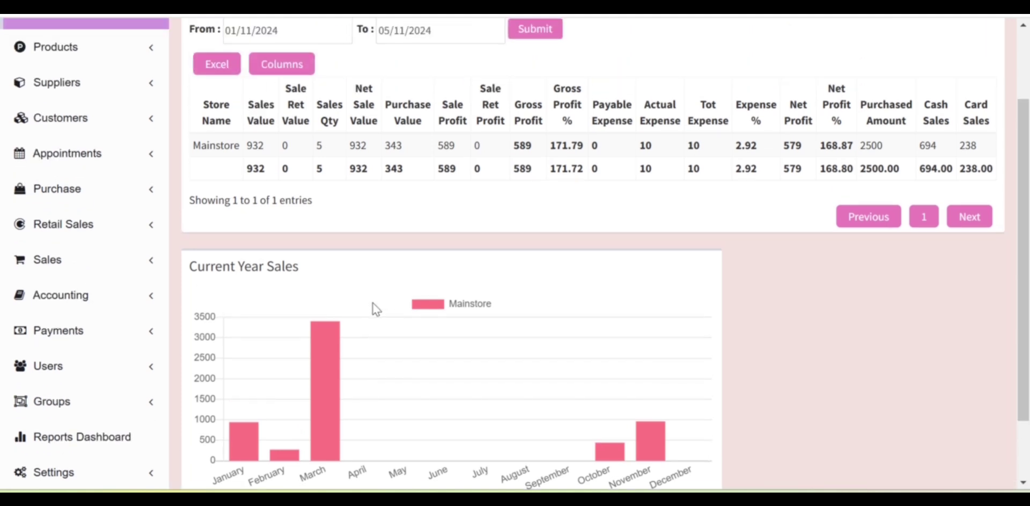
Open the Add Product form and check its Product name and HSN/SAC Code fields.
scroll(372, 303, "up", 2)
left_click(99, 153)
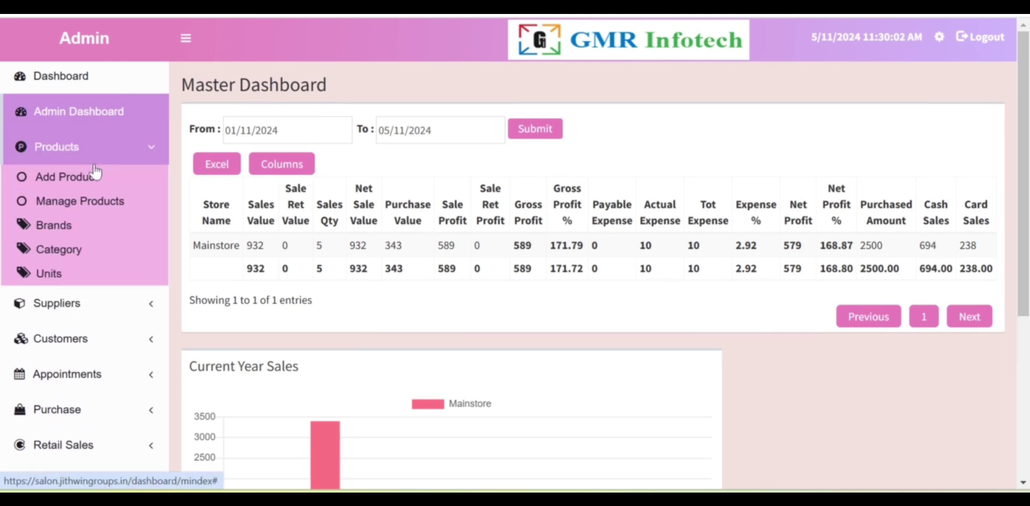
left_click(91, 183)
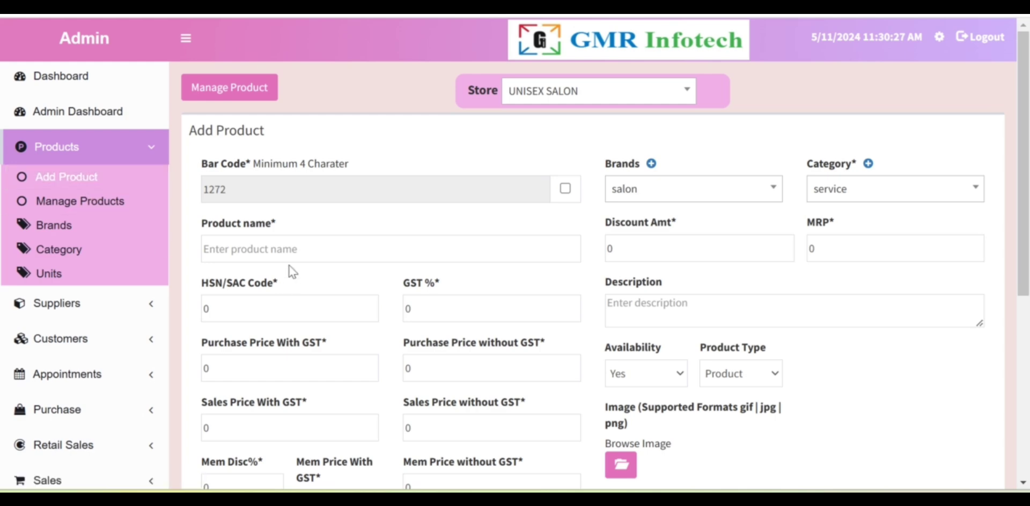
left_click(308, 246)
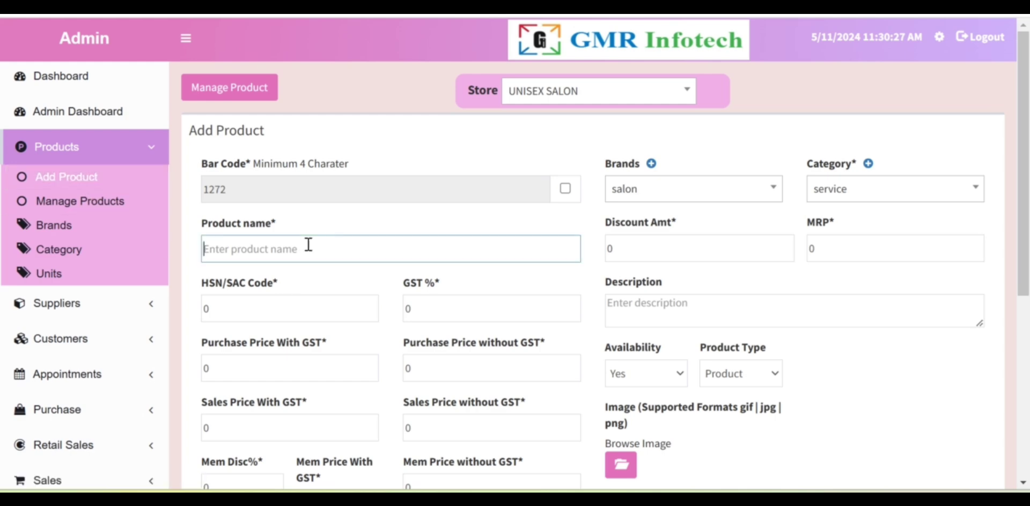
scroll(308, 245, "down", 3)
left_click(245, 227)
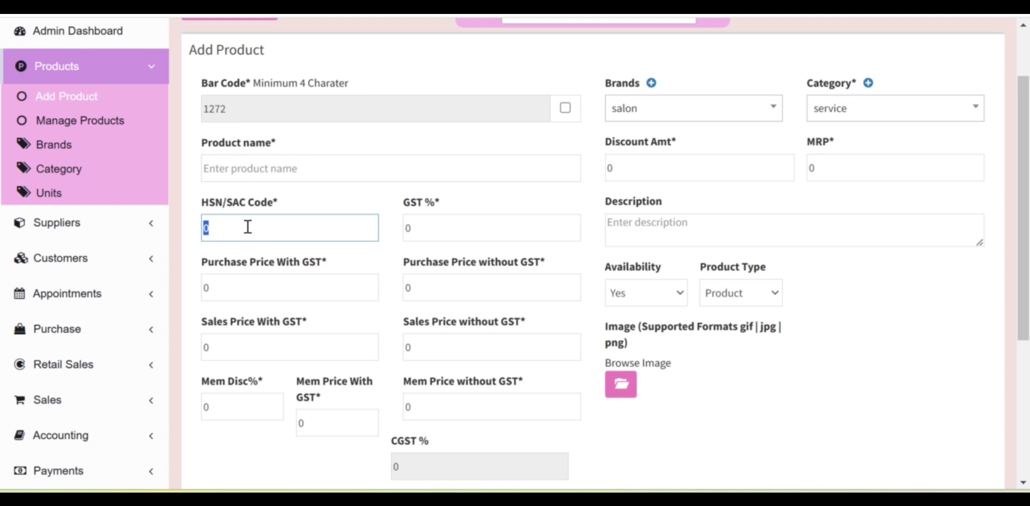
Set the new product's GST % to 5 and its Purchase Price With GST to 450.
left_click(443, 236)
scroll(384, 257, "down", 3)
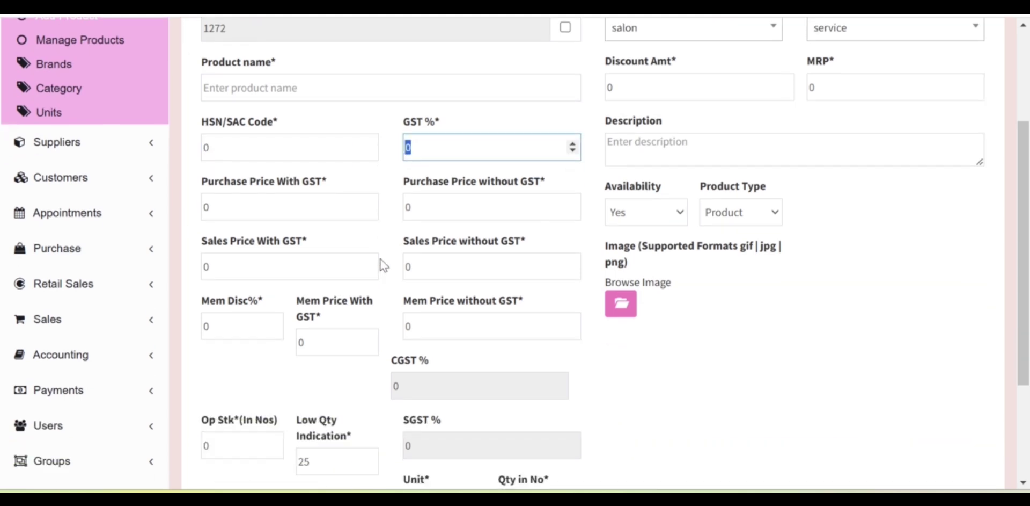
type("5")
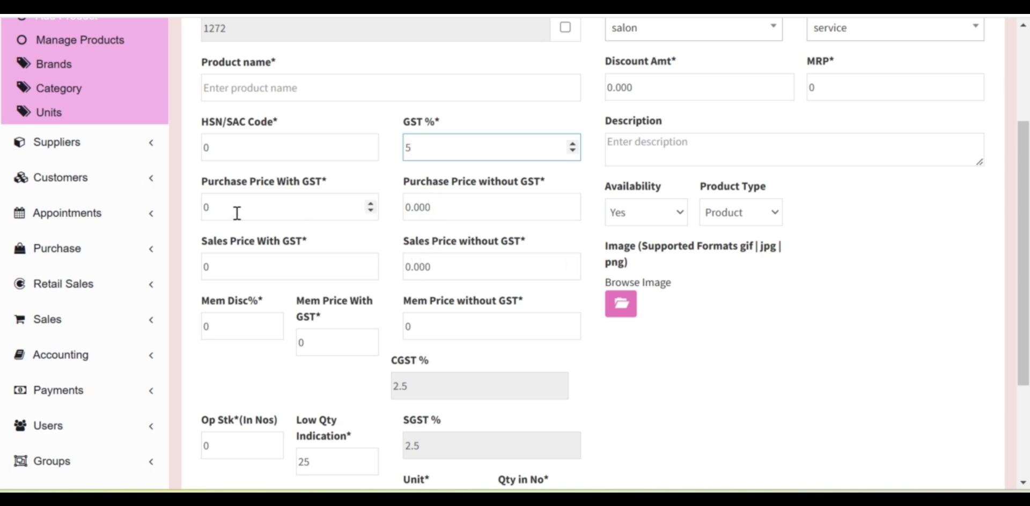
key("Tab")
type("450")
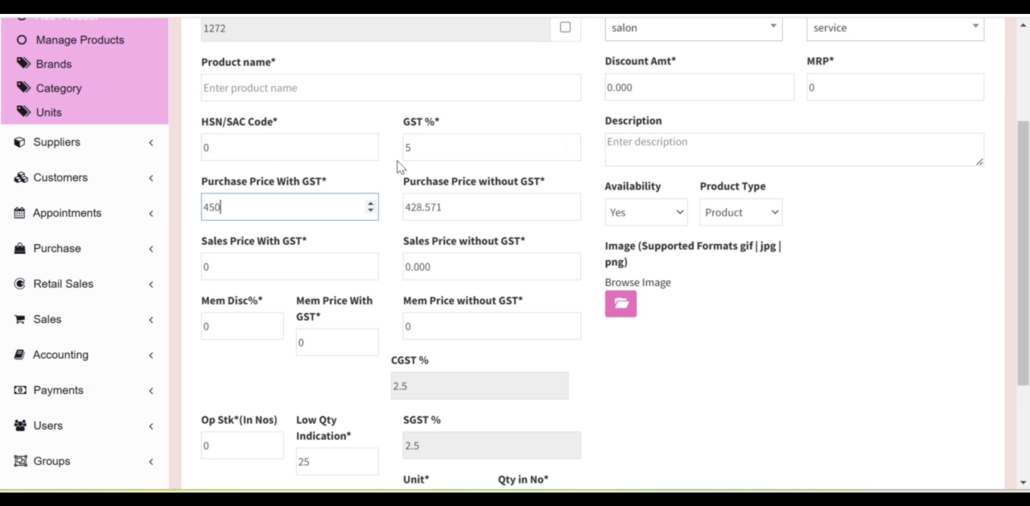
Set the new product's Sales Price With GST to 800.
double_click(405, 149)
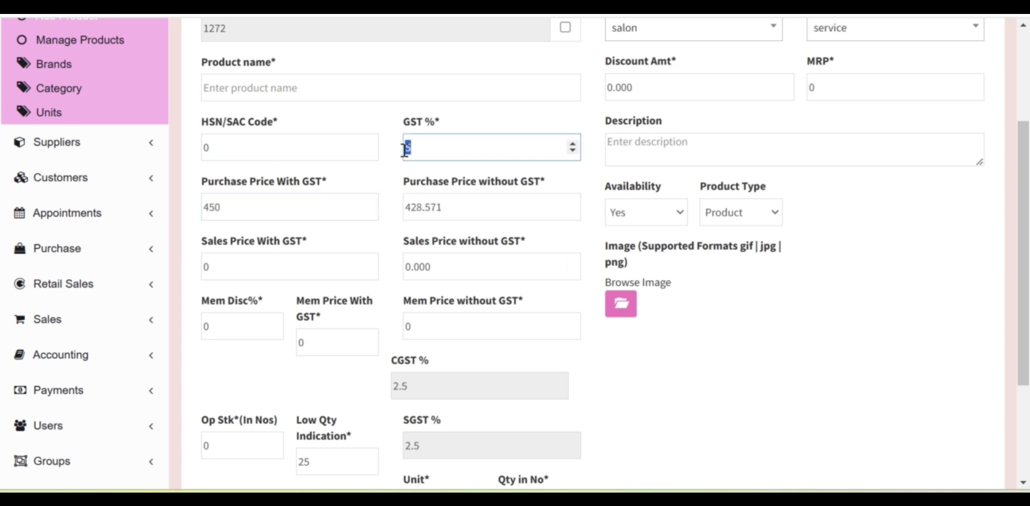
scroll(240, 304, "down", 2)
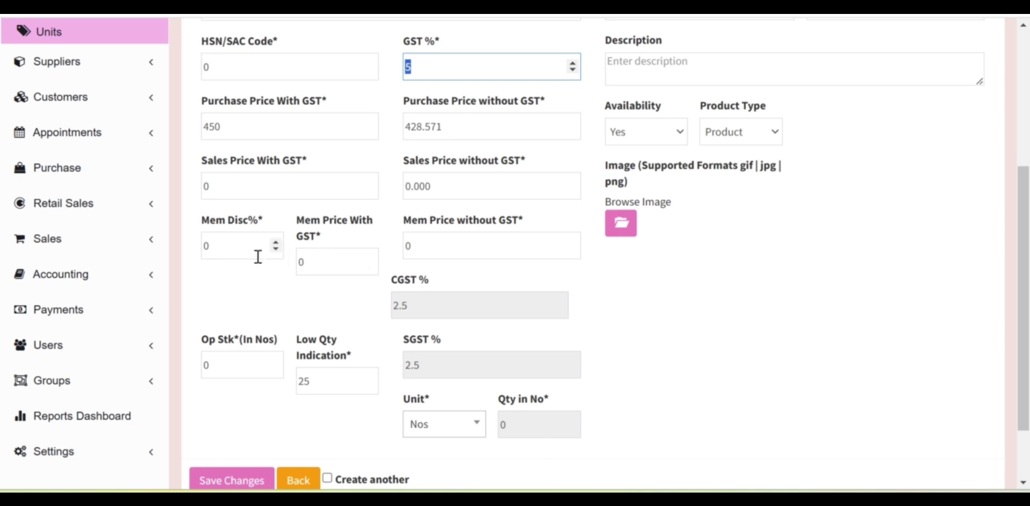
double_click(299, 263)
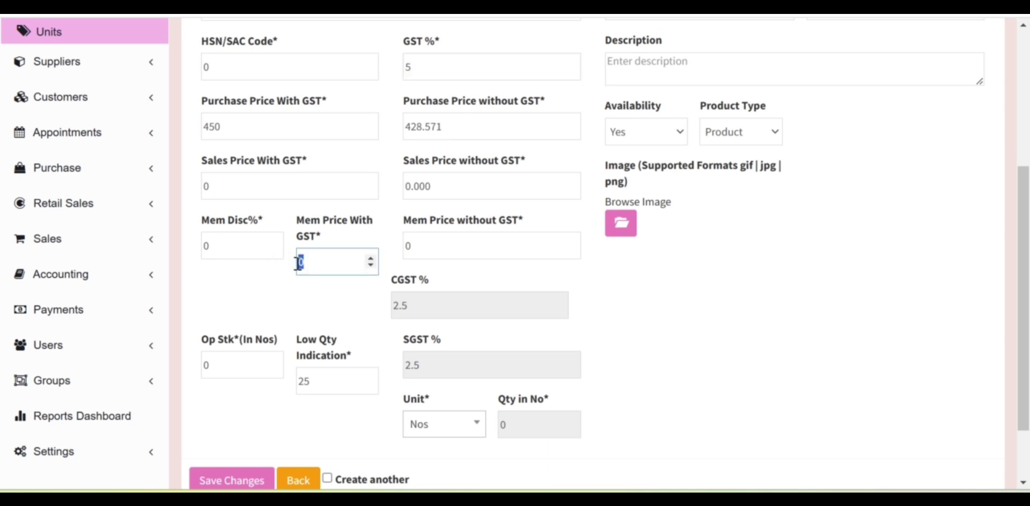
double_click(231, 193)
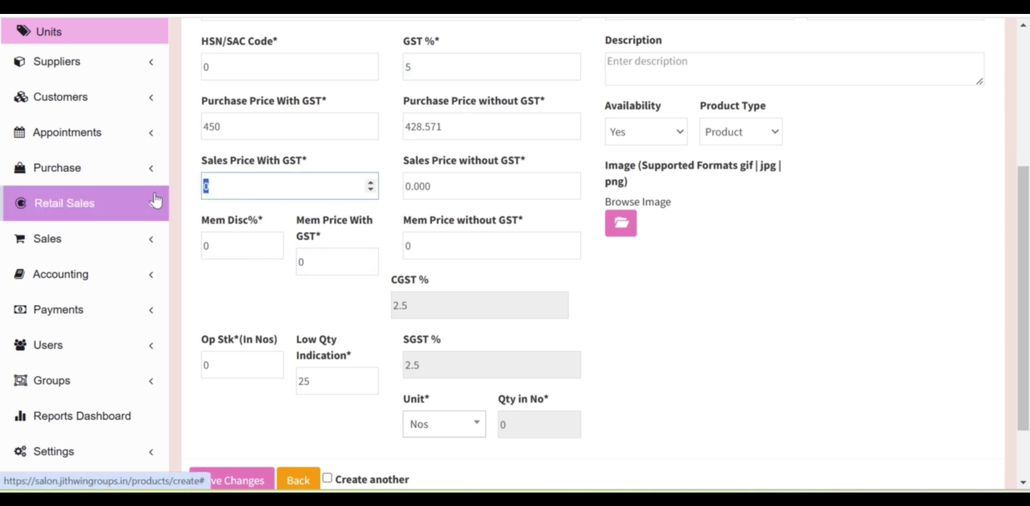
type("800")
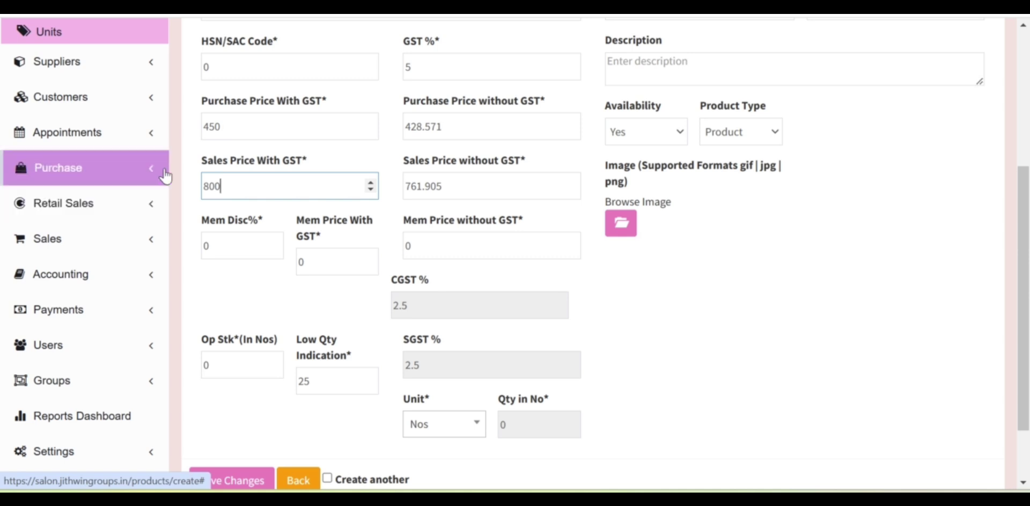
double_click(321, 265)
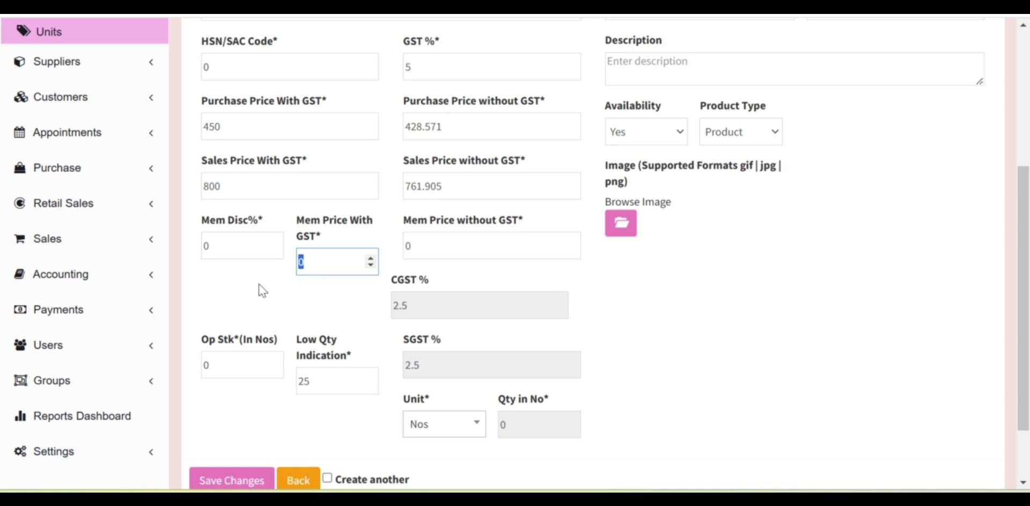
type("700")
double_click(302, 266)
key("BackSpace")
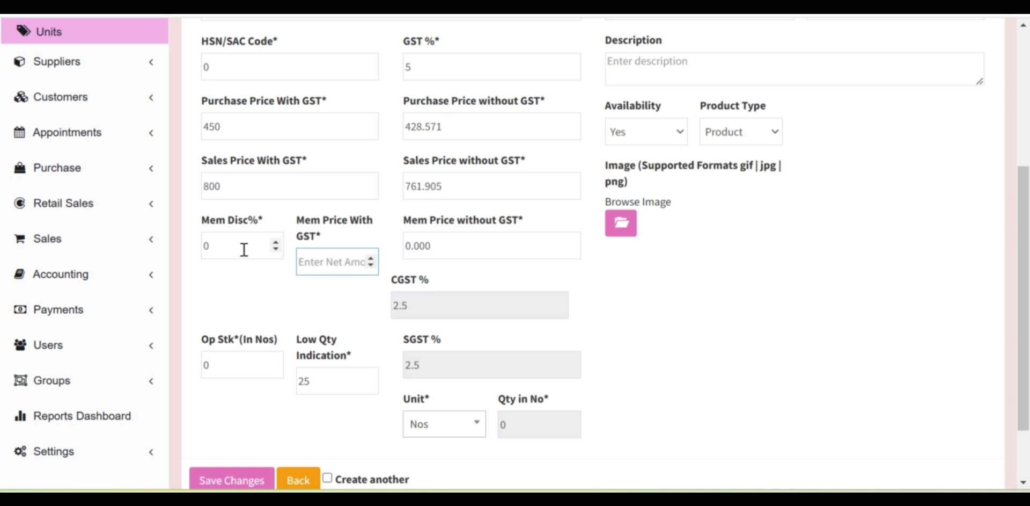
Set the new product's member discount to 5% and check the member price with GST.
left_click(226, 246)
left_click_drag(210, 245, 196, 248)
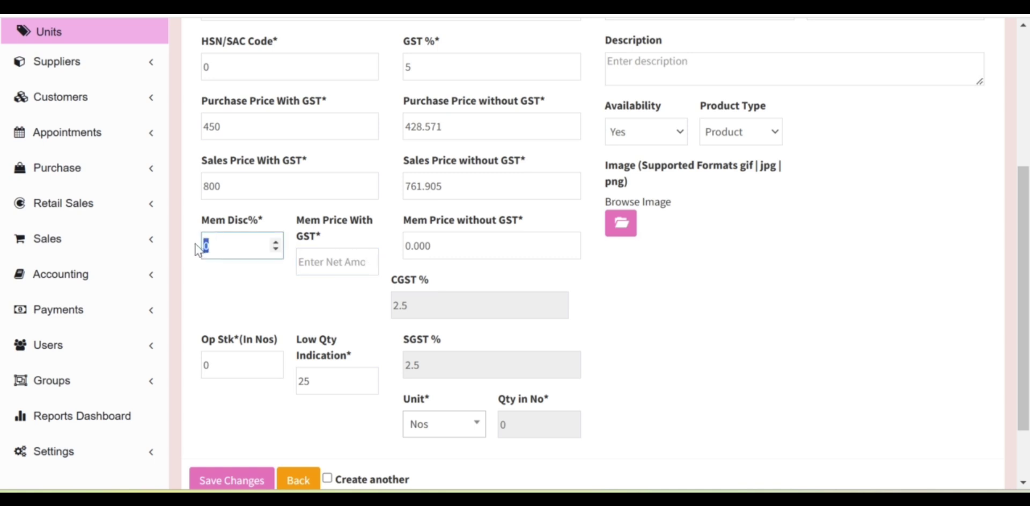
type("5")
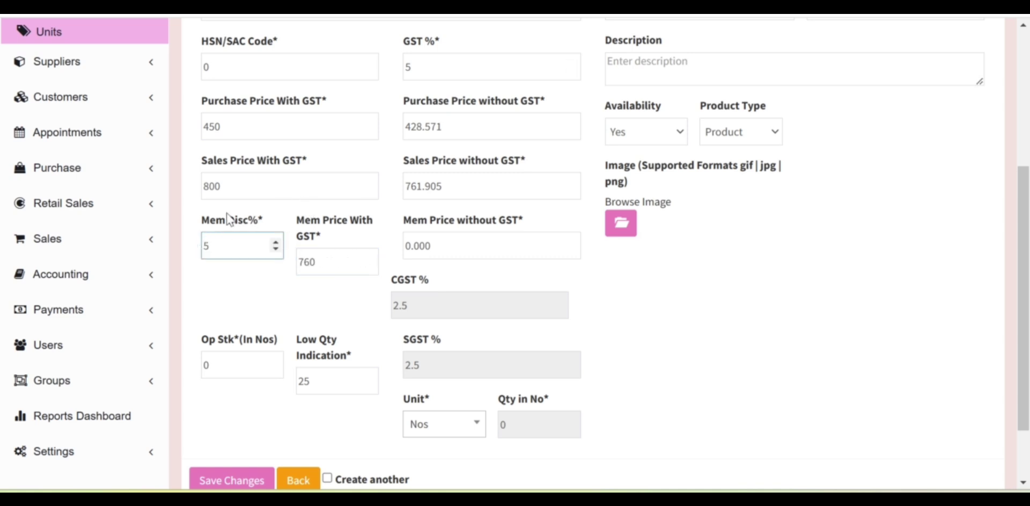
left_click_drag(311, 262, 286, 280)
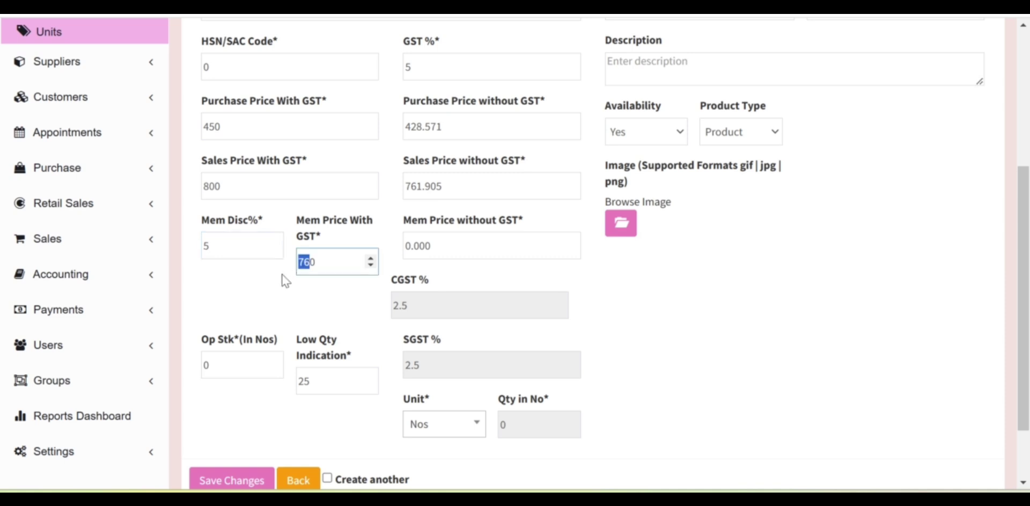
Check the opening stock and Low Qty Indication fields of the new product without changing them.
left_click_drag(207, 364, 203, 370)
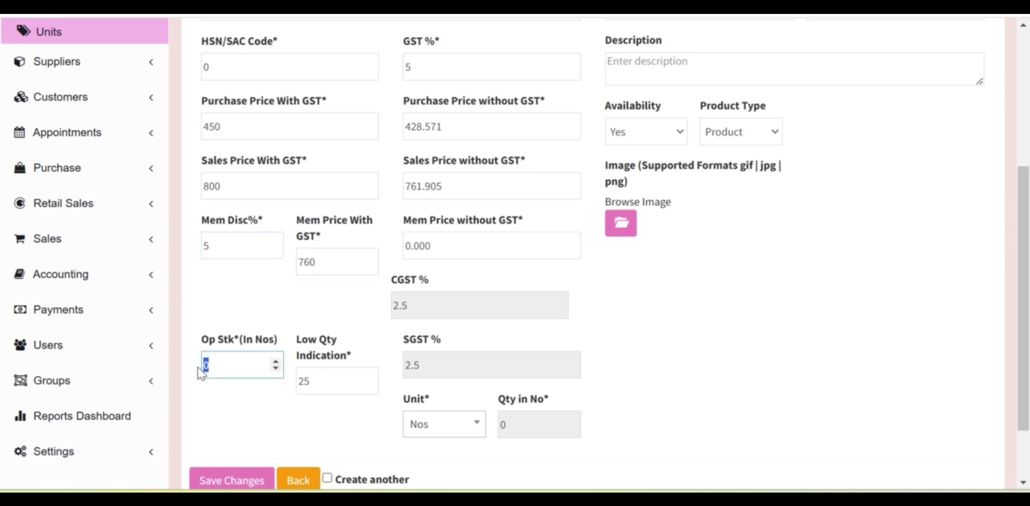
left_click_drag(314, 381, 290, 396)
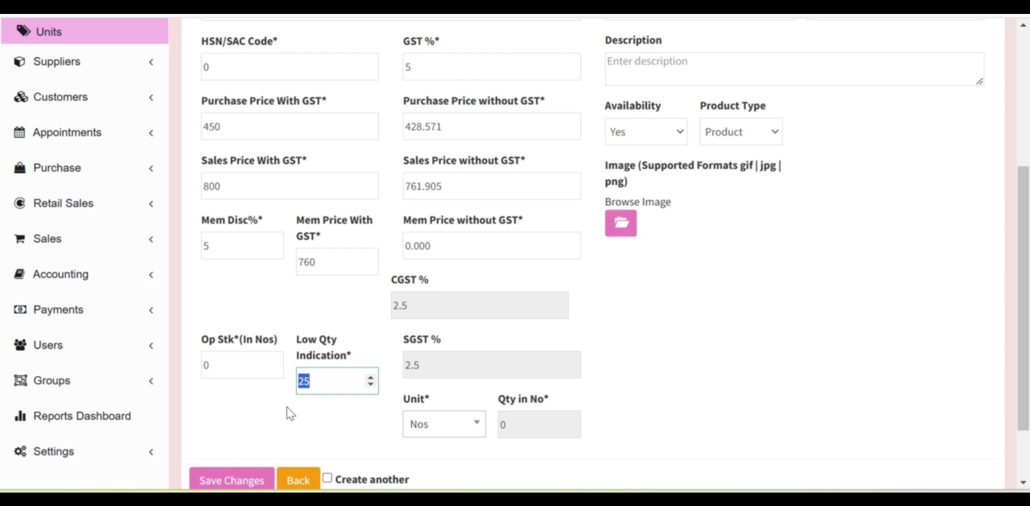
scroll(411, 406, "up", 3)
scroll(411, 407, "up", 2)
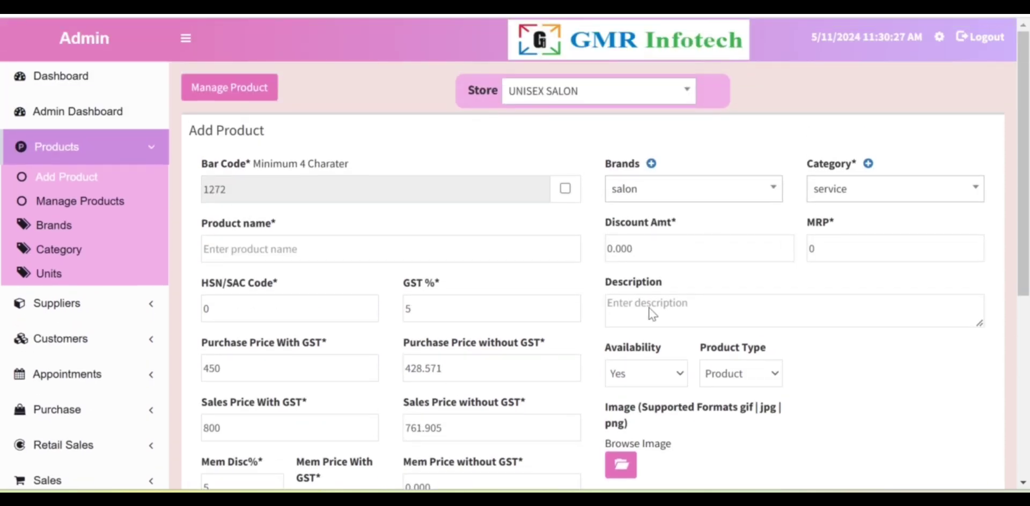
Examine the Brands and Category choices and their forms for adding new entries, closing each without making changes.
left_click(671, 192)
left_click(672, 192)
left_click(853, 193)
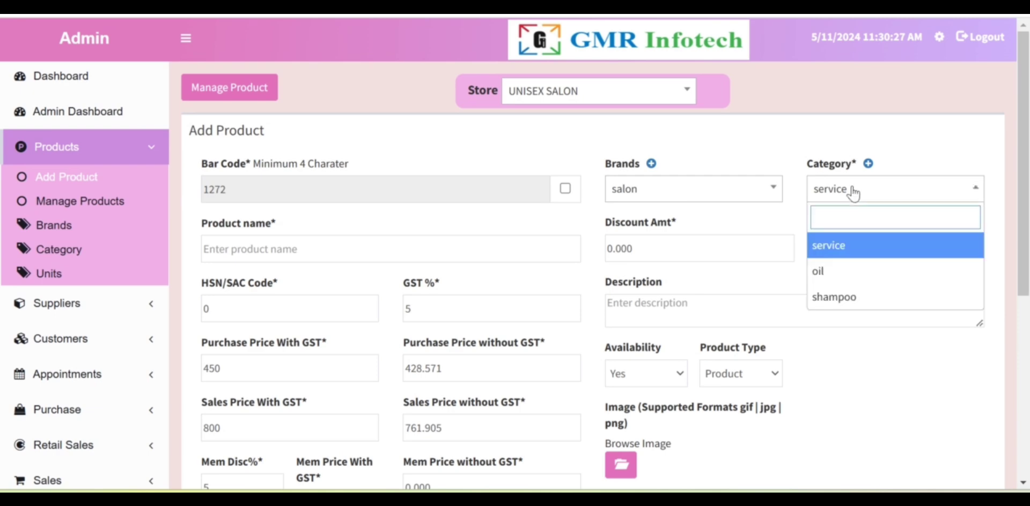
left_click(853, 193)
left_click(652, 164)
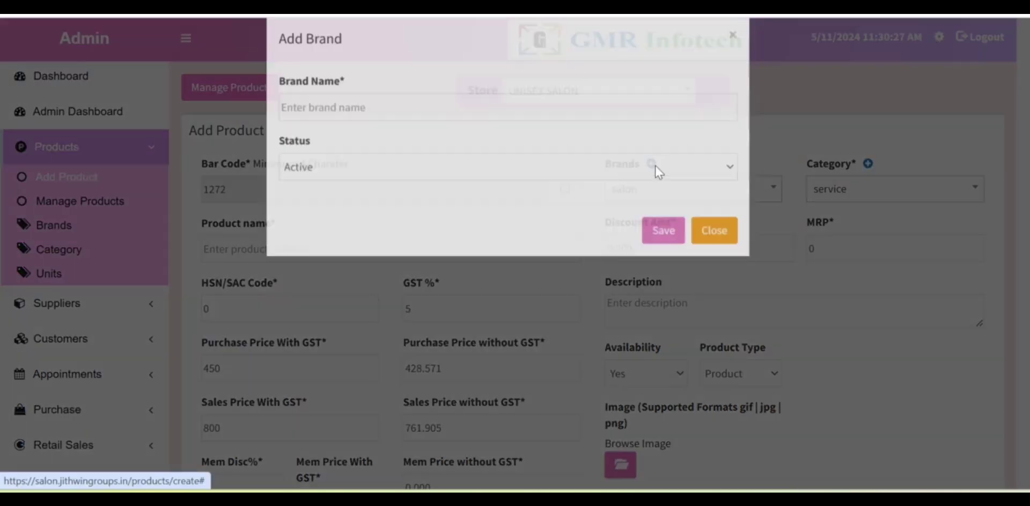
left_click(700, 261)
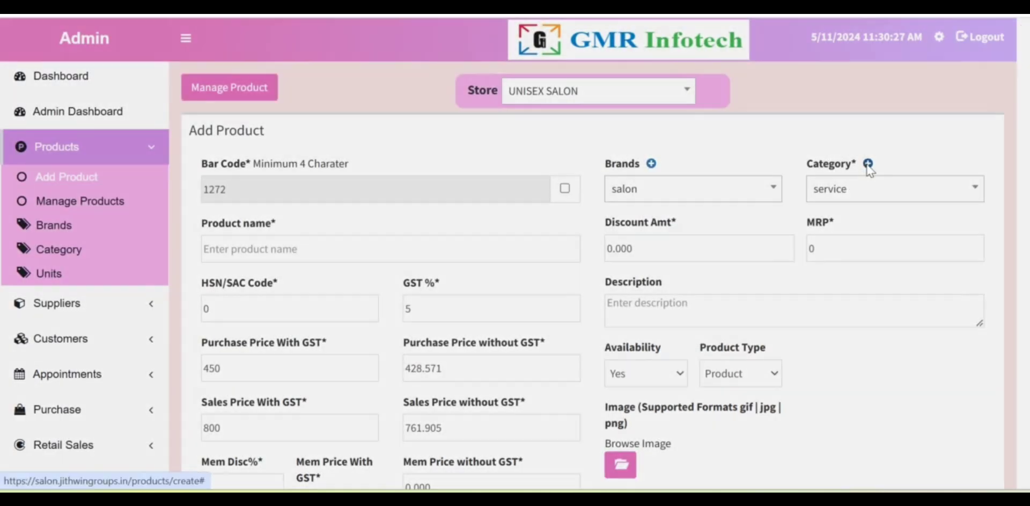
left_click(868, 164)
left_click(715, 258)
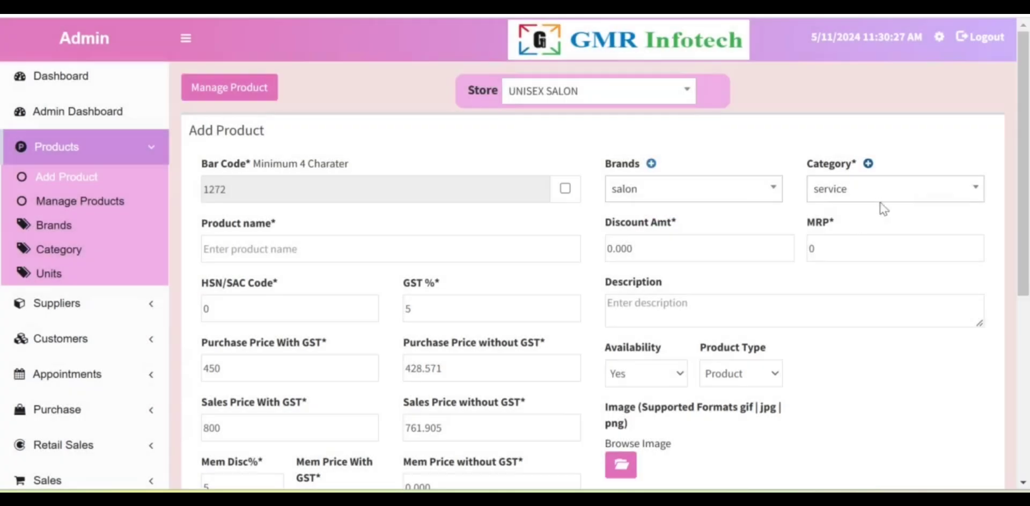
left_click(848, 196)
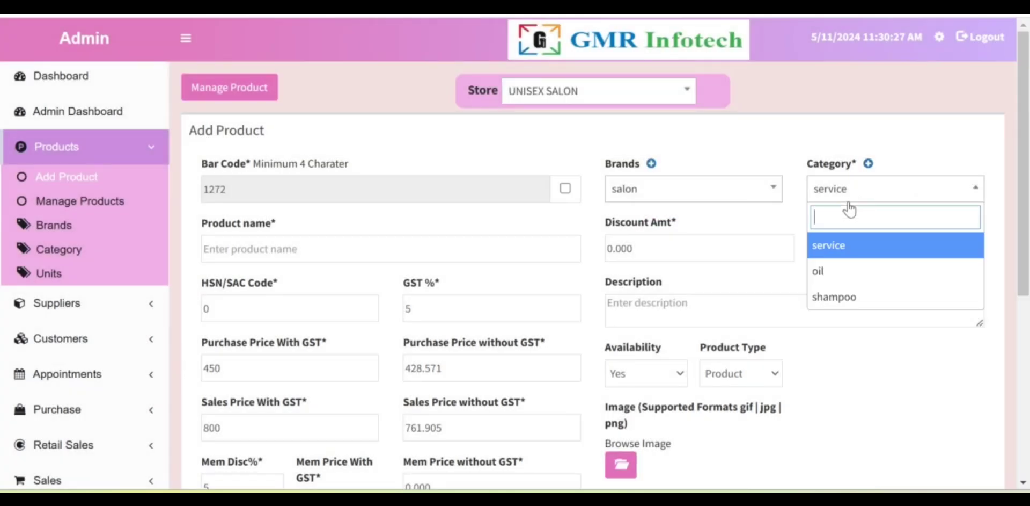
scroll(848, 330, "down", 2)
left_click(844, 328)
Check the Discount Amt and MRP fields and the available Availability and Product Type options without changing them.
left_click_drag(691, 168, 566, 173)
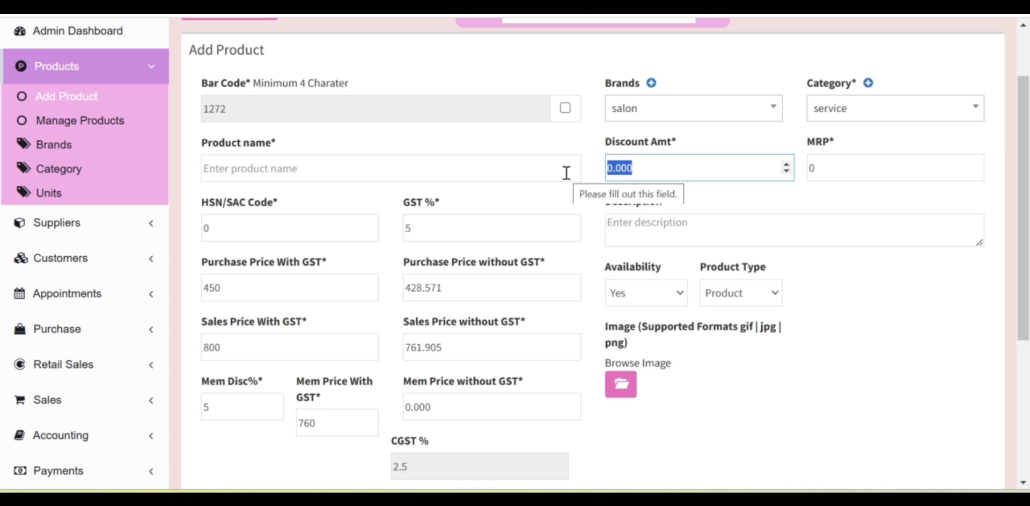
left_click(836, 167)
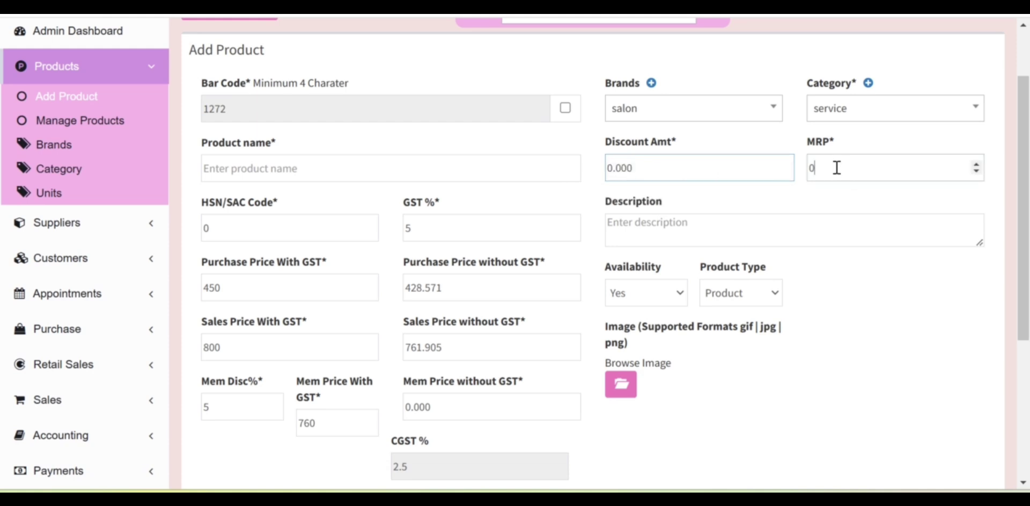
left_click_drag(837, 167, 780, 168)
scroll(770, 230, "down", 1)
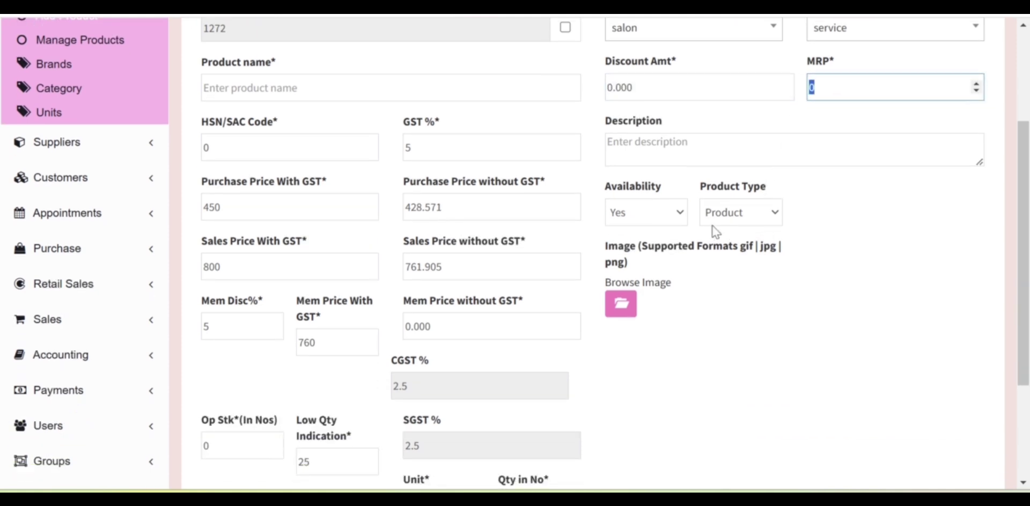
left_click(633, 215)
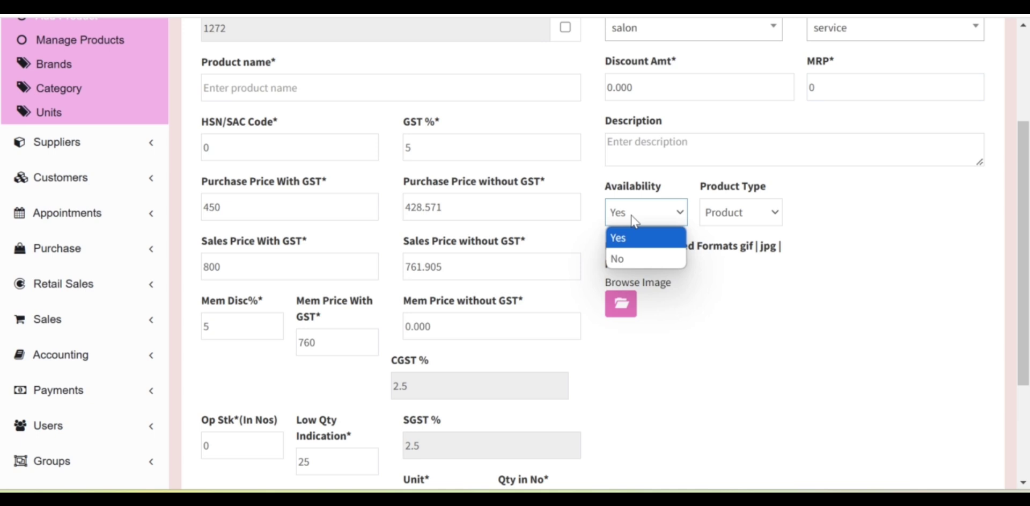
left_click(712, 220)
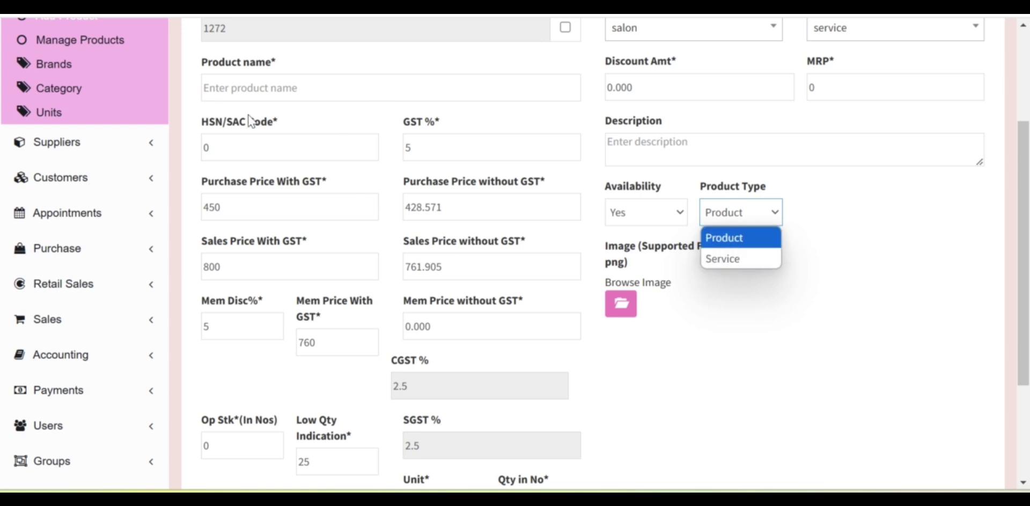
Try to save the new product.
scroll(745, 289, "down", 1)
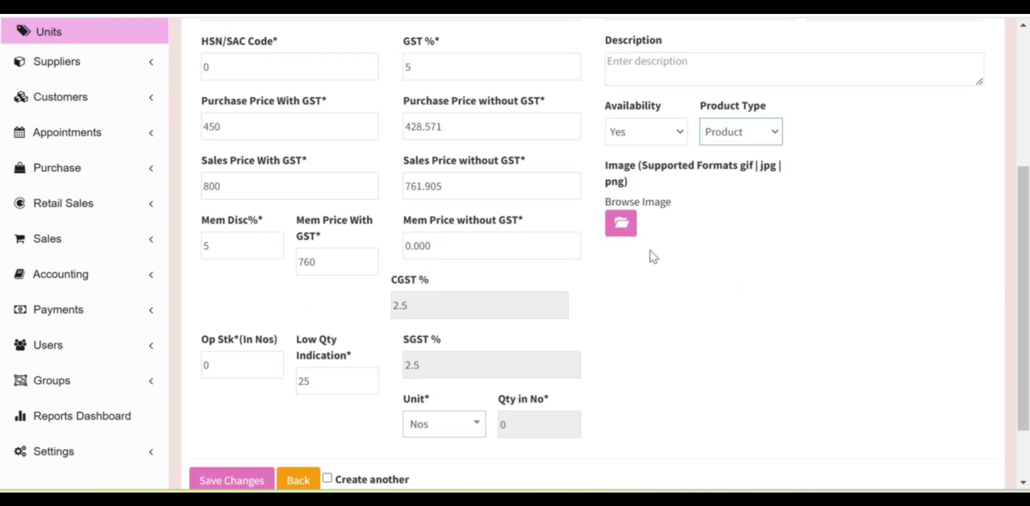
scroll(650, 304, "down", 1)
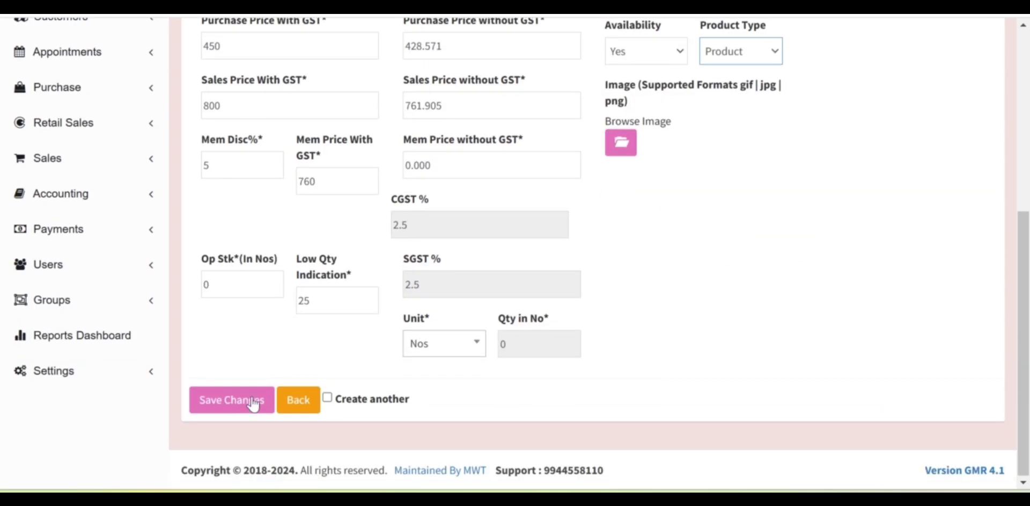
left_click(220, 412)
Open the Manage Products list and bring up the Facial Gold product for editing.
left_click(117, 202)
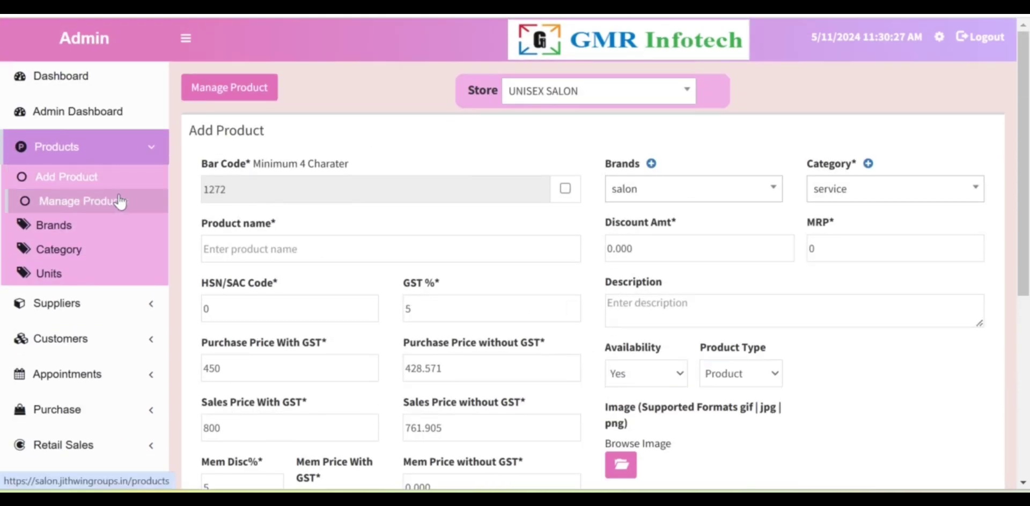
scroll(241, 179, "down", 1)
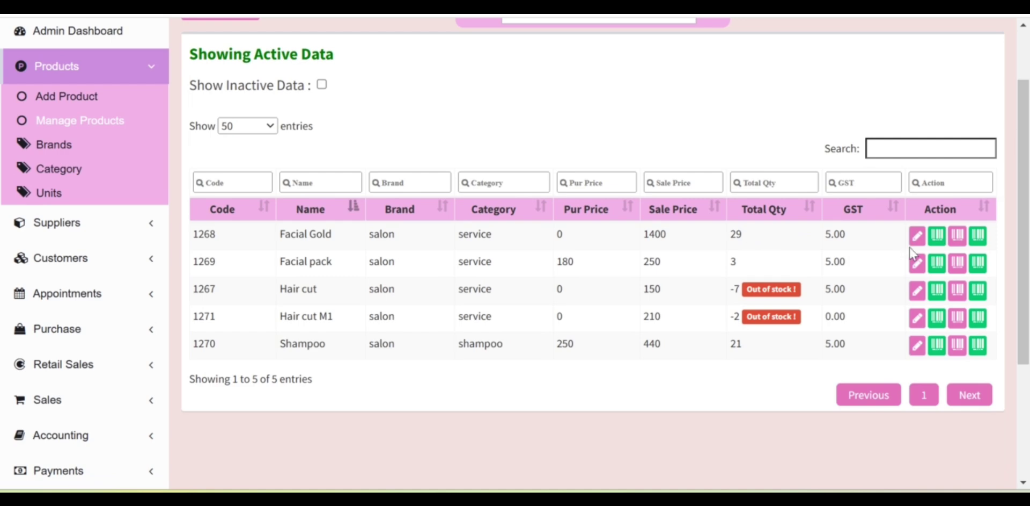
left_click(917, 235)
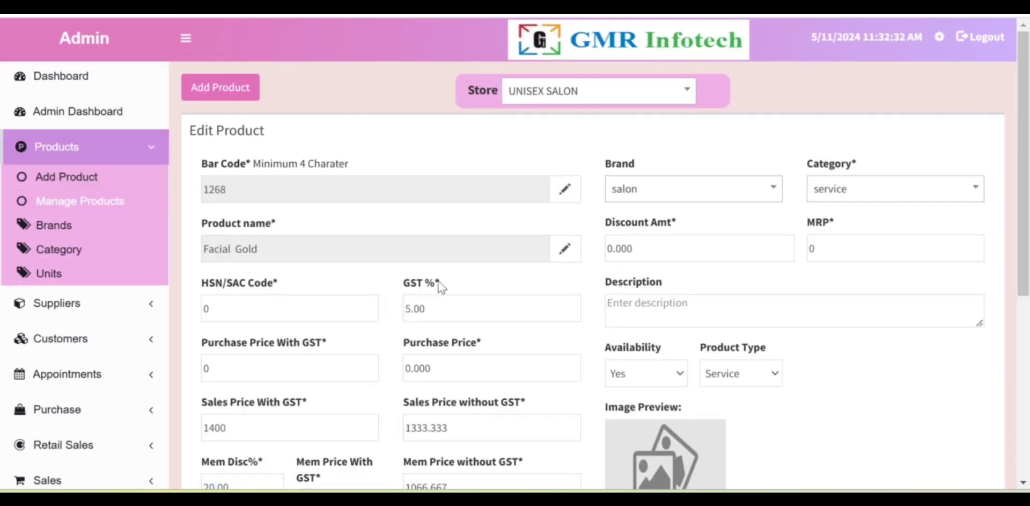
Review the rest of the Facial Gold edit form, and open the Brands list to check adding a brand without creating one.
scroll(437, 283, "down", 6)
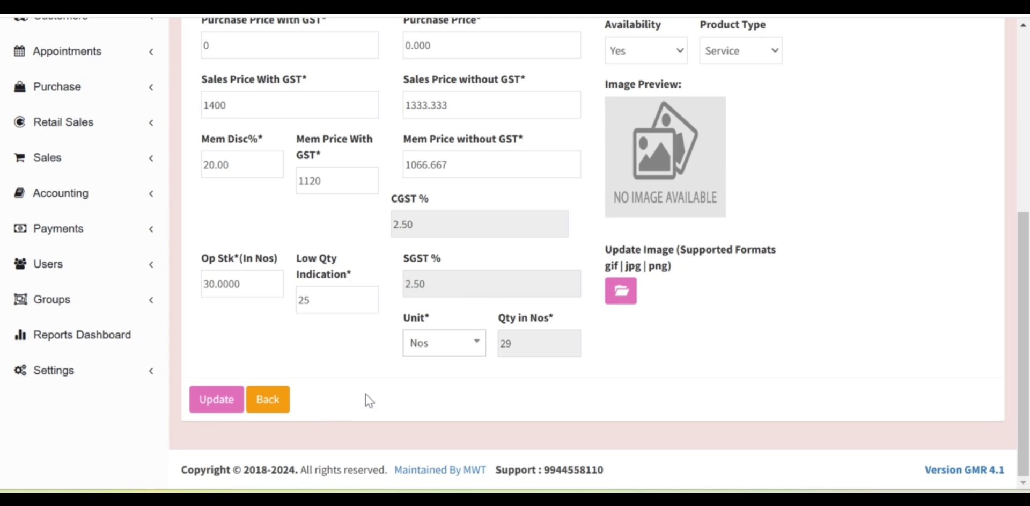
scroll(365, 397, "up", 6)
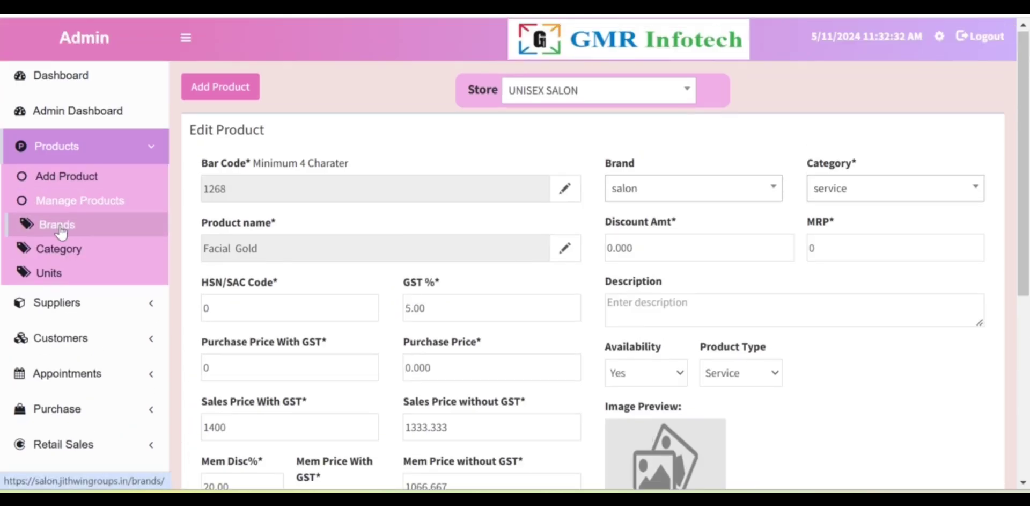
left_click(61, 230)
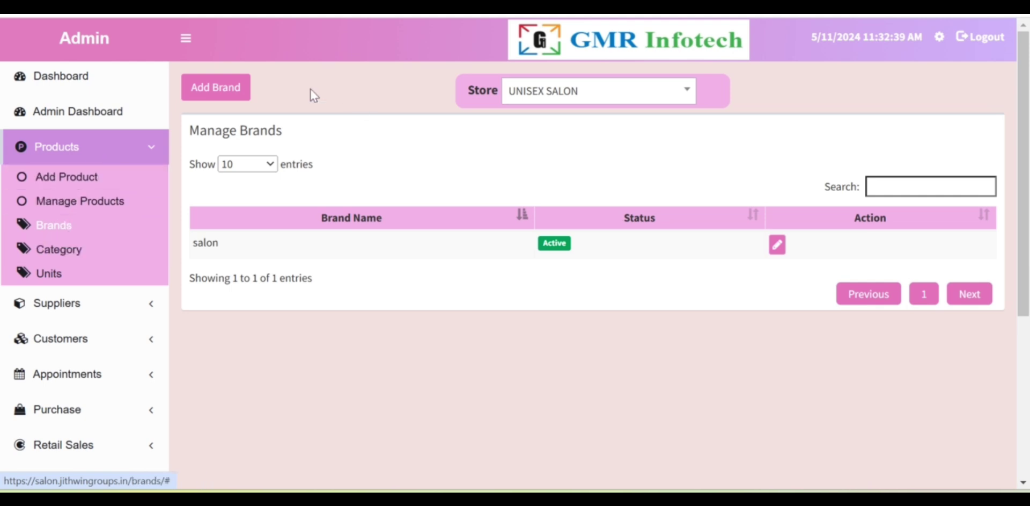
left_click(222, 91)
left_click(724, 259)
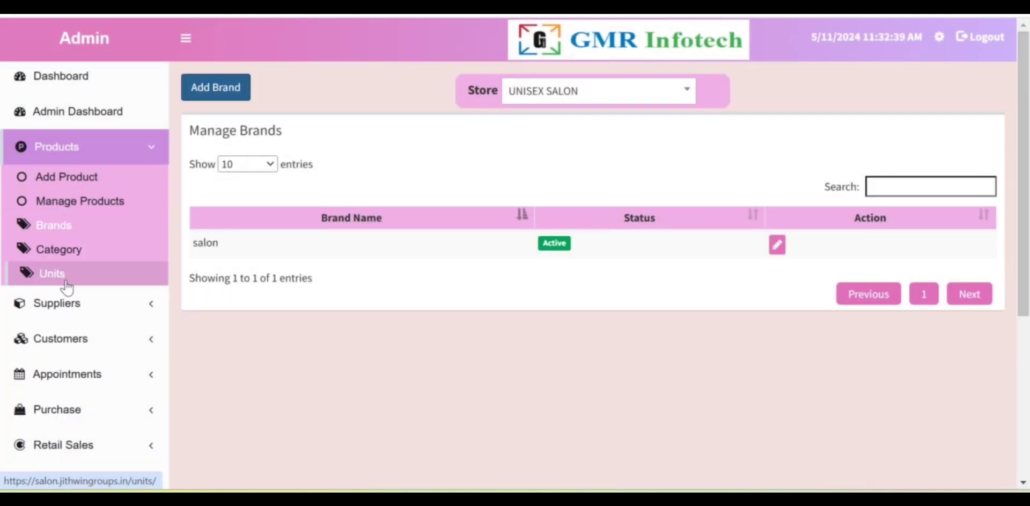
Open the Add Supplier form and look through its name, address, GST/PAN and contact fields without filling them in.
left_click(72, 304)
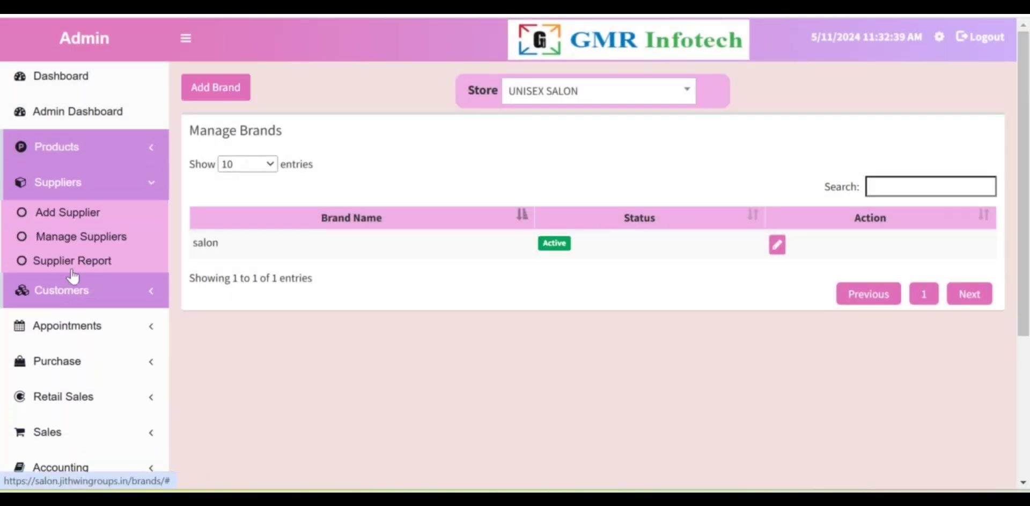
left_click(68, 220)
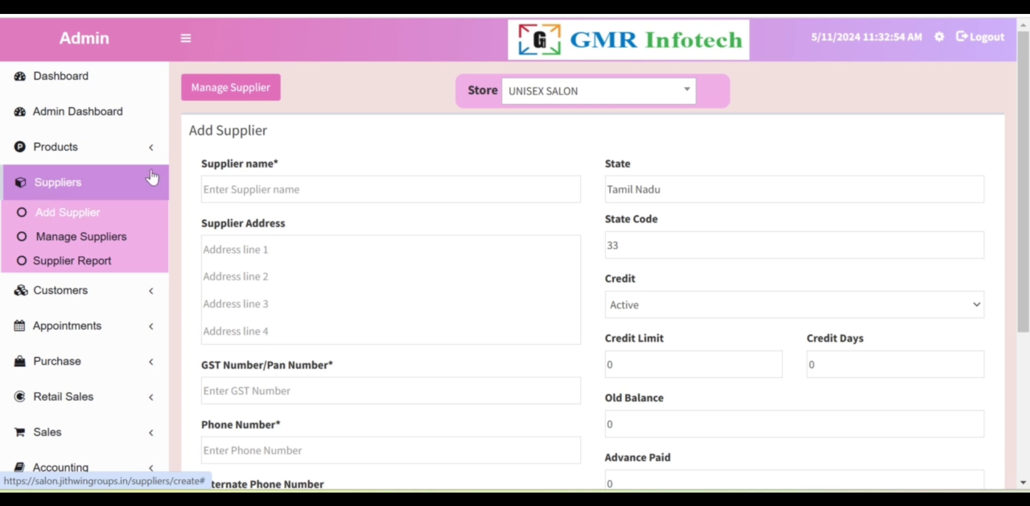
left_click(233, 191)
scroll(233, 191, "down", 2)
left_click(232, 192)
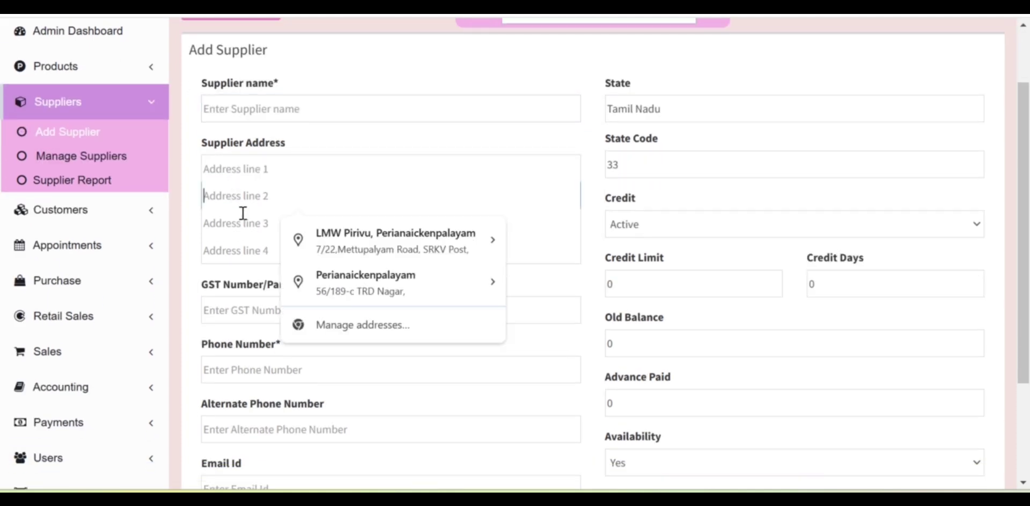
left_click(242, 309)
left_click(234, 360)
scroll(234, 361, "down", 3)
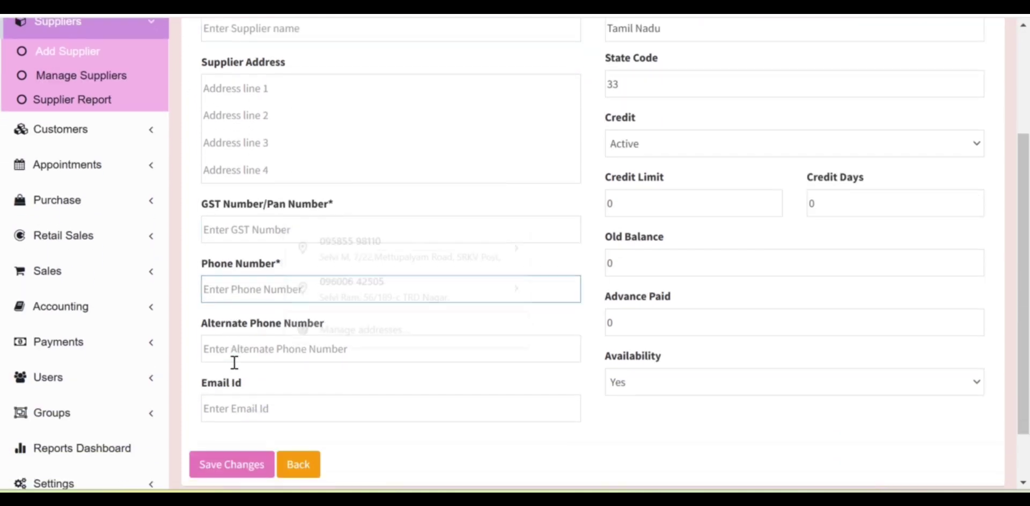
left_click(244, 342)
scroll(633, 225, "up", 5)
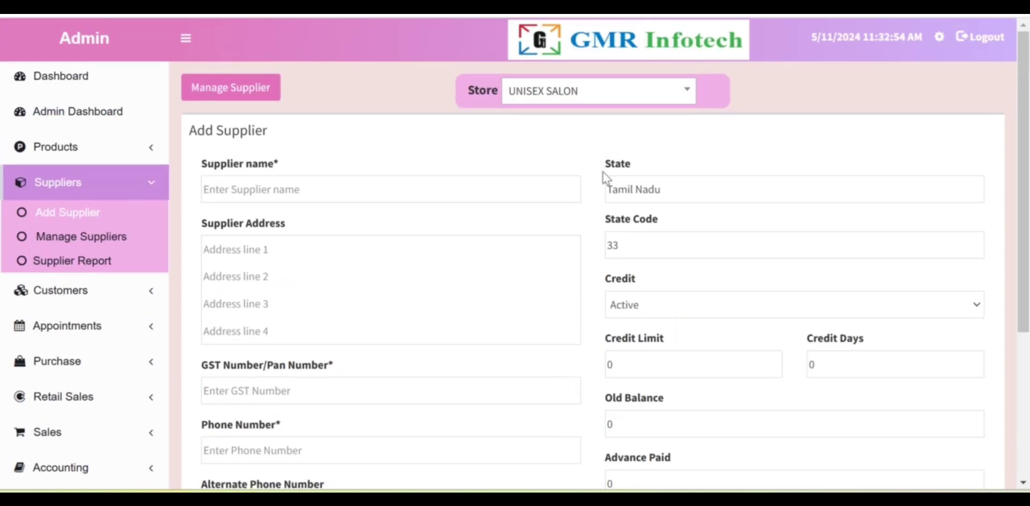
Check the Credit options and the Credit Limit, Credit Days and Old Balance fields of the supplier form without changing them.
left_click(636, 304)
left_click(636, 324)
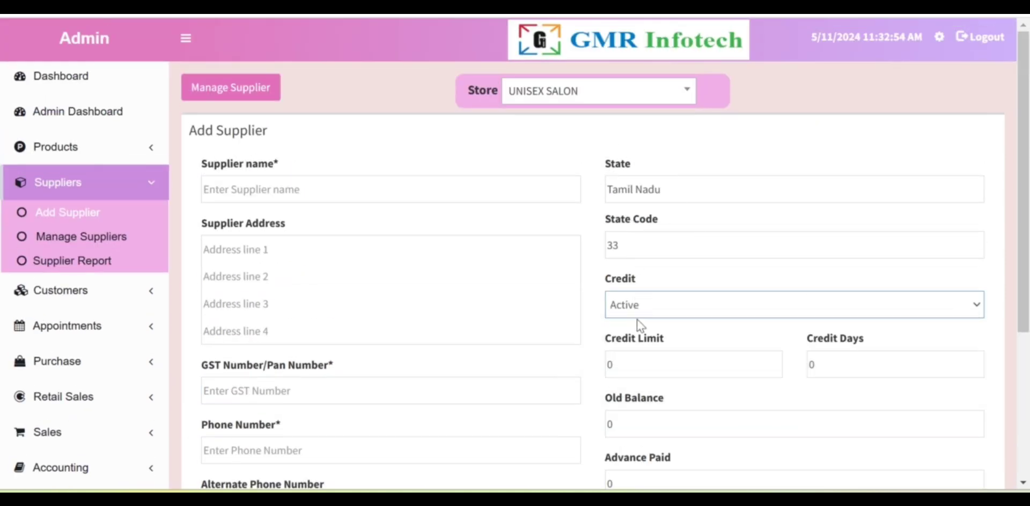
scroll(638, 316, "down", 2)
key("Tab")
key("Tab")
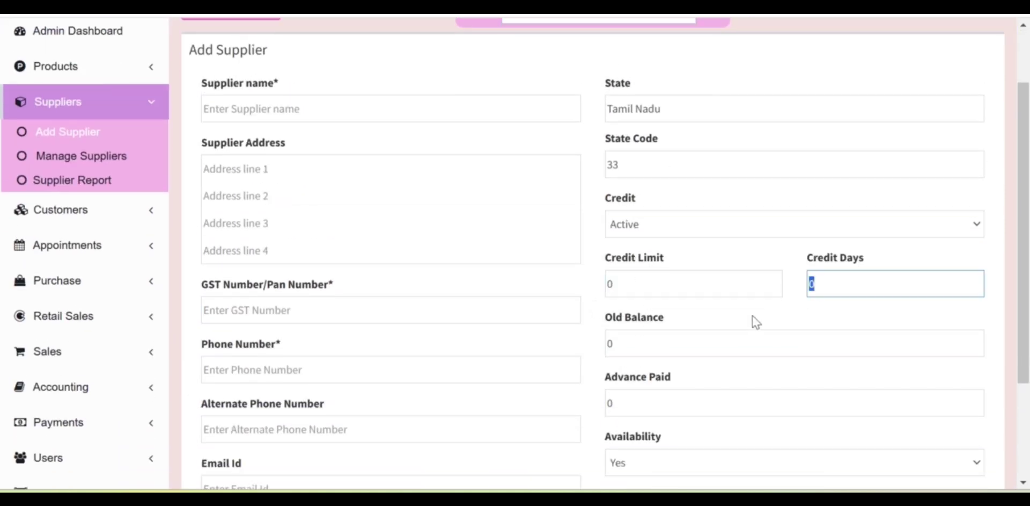
scroll(751, 317, "down", 3)
key("Tab")
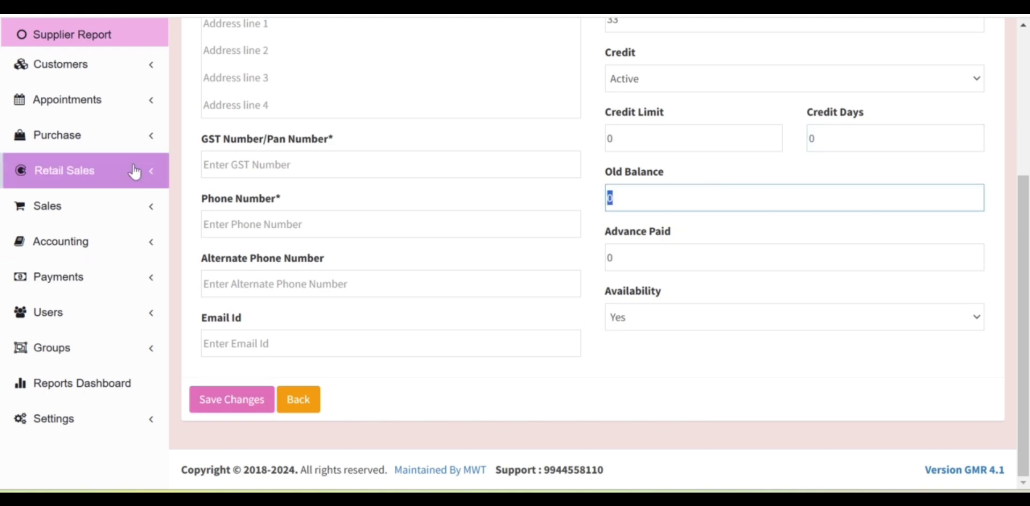
Open the Manage Suppliers list and check the edit option of the first listed supplier.
scroll(189, 140, "up", 5)
left_click(76, 175)
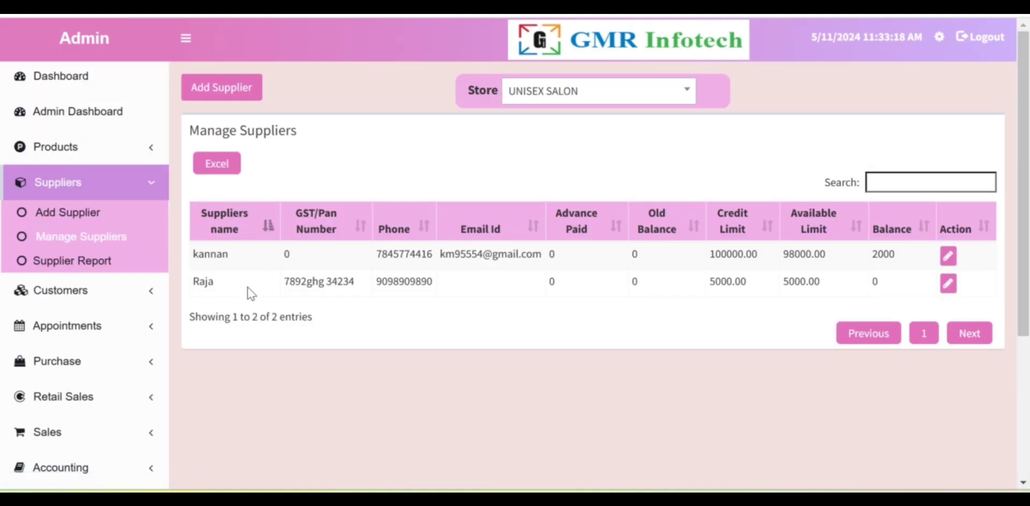
left_click(950, 257)
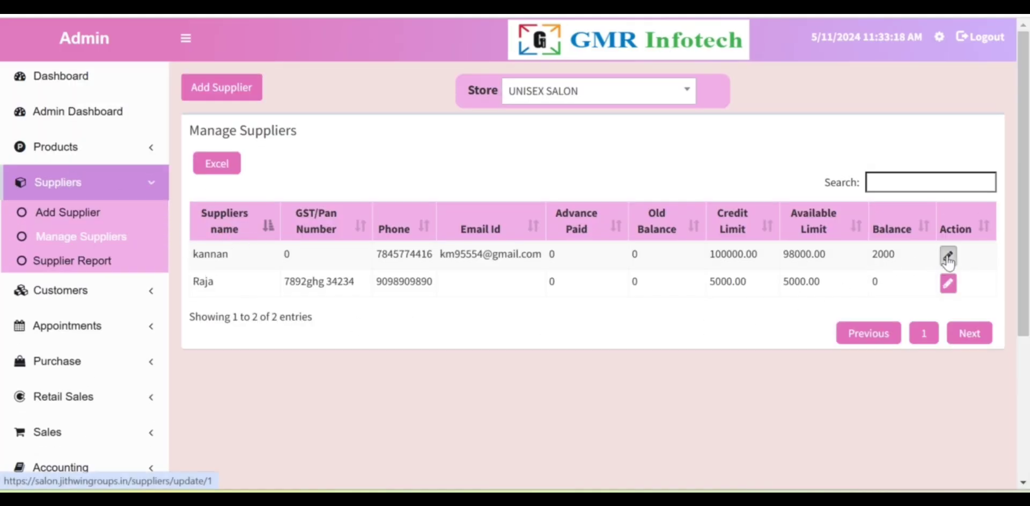
Open the Supplier Report and set its date range from 01/11/2024 to 05/11/2024.
left_click(84, 270)
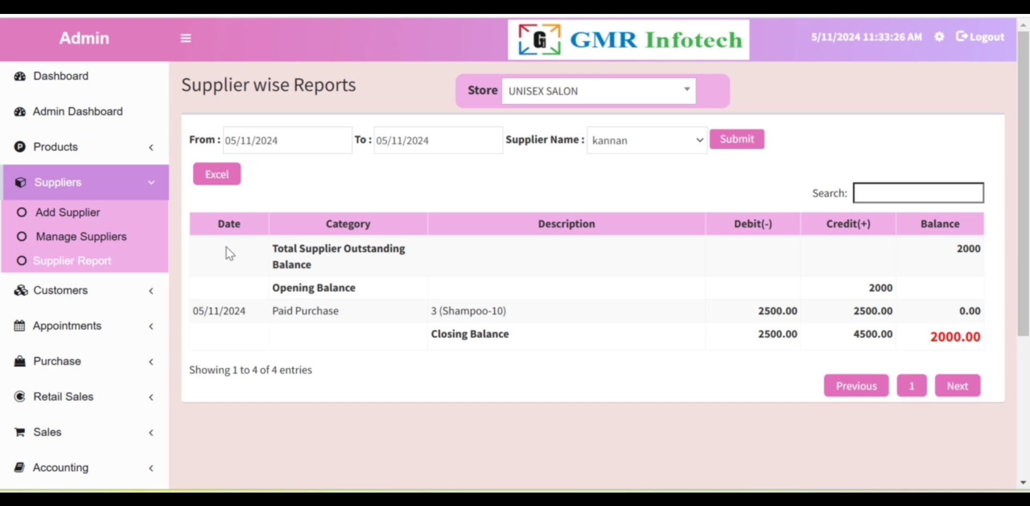
left_click(303, 141)
left_click(353, 219)
left_click(432, 146)
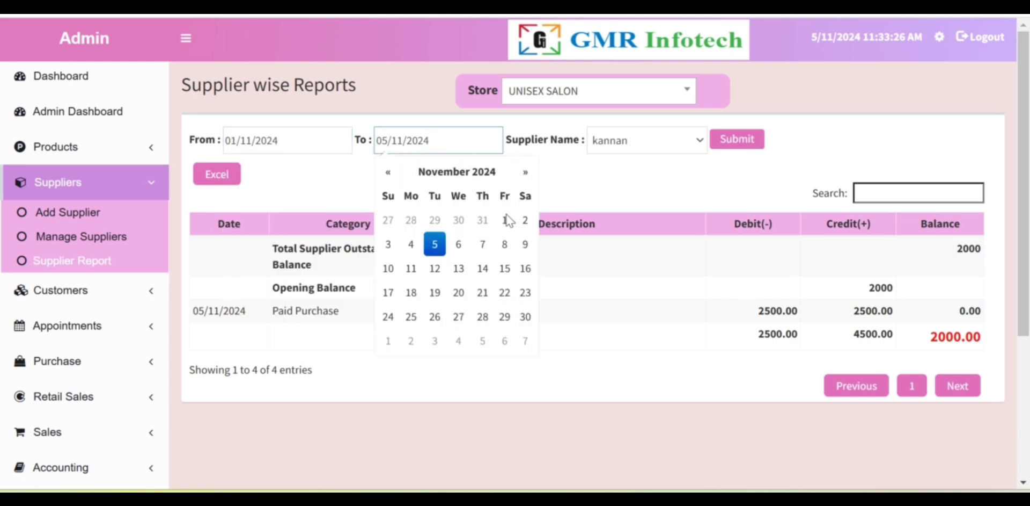
left_click(569, 202)
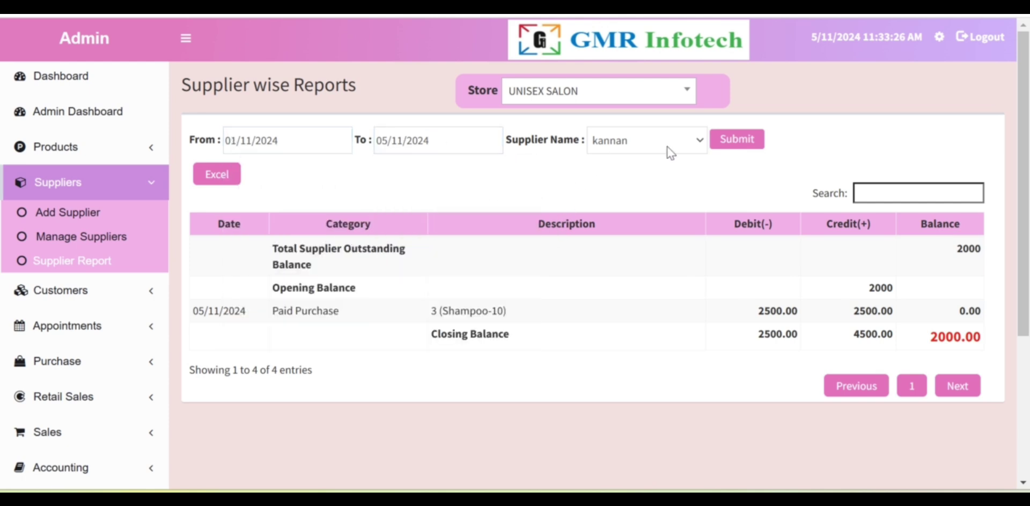
Examine the report's supplier choices, outstanding balance, purchase entry and closing balance without switching supplier.
left_click(619, 145)
left_click(621, 147)
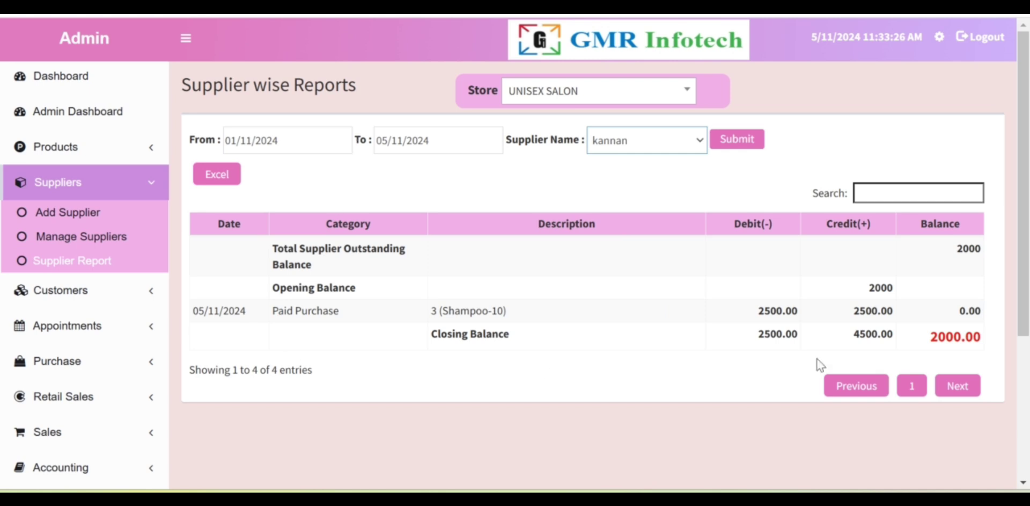
scroll(380, 205, "down", 3)
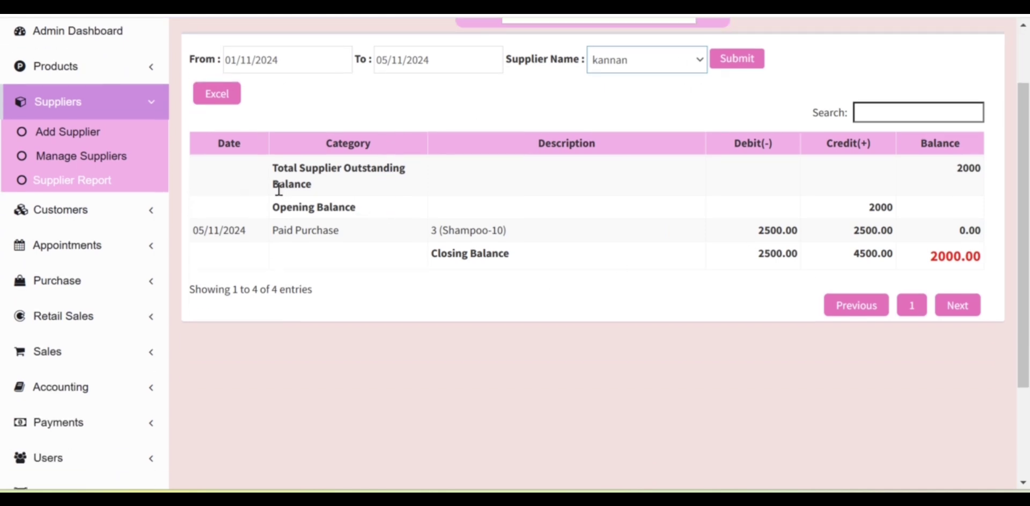
left_click_drag(279, 189, 332, 185)
scroll(333, 185, "up", 3)
left_click(633, 144)
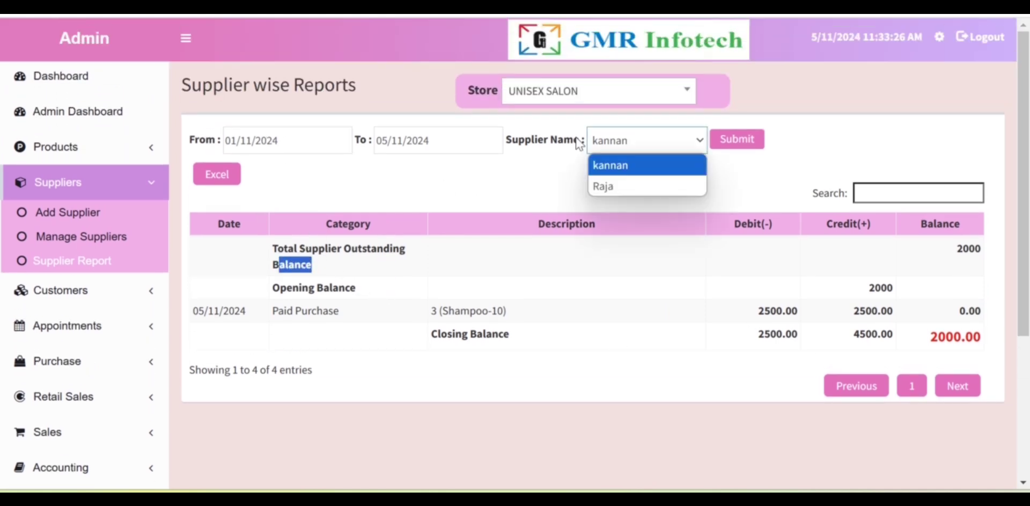
left_click(297, 316)
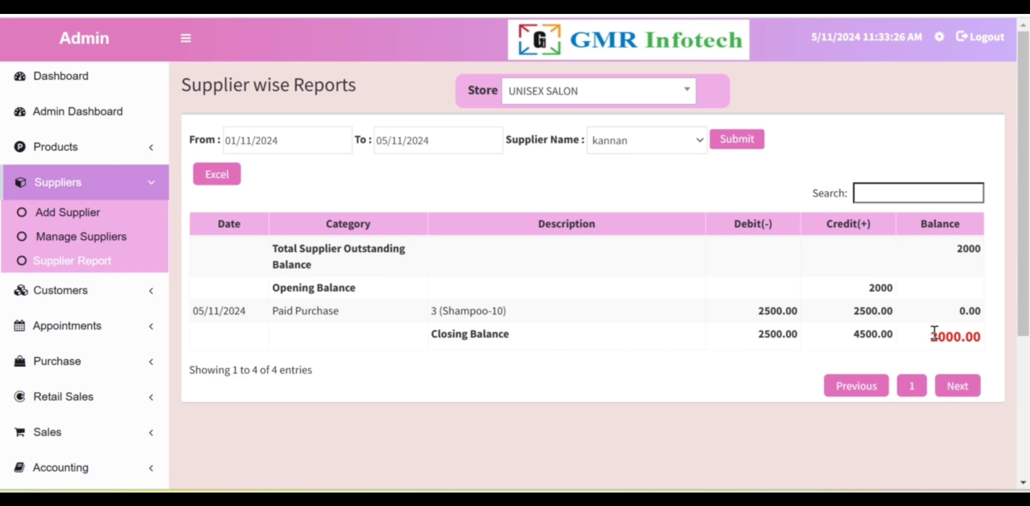
left_click_drag(932, 337, 994, 336)
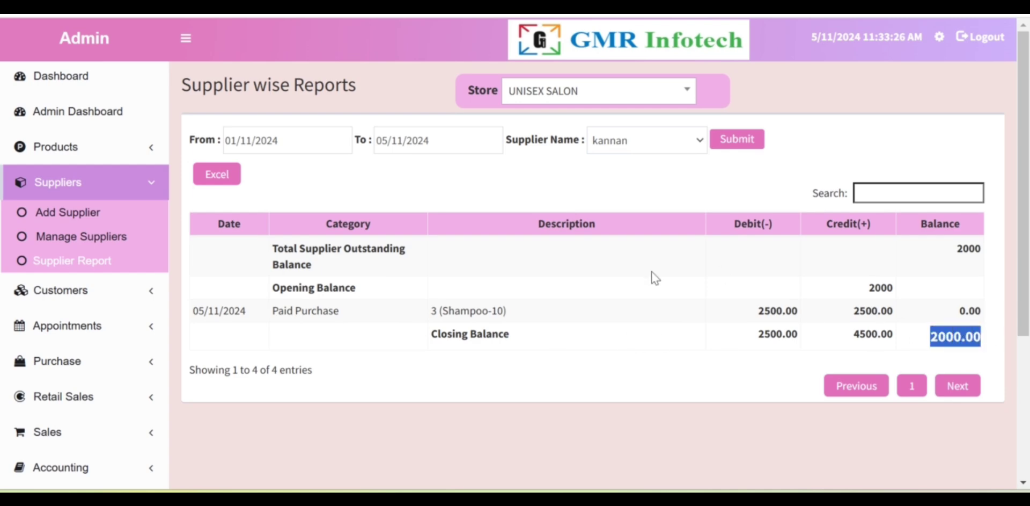
Open the Add Customers form and look through its customer name, address and contact fields.
scroll(653, 278, "down", 2)
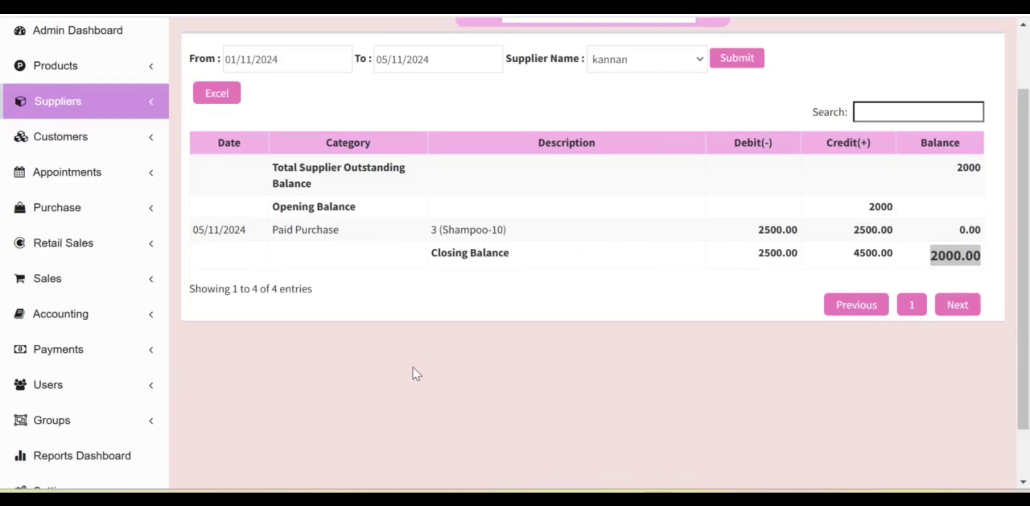
left_click(52, 143)
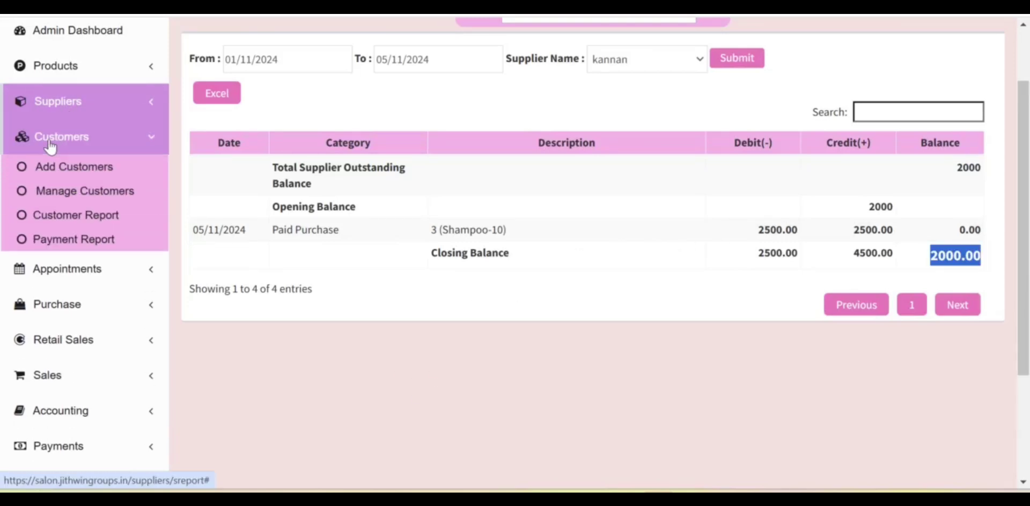
left_click(54, 167)
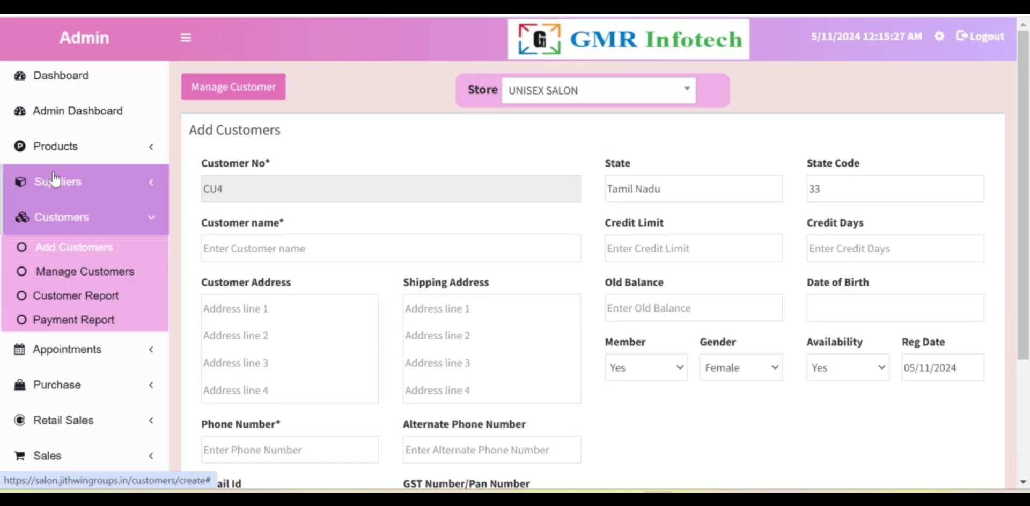
left_click(339, 249)
scroll(338, 253, "down", 2)
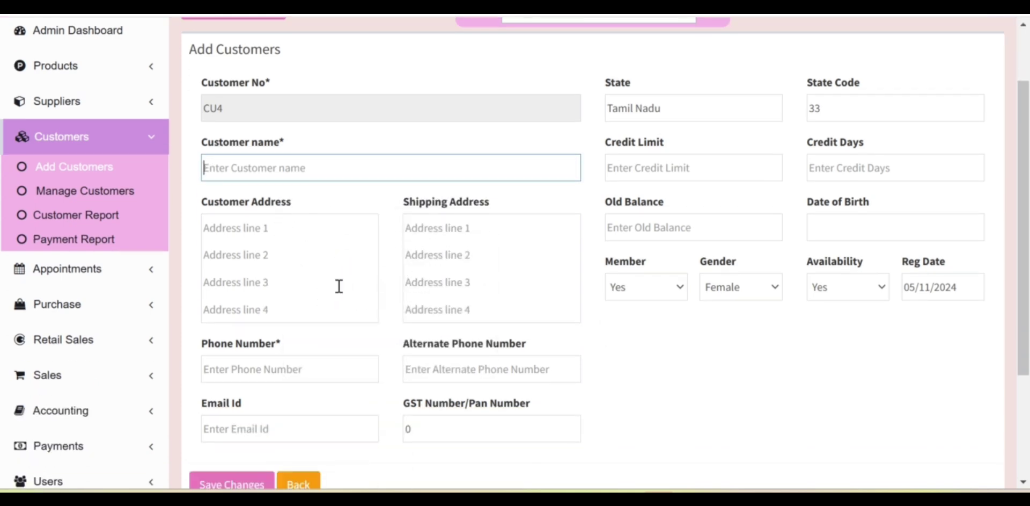
scroll(307, 337, "down", 2)
scroll(570, 358, "up", 4)
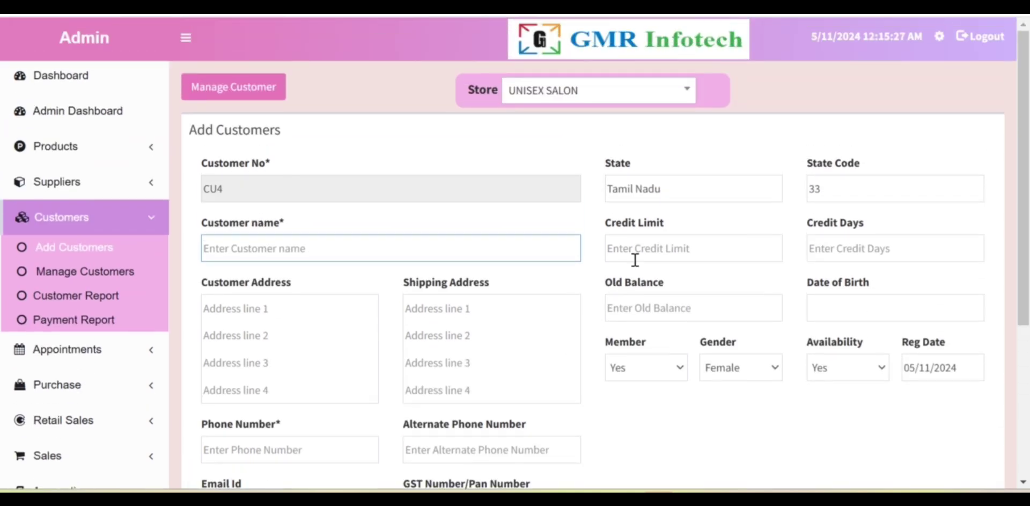
Check the customer form's Credit Limit, Credit Days and Date of Birth fields, closing the calendar without picking a date.
left_click(635, 259)
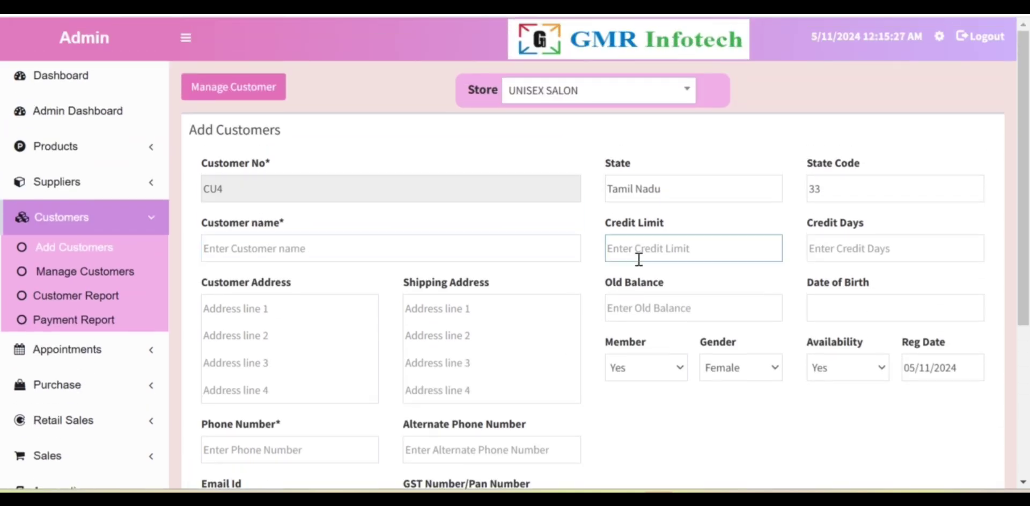
left_click(823, 252)
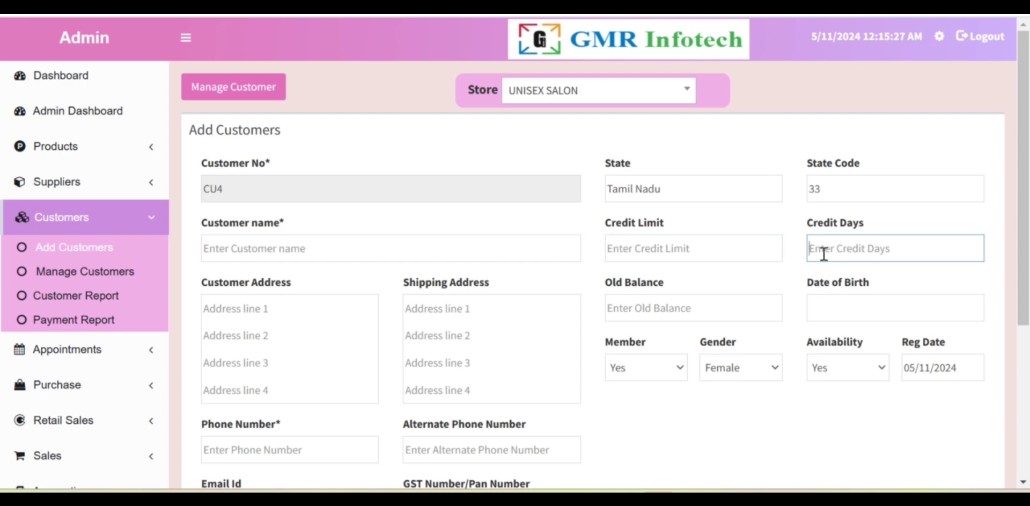
scroll(812, 280, "down", 3)
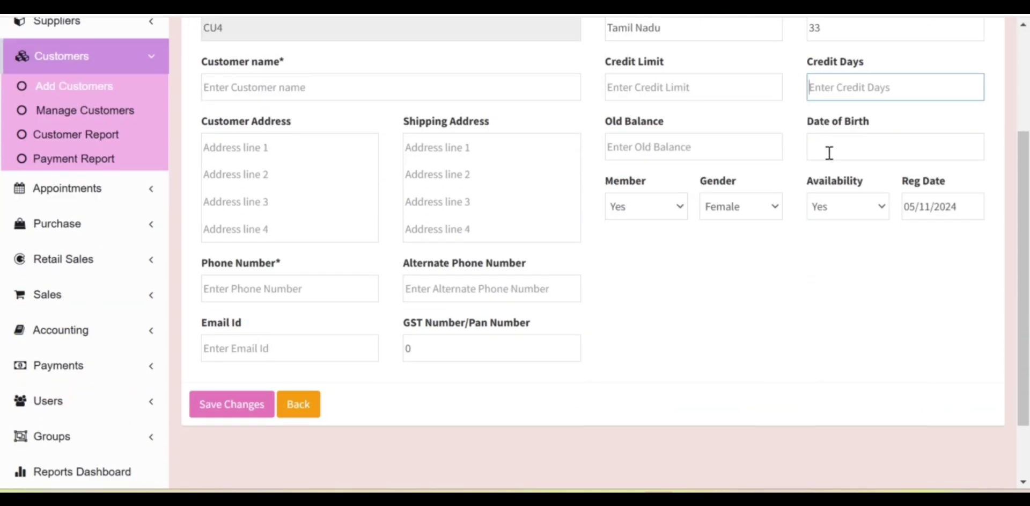
left_click(829, 153)
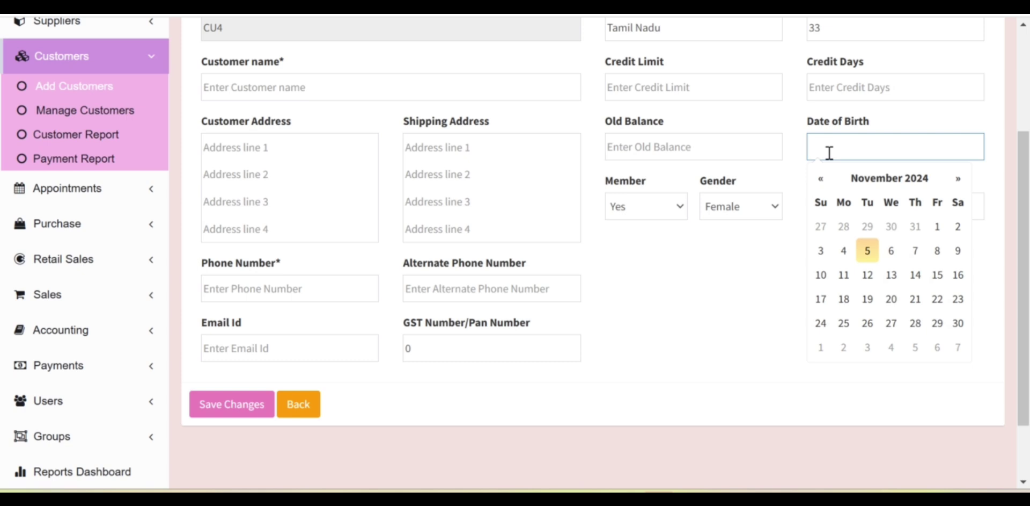
left_click(674, 270)
Check the Member and Availability choices in the Add Customers form, keeping both set to Yes.
left_click(650, 215)
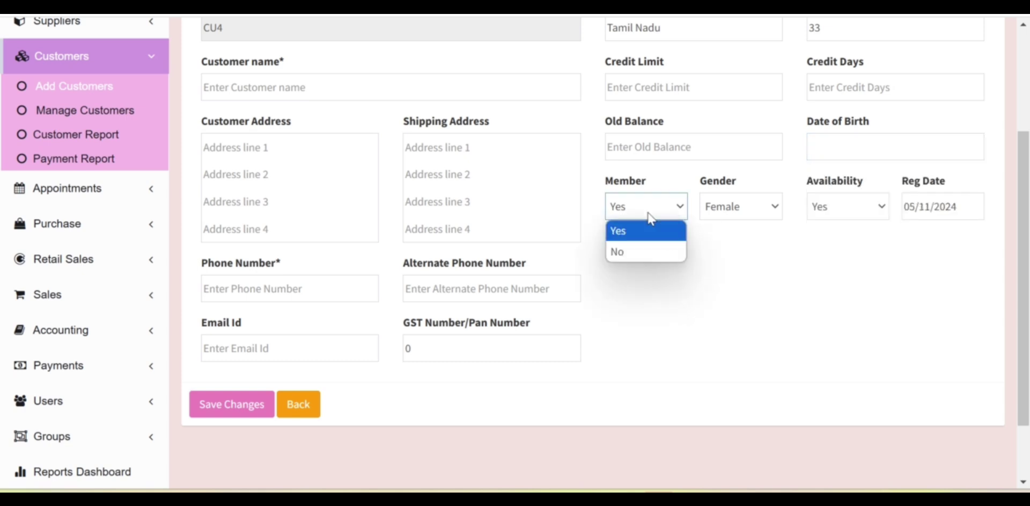
left_click(649, 215)
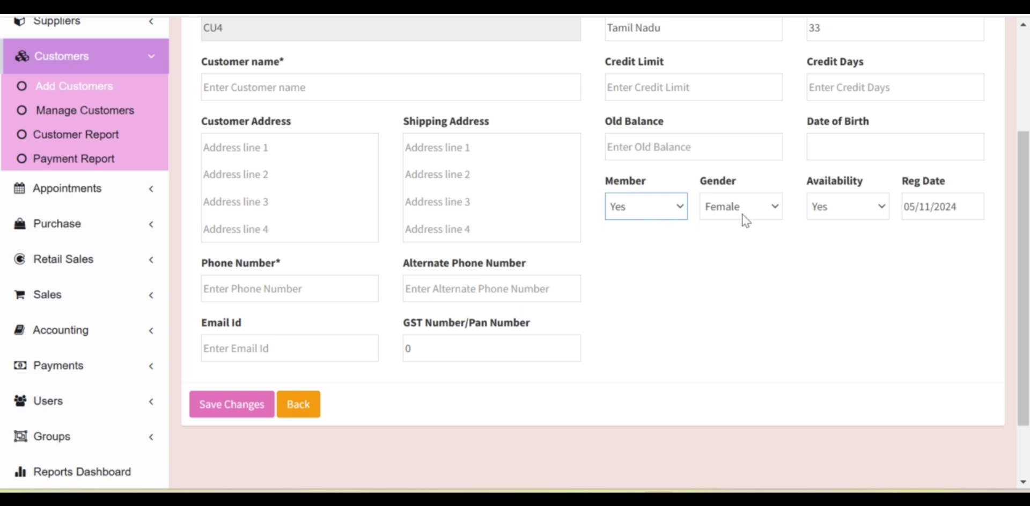
left_click(849, 199)
left_click(849, 198)
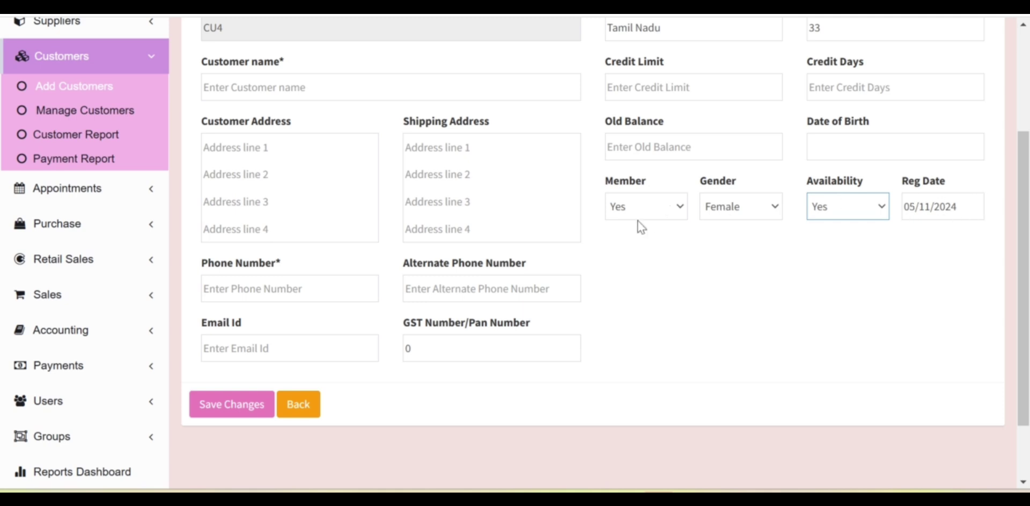
scroll(641, 227, "up", 2)
left_click(644, 294)
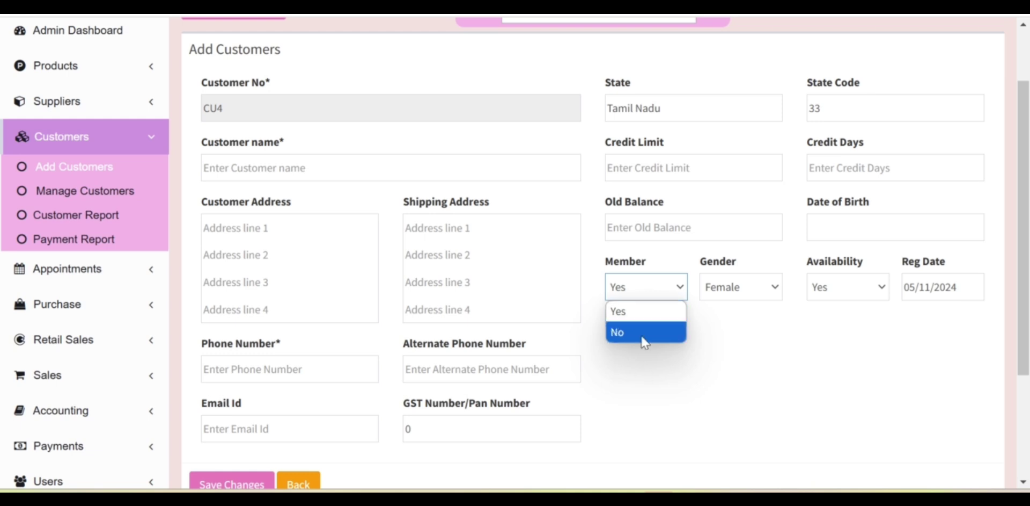
left_click(646, 381)
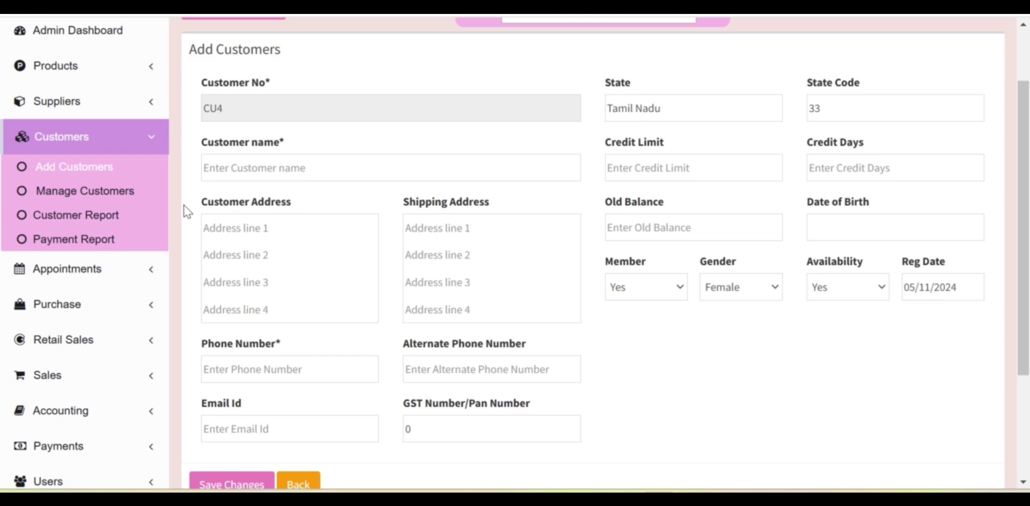
Open the Manage Customers list, look over the customer entries, and open the first customer's record to view its editable details.
scroll(171, 180, "down", 2)
left_click(113, 121)
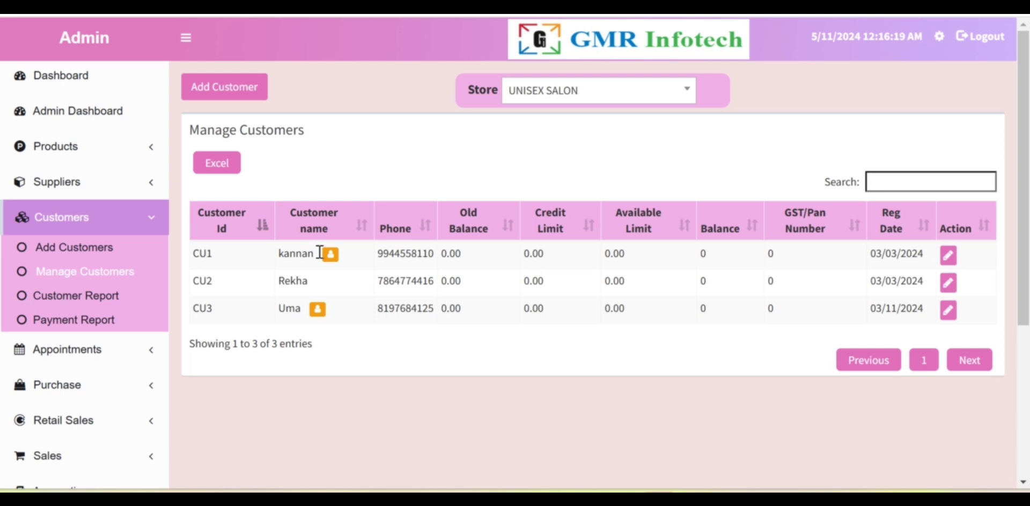
left_click_drag(319, 252, 342, 255)
double_click(295, 280)
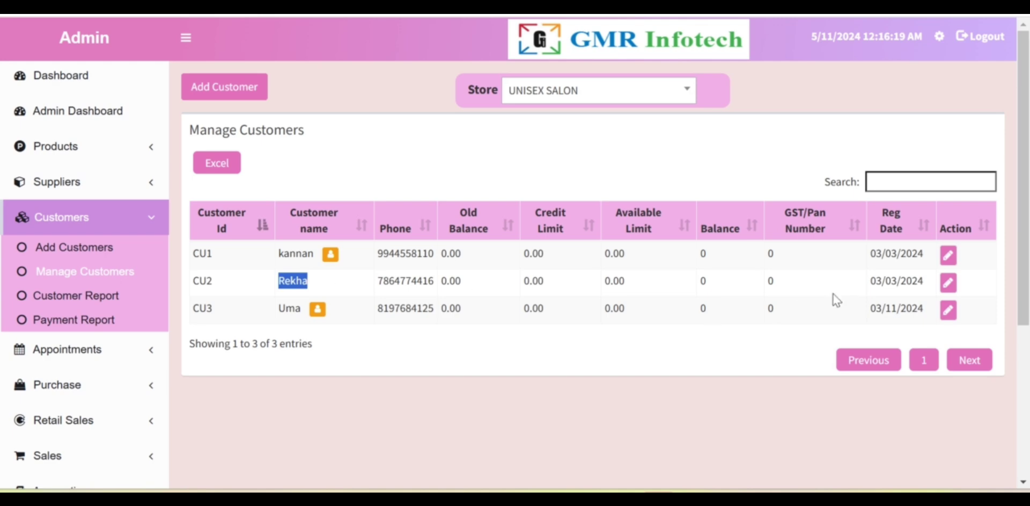
left_click(948, 255)
scroll(456, 322, "down", 3)
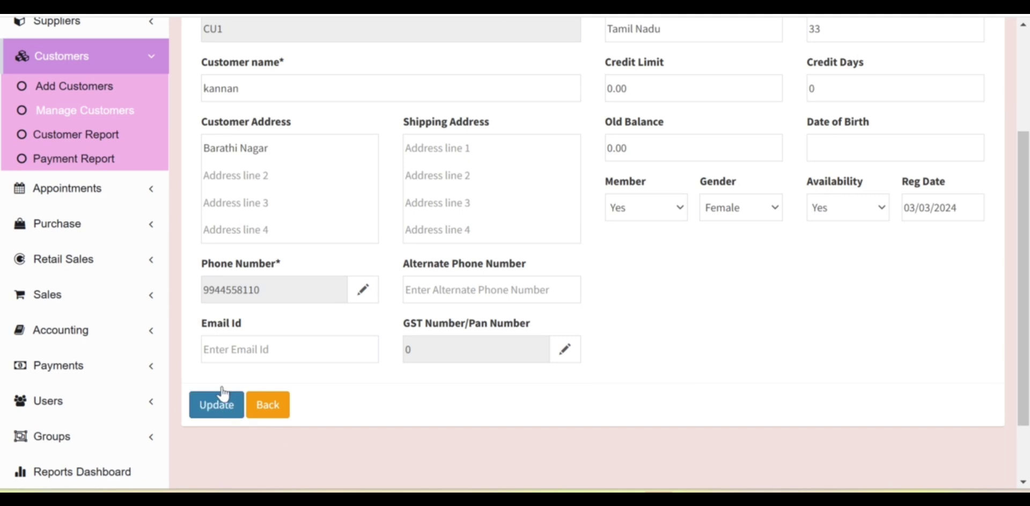
Open the Customer Report and run it for the date range 01/11/2024 to 06/11/2024.
left_click(64, 145)
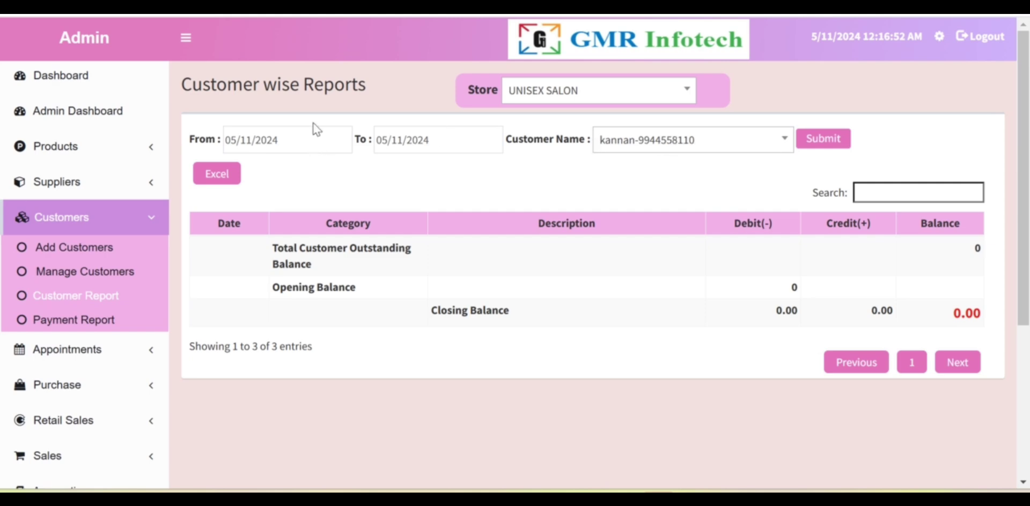
left_click(269, 139)
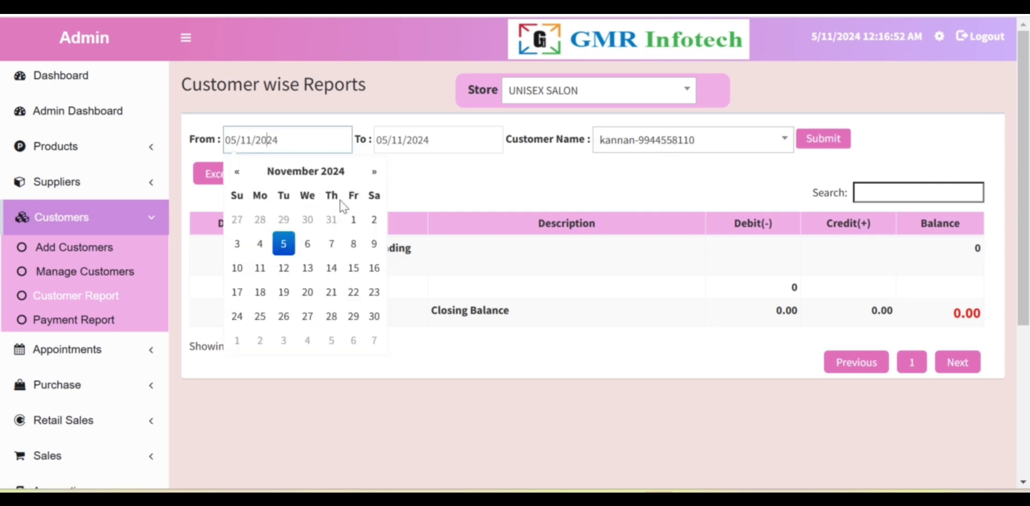
left_click(352, 220)
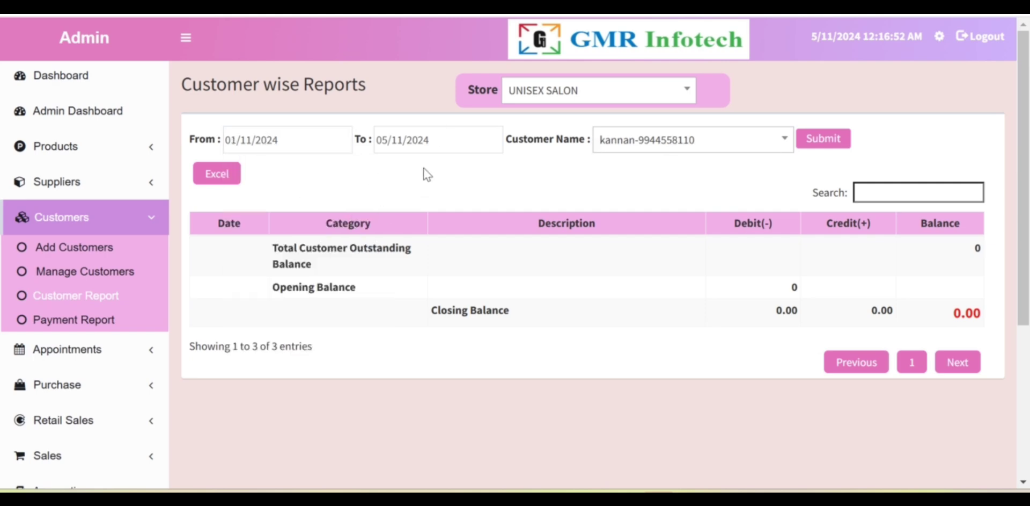
left_click(417, 139)
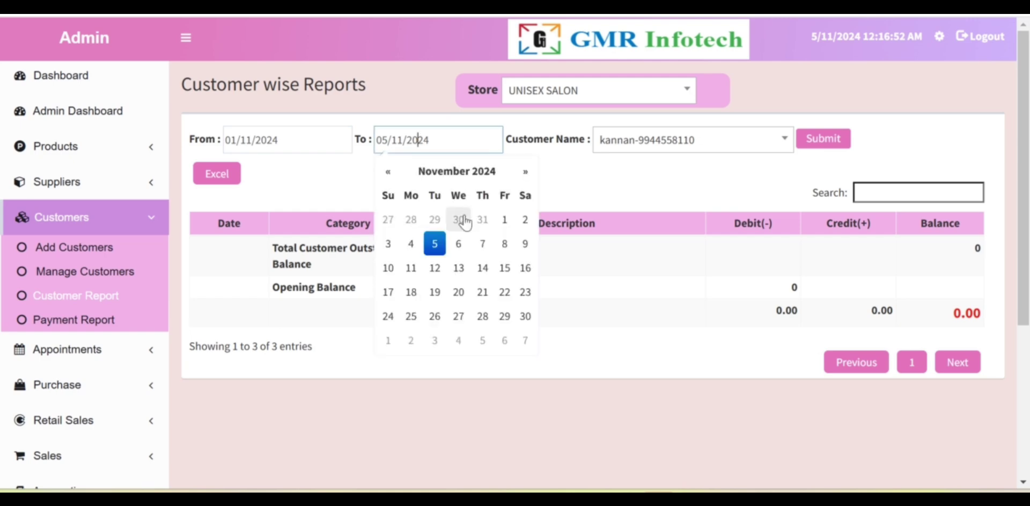
left_click(458, 243)
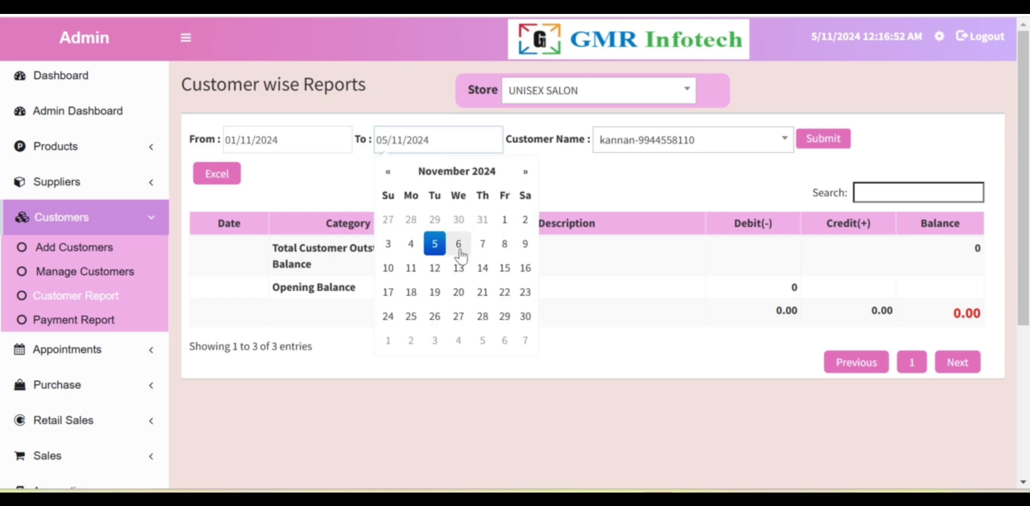
left_click(806, 139)
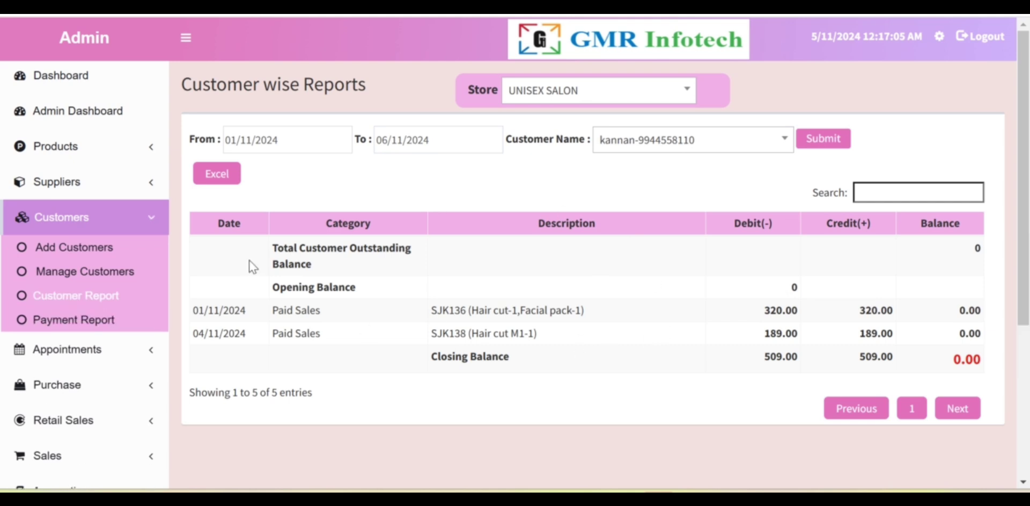
Examine the report's Paid Sales entries and the debit, credit and balance figures in the Closing Balance row.
left_click_drag(209, 311, 265, 343)
left_click(322, 318)
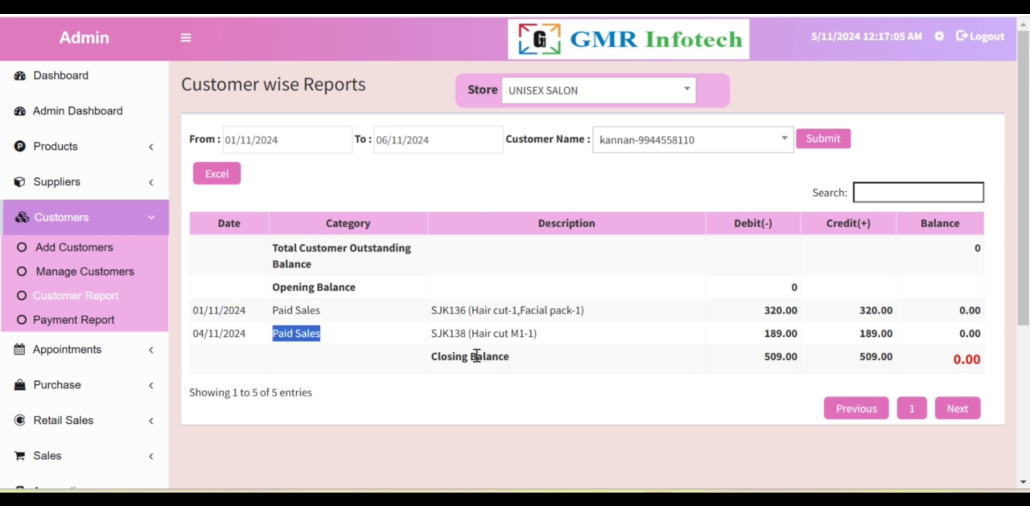
left_click_drag(476, 356, 762, 362)
left_click_drag(952, 363, 1016, 361)
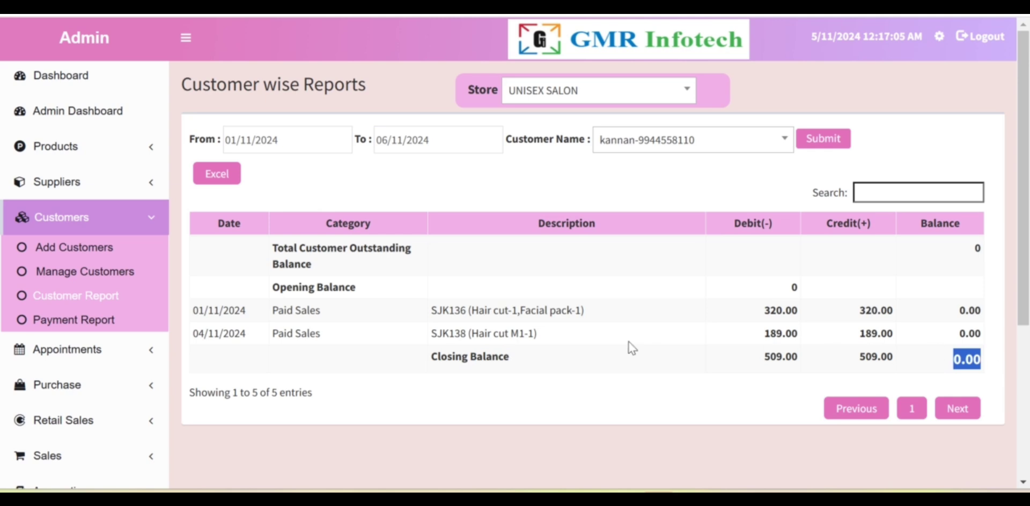
left_click(884, 356)
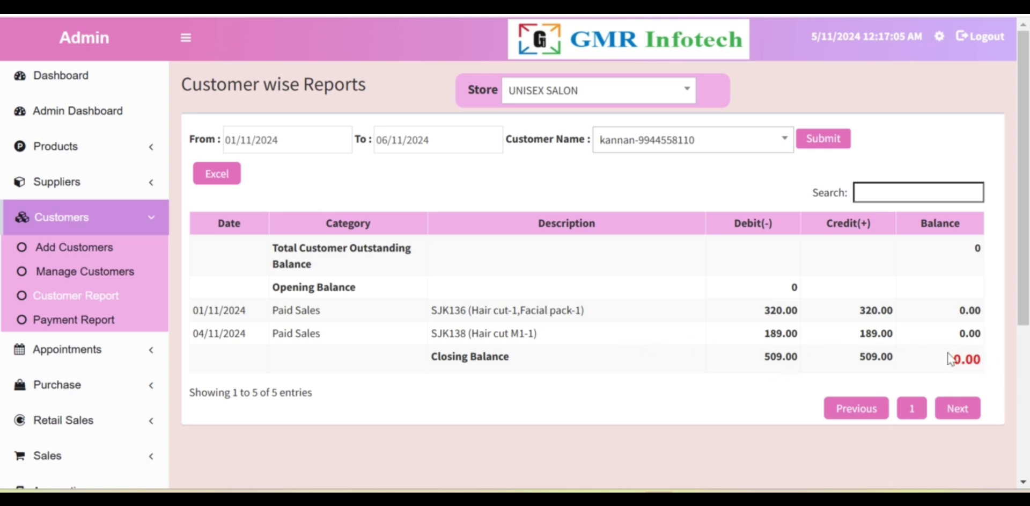
Open the customer Payment Report, set Payment made to Not in Last 7 Days, and check the Group By and Customer Name choices.
left_click(63, 323)
left_click(330, 151)
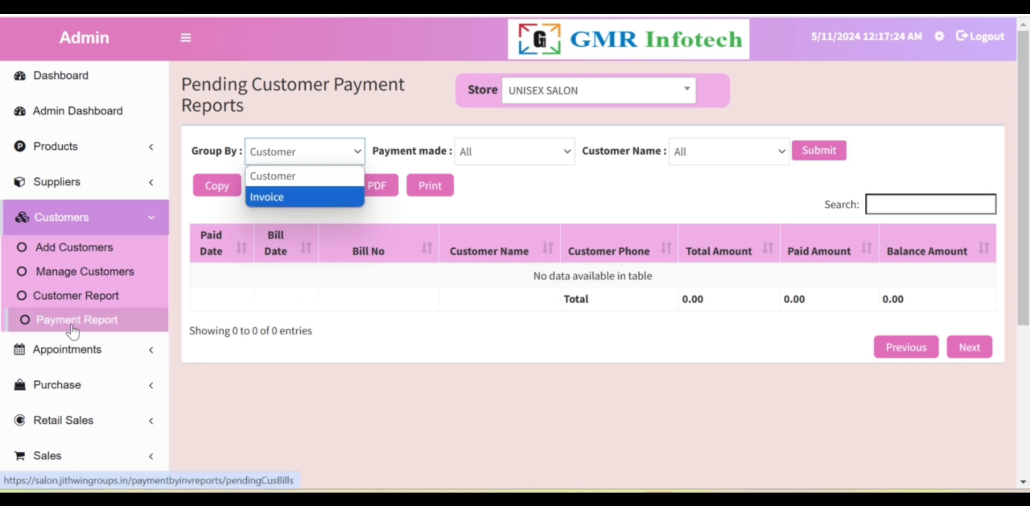
left_click(519, 158)
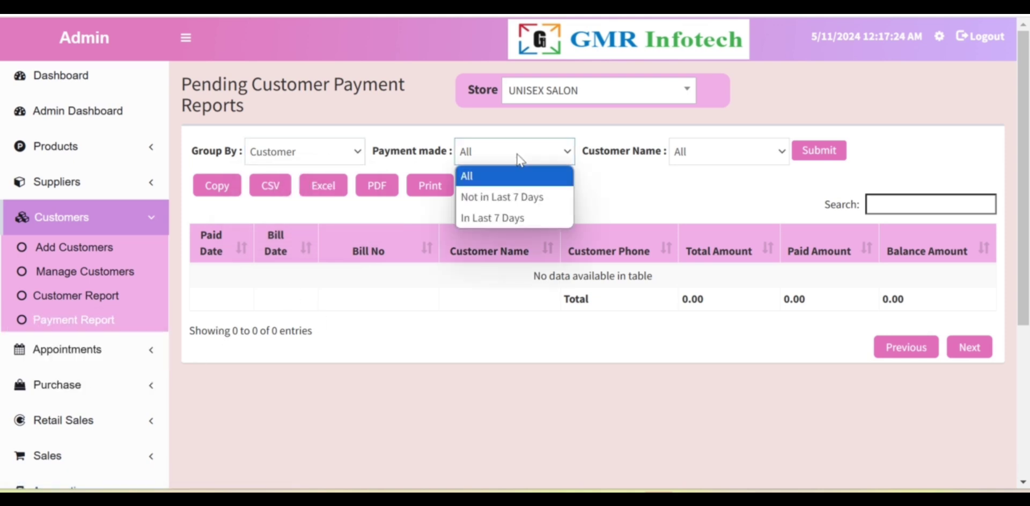
left_click(518, 197)
left_click(732, 152)
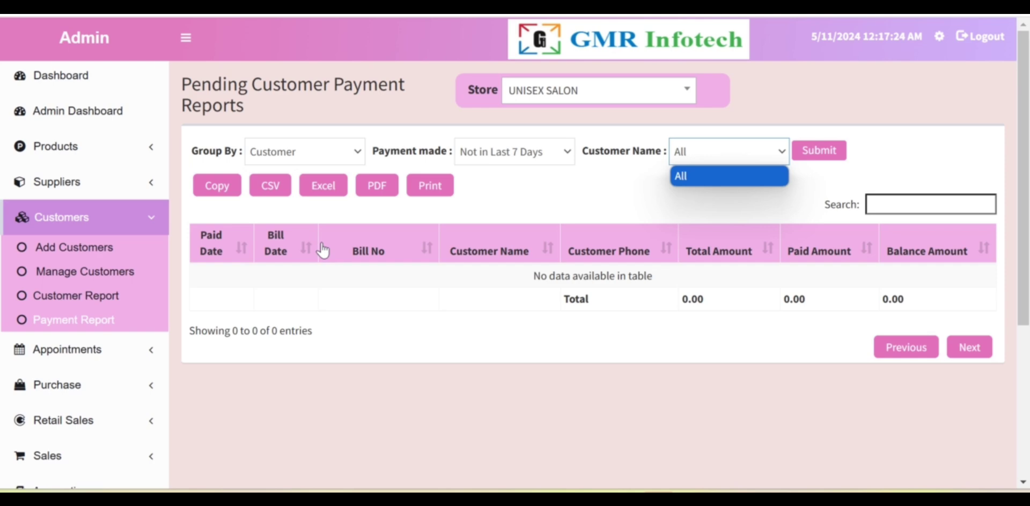
Open the Manage Stylist page under Appointments and view the Add Stylist and Edit Stylist forms, closing each without saving.
scroll(113, 317, "down", 2)
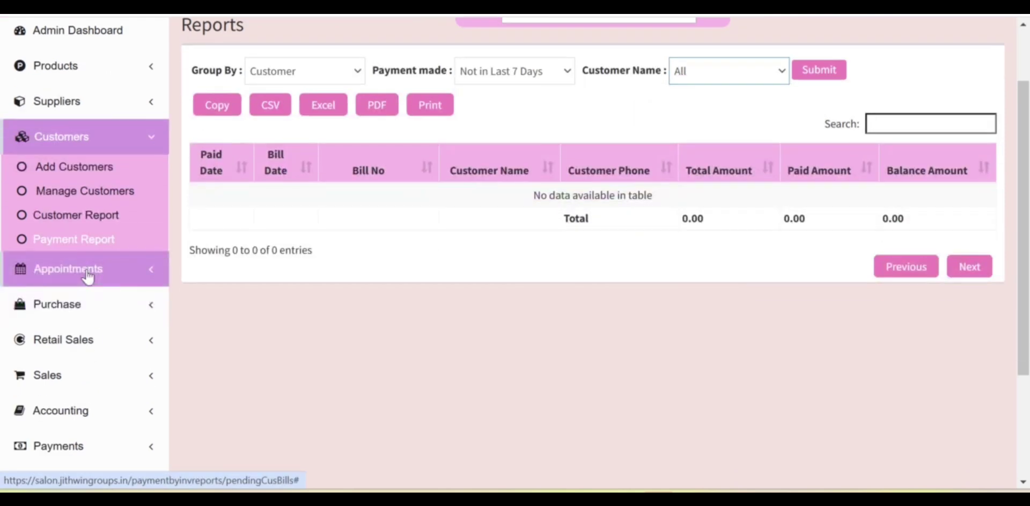
left_click(88, 268)
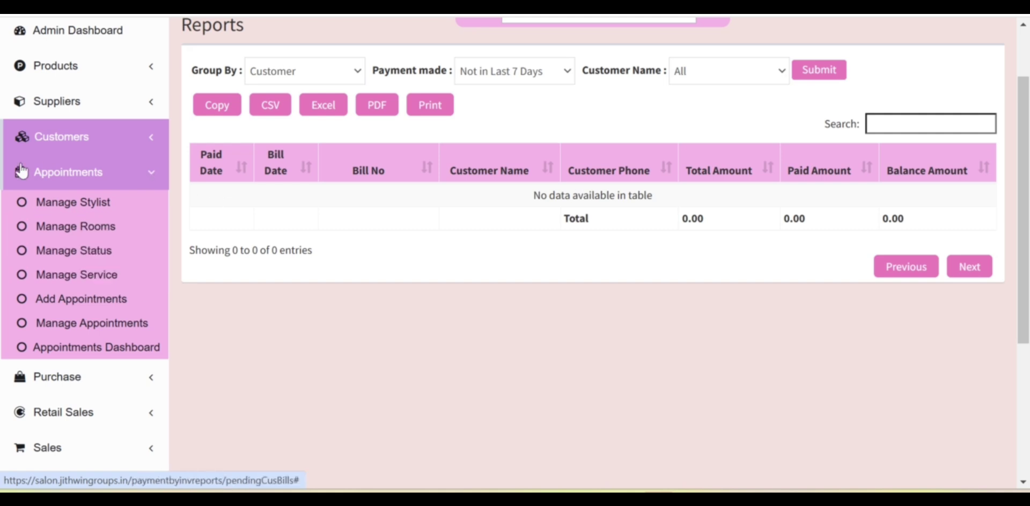
left_click(78, 209)
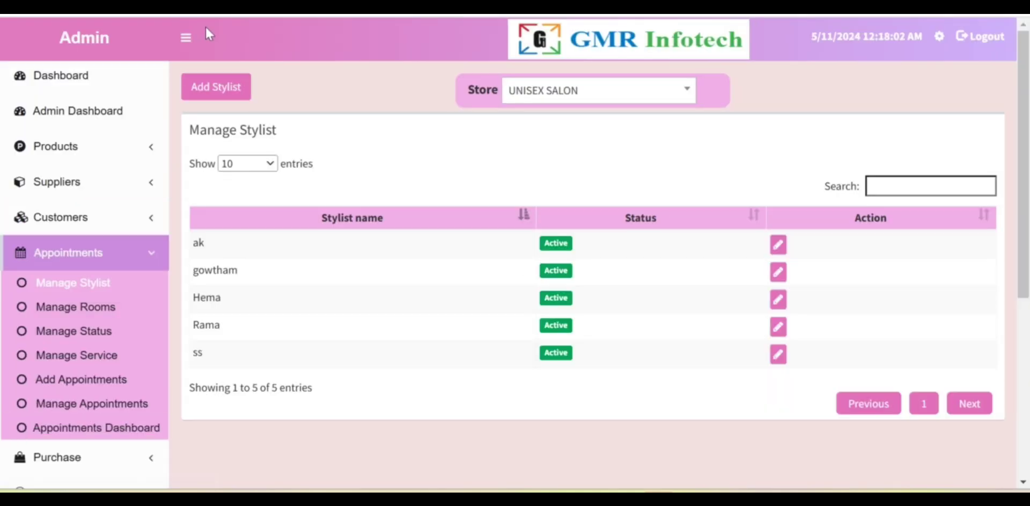
left_click(215, 88)
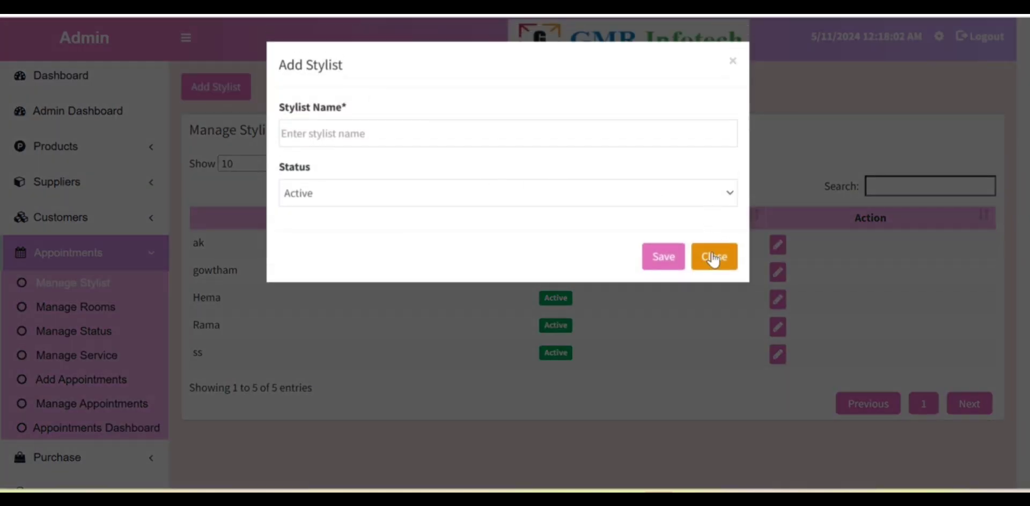
left_click(714, 258)
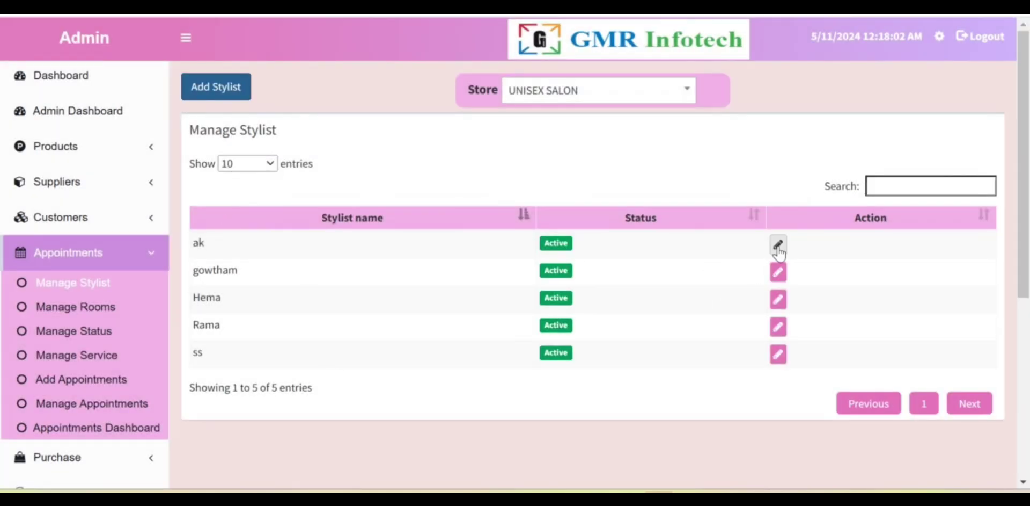
left_click(778, 246)
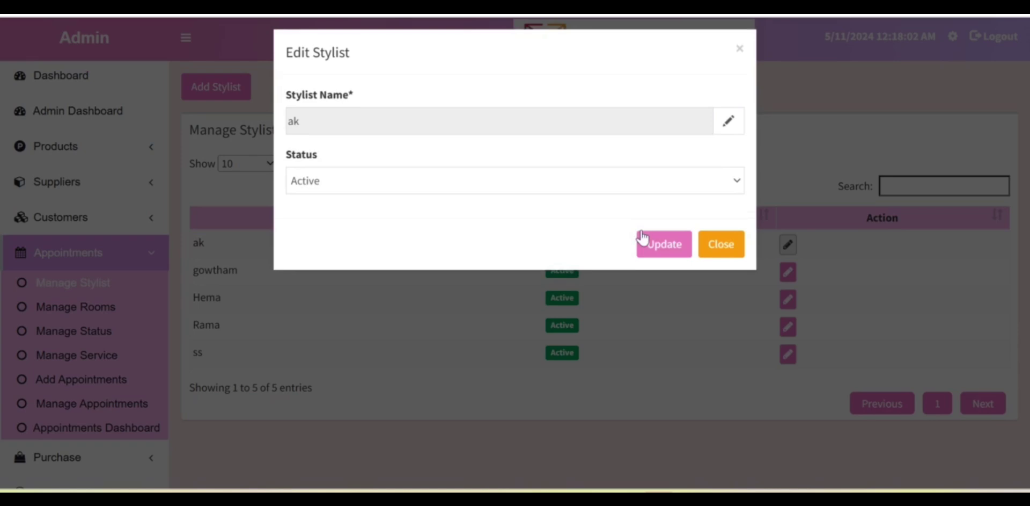
left_click(709, 253)
Open the Manage Rooms page and view the Add Room form, closing it without saving.
left_click(78, 308)
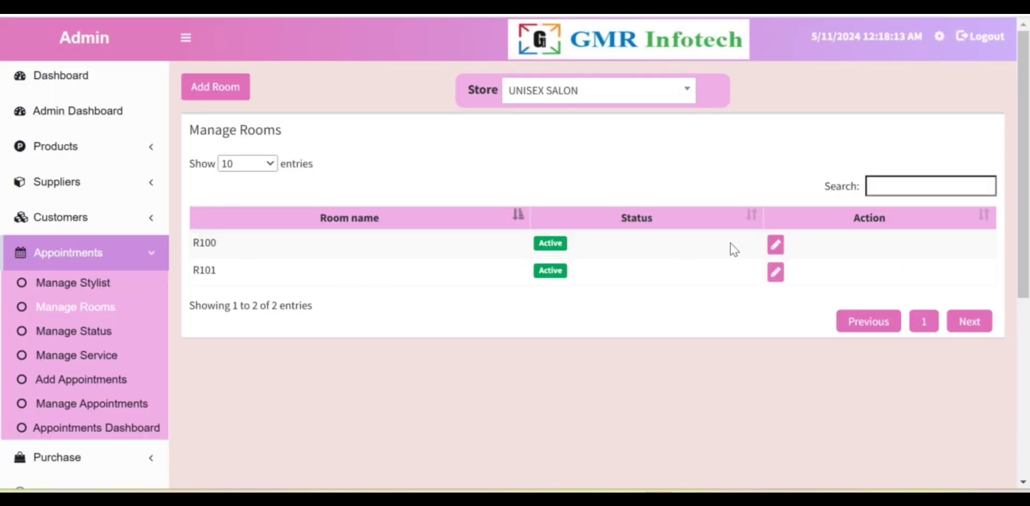
left_click(224, 88)
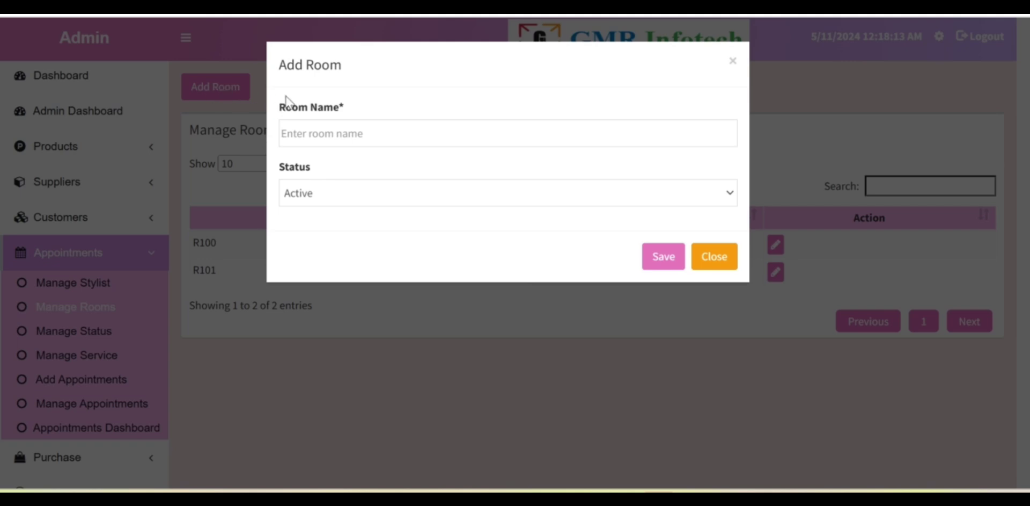
left_click(708, 262)
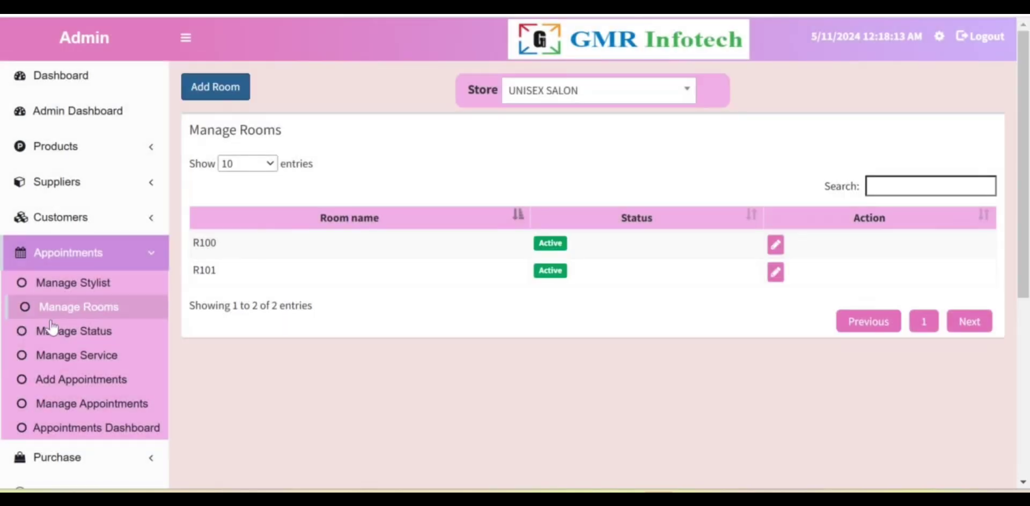
Open the Manage Status page, review the appointment statuses, and view the Completed status's edit form, closing it without updating.
left_click(73, 337)
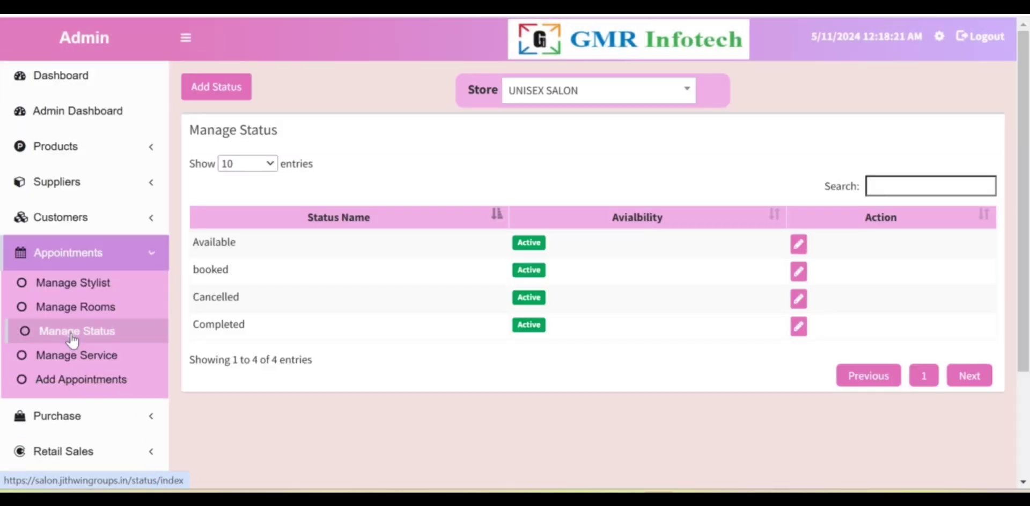
left_click_drag(240, 246, 193, 246)
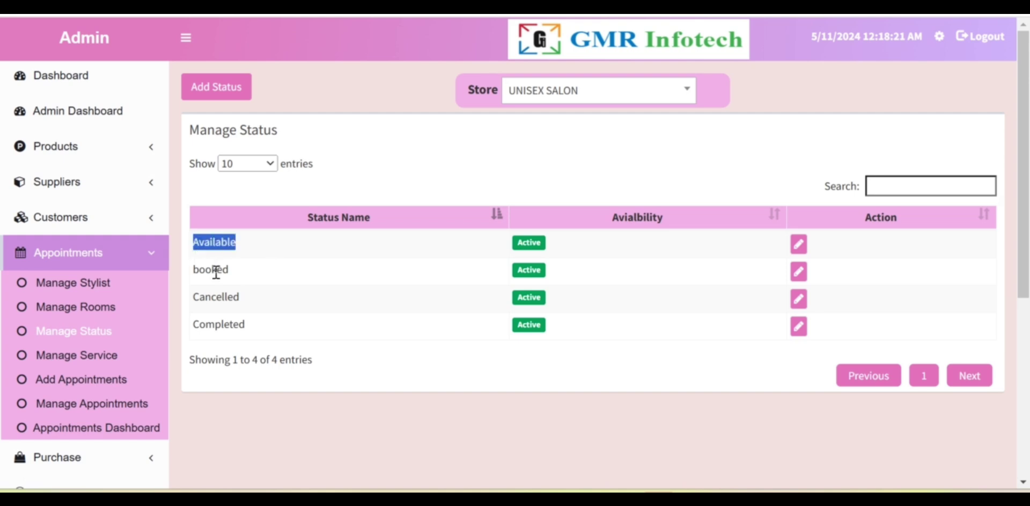
left_click_drag(245, 279, 170, 336)
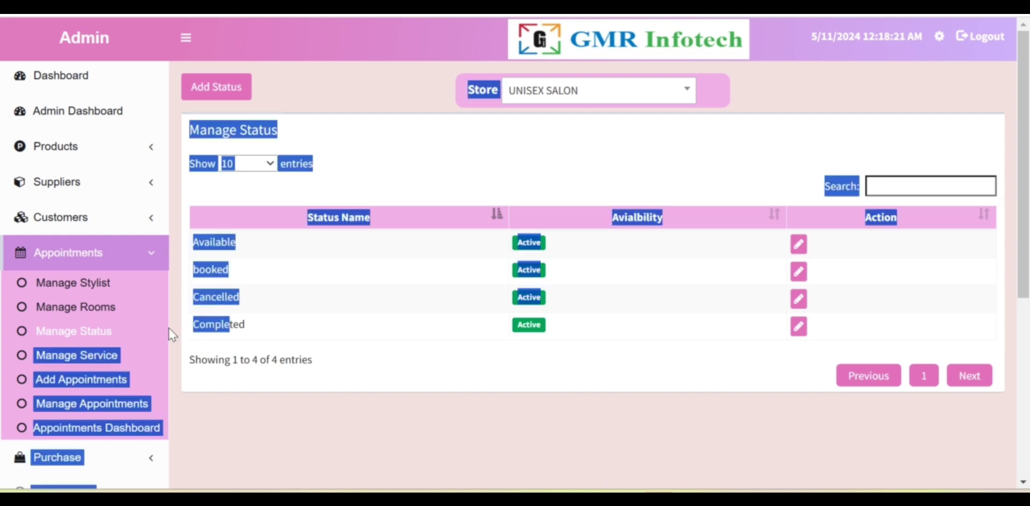
left_click(248, 324)
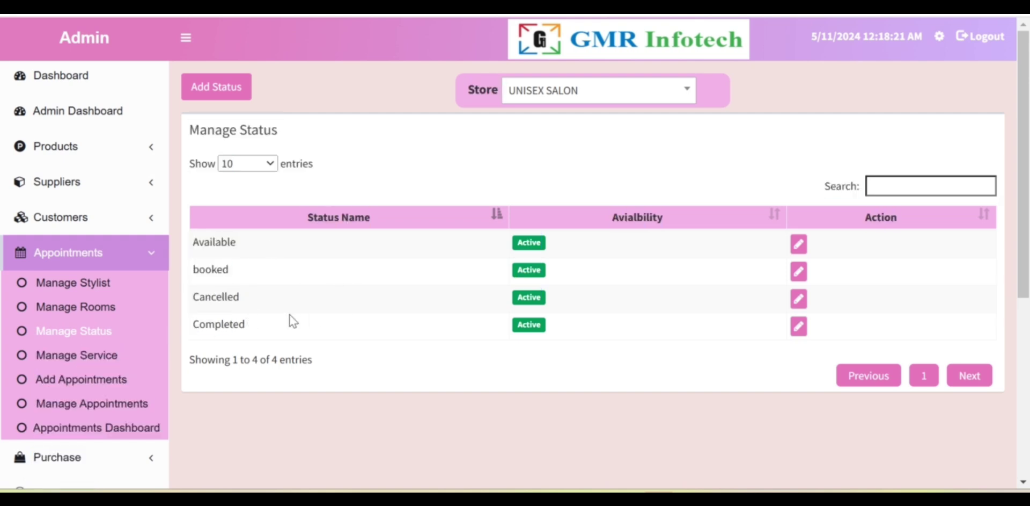
left_click(799, 328)
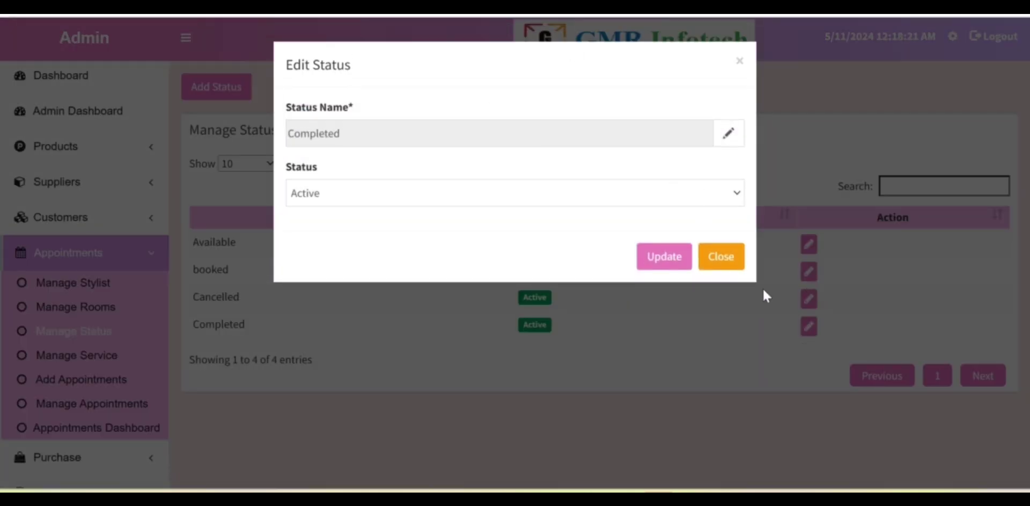
left_click(724, 270)
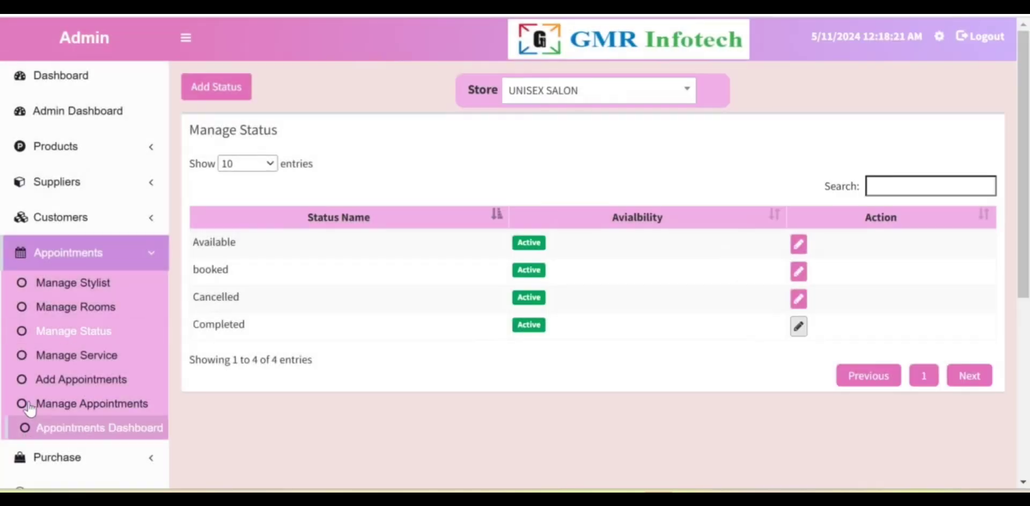
Open the Manage Service page, review the listed services, and view the Add Service form, closing it without saving.
scroll(57, 335, "down", 2)
left_click(76, 277)
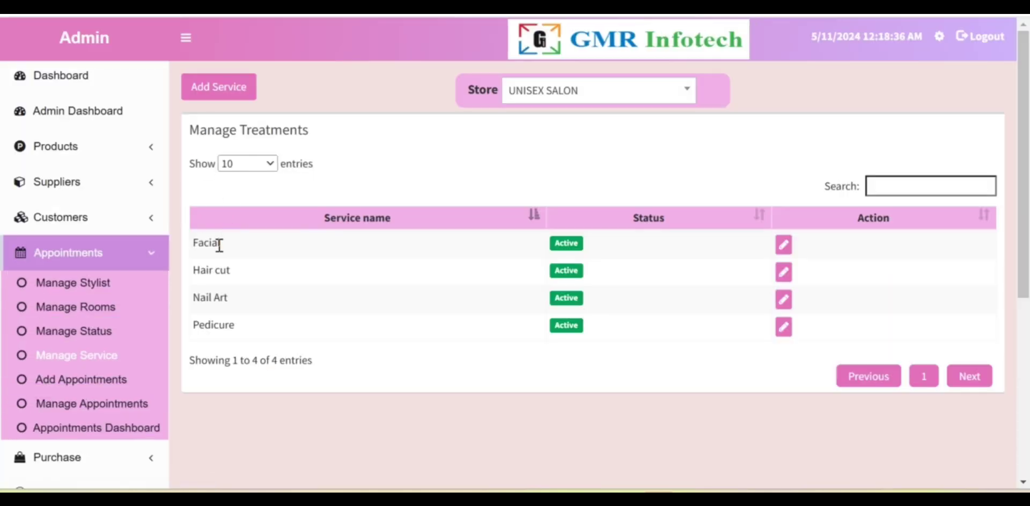
left_click_drag(219, 243, 198, 260)
left_click(223, 273)
left_click_drag(200, 297, 235, 325)
left_click(213, 92)
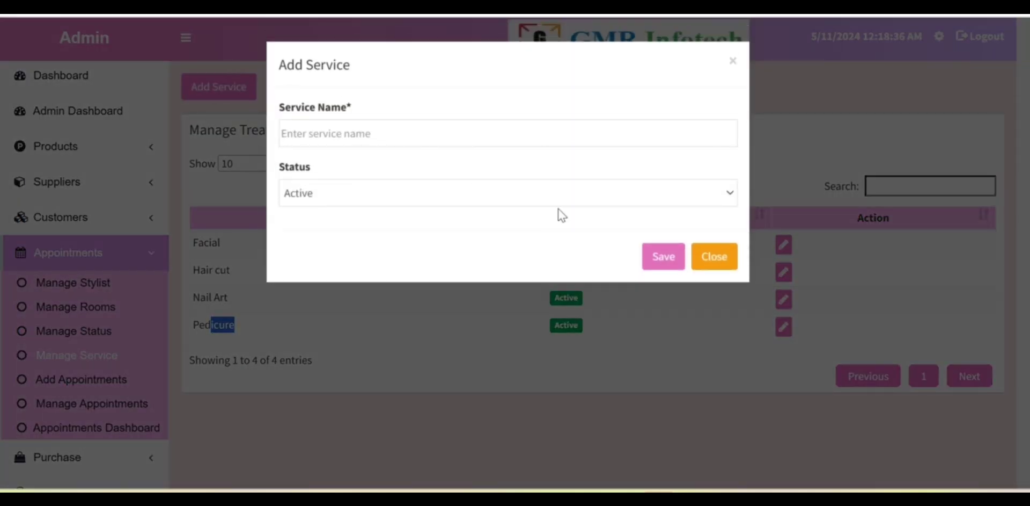
left_click(728, 263)
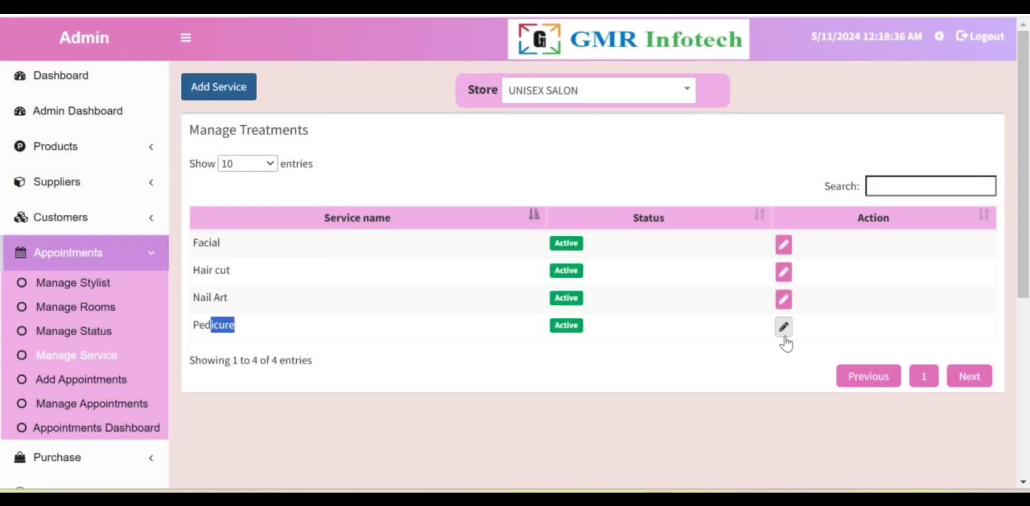
Open the Add Appointments form, check the Customer choices, and view the Add New Customer form, closing it without saving.
scroll(353, 401, "down", 3)
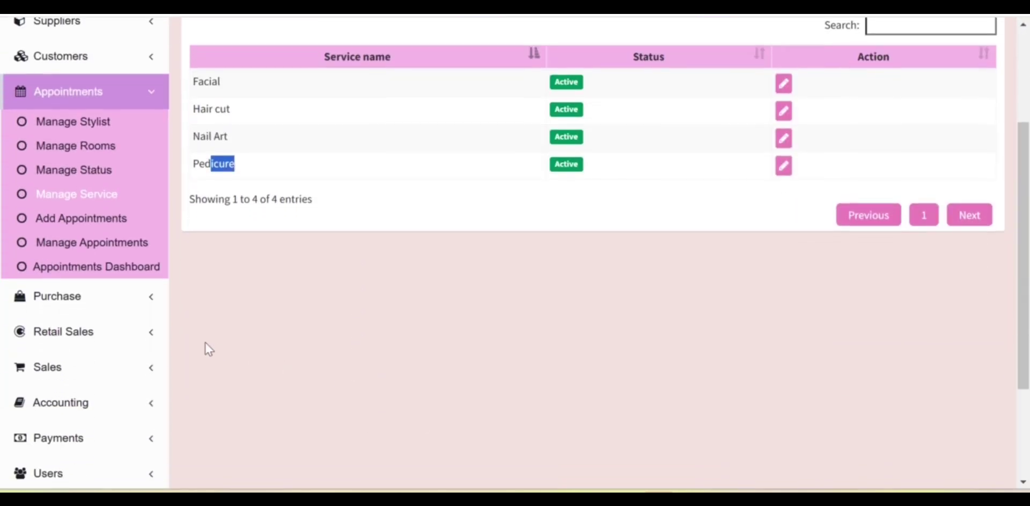
left_click(72, 230)
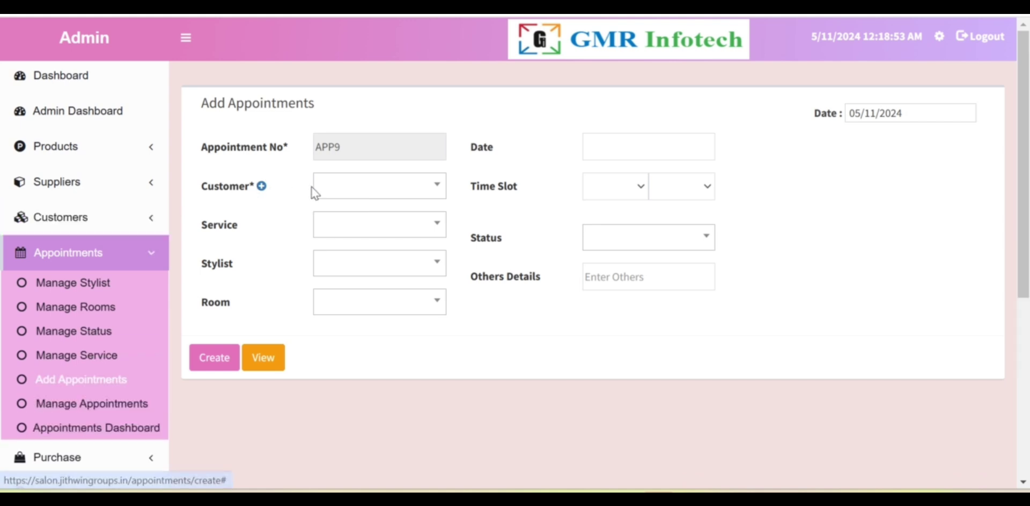
left_click(358, 193)
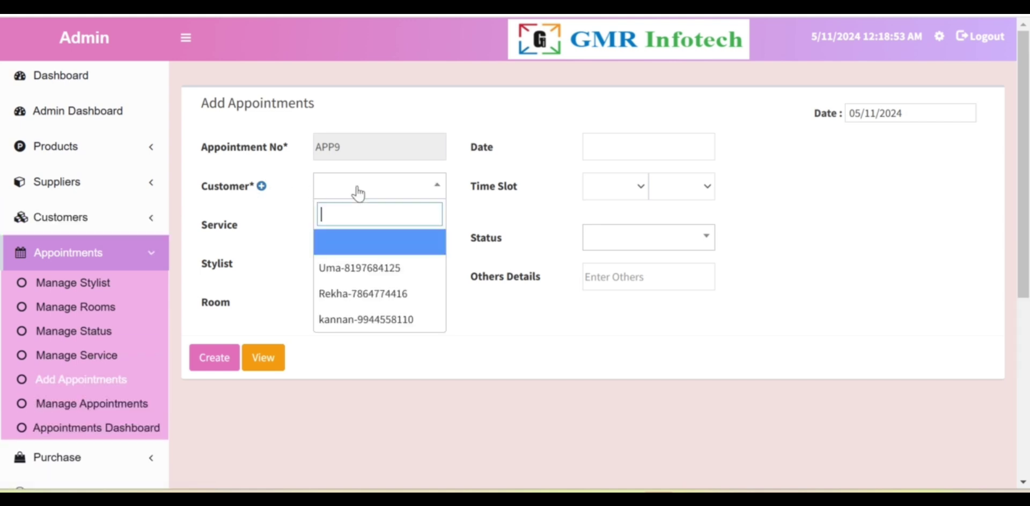
left_click(358, 357)
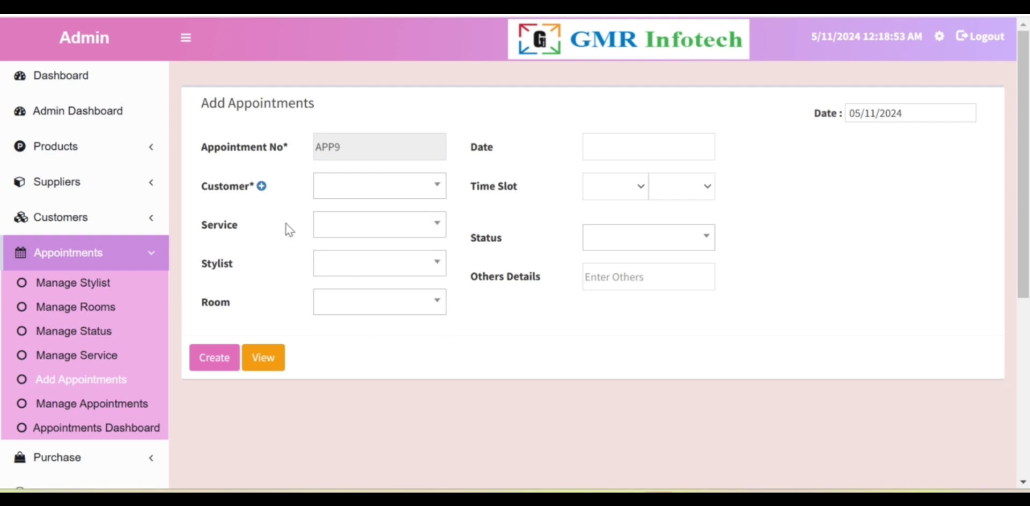
left_click(262, 186)
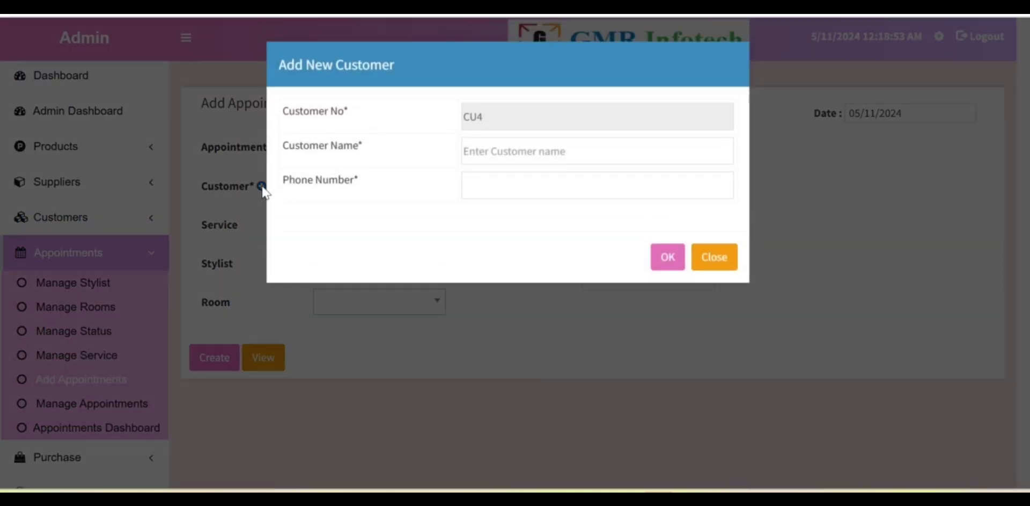
left_click(715, 260)
Check the Service, Stylist and Room choices on the appointment form, leaving each one blank.
left_click(316, 224)
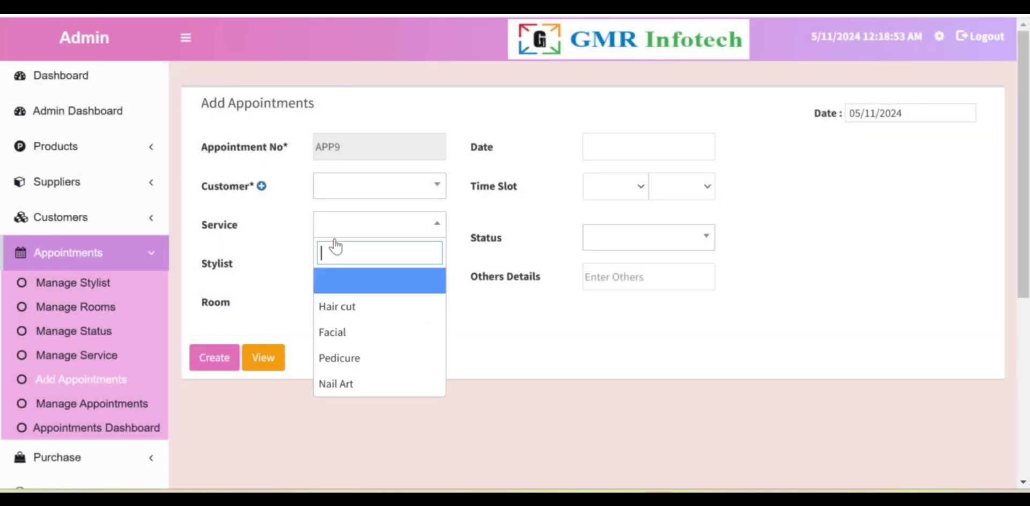
left_click(475, 314)
left_click(352, 268)
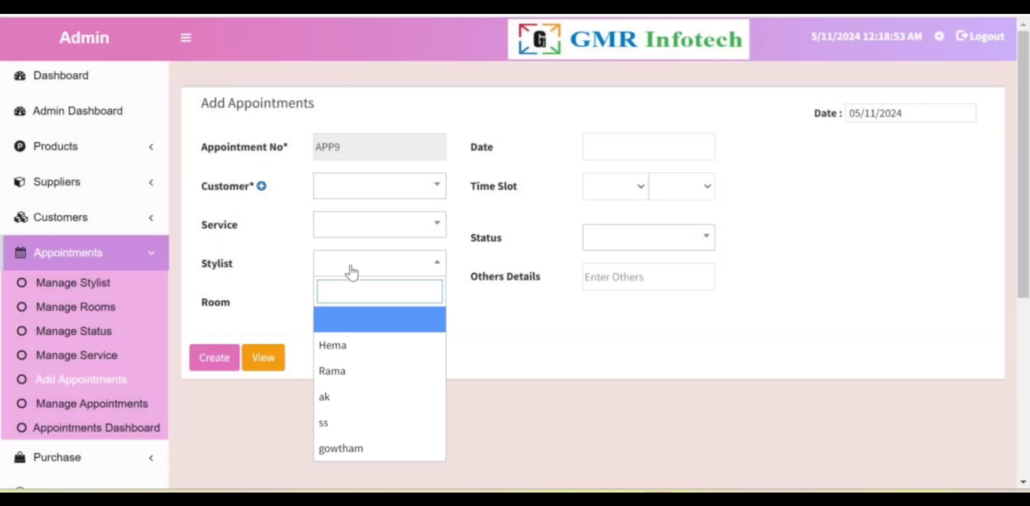
left_click(483, 350)
left_click(363, 310)
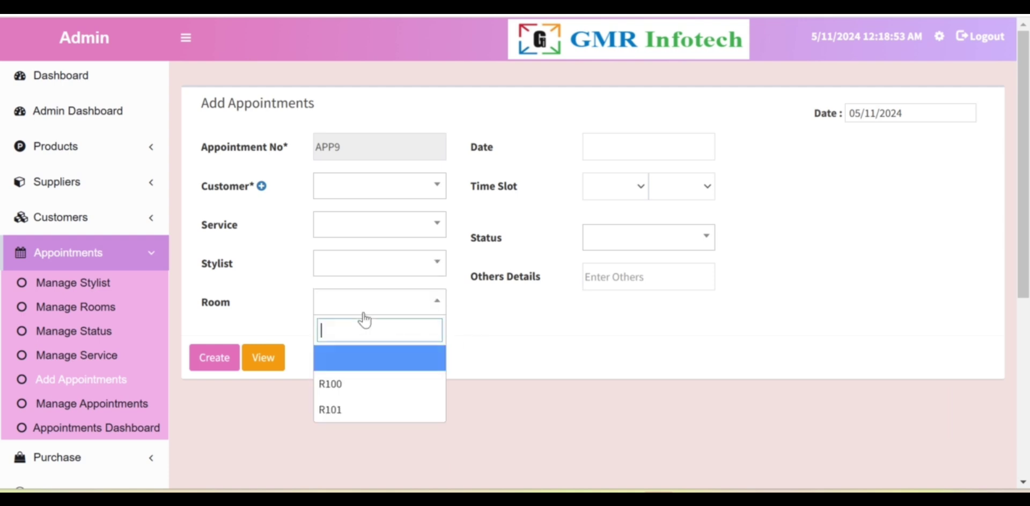
left_click(520, 348)
Set the appointment date to 13/11/2024 and try a time slot starting at 10:30 AM, dismissing the message box.
left_click(627, 146)
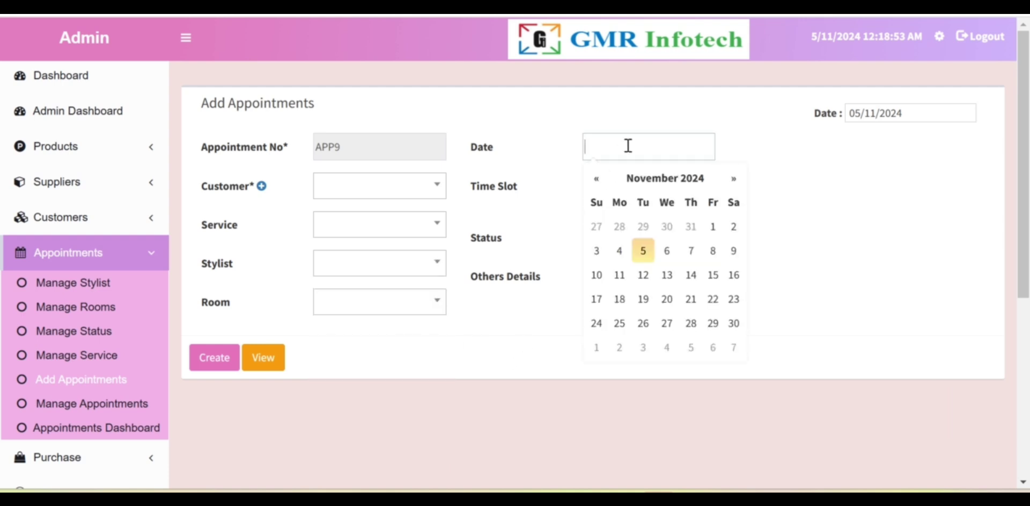
left_click(656, 281)
left_click(637, 186)
left_click(617, 284)
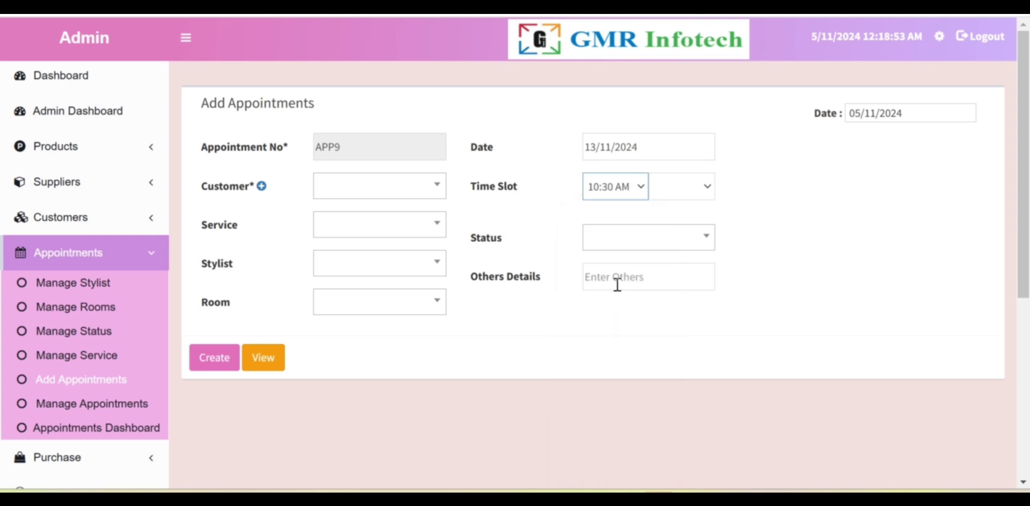
left_click(676, 189)
left_click(674, 268)
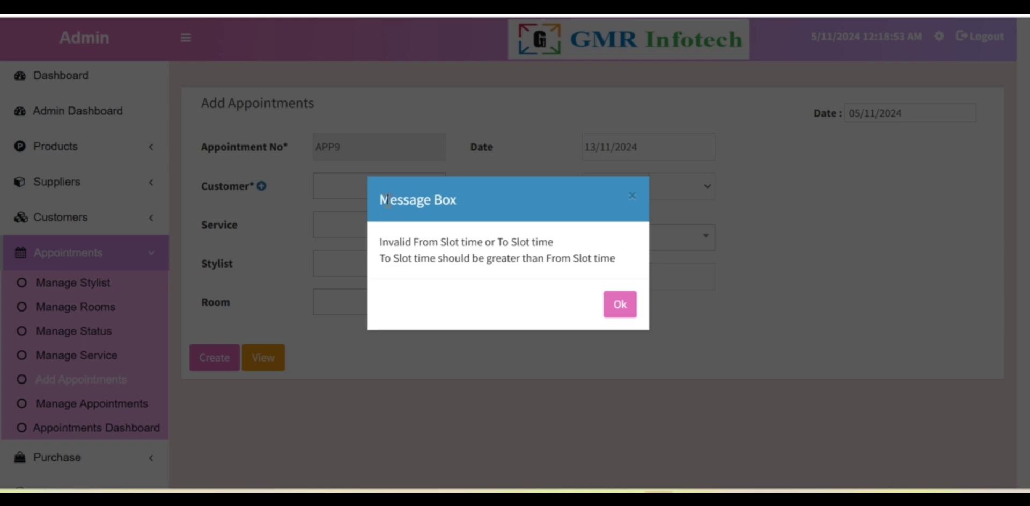
left_click(612, 301)
Set the time slot to 09:00 AM–10:30 AM and the status to booked, and try to create the appointment.
left_click(590, 189)
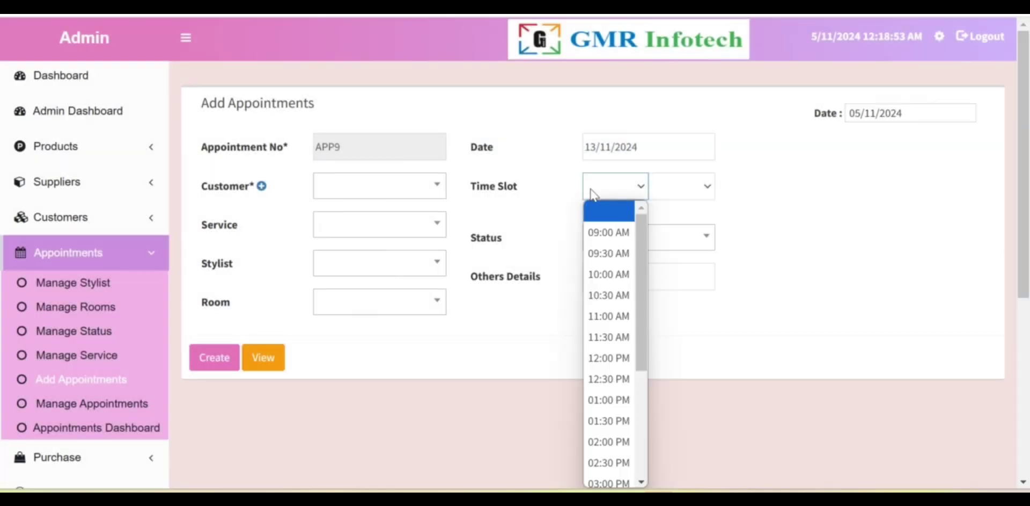
left_click(597, 240)
left_click(680, 188)
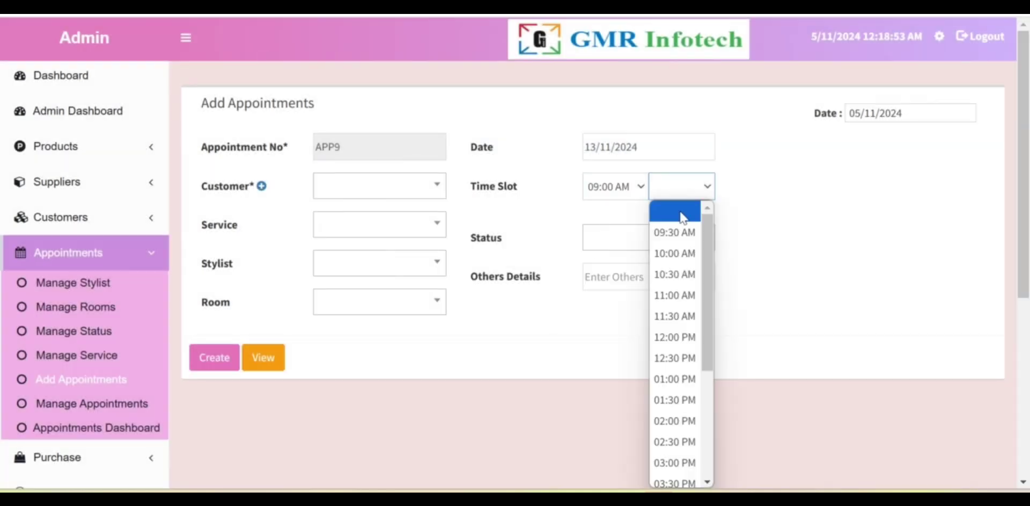
left_click(675, 275)
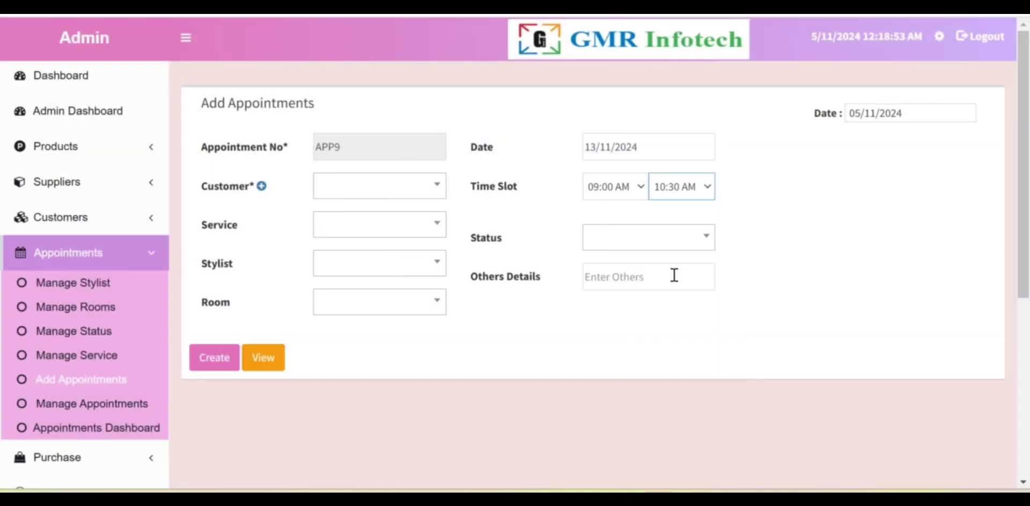
left_click(606, 250)
left_click(615, 317)
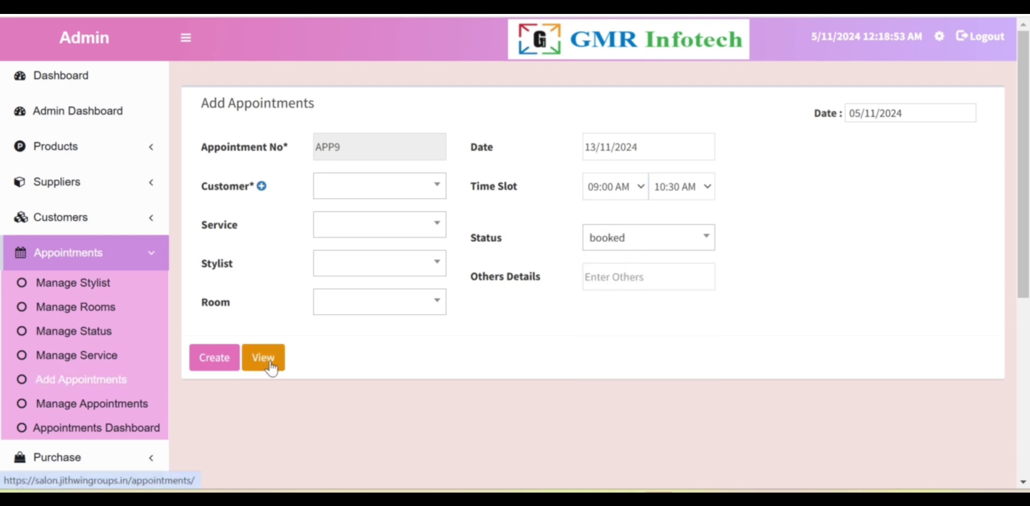
left_click(225, 360)
In Manage Appointments, change the status of the cancelled 12/11/2024 hair cut appointment to booked and update it.
scroll(244, 343, "down", 2)
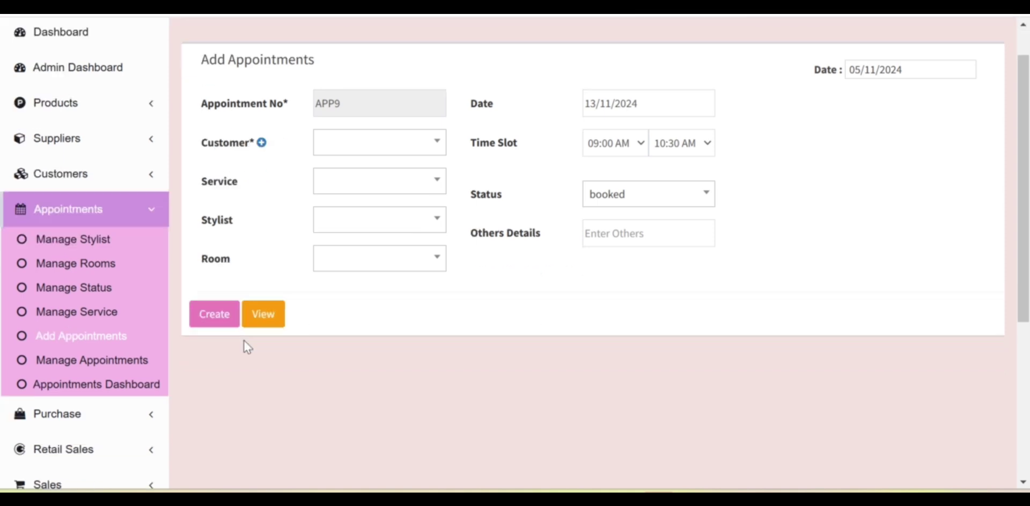
left_click(128, 324)
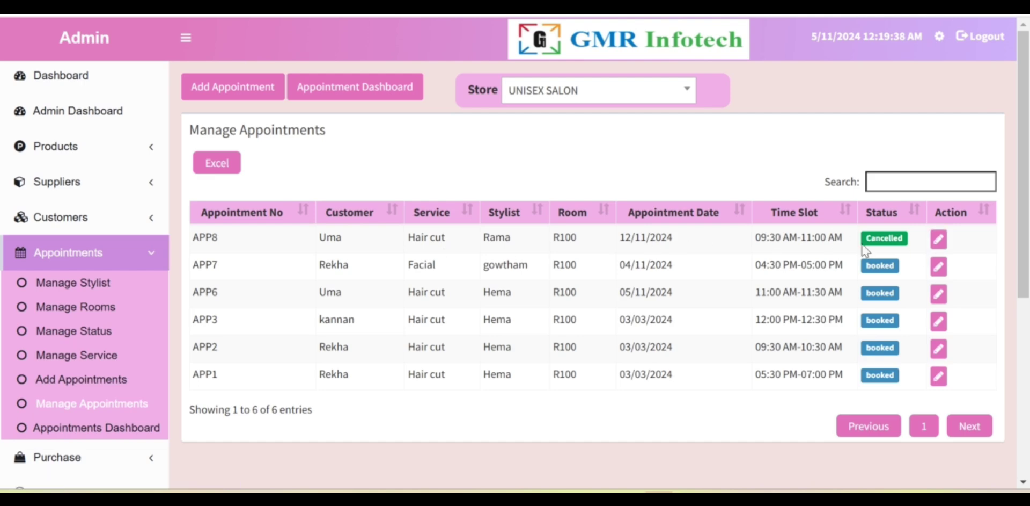
left_click(939, 240)
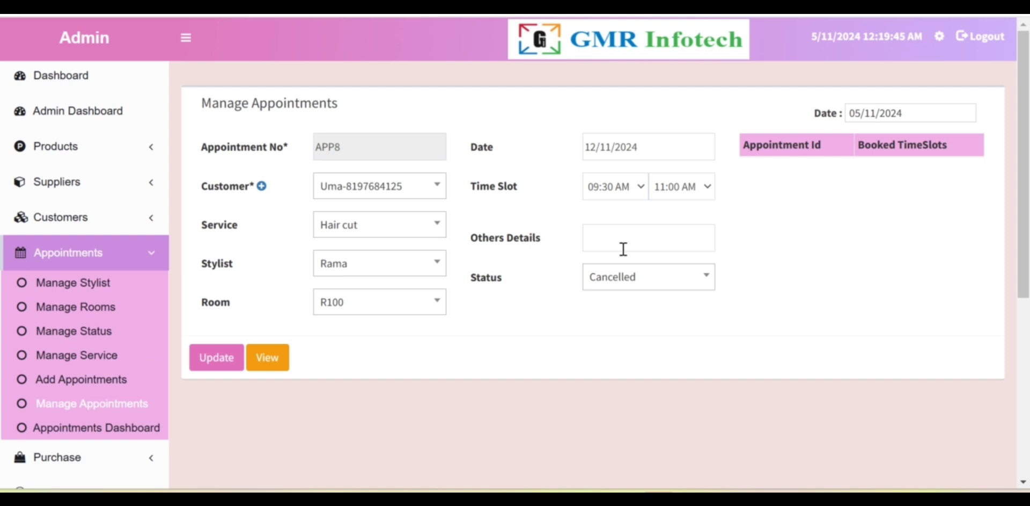
left_click(604, 282)
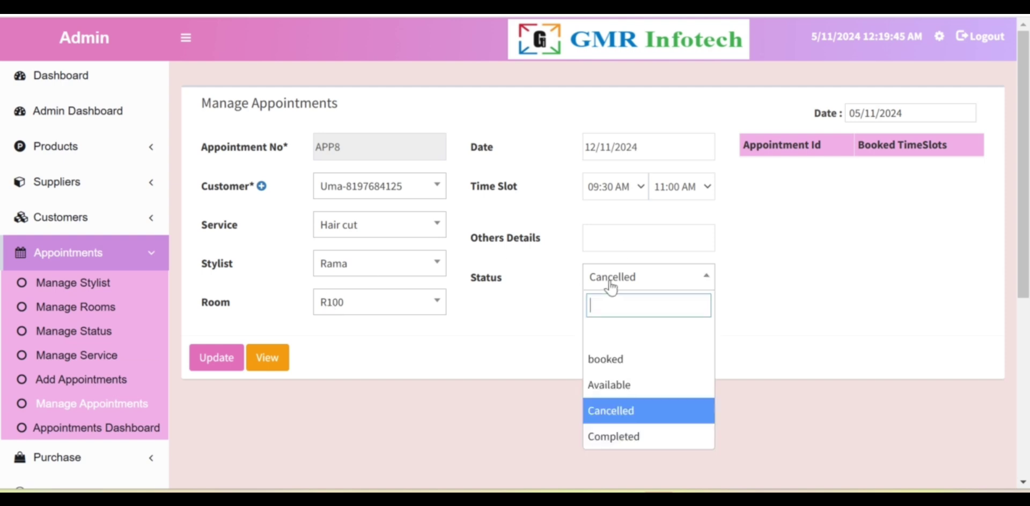
left_click(617, 358)
left_click(223, 350)
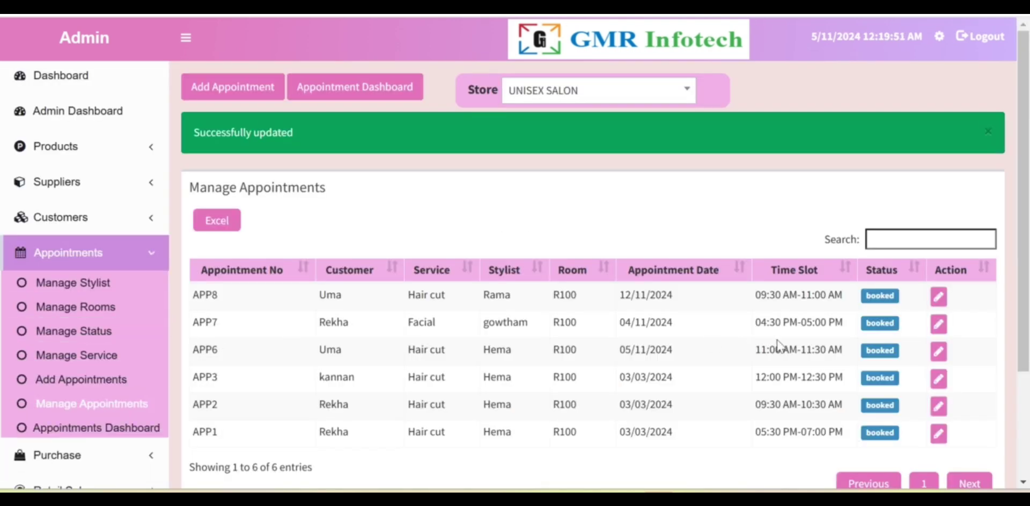
Open the Appointments Dashboard and examine the 05/11/2024 slots for rooms R100 and R101 and the total appointments per room.
scroll(519, 326, "down", 3)
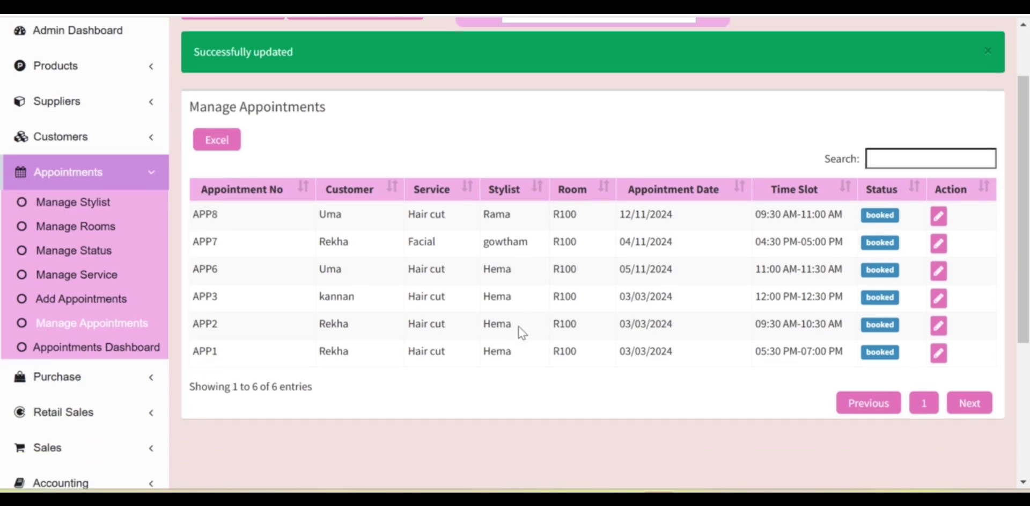
scroll(80, 301, "down", 3)
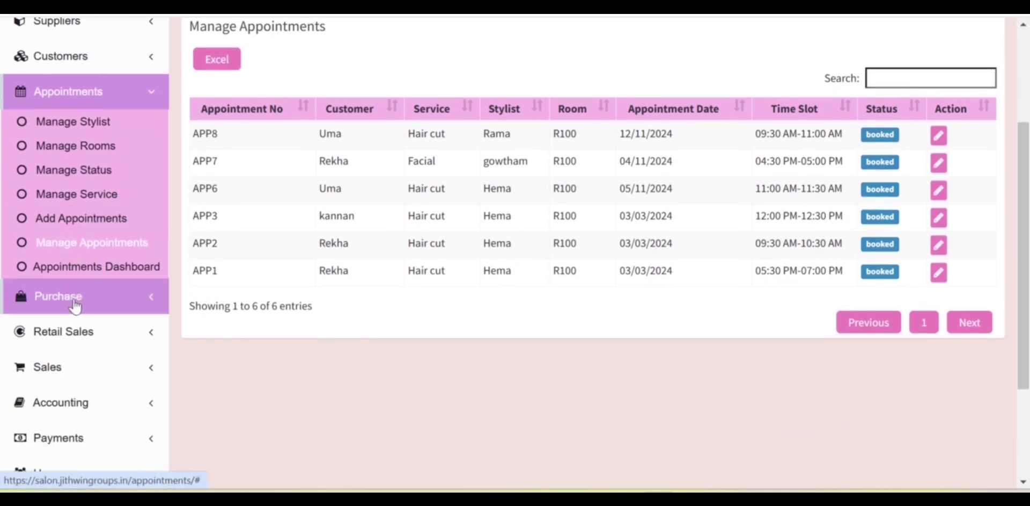
left_click(89, 276)
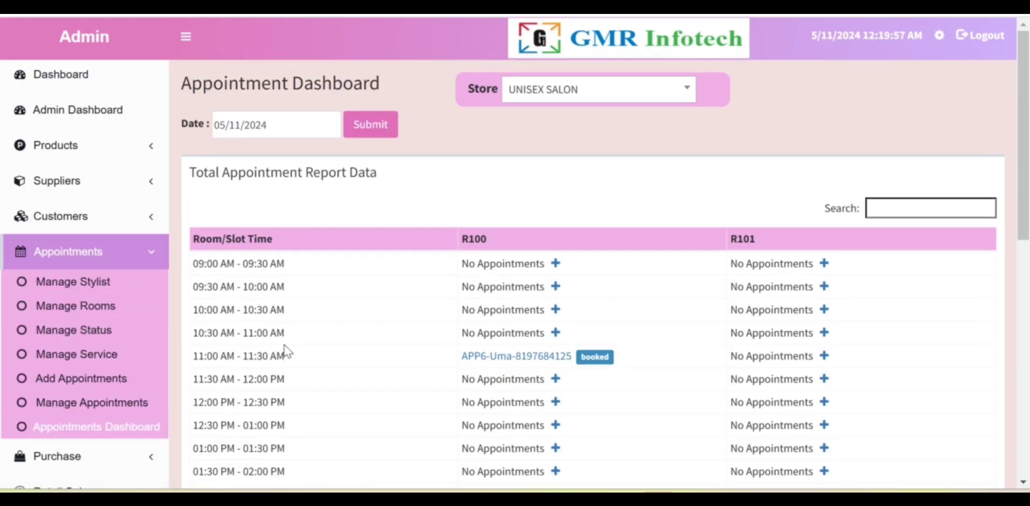
scroll(284, 346, "down", 3)
scroll(282, 332, "down", 3)
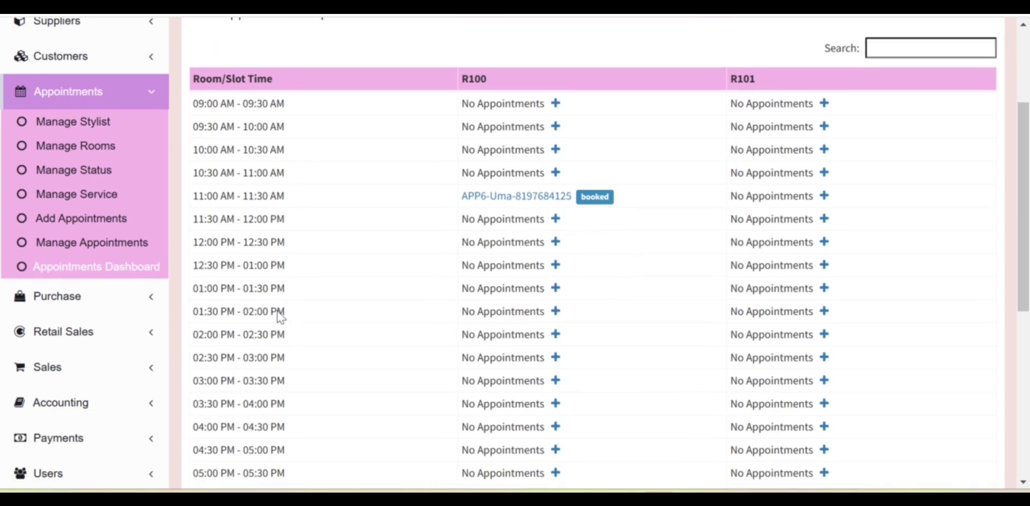
scroll(221, 204, "up", 3)
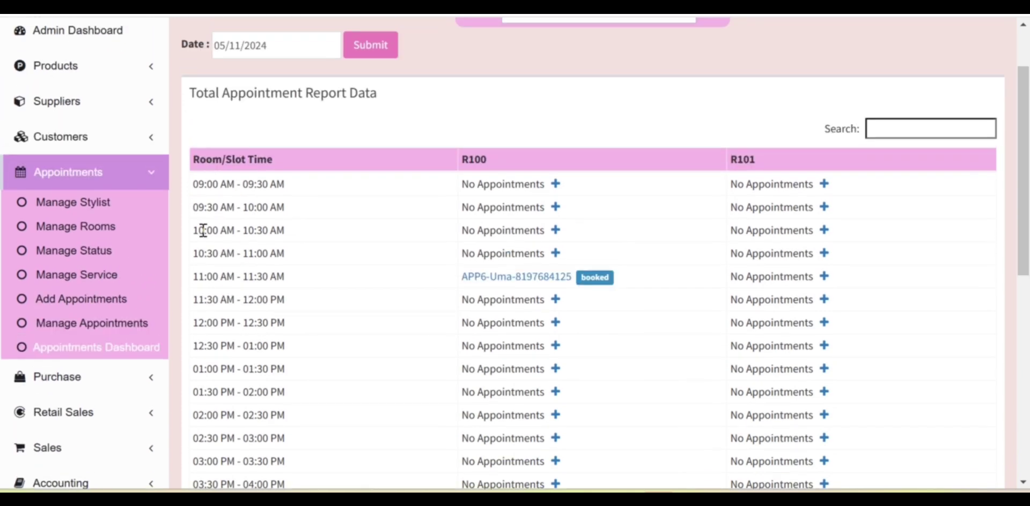
scroll(203, 230, "down", 3)
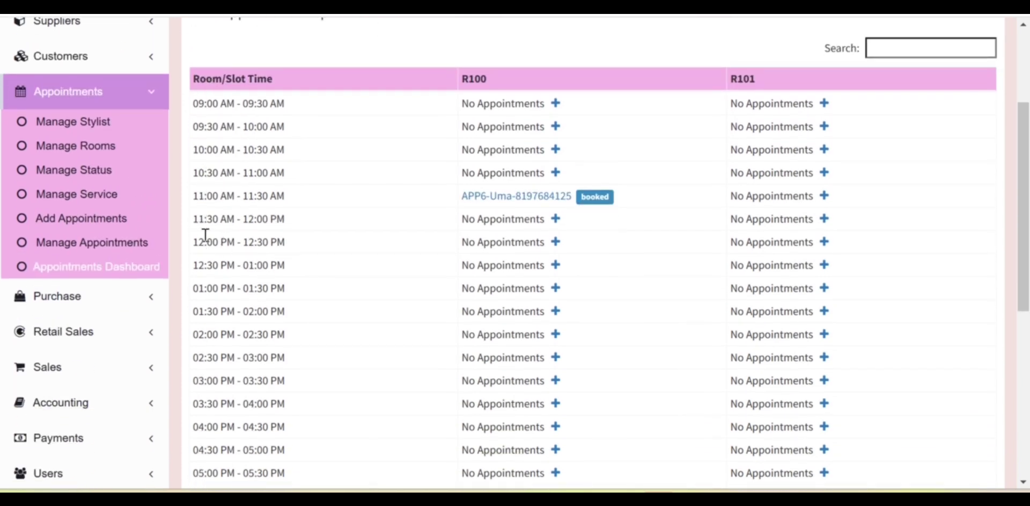
left_click_drag(192, 196, 284, 195)
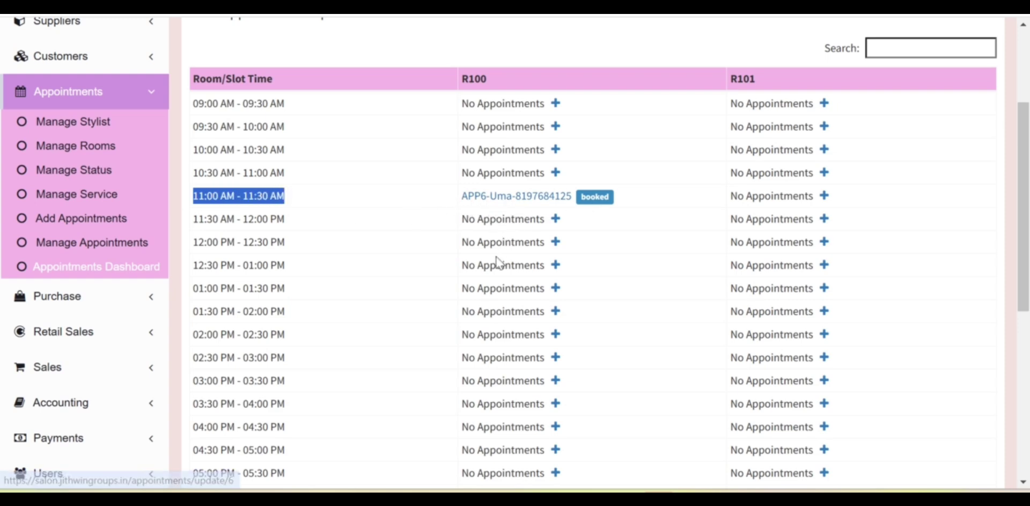
scroll(495, 264, "down", 7)
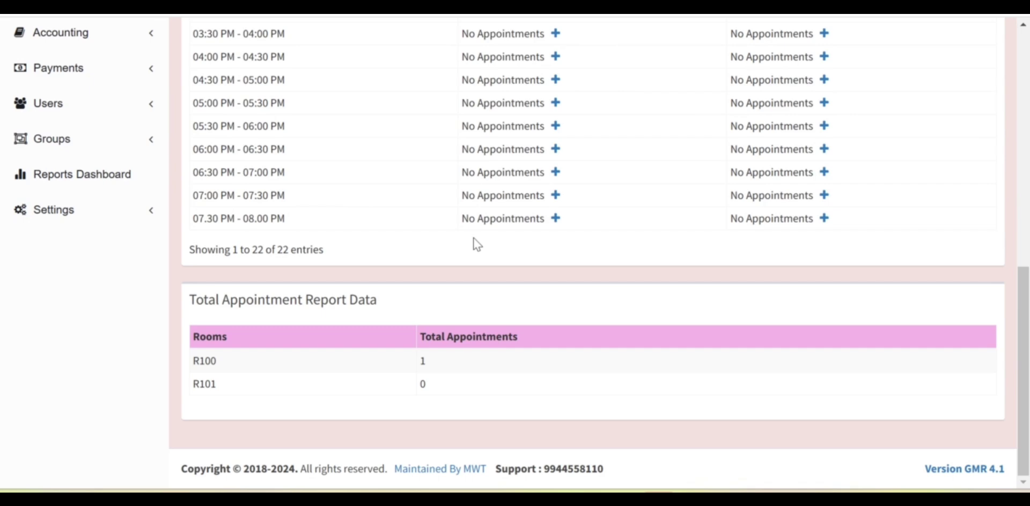
left_click_drag(204, 382, 395, 392)
scroll(421, 387, "up", 10)
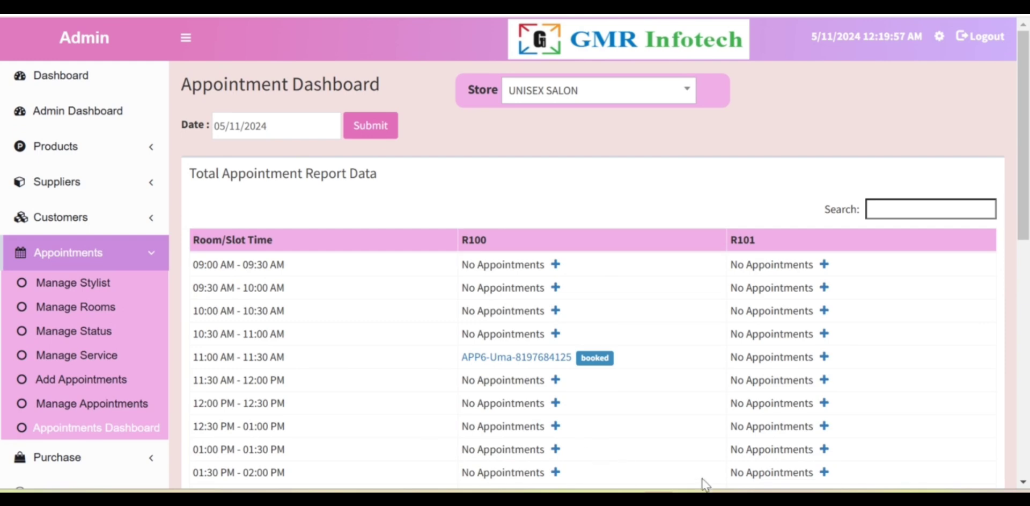
Open the Add Purchase form in the Purchase section.
scroll(926, 427, "down", 3)
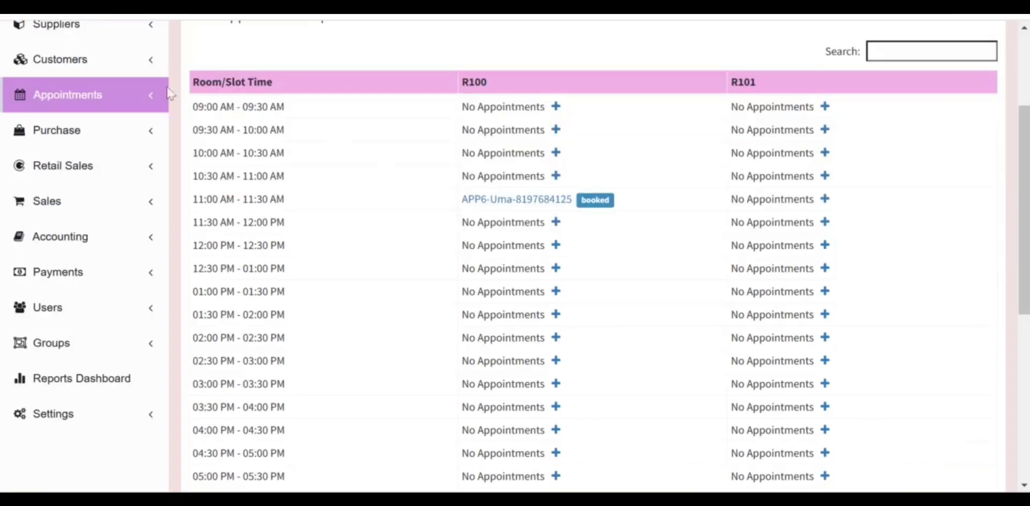
left_click(62, 131)
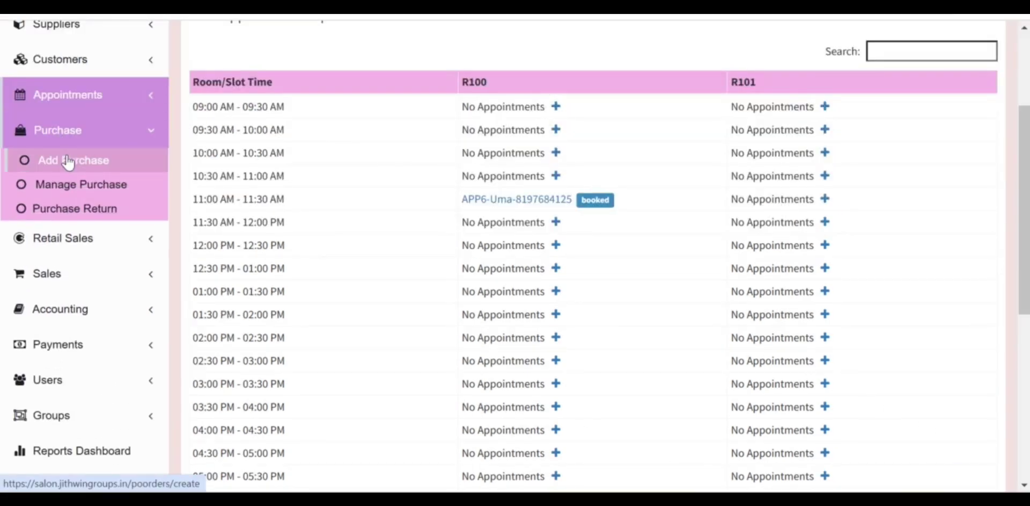
left_click(68, 161)
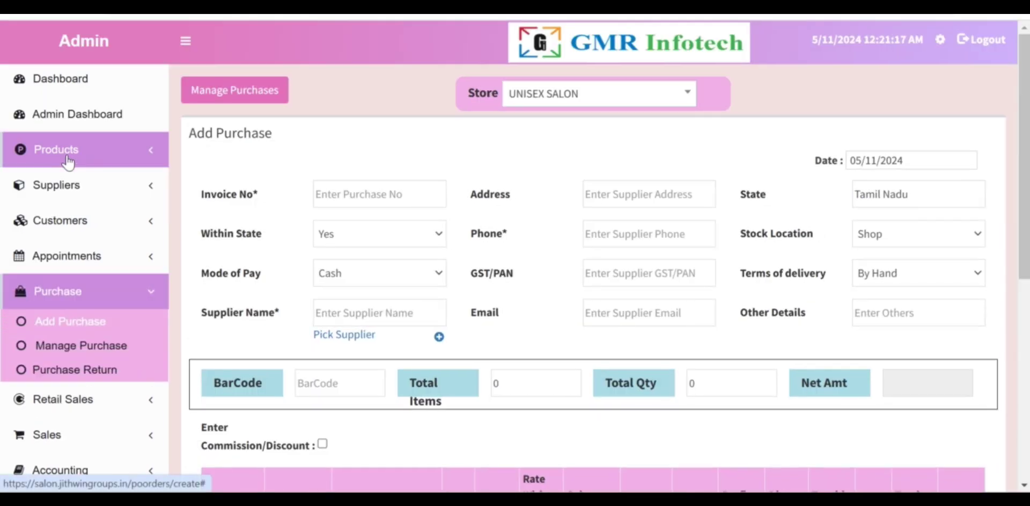
View the supplier picker and the Add New Supplier form from the Add Purchase form, closing each without entering anything.
scroll(300, 300, "down", 2)
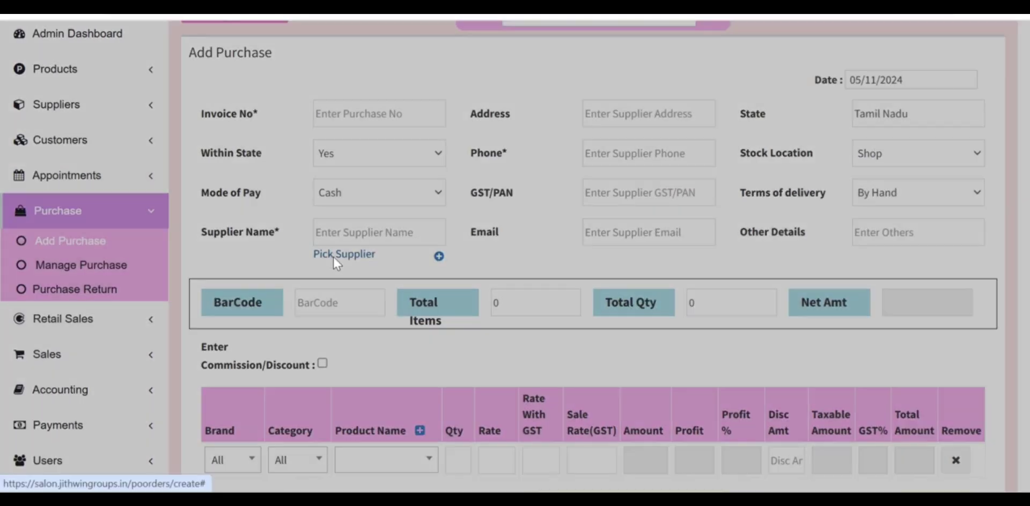
left_click(334, 255)
left_click(556, 128)
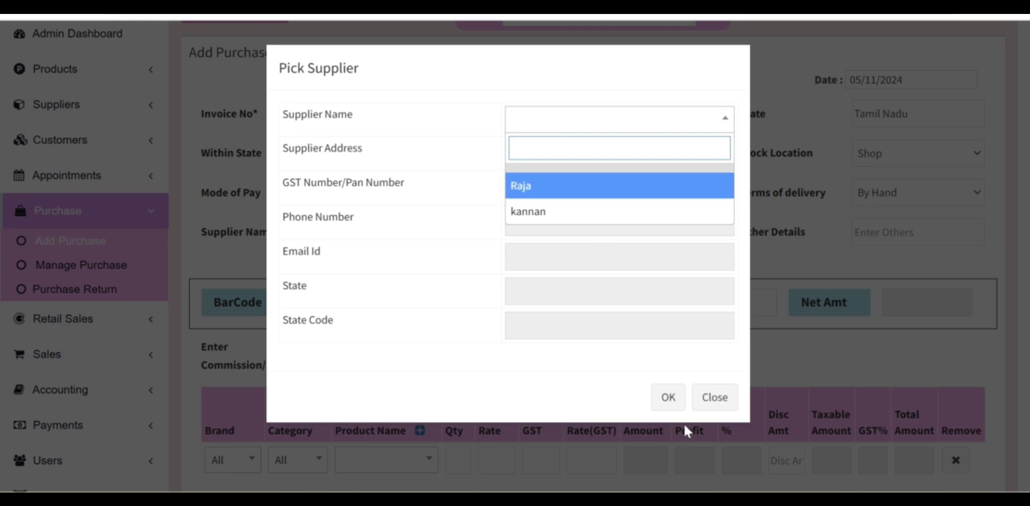
left_click(716, 398)
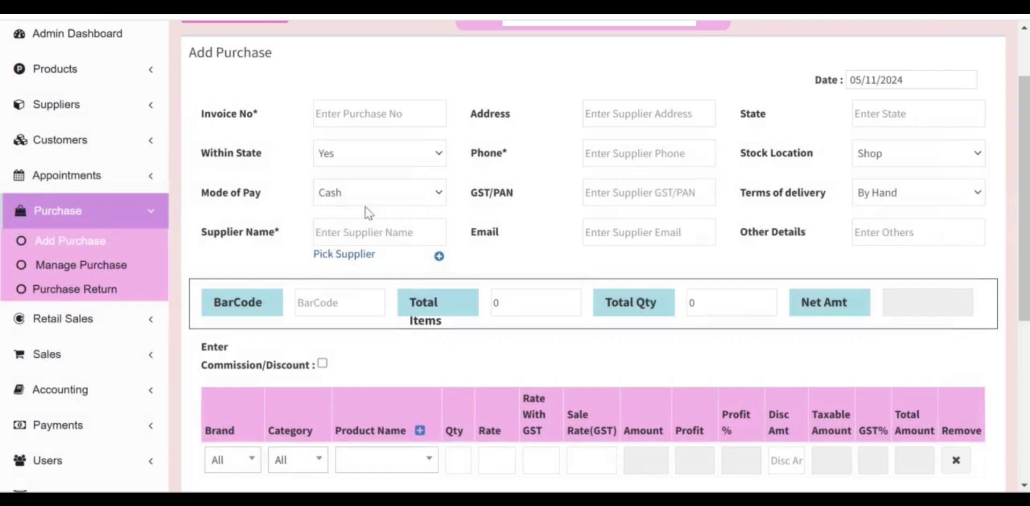
left_click(439, 258)
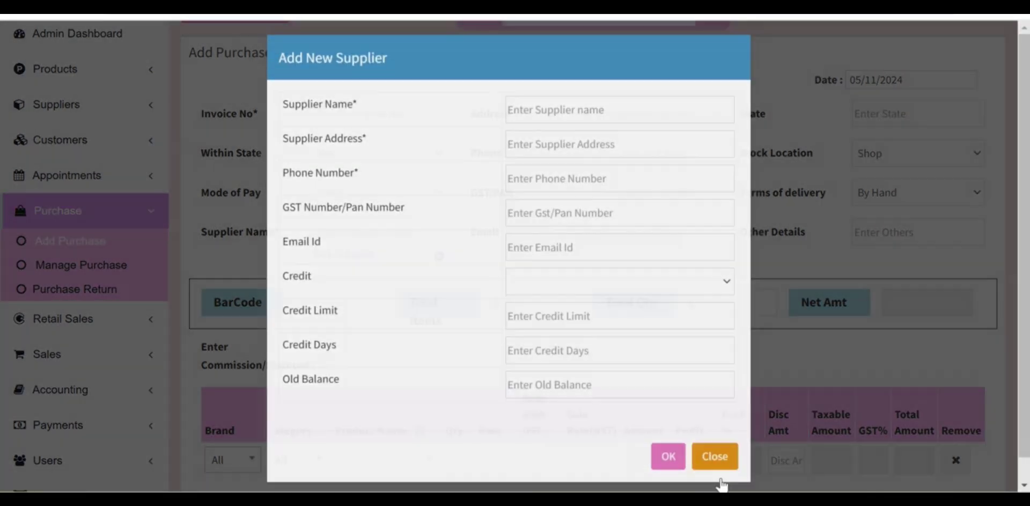
left_click(718, 461)
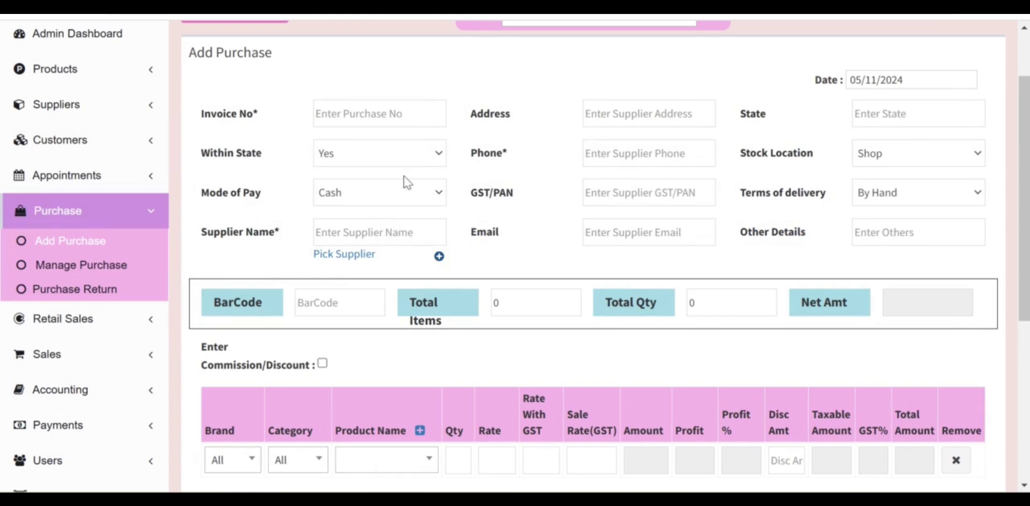
Fill in the purchase's supplier details by picking the first existing supplier in the list.
left_click(355, 255)
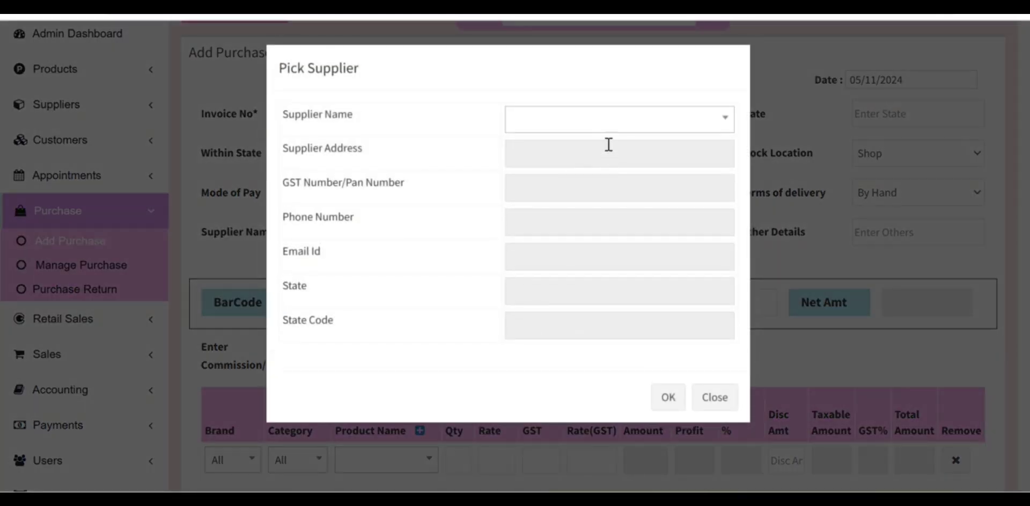
left_click(611, 119)
left_click(600, 184)
left_click(668, 397)
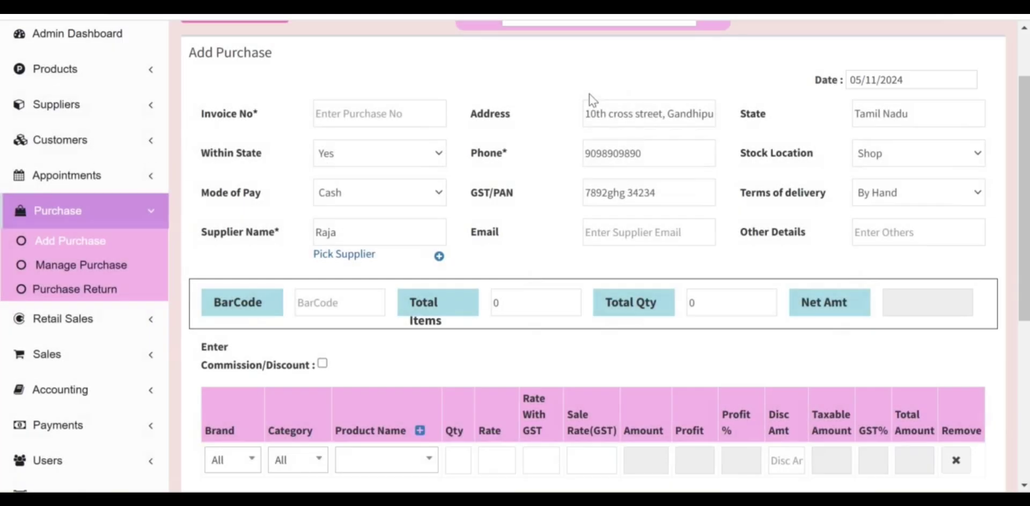
Add Shampoo, Hair cut and Facial Gold as three product rows in the purchase.
scroll(368, 239, "down", 3)
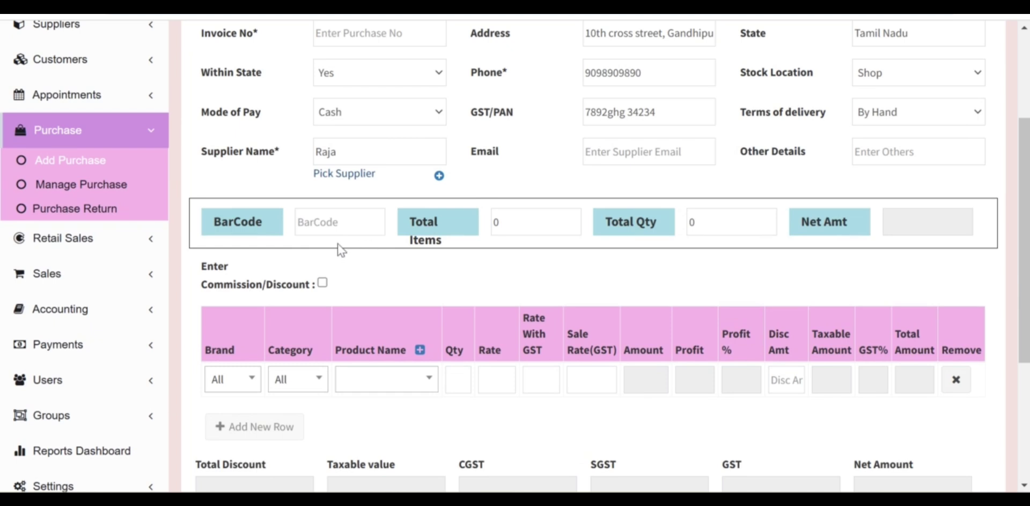
scroll(330, 263, "down", 3)
left_click(328, 142)
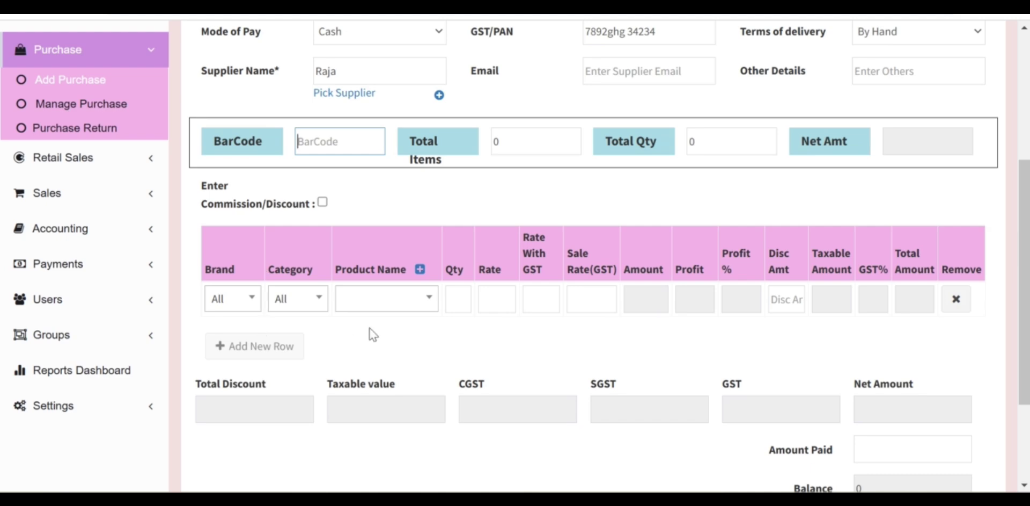
left_click(378, 299)
left_click(375, 378)
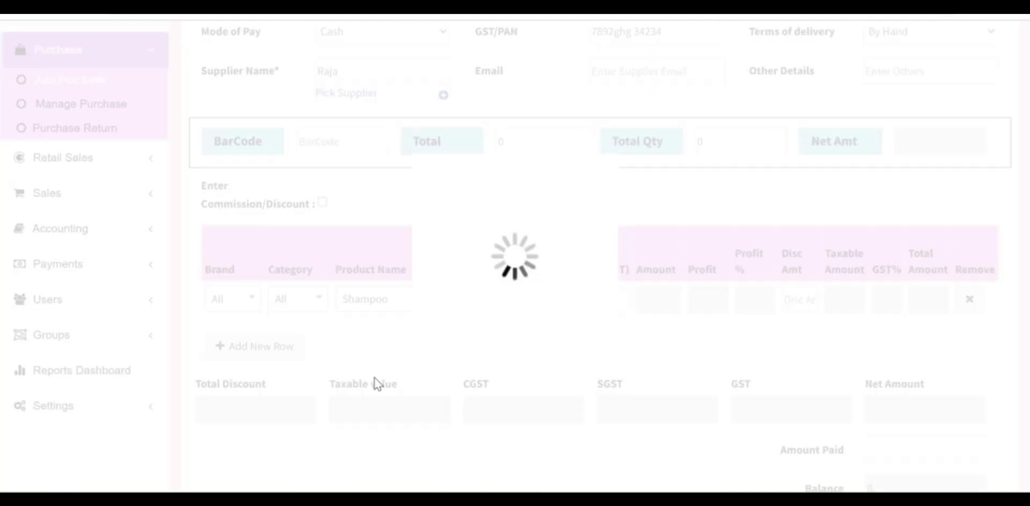
left_click(253, 346)
left_click(381, 330)
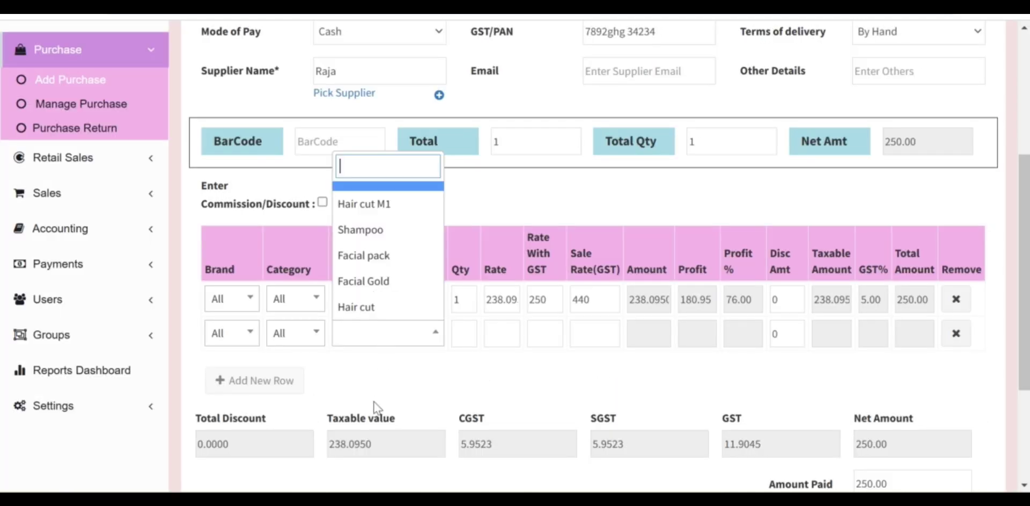
left_click(380, 309)
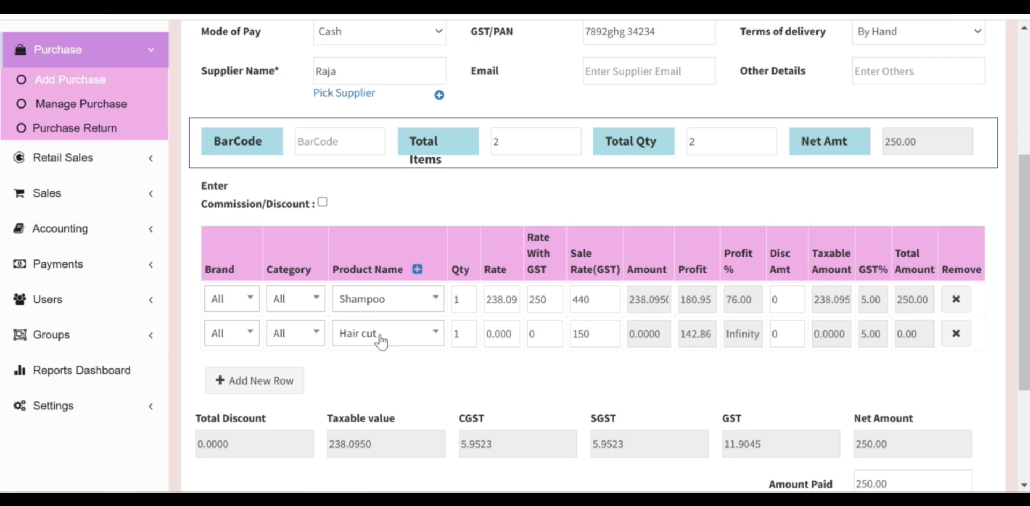
left_click(279, 374)
left_click(363, 367)
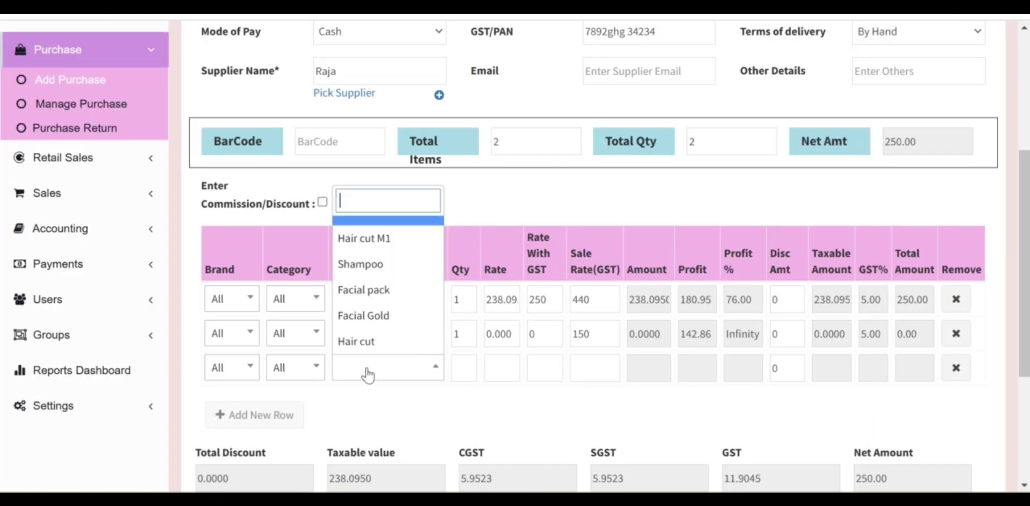
left_click(359, 315)
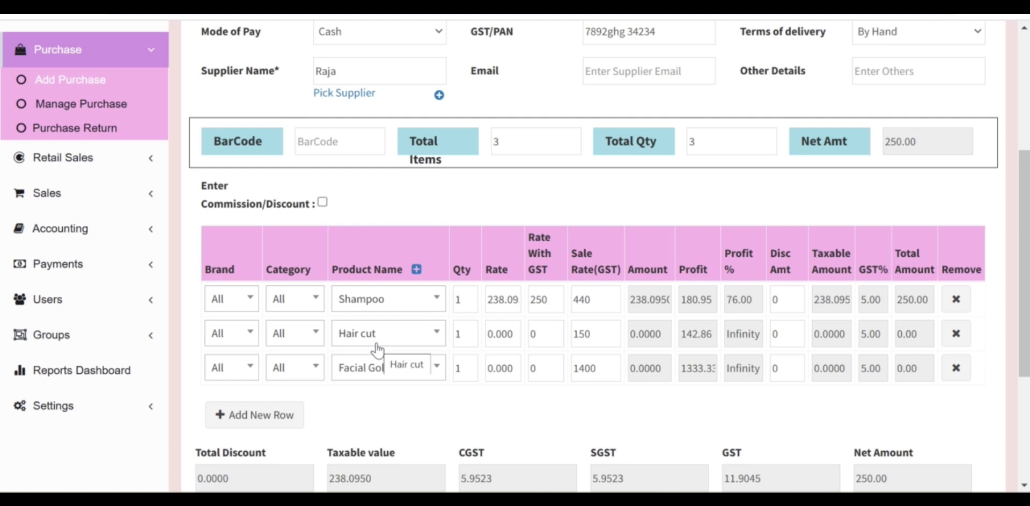
Review the purchase item rows and open Manage Purchase to view the current month's purchases.
scroll(546, 341, "down", 3)
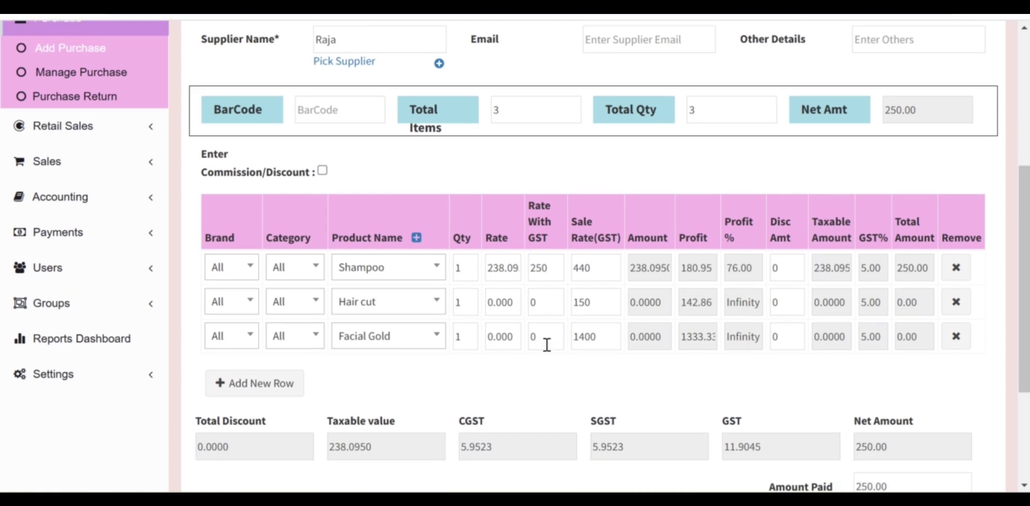
scroll(485, 408, "down", 1)
scroll(260, 383, "up", 5)
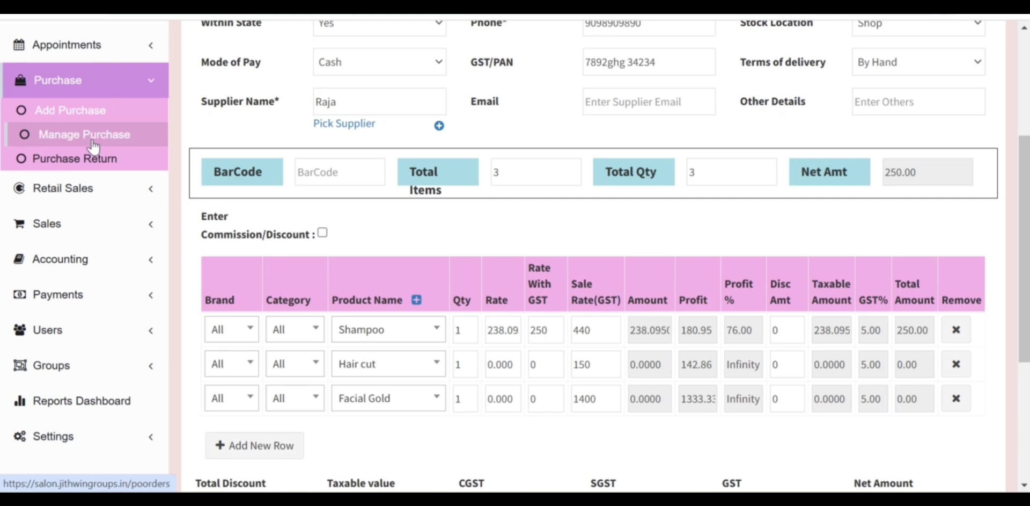
left_click(92, 144)
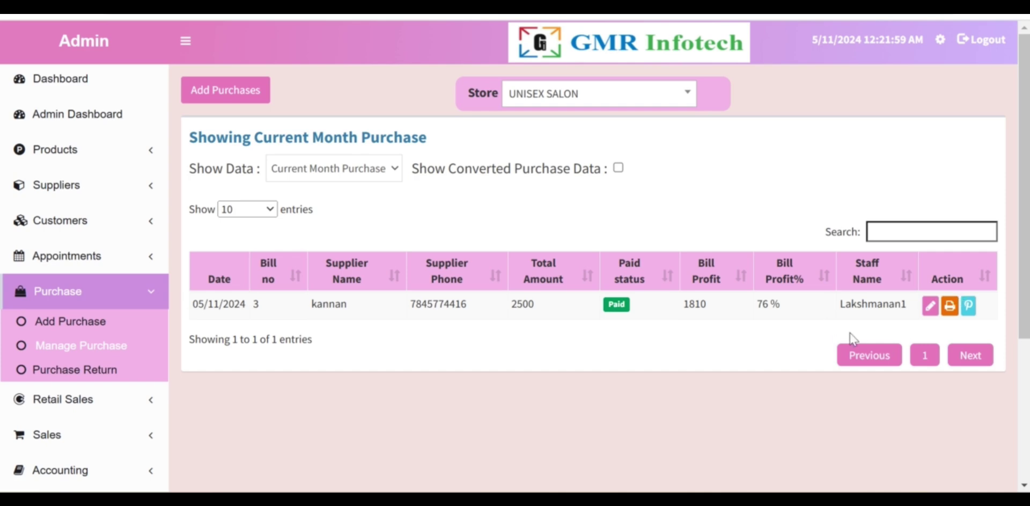
scroll(81, 398, "down", 2)
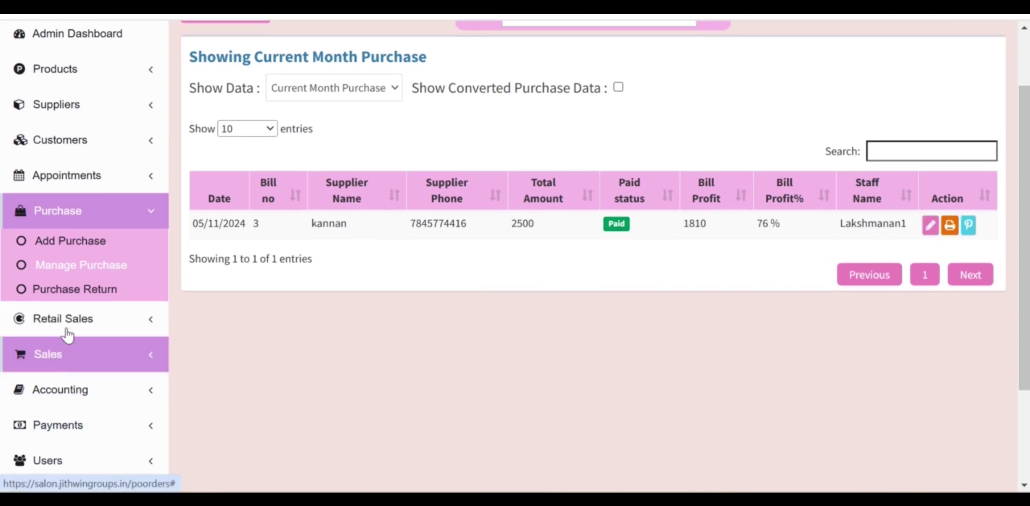
View the Purchase Return form and its product choices, and check the bill number in Manage Purchase.
left_click(99, 290)
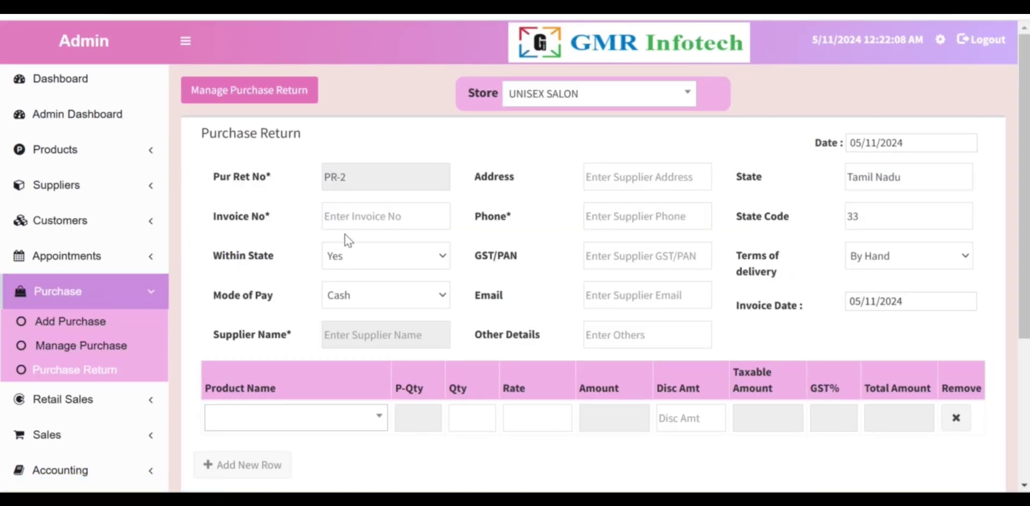
left_click(356, 220)
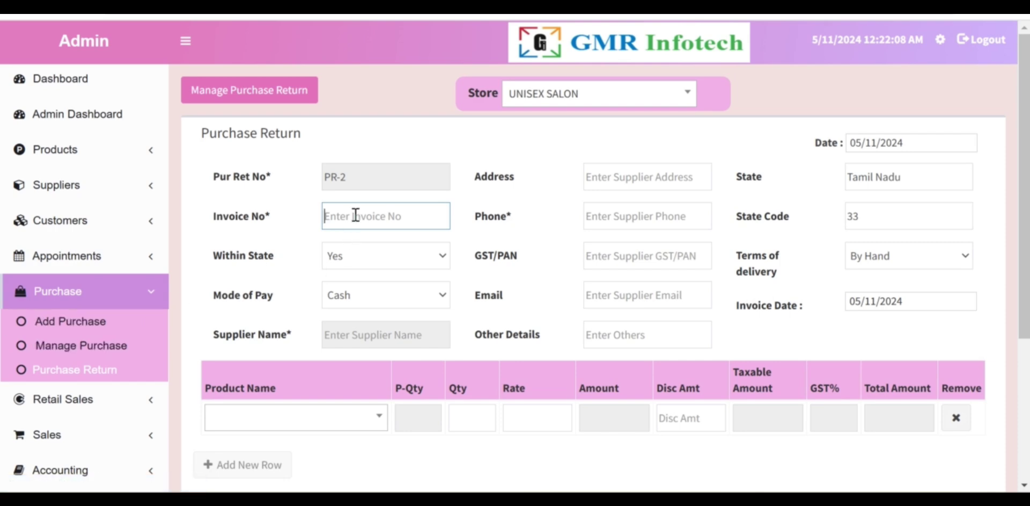
scroll(437, 324, "down", 2)
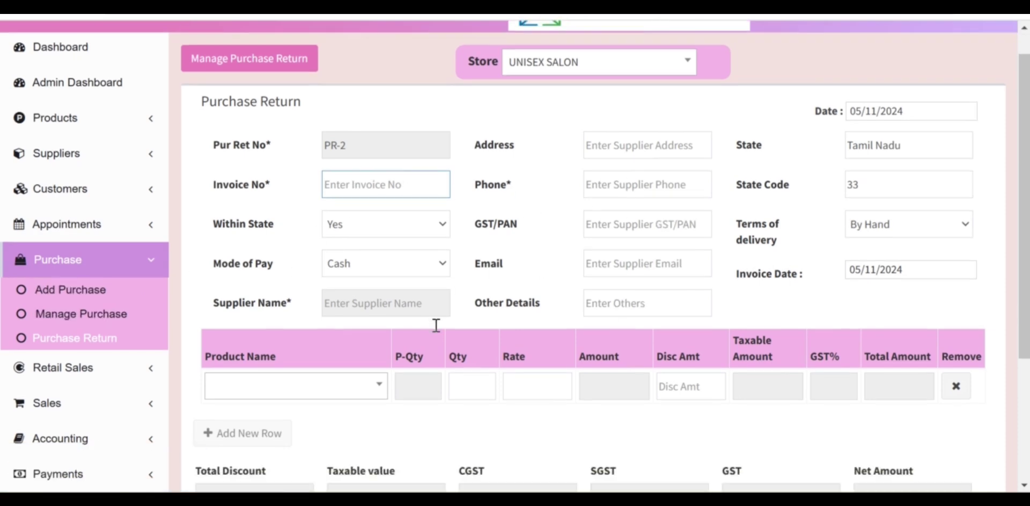
left_click(304, 340)
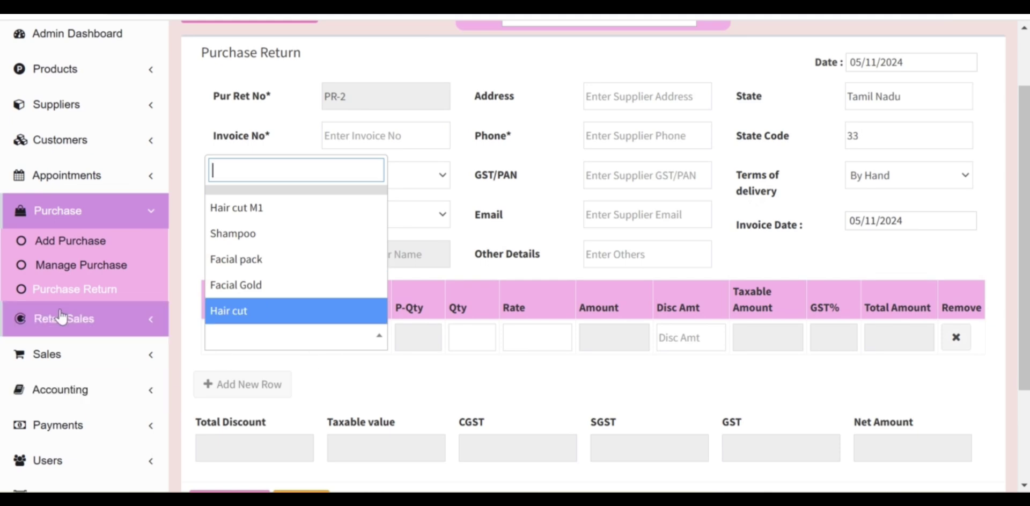
left_click(80, 266)
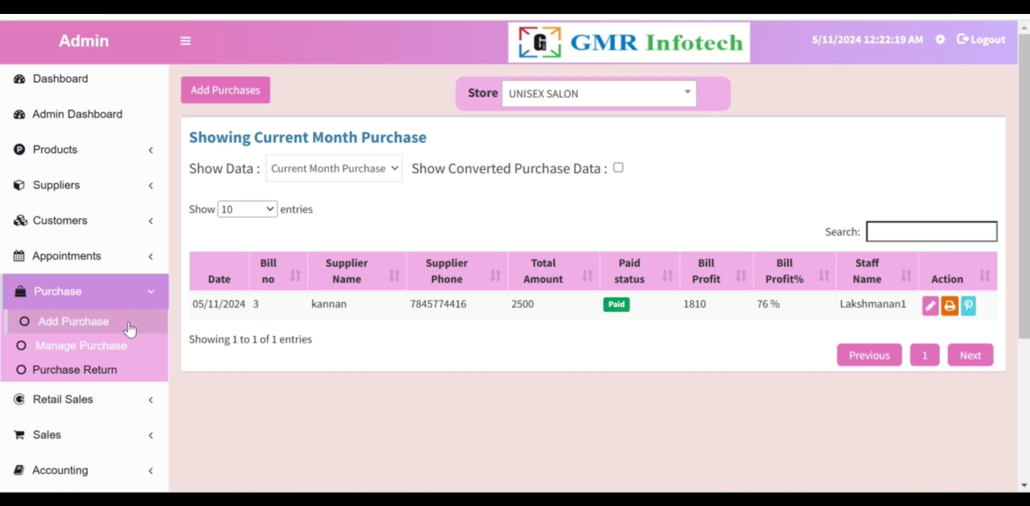
Open the Purchase Return form and load the purchase with invoice number 3.
left_click(100, 370)
scroll(338, 174, "down", 1)
left_click(363, 136)
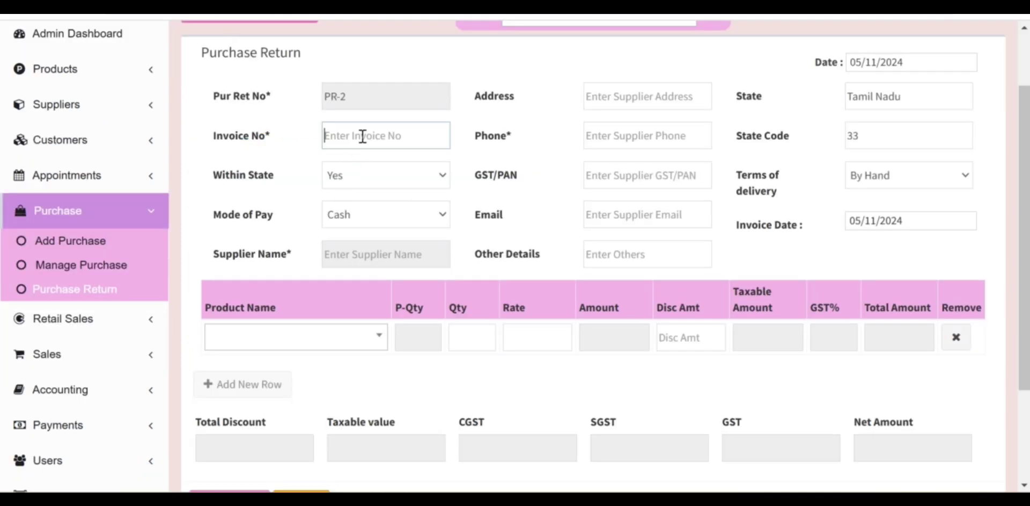
type("3")
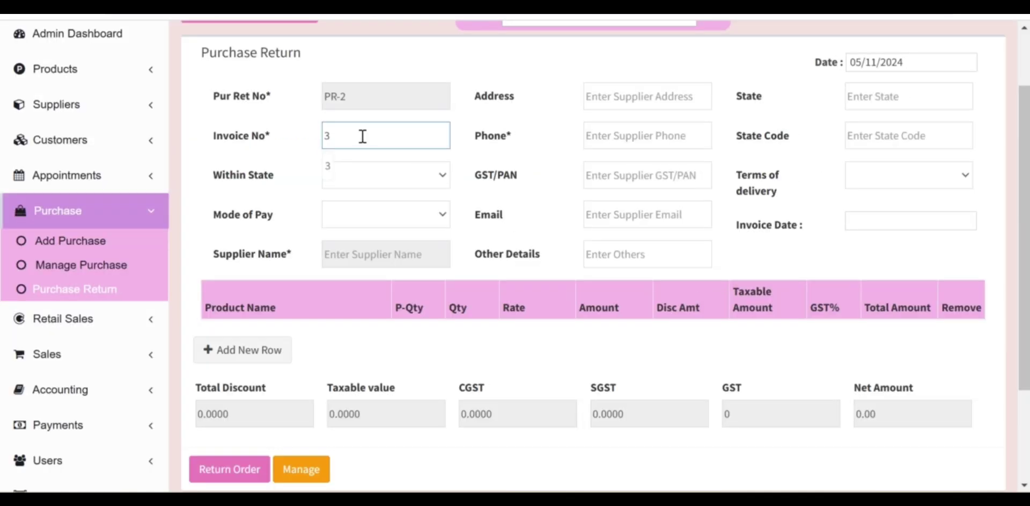
left_click(329, 167)
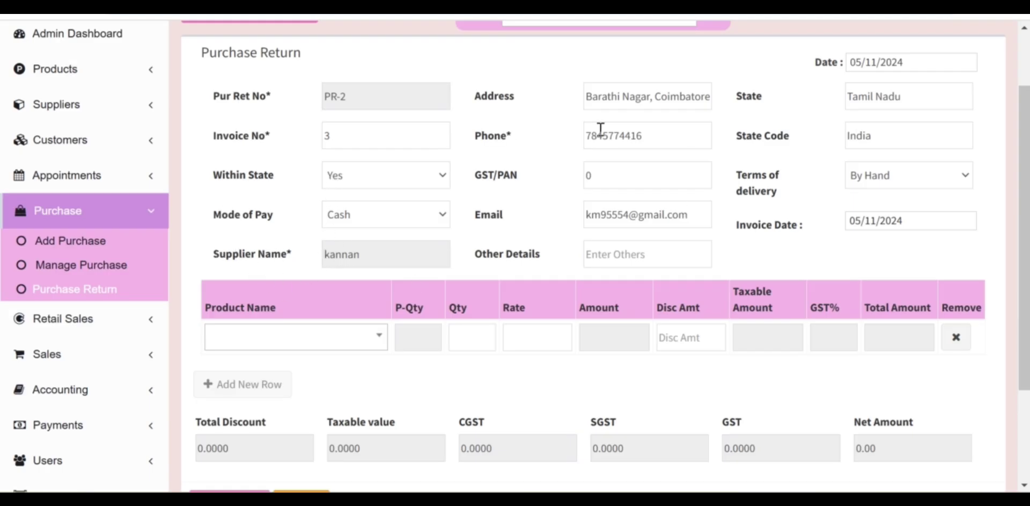
Select Shampoo as the product in the first row of the purchase return.
scroll(230, 292, "down", 2)
left_click(279, 258)
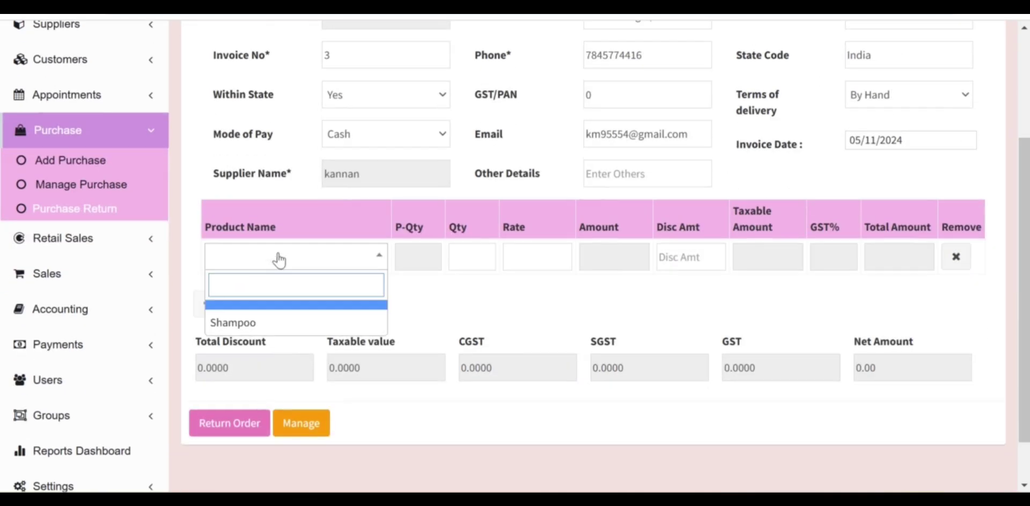
left_click(240, 323)
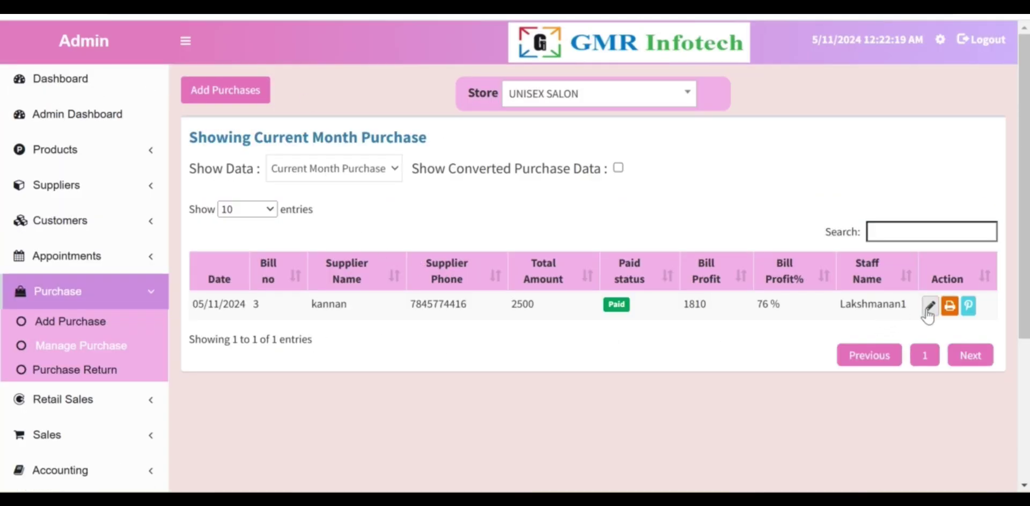
Open the 05/11/2024 purchase bill for editing to examine its details, and review the invoice and Shampoo row in the purchase return.
left_click(931, 306)
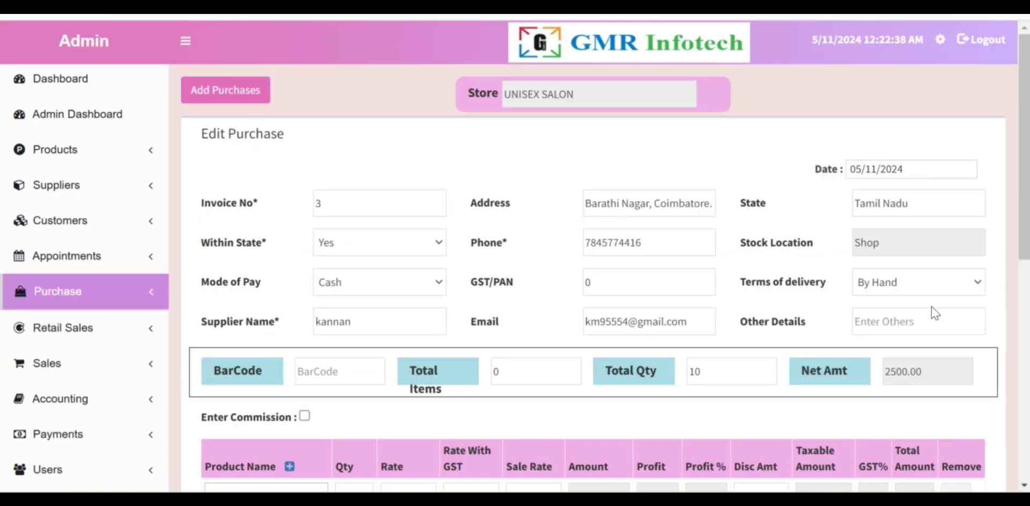
scroll(440, 394, "down", 3)
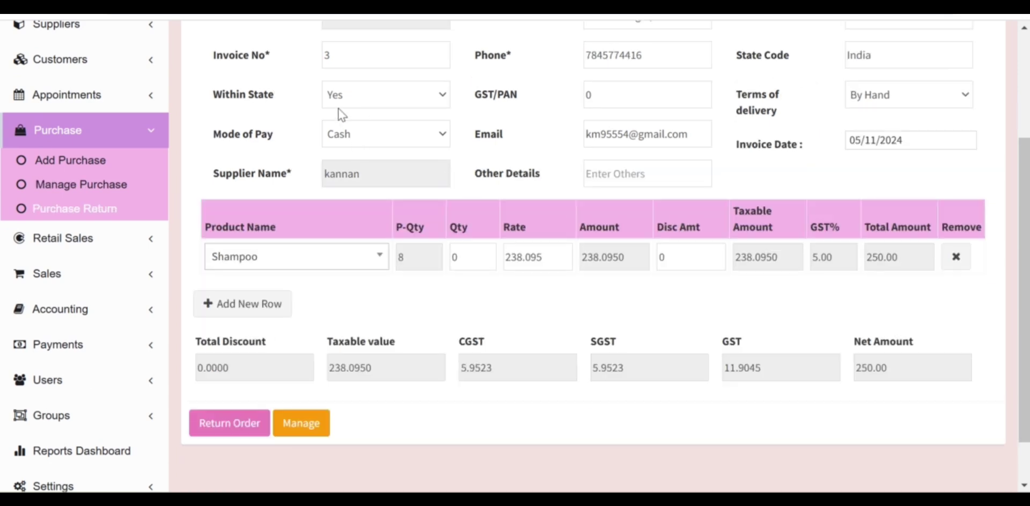
double_click(342, 57)
scroll(289, 322, "down", 1)
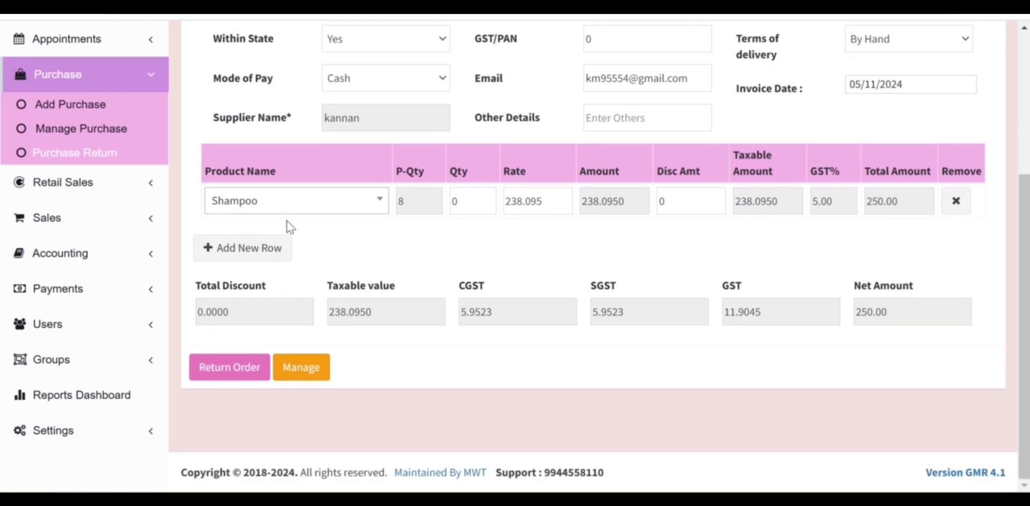
left_click(296, 216)
left_click(297, 214)
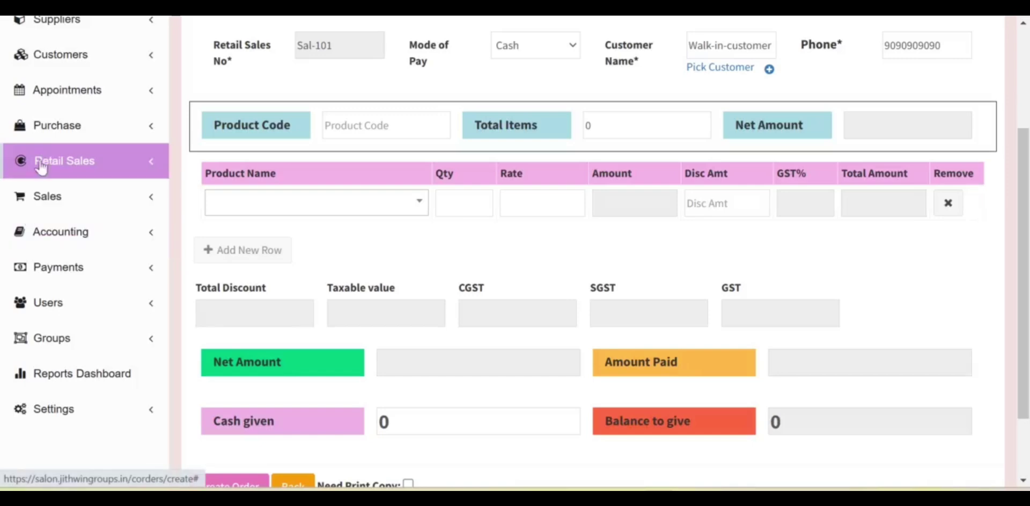
Add Facial Gold to the new retail sale at a rate of 450 and review the form down to its payment fields.
left_click(66, 178)
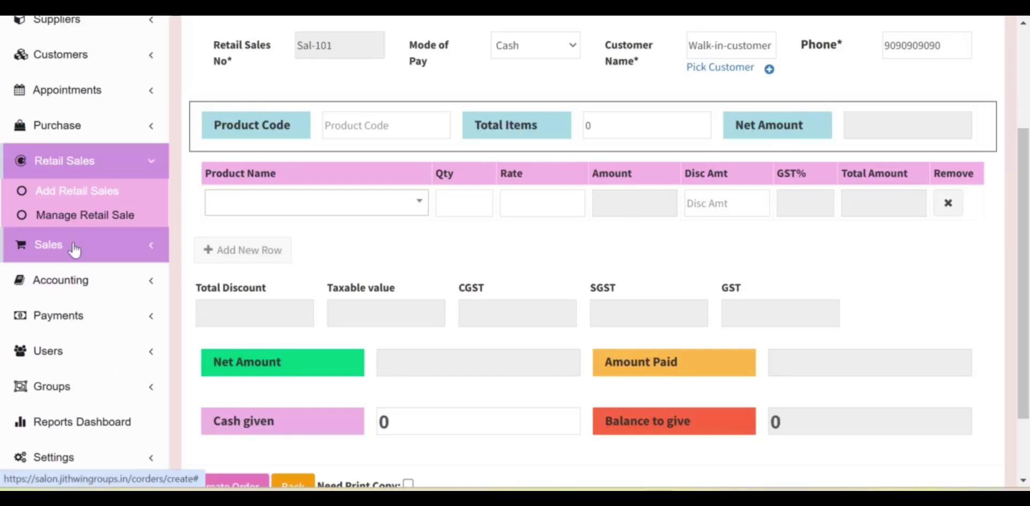
scroll(69, 276, "up", 3)
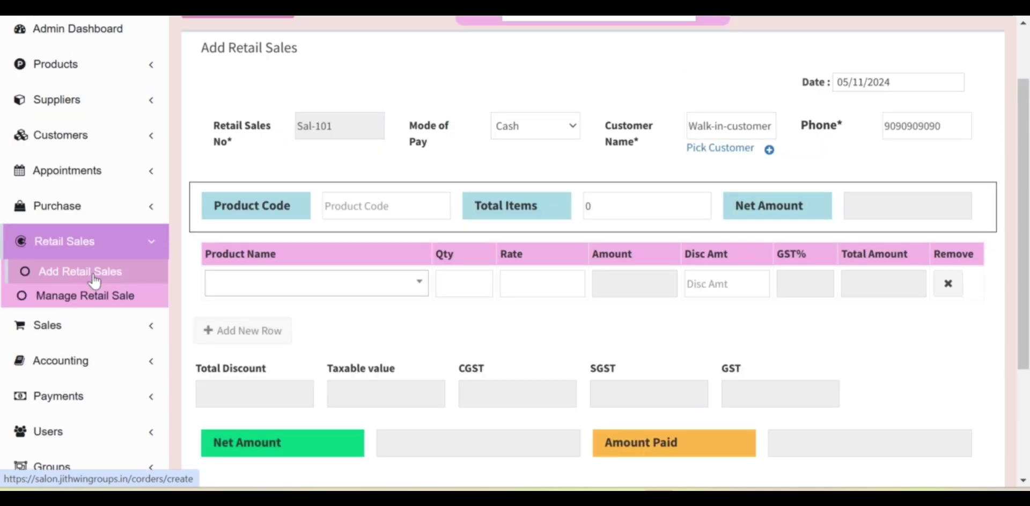
left_click(375, 363)
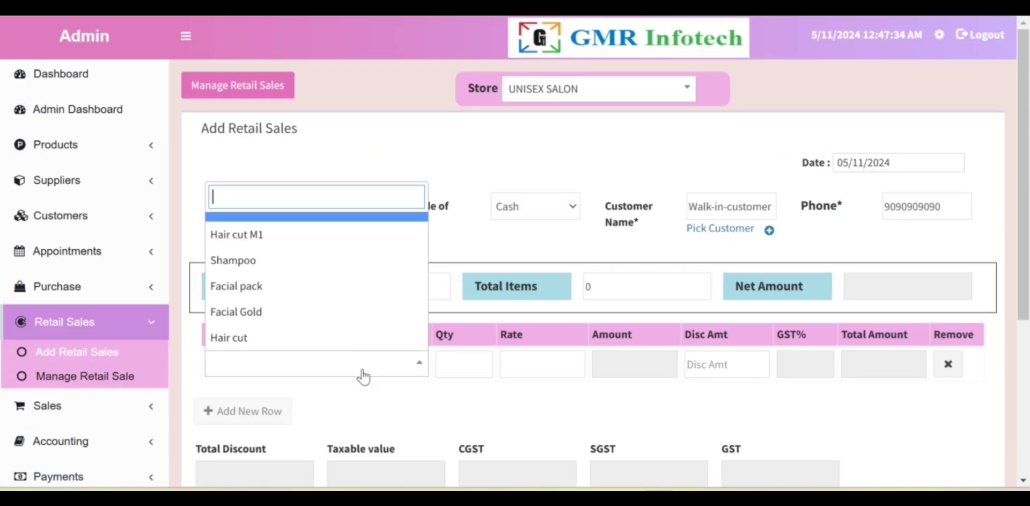
left_click(278, 317)
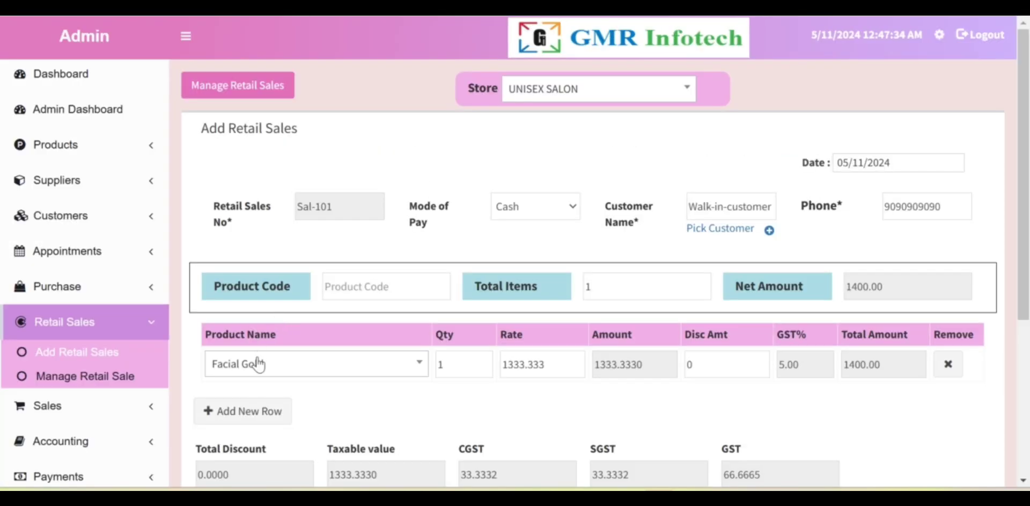
left_click_drag(585, 364, 452, 359)
type("450")
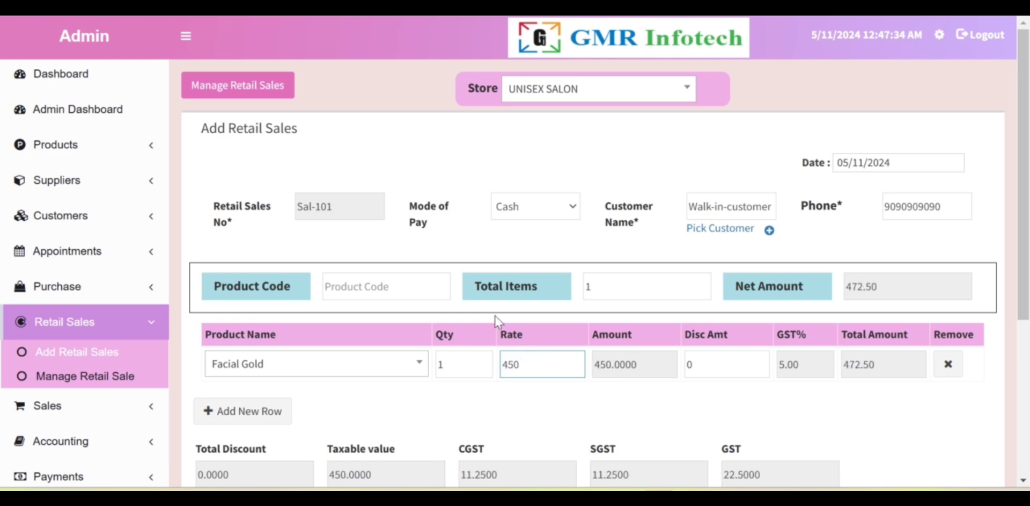
scroll(491, 322, "down", 2)
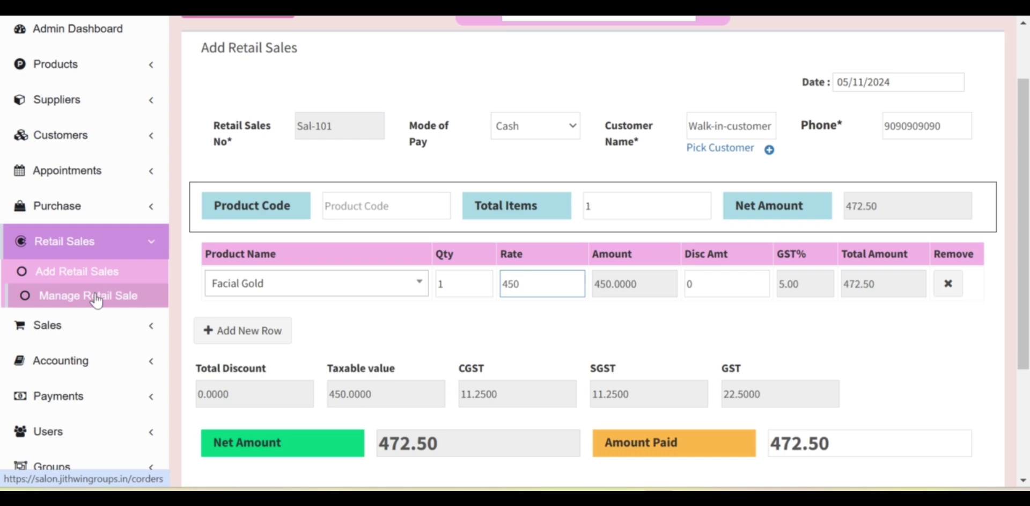
scroll(291, 324, "down", 3)
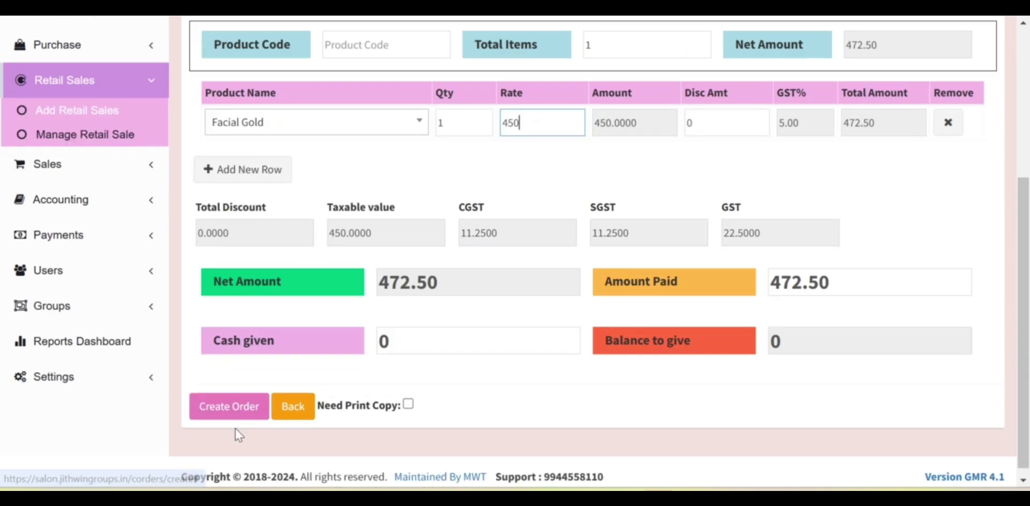
scroll(168, 416, "up", 3)
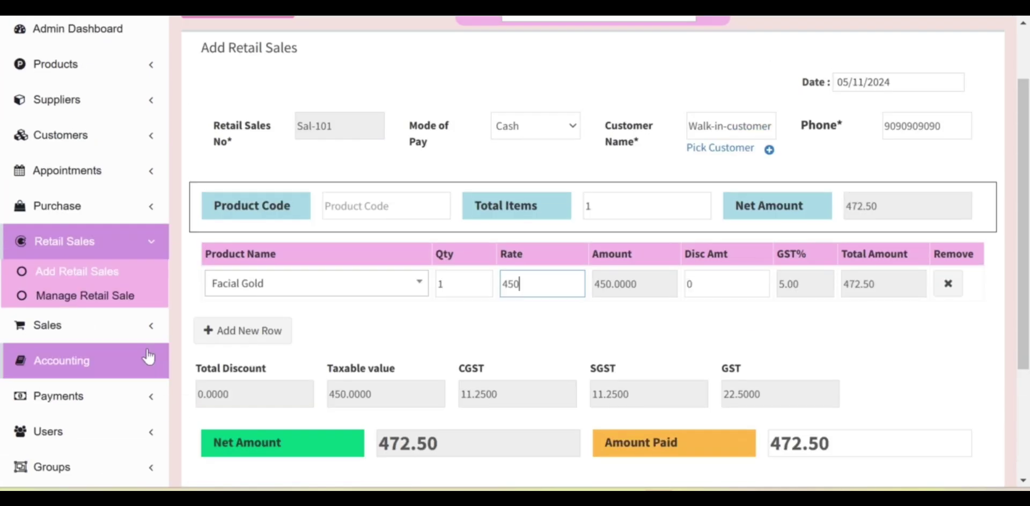
Open the 05/11/2024 retail sale from Manage Retail Sale for editing and examine its products, totals and payment fields.
left_click(89, 302)
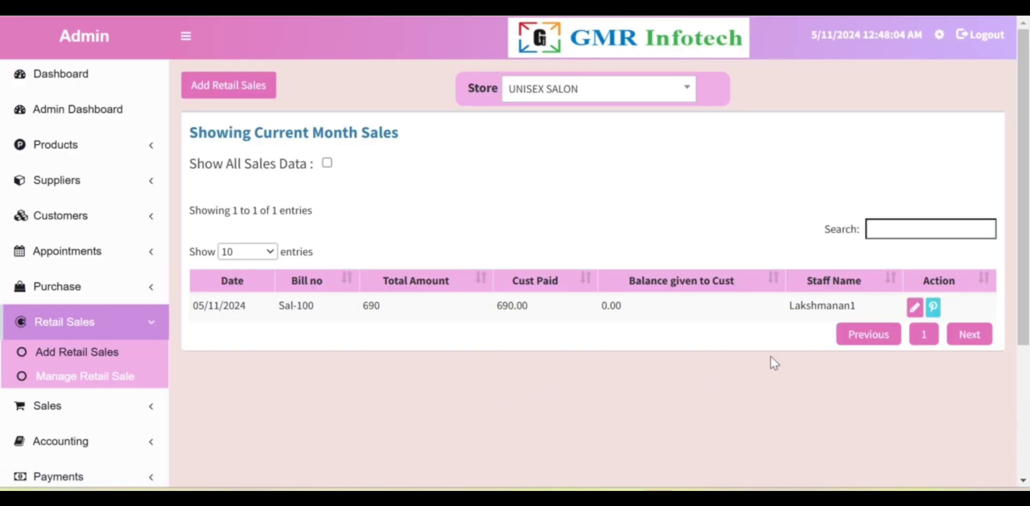
left_click(915, 307)
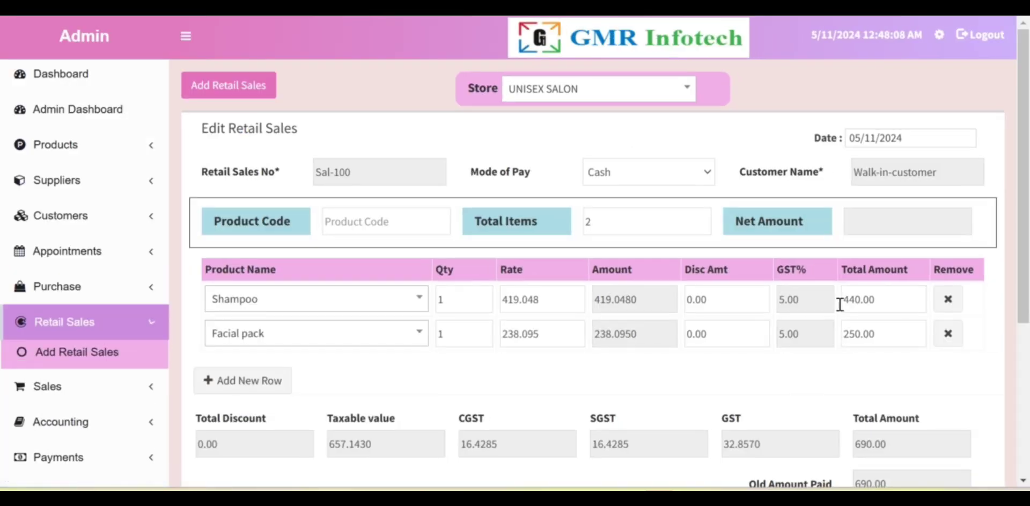
scroll(443, 432, "down", 5)
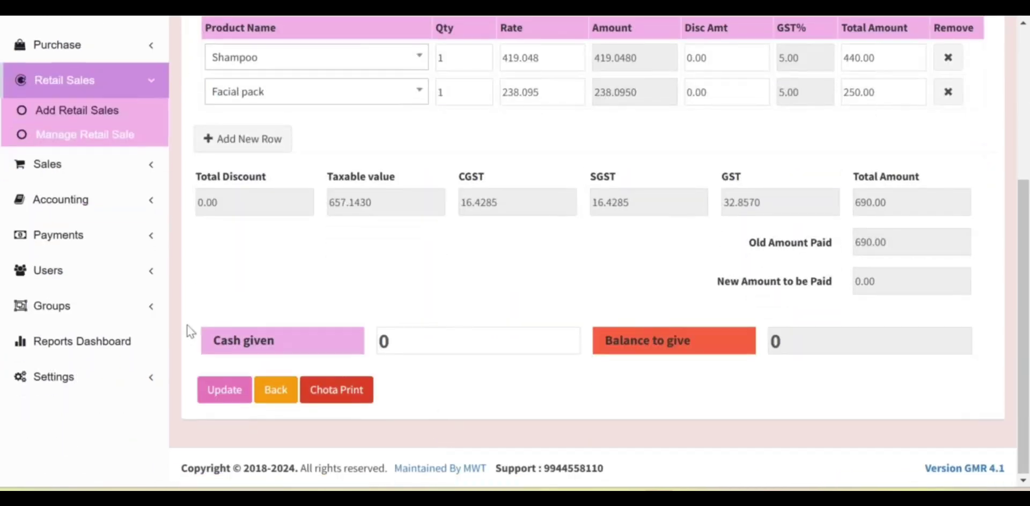
Open the Add Sales form and select Hair cut as the product in the first row.
left_click(50, 167)
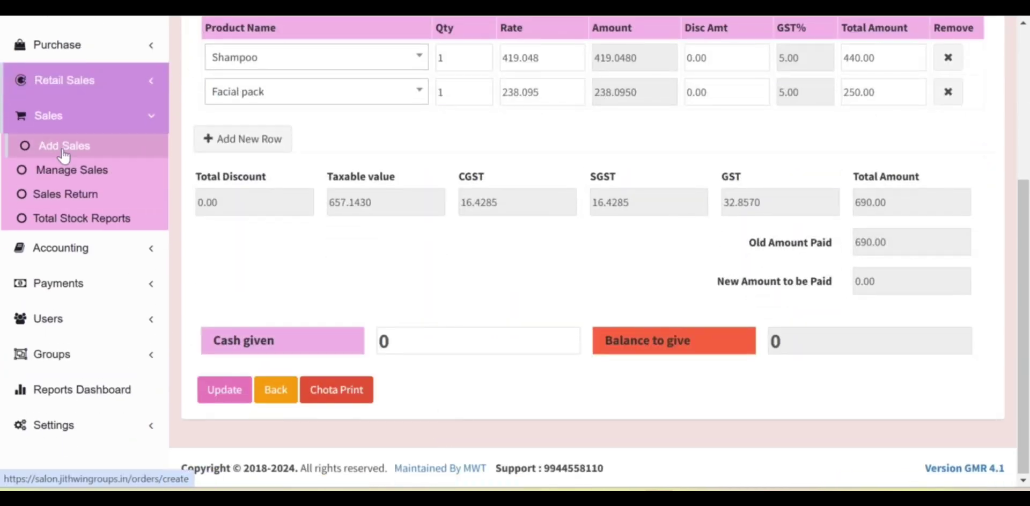
left_click(62, 151)
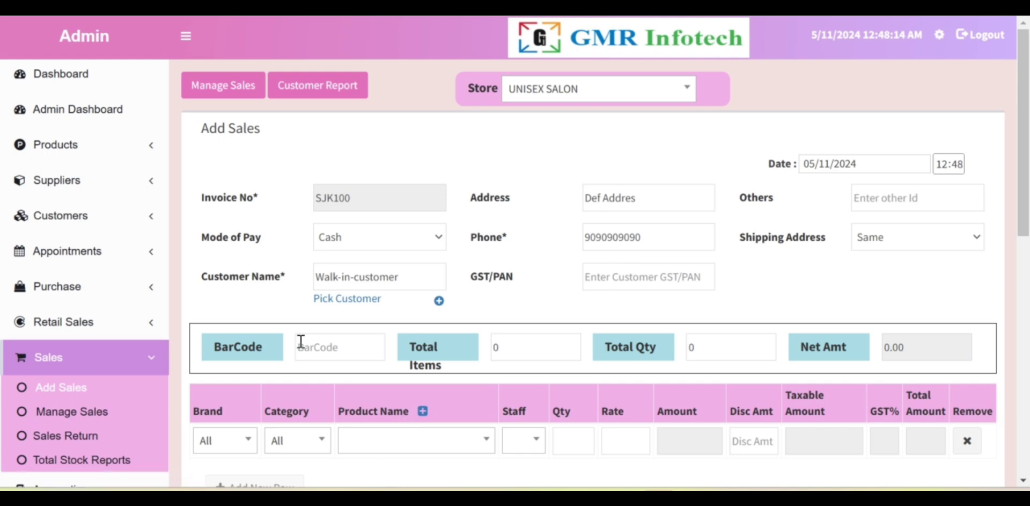
scroll(301, 341, "down", 2)
left_click(424, 362)
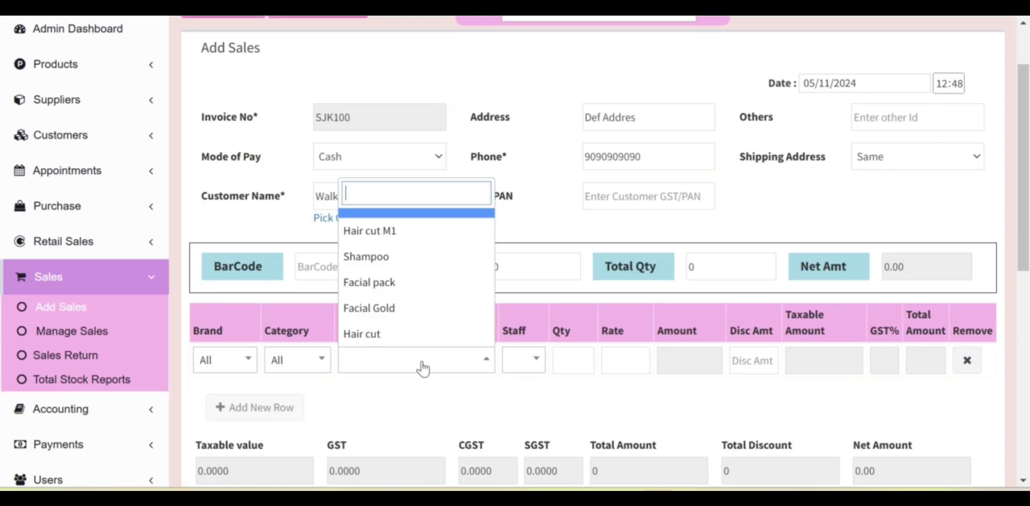
left_click(387, 344)
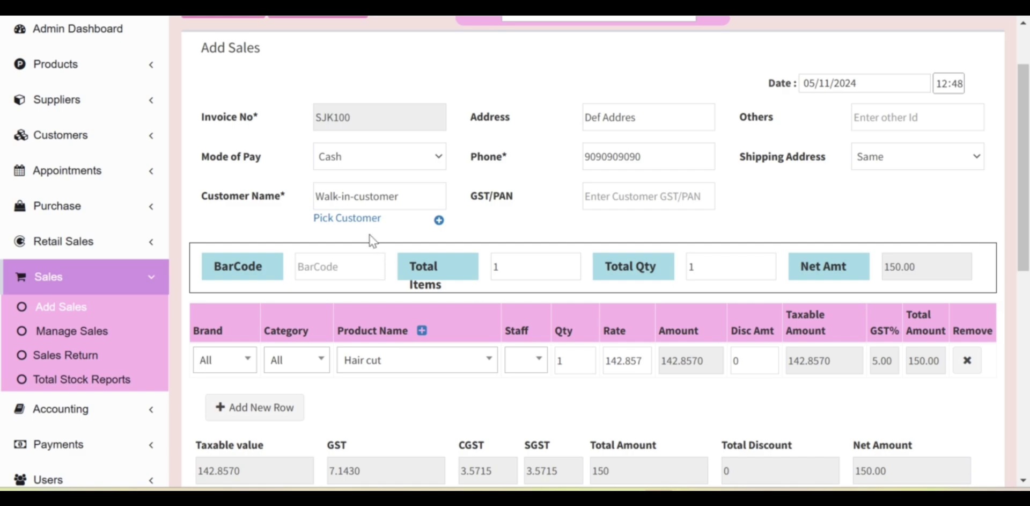
Look up the customer's code in Manage Customers and use it to pick that customer for the new sale.
left_click(362, 218)
left_click(533, 116)
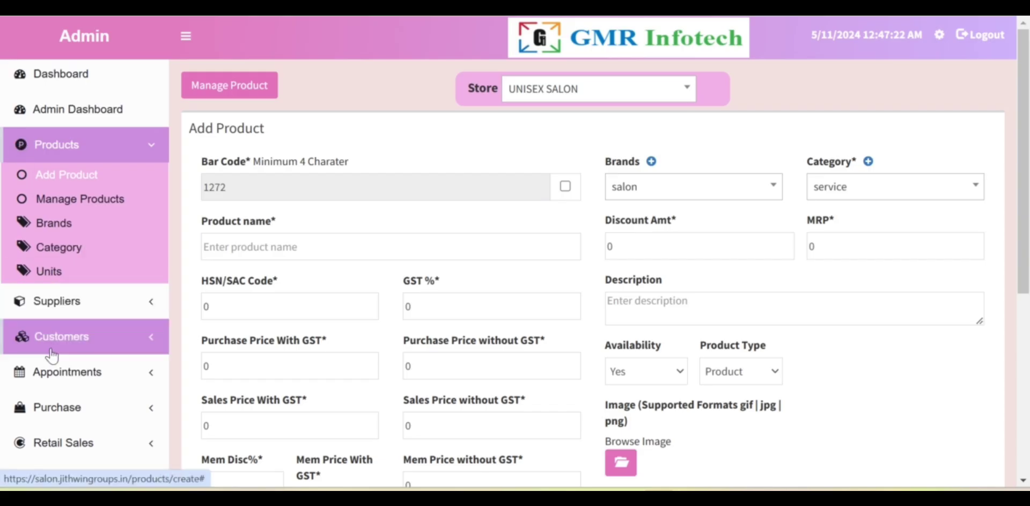
left_click(51, 337)
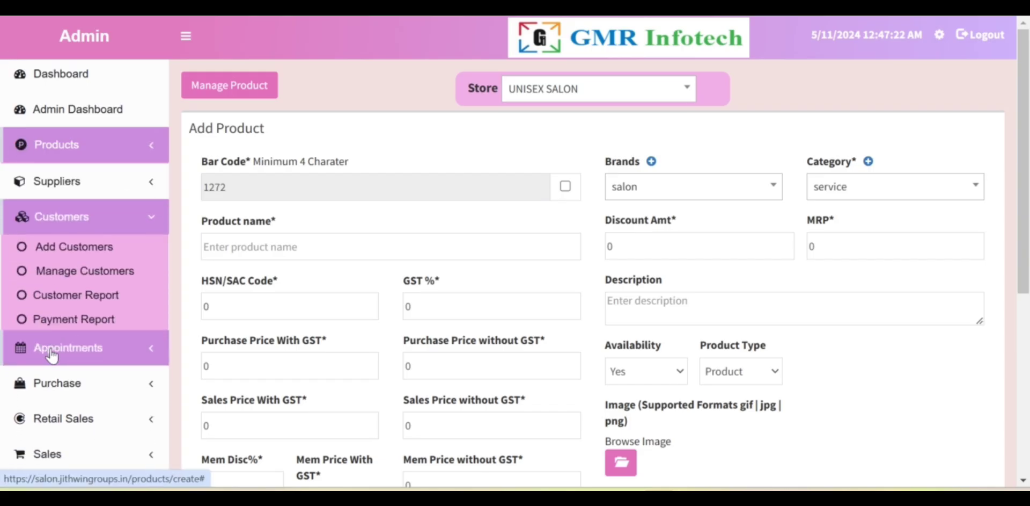
left_click(79, 270)
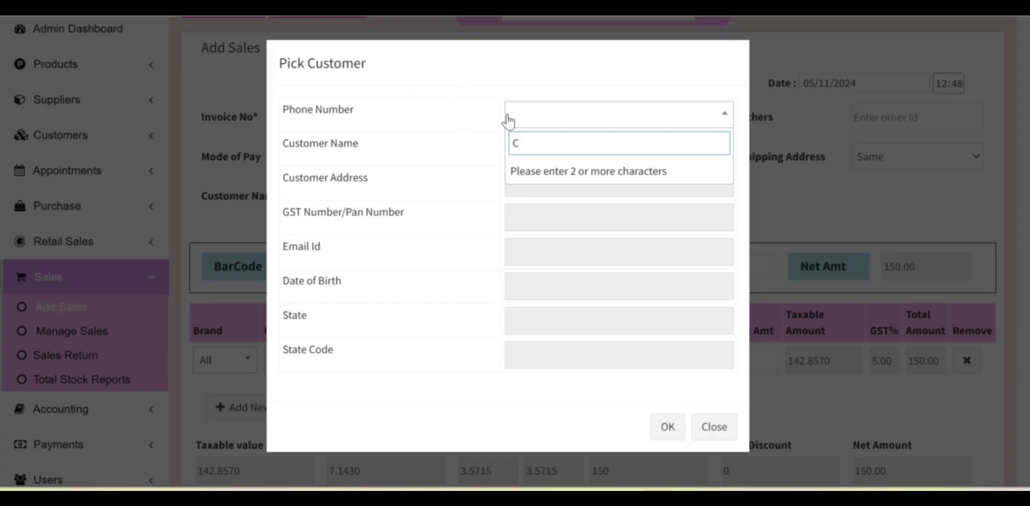
type("1")
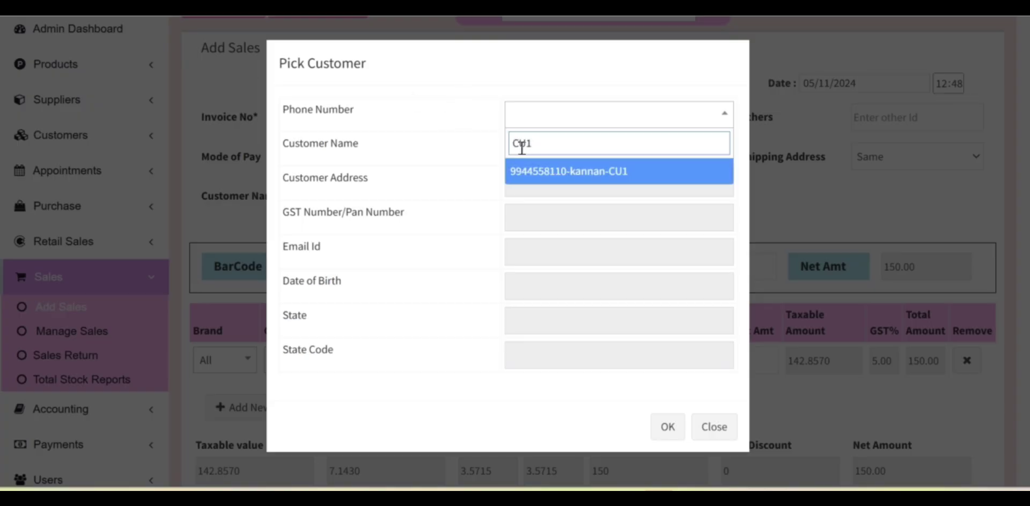
left_click(525, 171)
left_click(668, 427)
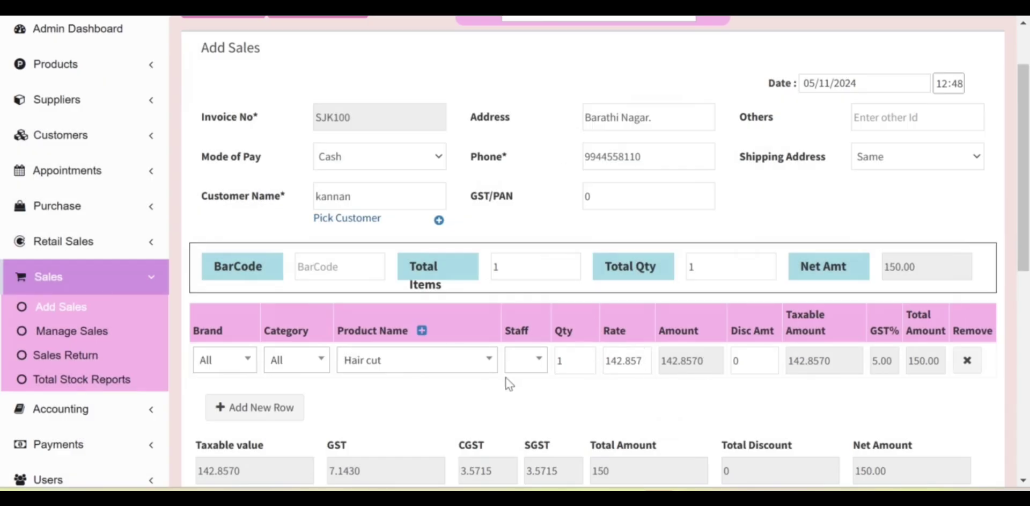
Assign the third listed staff member to the Hair cut row of the sale.
scroll(661, 387, "down", 2)
left_click(526, 279)
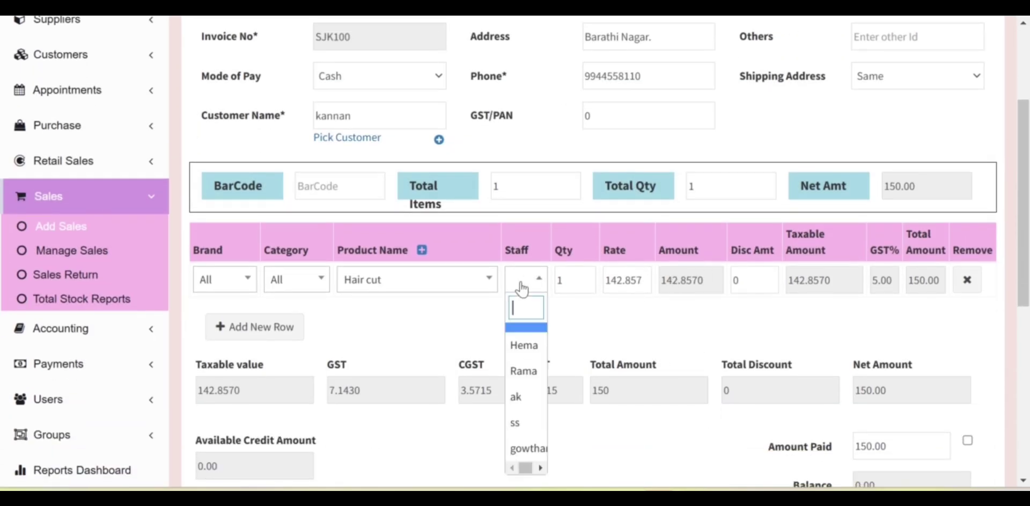
left_click(516, 391)
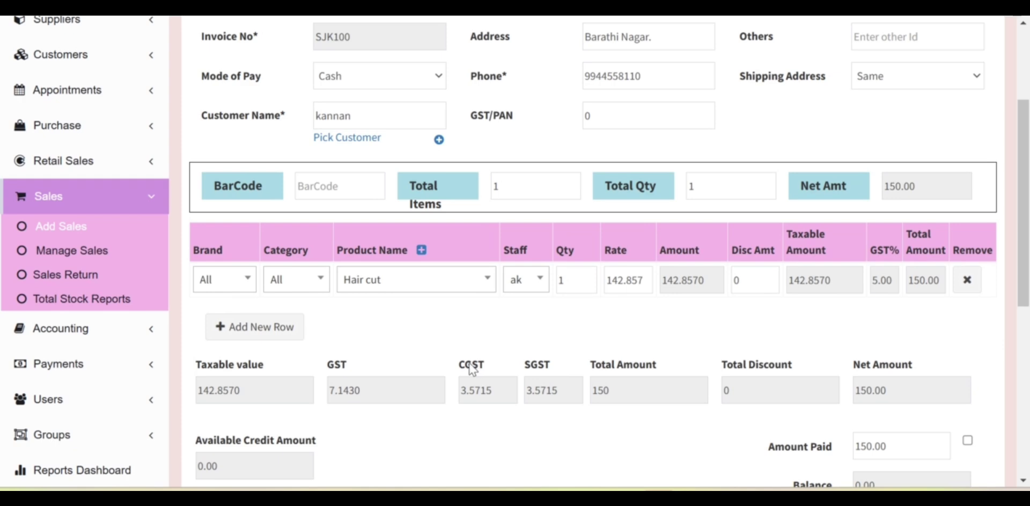
Fill the next appointment row with the Hair cut service, a stylist and room R100, and open its date calendar.
scroll(437, 391, "down", 5)
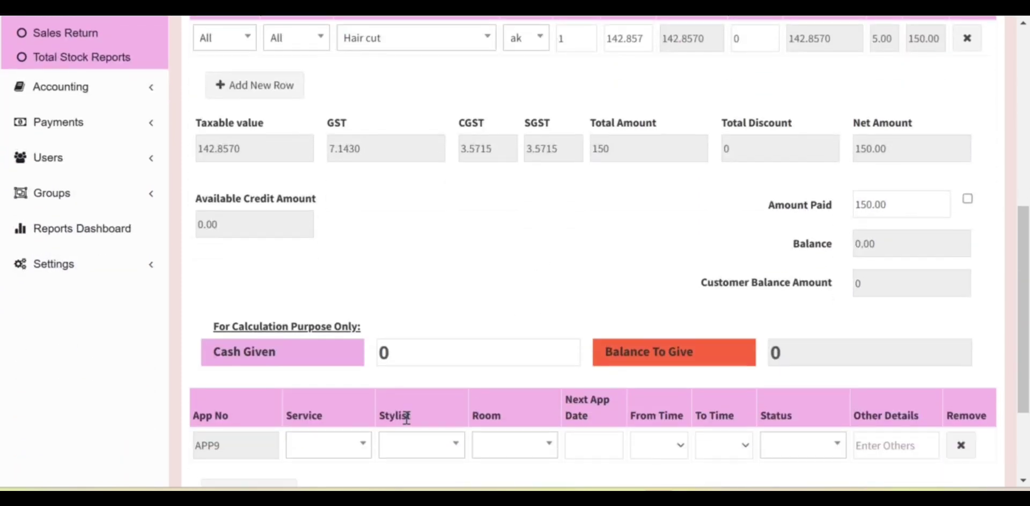
scroll(216, 450, "down", 1)
scroll(288, 254, "up", 4)
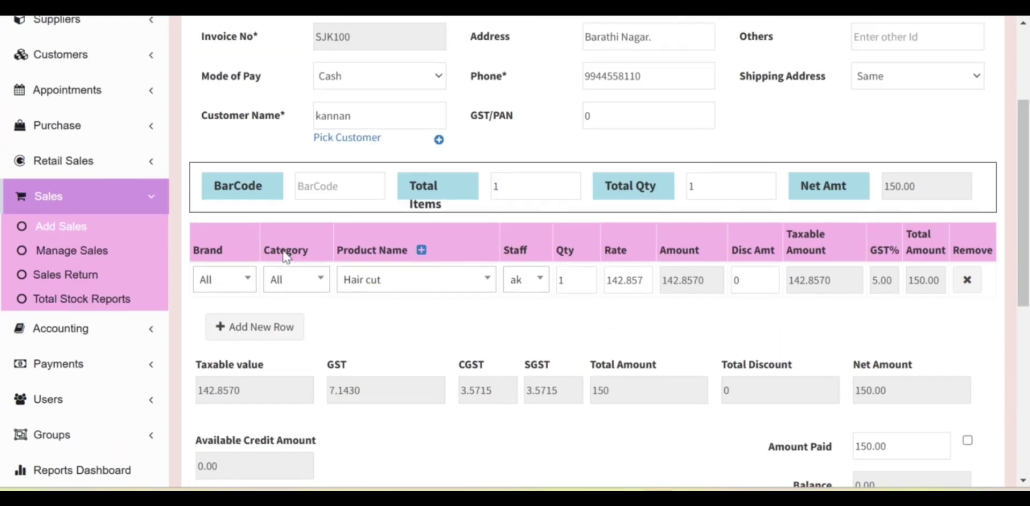
scroll(286, 252, "down", 4)
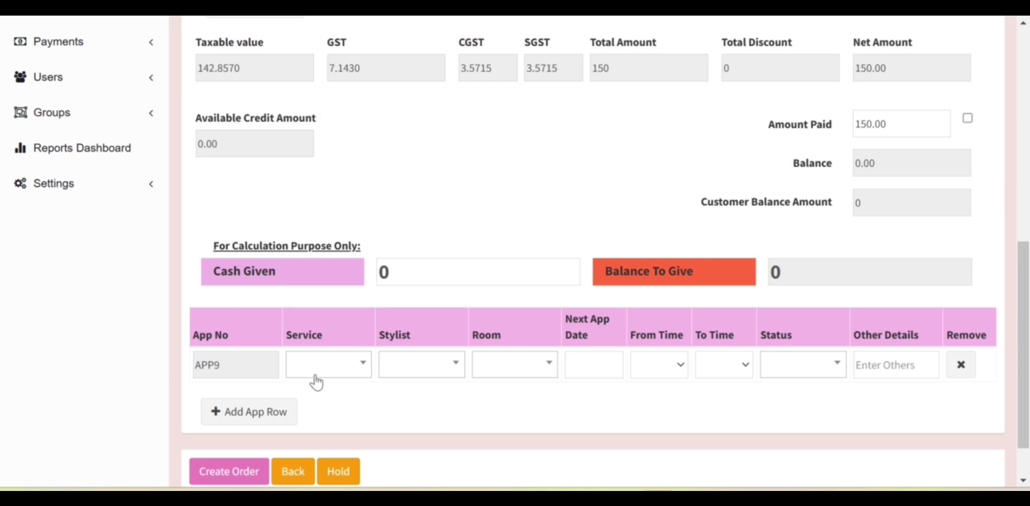
scroll(222, 363, "down", 1)
left_click(328, 305)
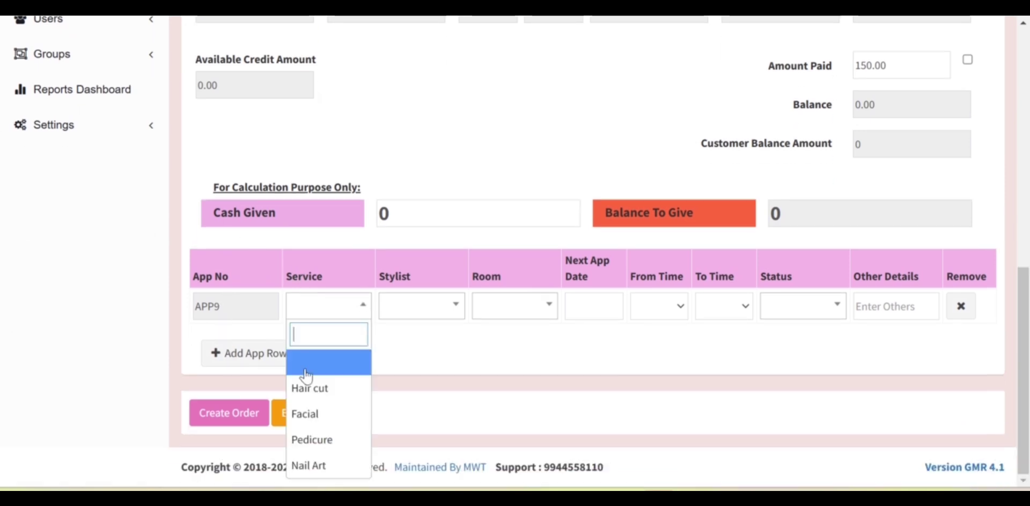
left_click(306, 386)
left_click(415, 310)
left_click(409, 254)
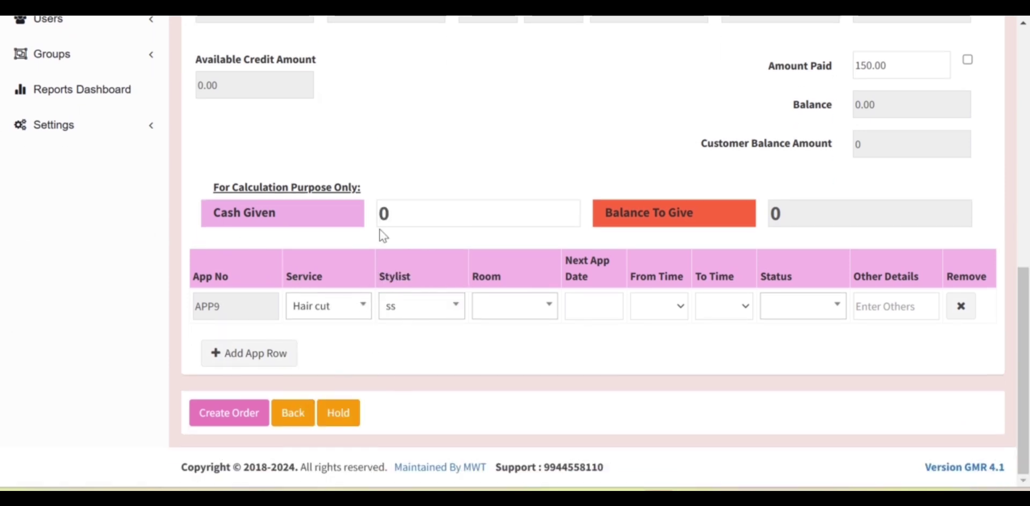
left_click(490, 312)
left_click(490, 389)
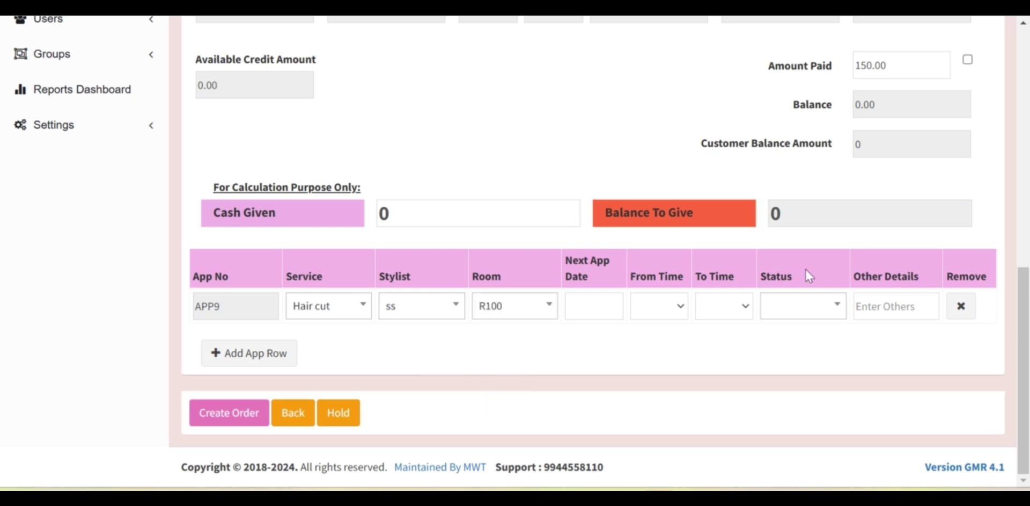
left_click(583, 306)
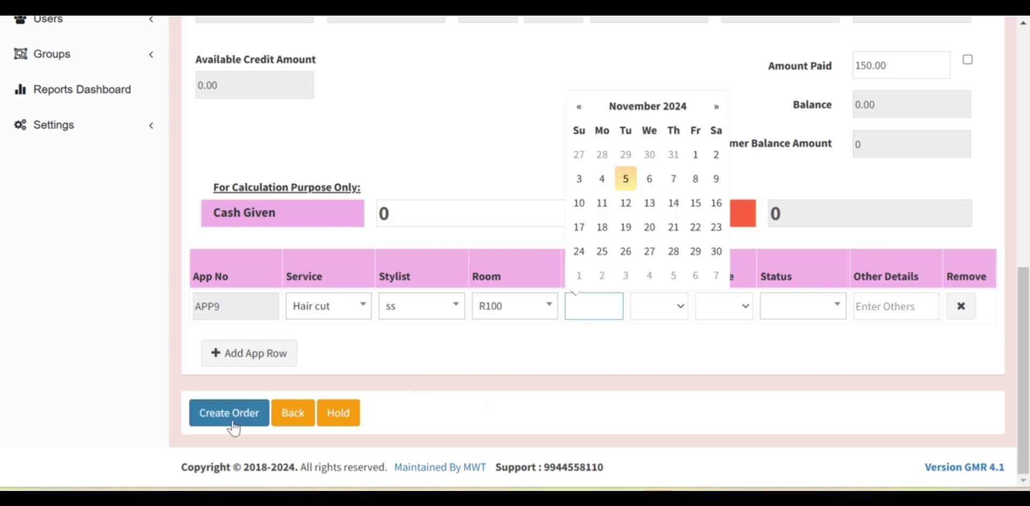
Review the new sale, then open the 04/11/2024 walk-in customer sale from Manage Sales for editing and examine its details.
scroll(409, 408, "up", 2)
scroll(410, 408, "up", 8)
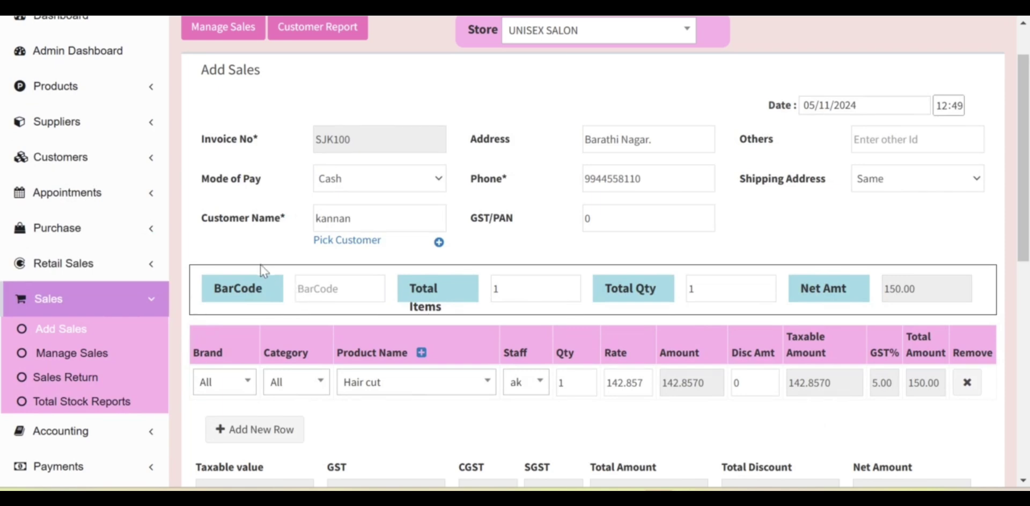
scroll(261, 272, "down", 2)
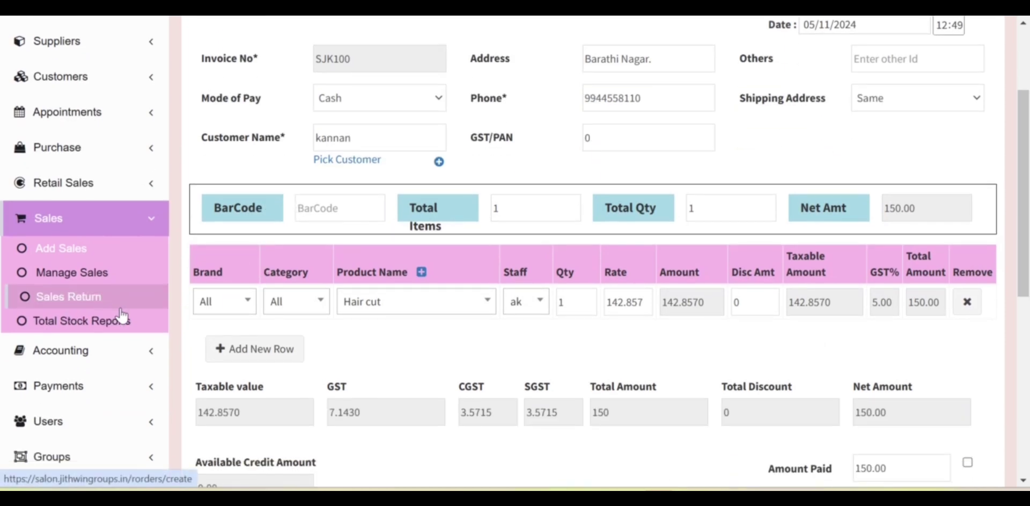
left_click(109, 276)
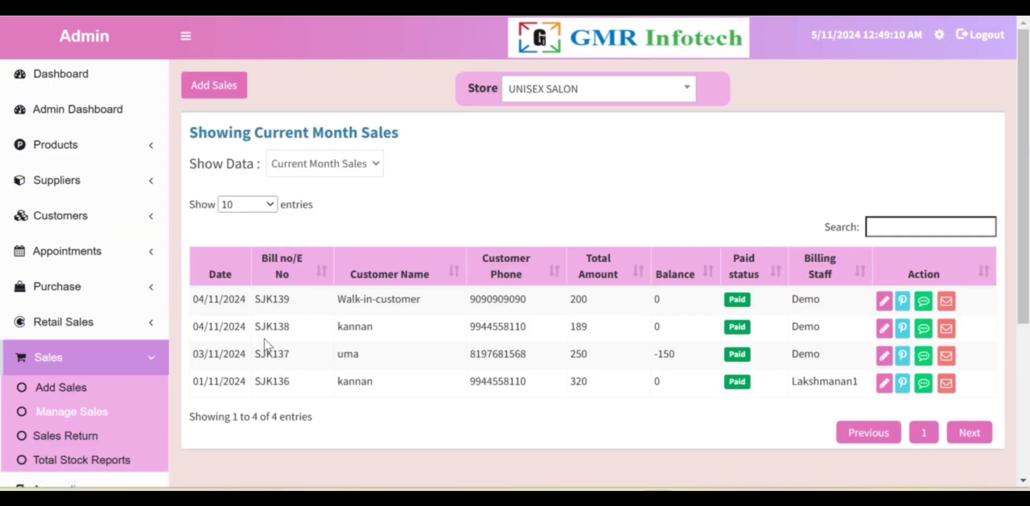
left_click(884, 309)
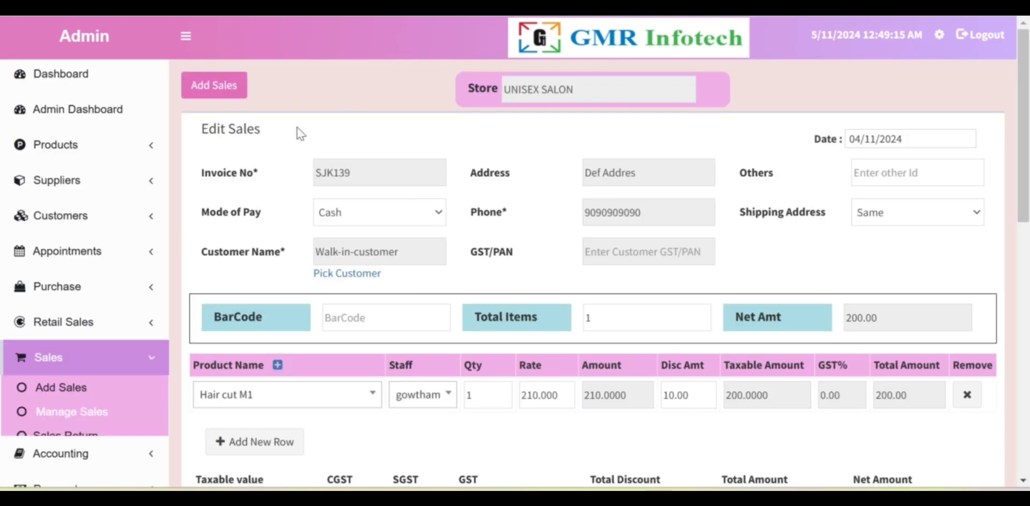
scroll(313, 210, "down", 6)
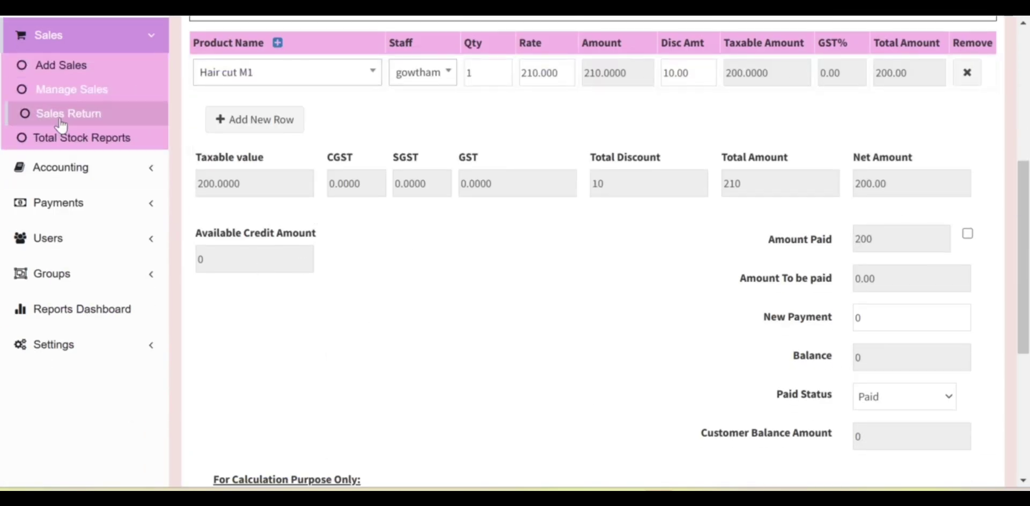
scroll(225, 453, "down", 5)
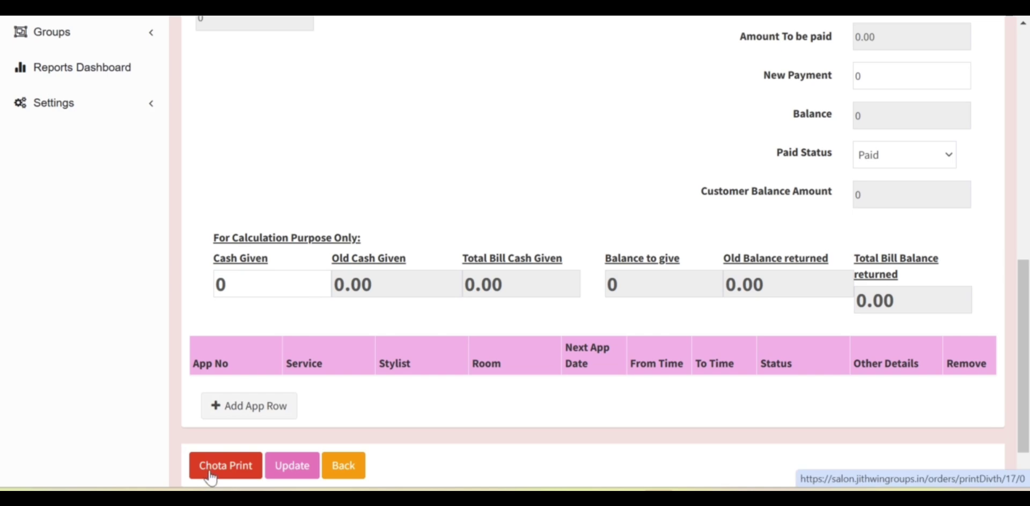
Open the Sales Return form, look over its customer, item and total fields, and fill in the invoice number.
scroll(241, 268, "up", 1)
scroll(238, 263, "up", 4)
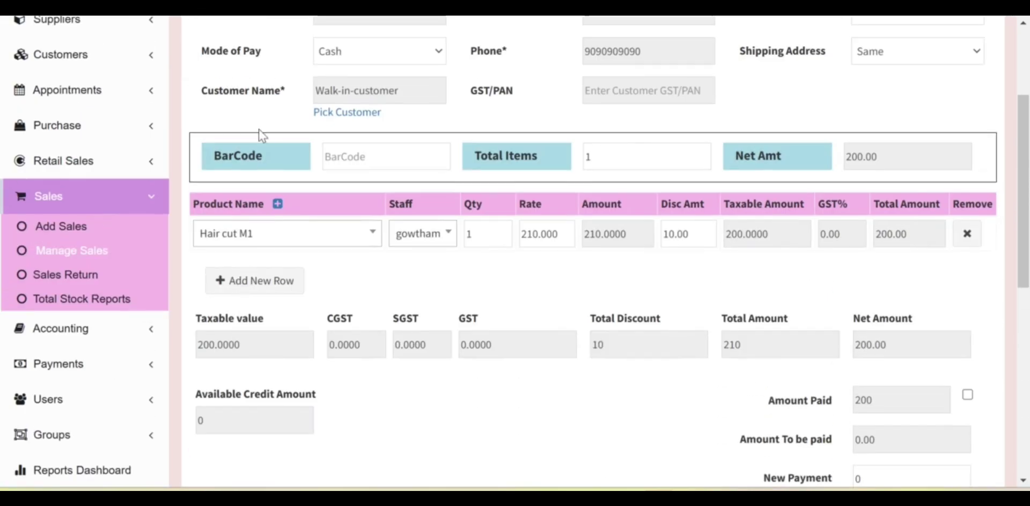
left_click(44, 275)
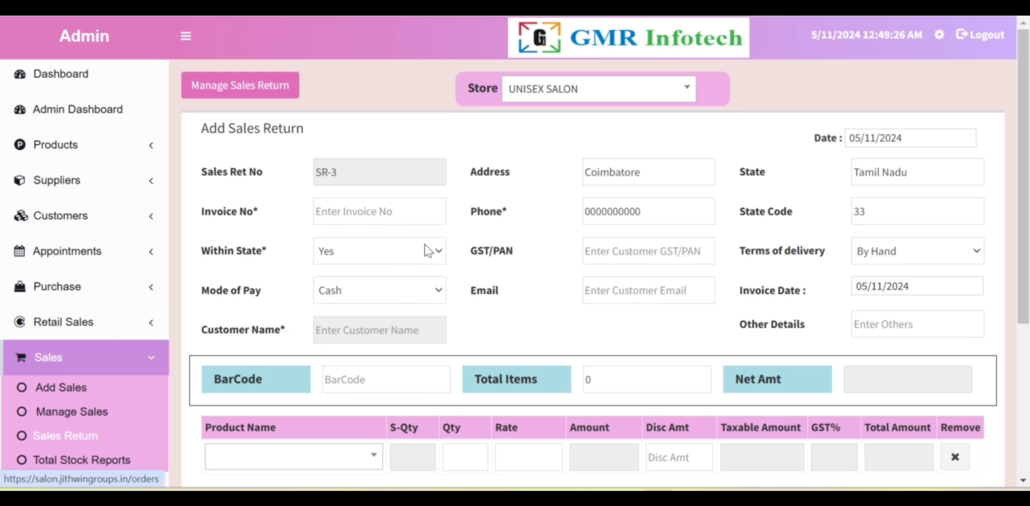
left_click(358, 211)
scroll(306, 349, "down", 3)
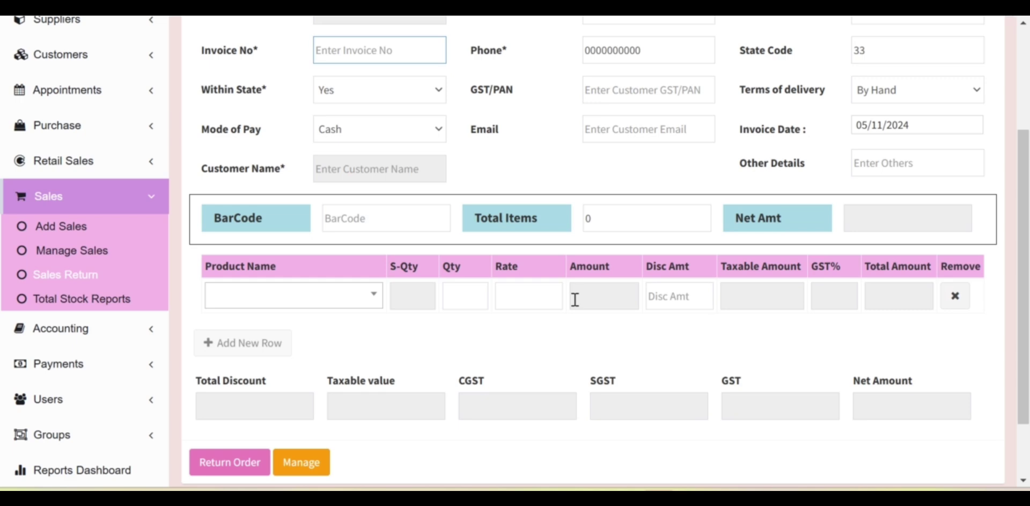
left_click(155, 281)
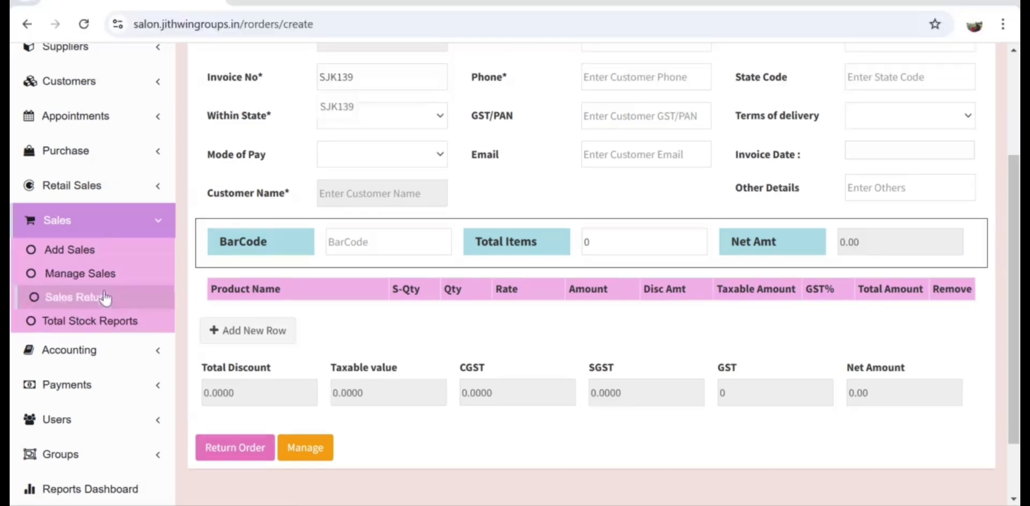
Open Total Stock Reports, set the report period from 01/11/2024 to 20/11/2024 and look over the product stock rows.
left_click(94, 321)
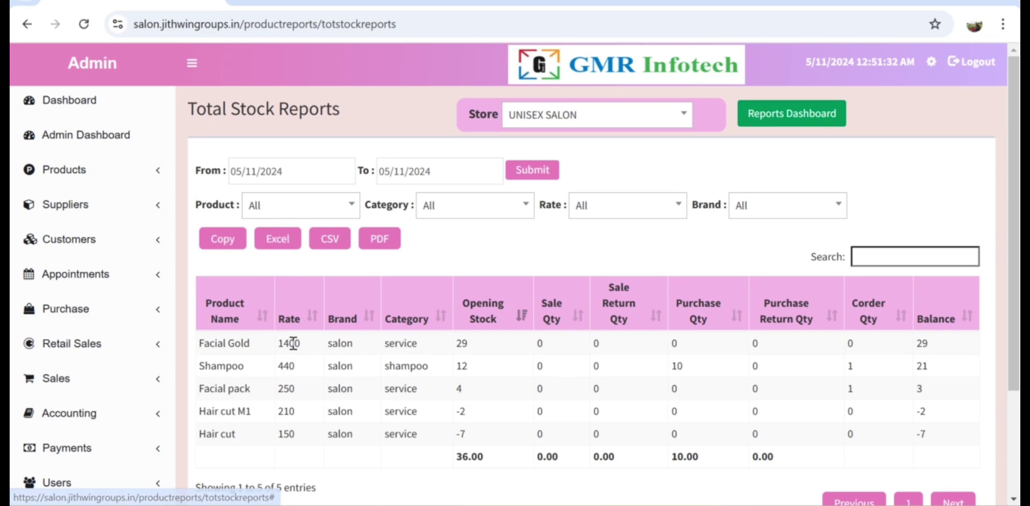
scroll(293, 343, "down", 3)
scroll(294, 343, "up", 3)
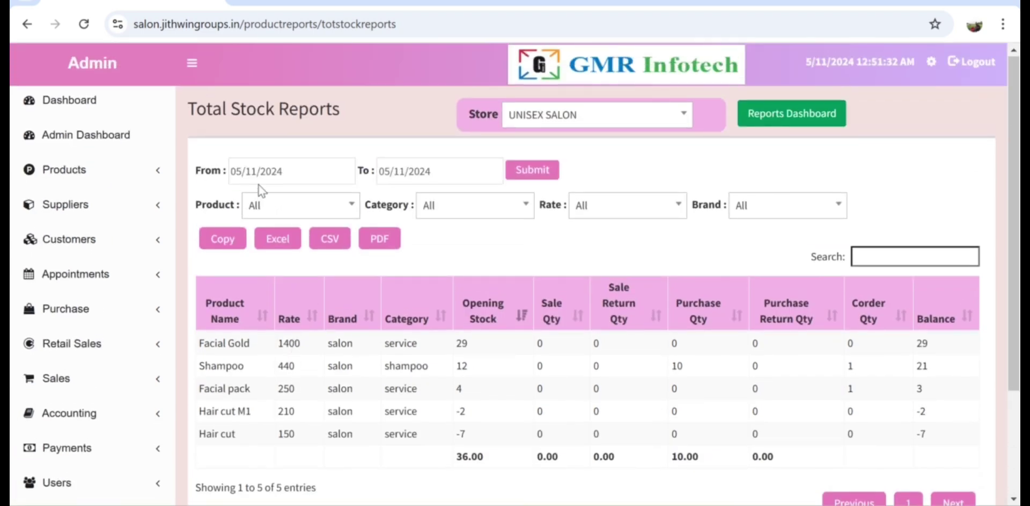
left_click(259, 183)
left_click(358, 251)
left_click(404, 171)
left_click(462, 323)
scroll(317, 372, "down", 2)
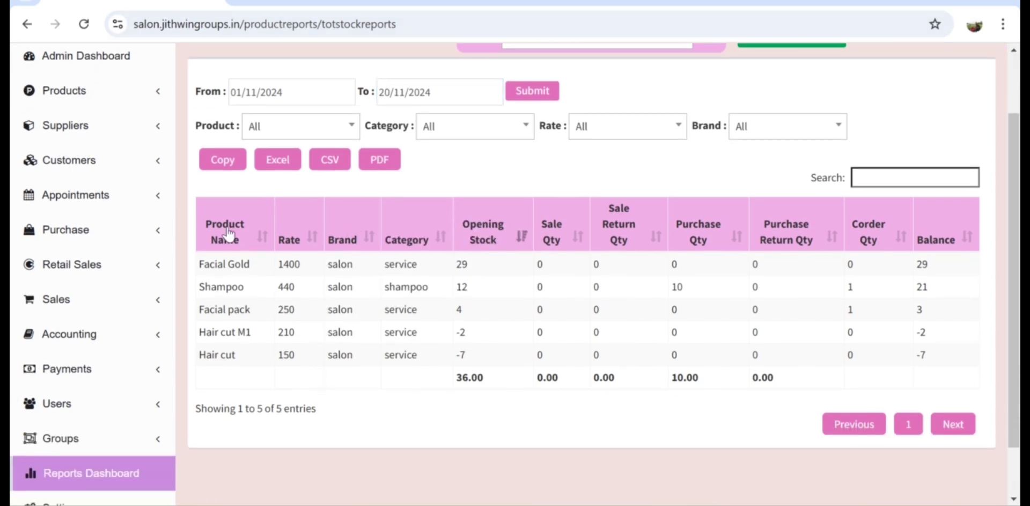
left_click_drag(200, 273, 313, 279)
left_click(537, 289)
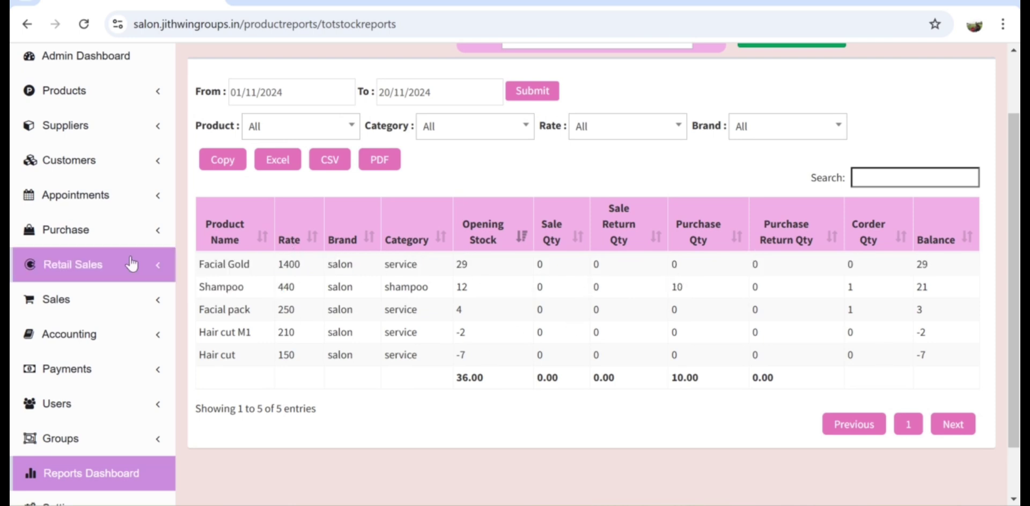
Open the Banks list under Accounting, examine the fields of the Add Bank form and close it without saving.
scroll(108, 293, "down", 1)
left_click(103, 288)
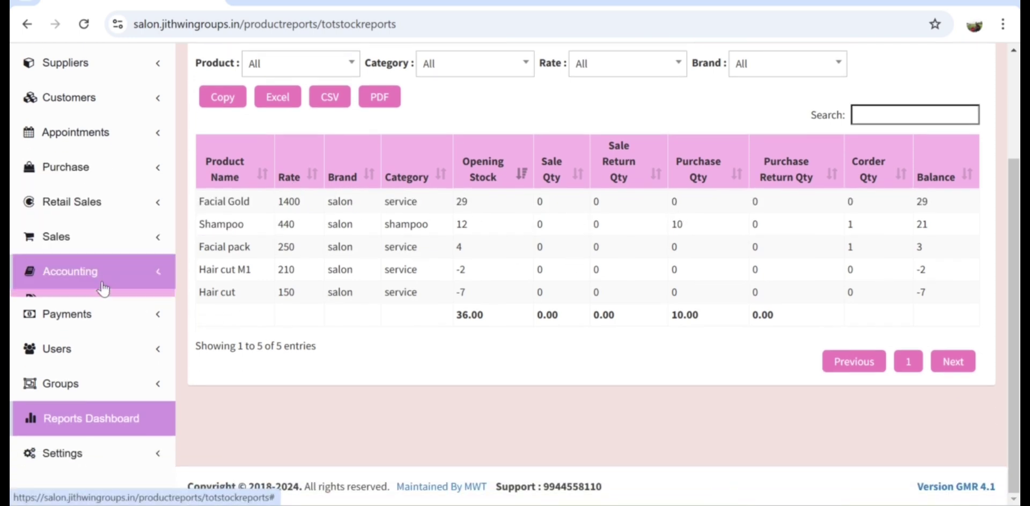
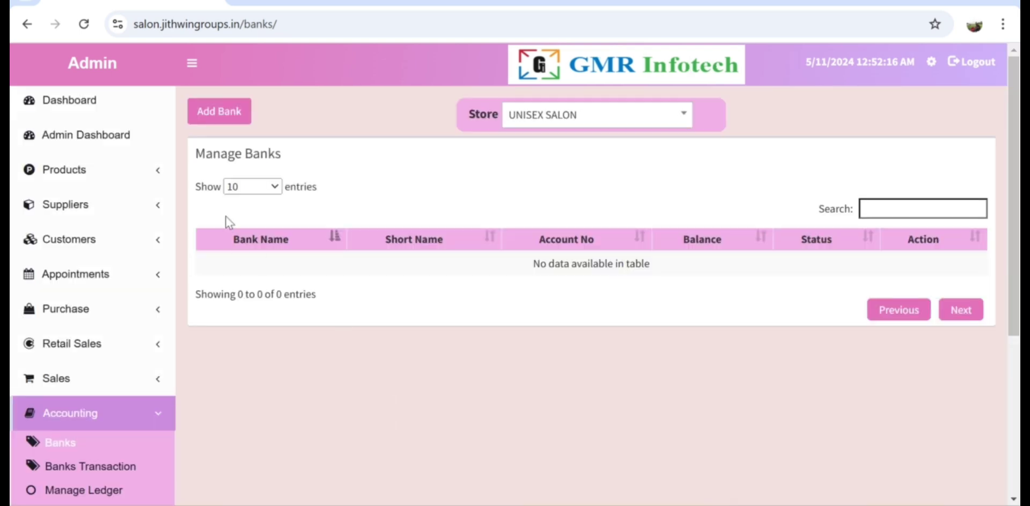
left_click(225, 111)
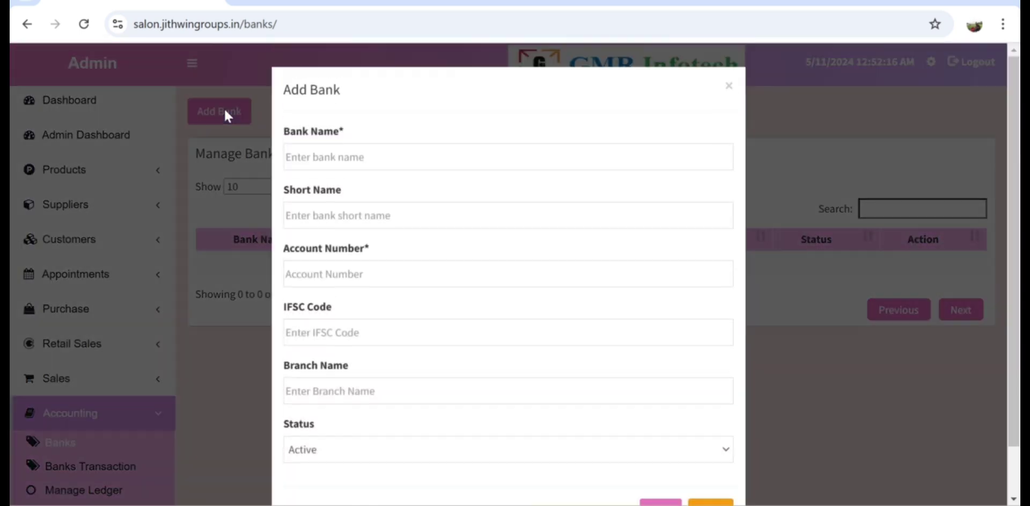
left_click(341, 154)
left_click(333, 209)
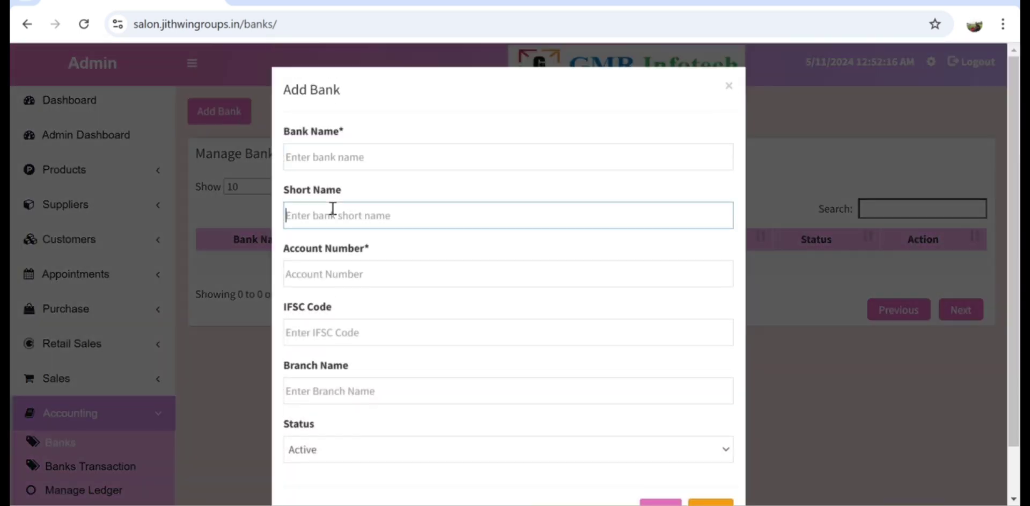
scroll(331, 207, "down", 1)
left_click(332, 211)
left_click(326, 268)
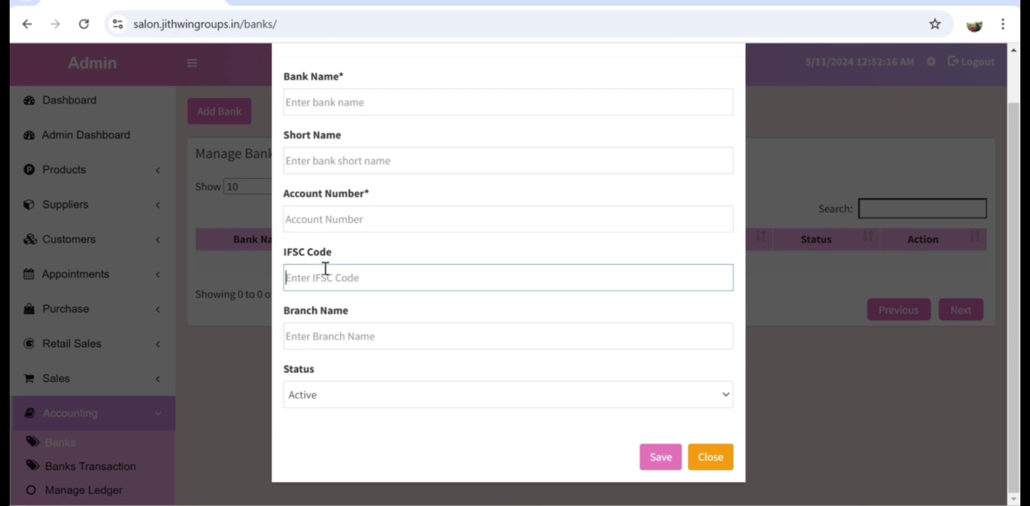
left_click(317, 337)
left_click(708, 457)
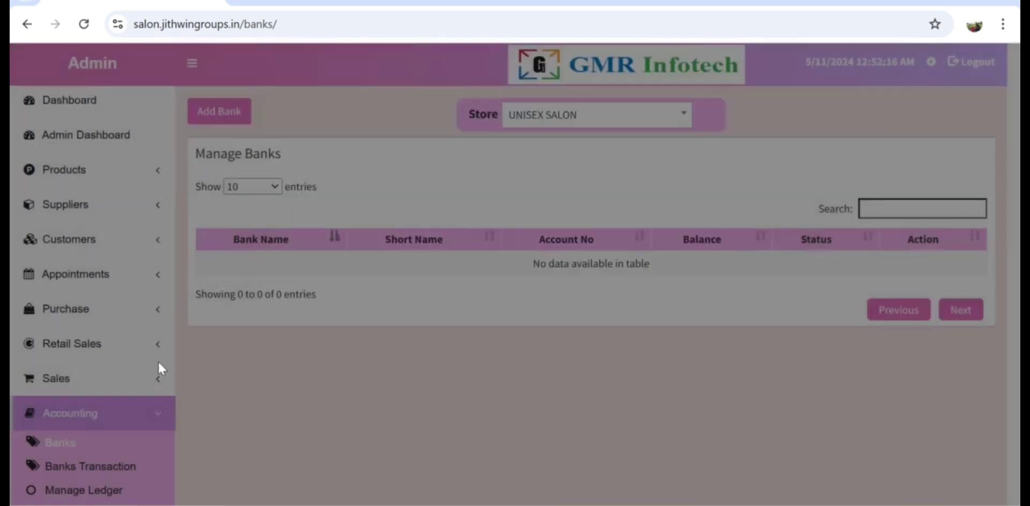
Open Banks Transaction, examine the Add Transaction form and its transaction type options, and close it without saving.
scroll(134, 369, "down", 3)
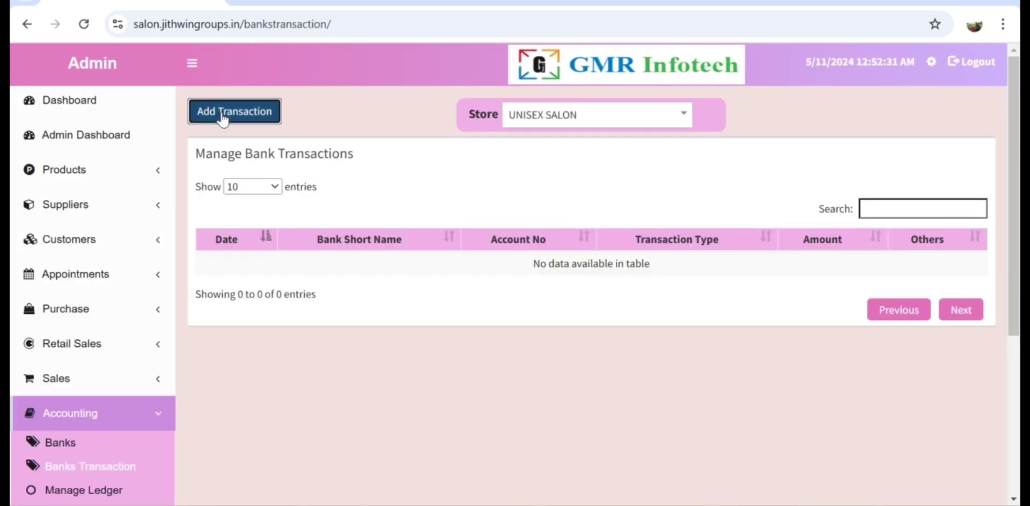
left_click(225, 114)
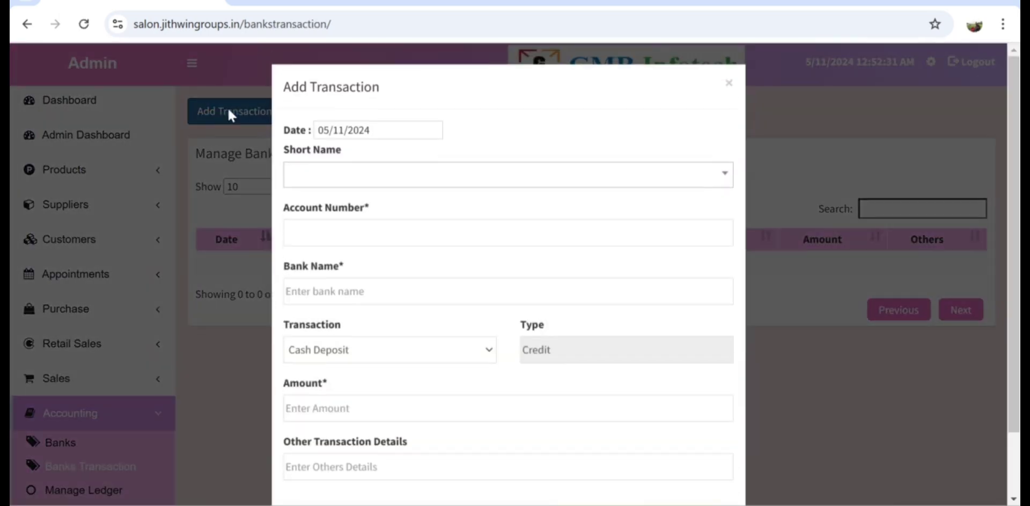
scroll(384, 263, "down", 2)
left_click(326, 107)
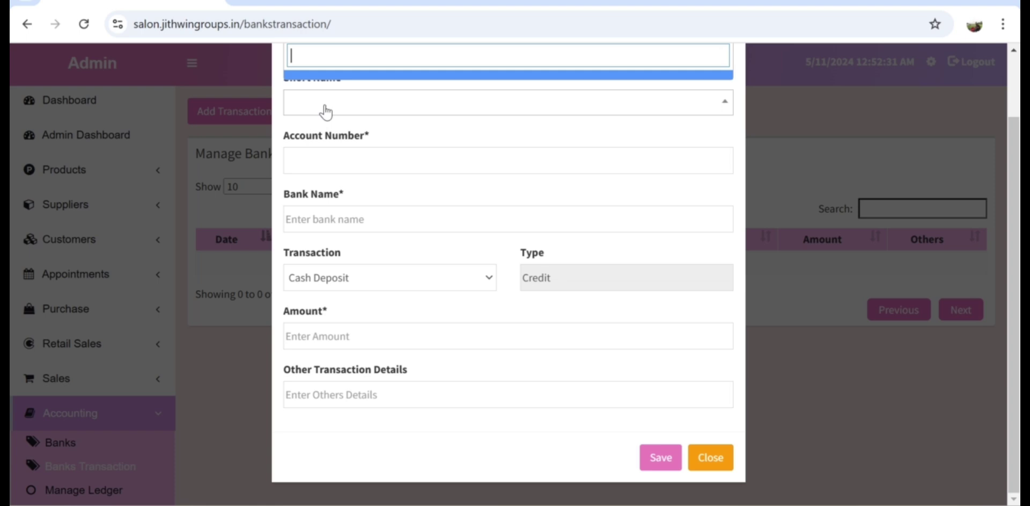
left_click(326, 161)
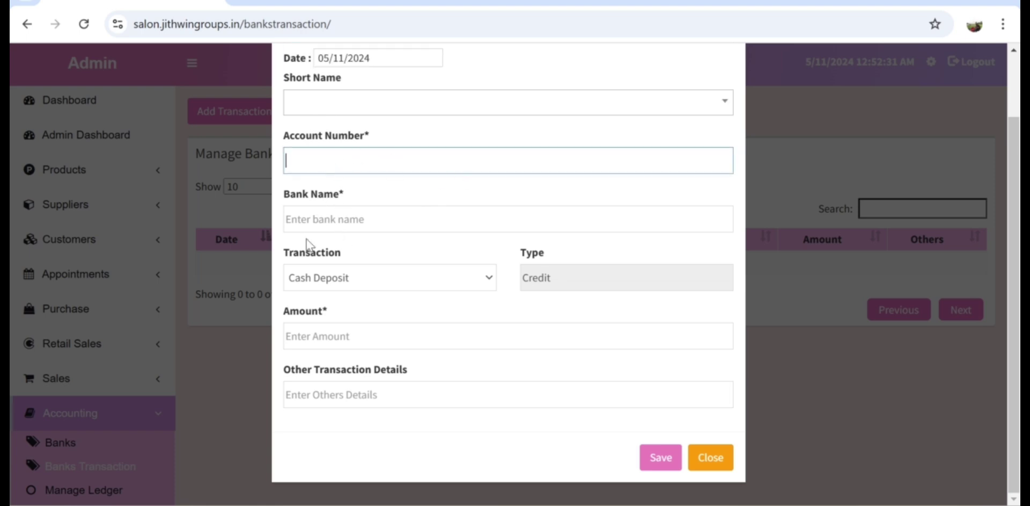
left_click(320, 278)
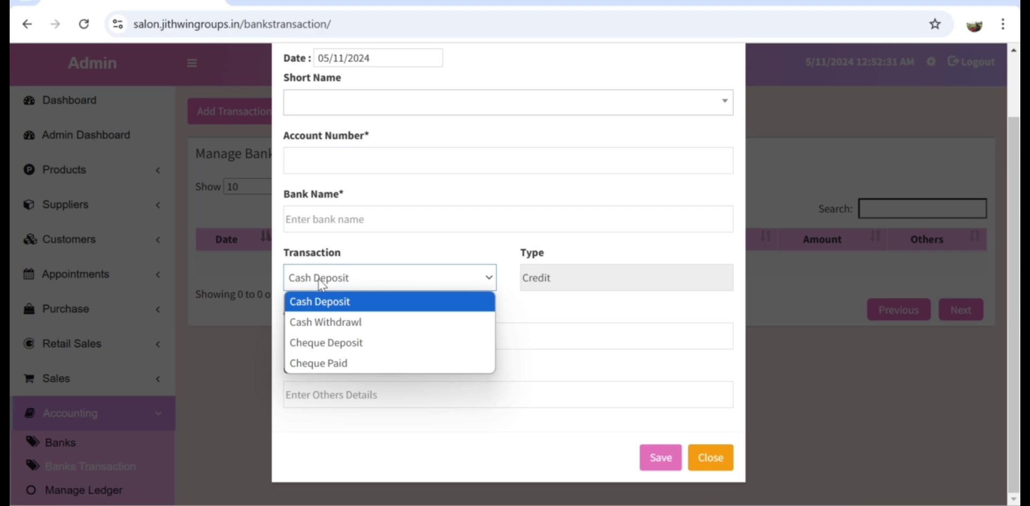
left_click(542, 307)
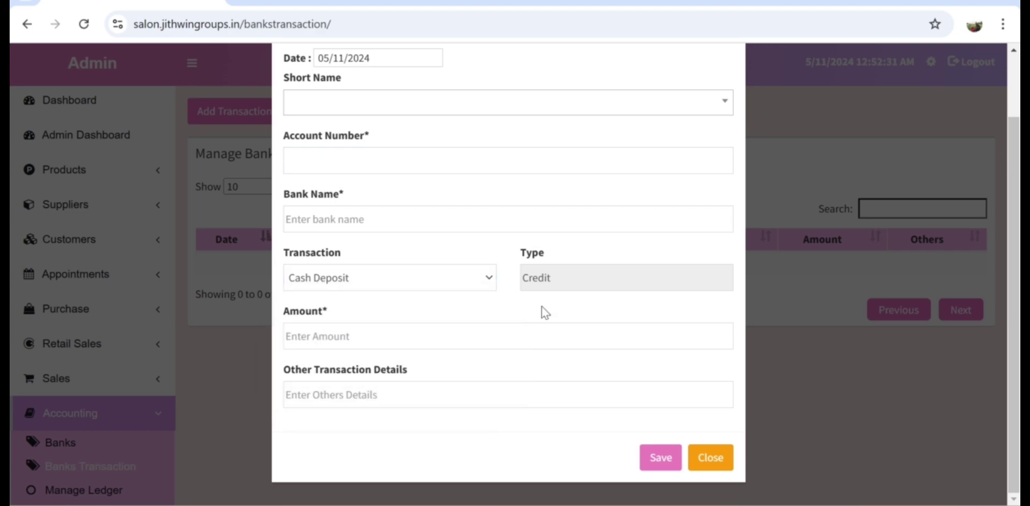
left_click(349, 336)
left_click(713, 458)
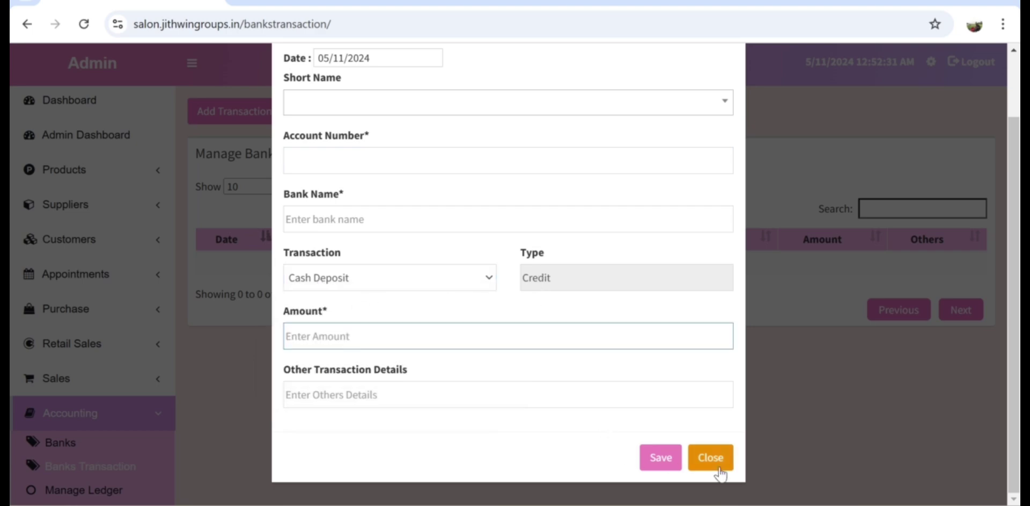
Open Manage Ledger and examine the name, category and CR/DR type of the tea ledger.
scroll(242, 386, "down", 3)
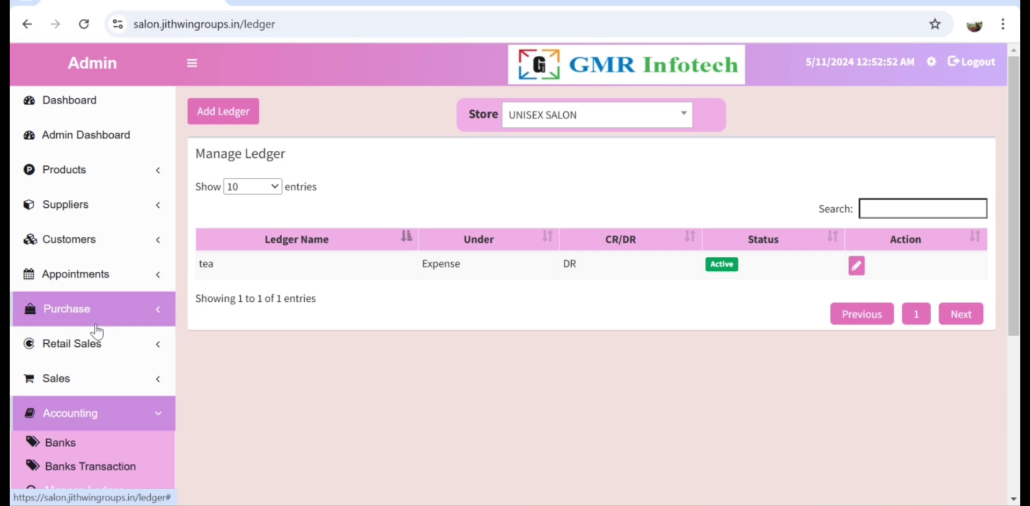
left_click_drag(216, 271, 186, 266)
left_click(220, 274)
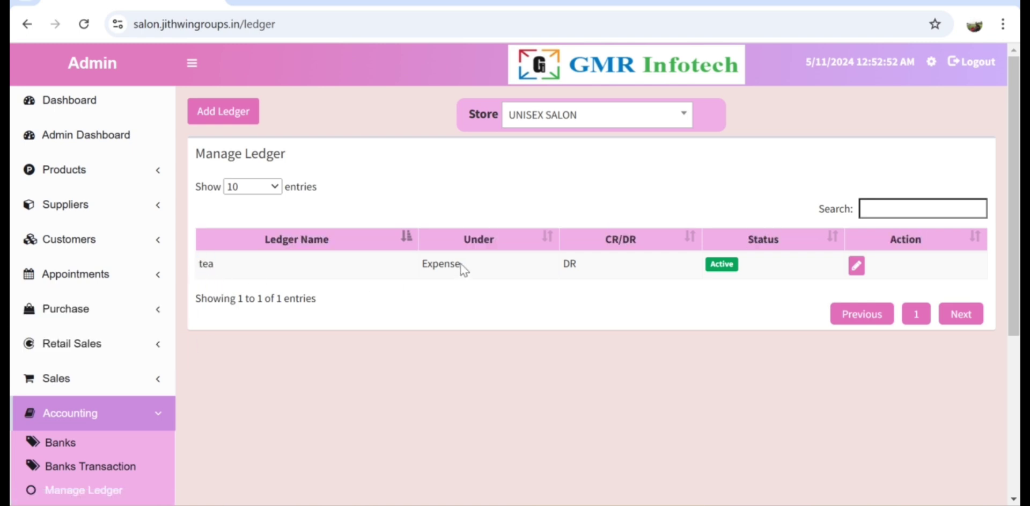
left_click_drag(461, 263, 408, 269)
left_click_drag(613, 266, 555, 270)
Examine the Add Ledger form with its category switched to Expense, and close it without saving.
left_click(218, 114)
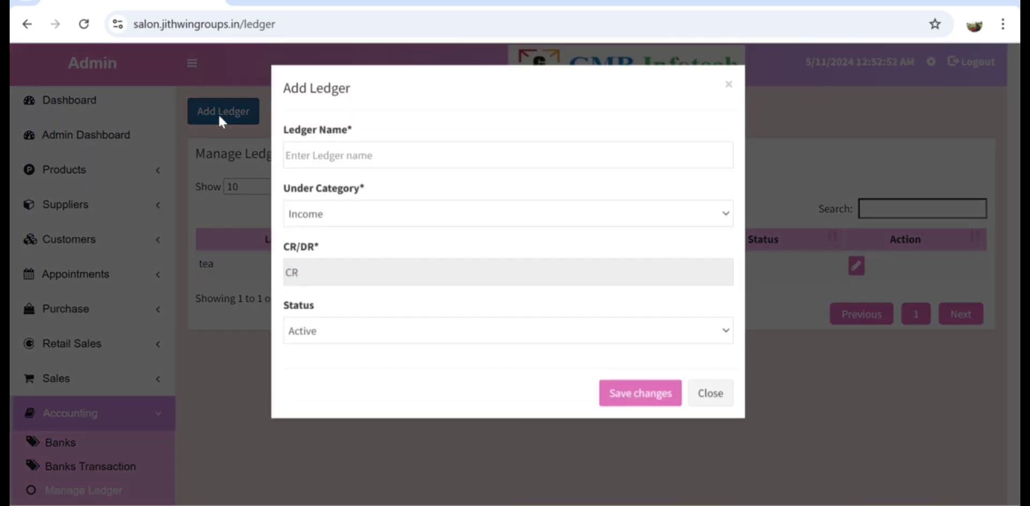
left_click(309, 151)
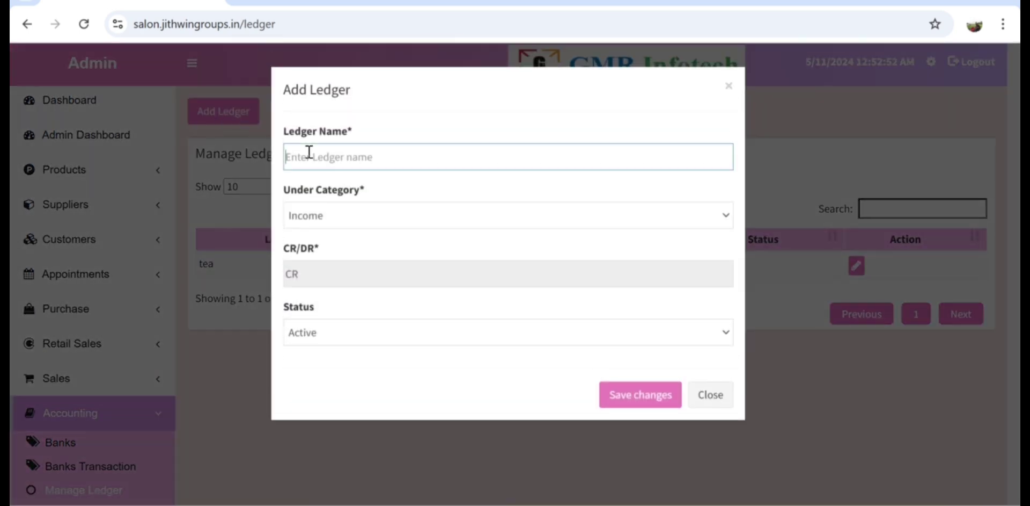
left_click(321, 215)
left_click(323, 257)
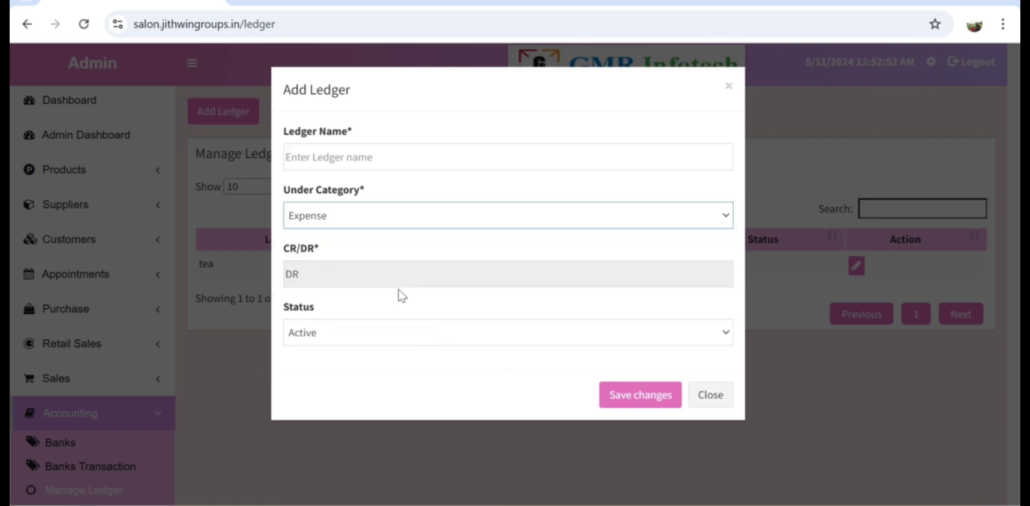
left_click(709, 403)
Open Manage Expenditure and examine its opening and closing balances, expense entry fields and expense list.
scroll(227, 297, "down", 3)
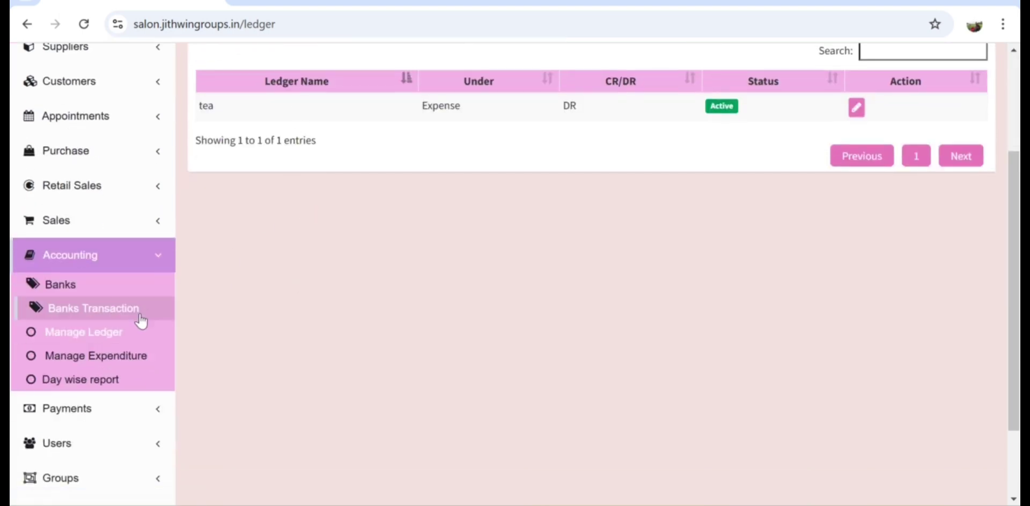
left_click(123, 364)
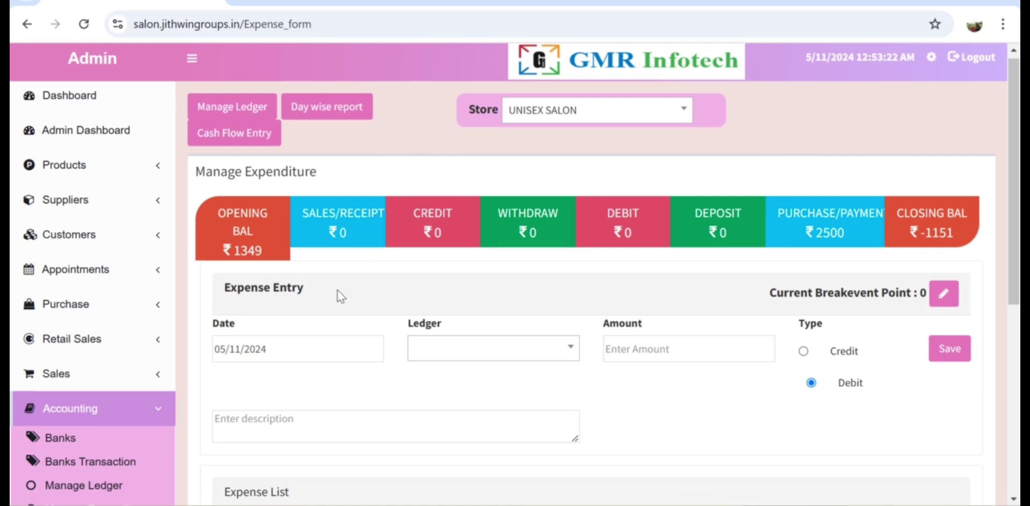
scroll(337, 289, "down", 2)
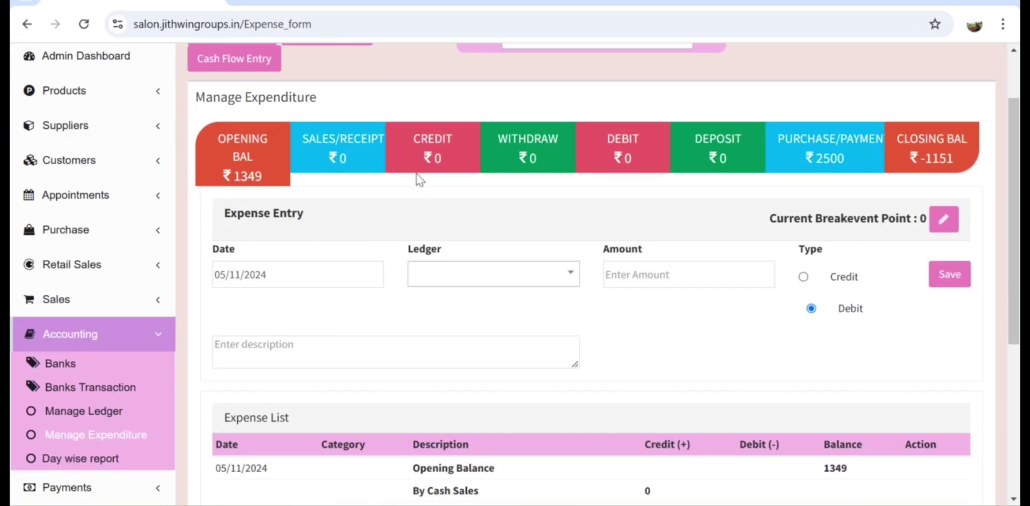
left_click_drag(225, 181, 298, 179)
left_click(886, 198)
left_click_drag(954, 158, 921, 158)
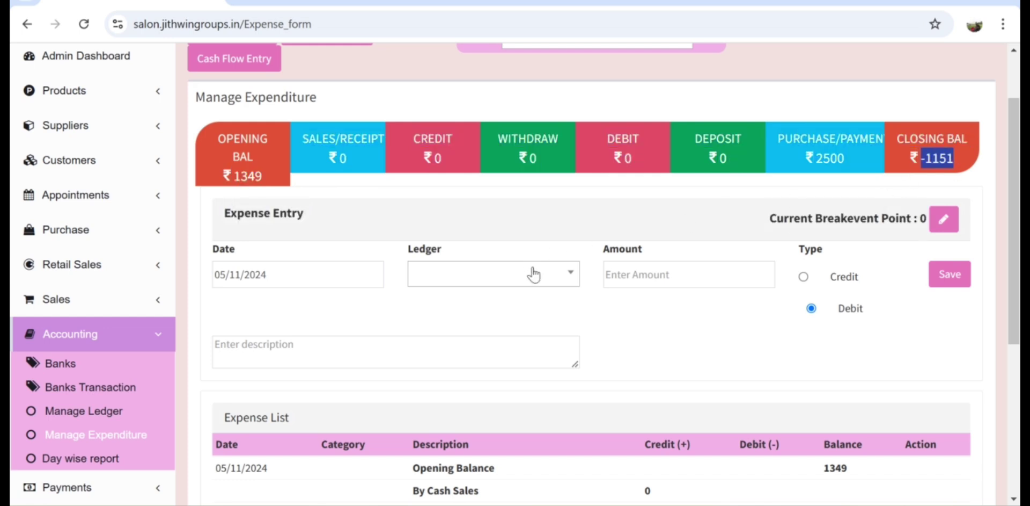
scroll(534, 275, "up", 2)
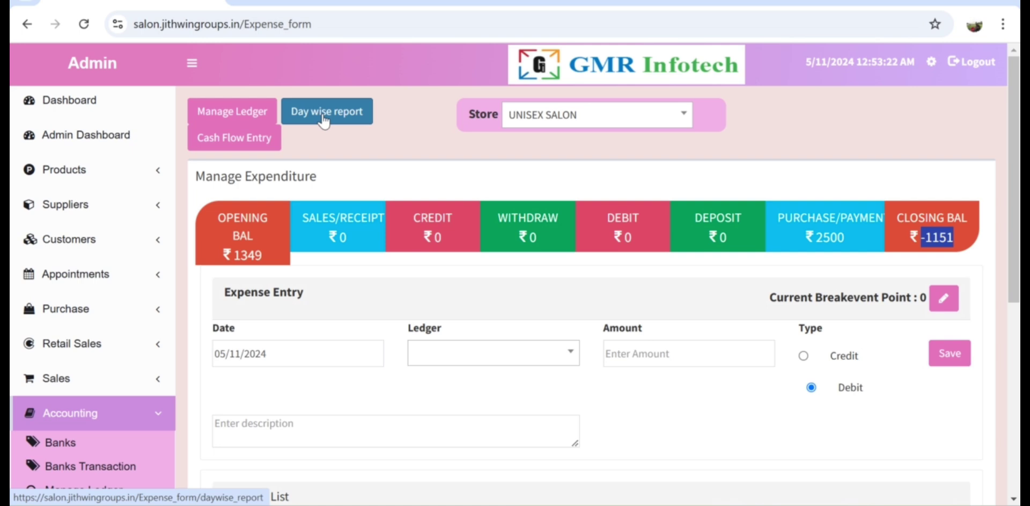
scroll(239, 137, "down", 2)
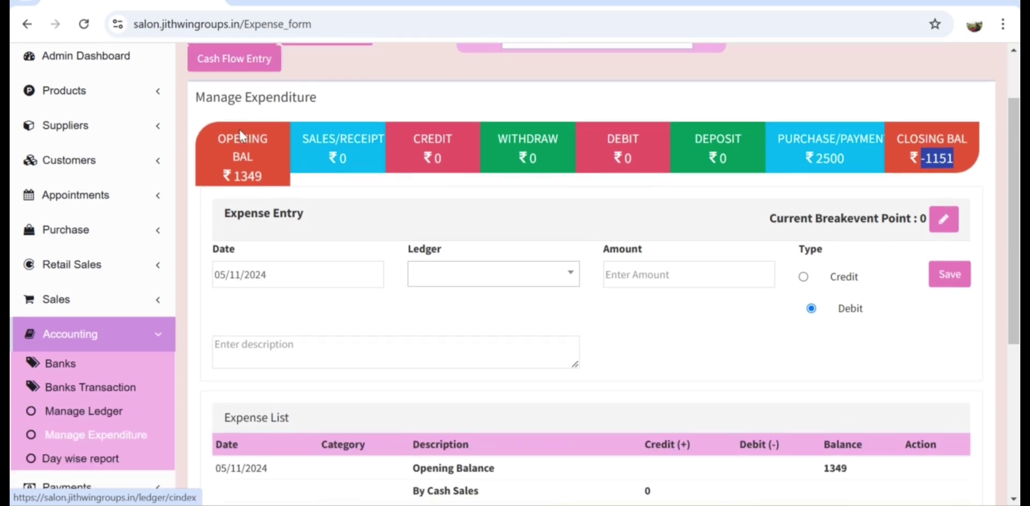
Open the Day wise report and set its date to 08/11/2024.
scroll(239, 127, "down", 6)
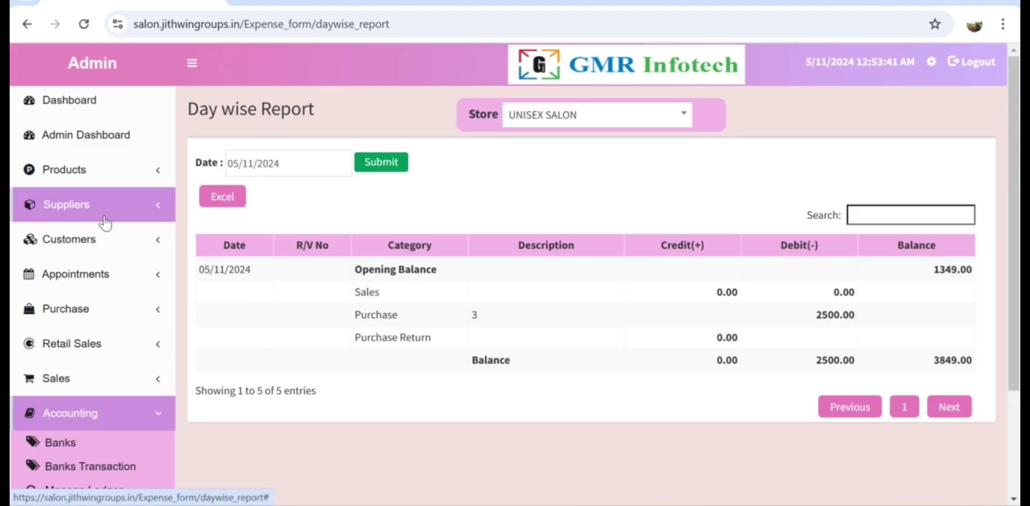
left_click(317, 170)
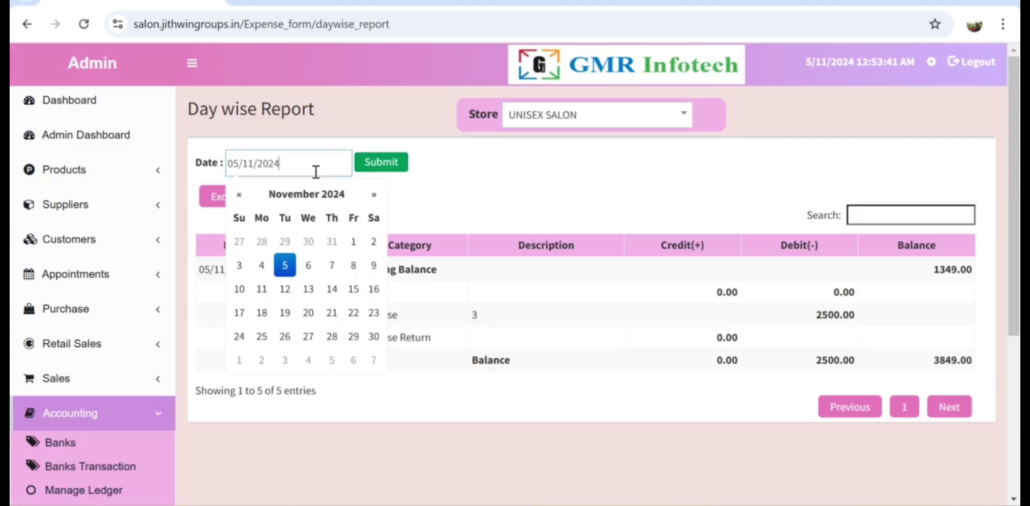
left_click(352, 265)
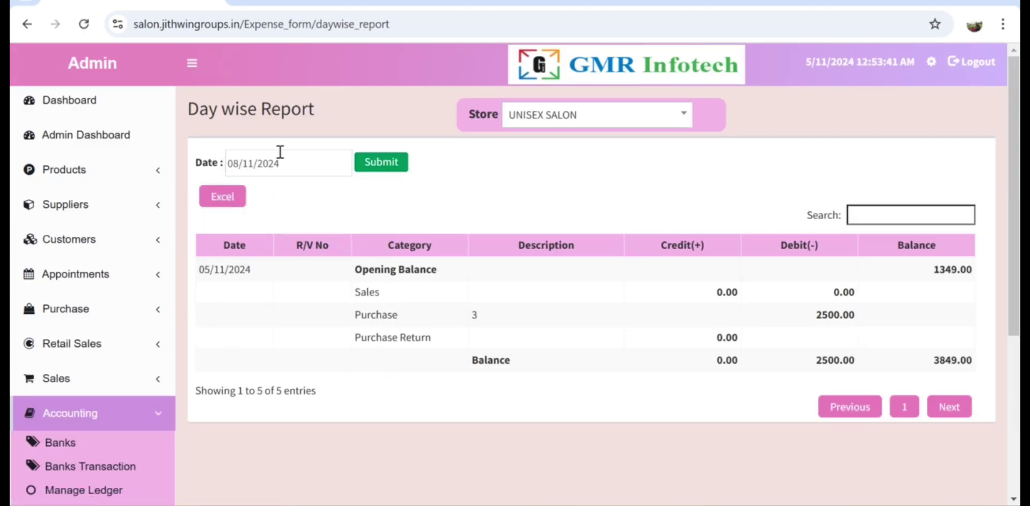
Generate the Day wise report for 10/10/2024.
left_click(279, 155)
left_click(240, 194)
left_click(332, 264)
left_click(379, 163)
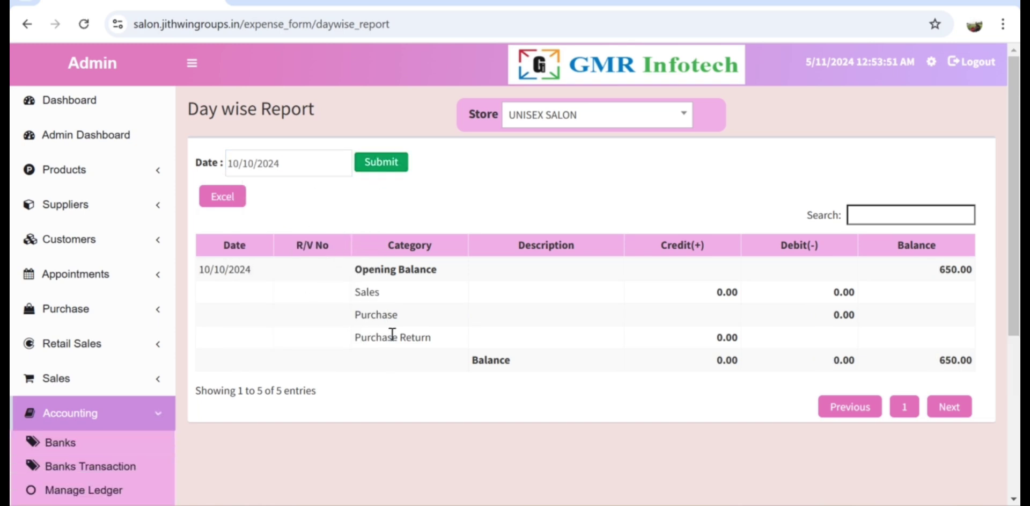
Examine the report's opening balance, sales and purchase debits, and final balance row.
left_click_drag(923, 278, 1000, 274)
left_click(943, 360)
left_click_drag(942, 270, 1013, 268)
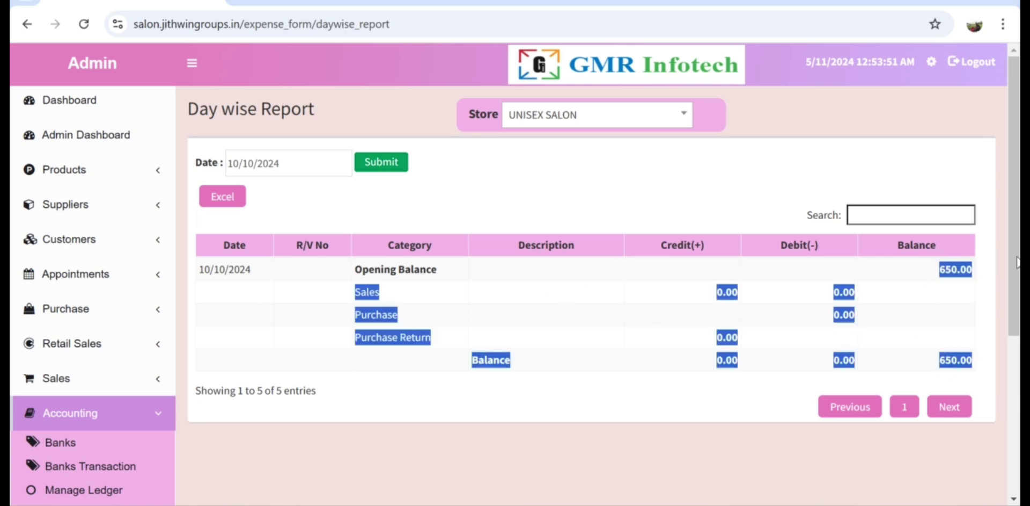
left_click(868, 308)
left_click_drag(862, 292, 833, 292)
left_click_drag(840, 315, 857, 315)
left_click_drag(849, 359, 905, 379)
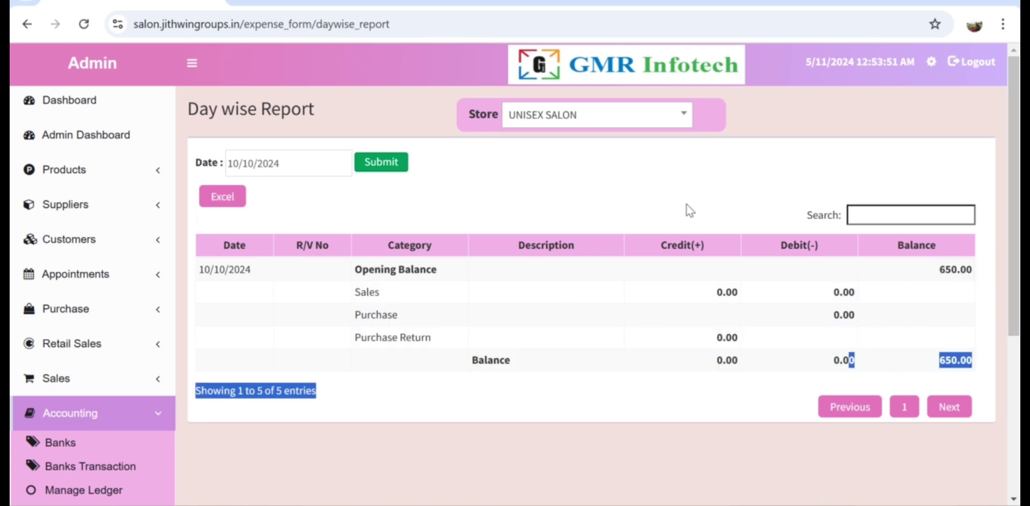
Change the report date to 31/10/2024 and examine the Sales and Purchase Return rows.
left_click(293, 171)
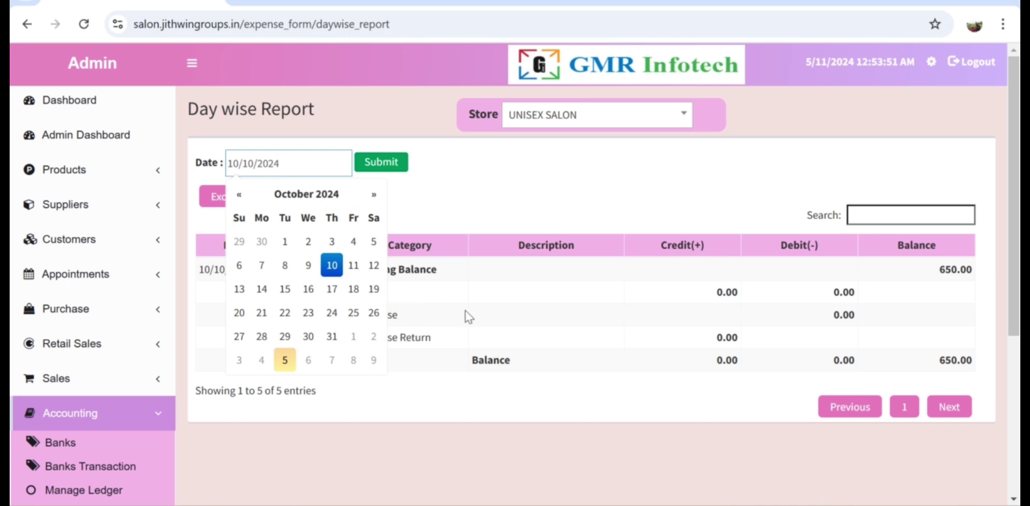
left_click(338, 332)
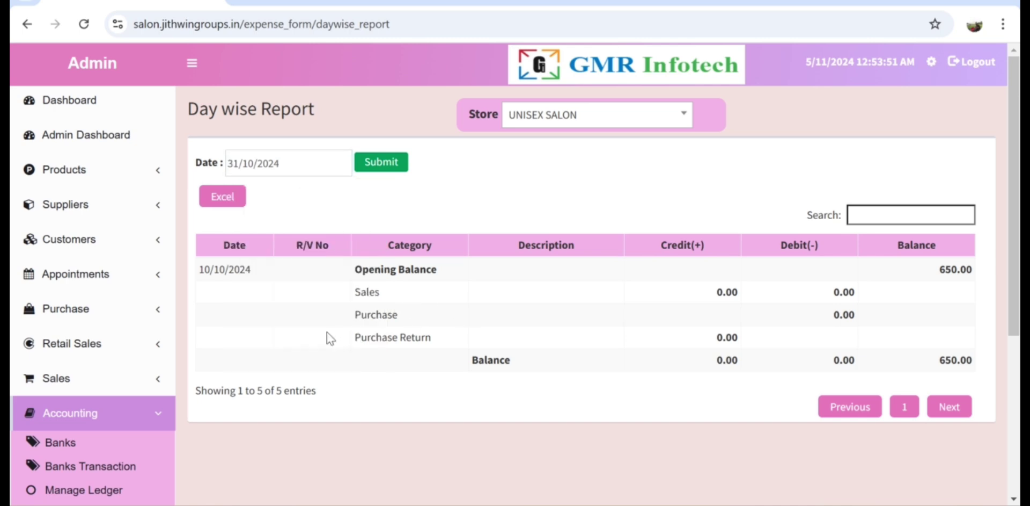
left_click_drag(355, 292, 380, 292)
left_click(371, 335)
left_click_drag(371, 336, 431, 337)
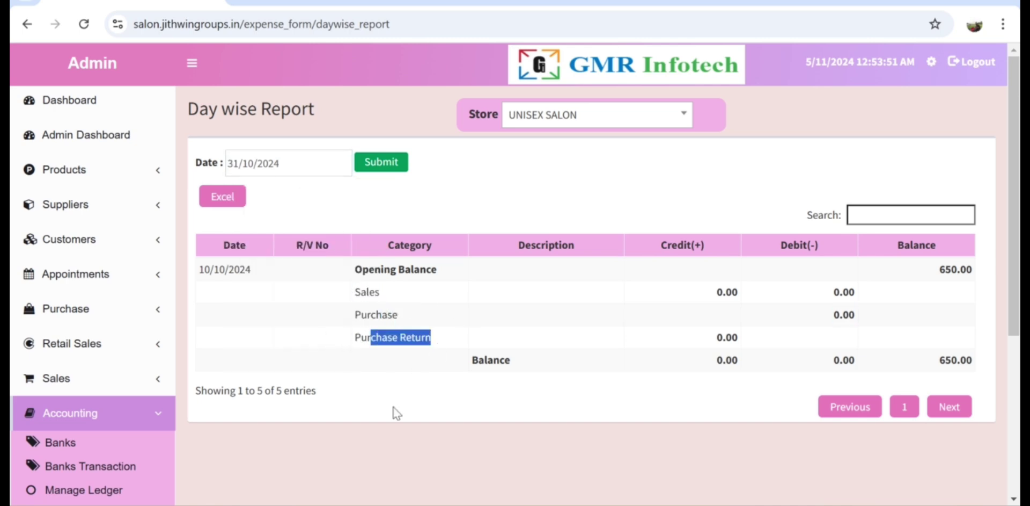
left_click(395, 413)
Open the Sales Inv Payment form under Payments and examine its invoice number choices.
scroll(227, 348, "down", 3)
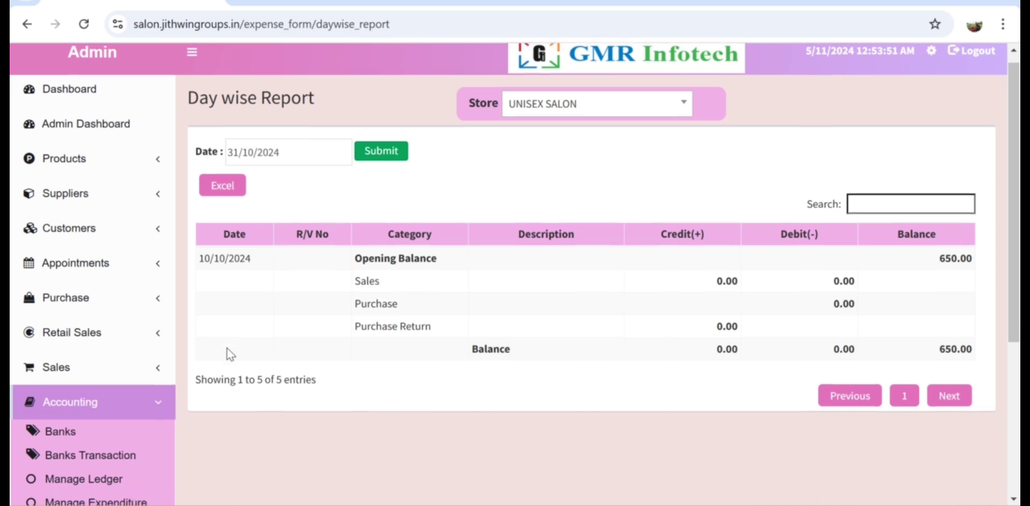
left_click(109, 265)
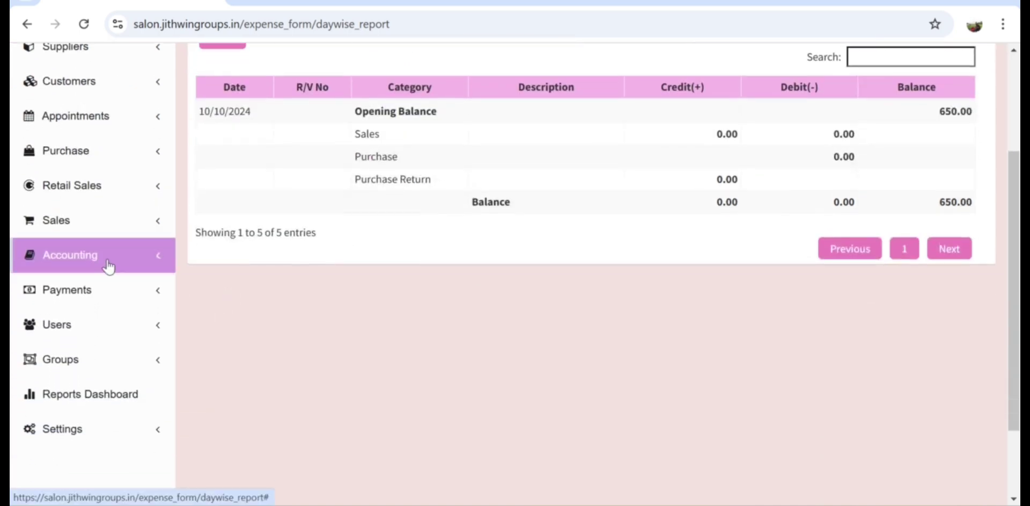
left_click(92, 313)
scroll(92, 314, "down", 2)
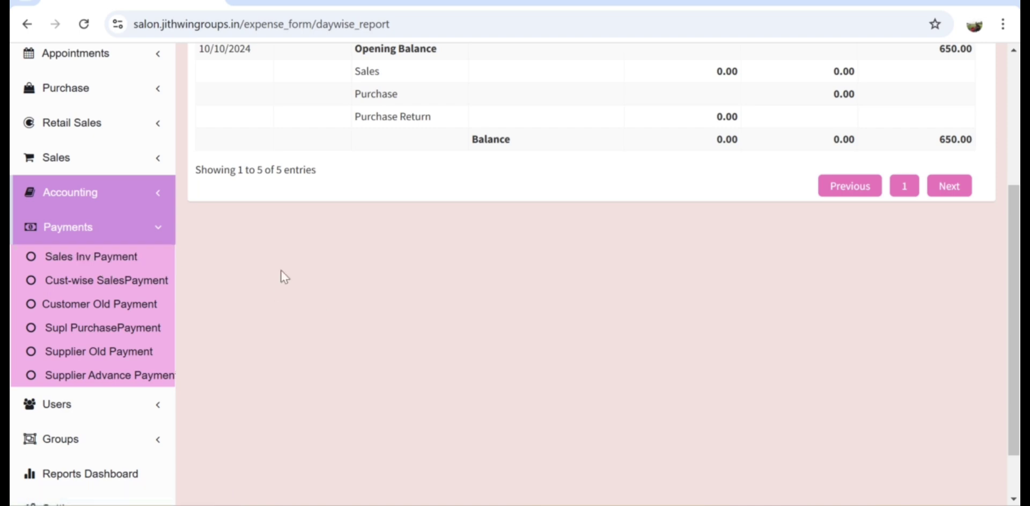
left_click(152, 260)
left_click(382, 243)
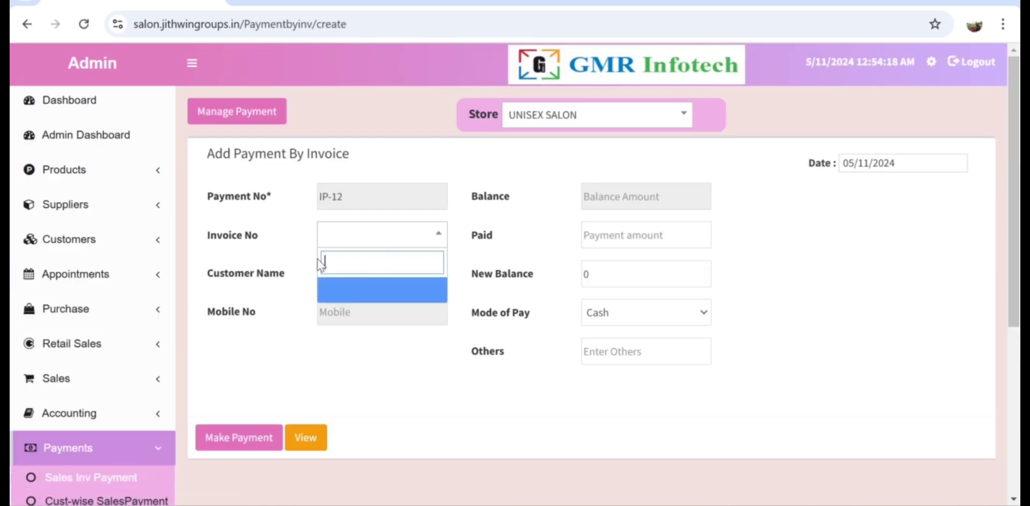
scroll(238, 282, "down", 1)
scroll(238, 285, "down", 3)
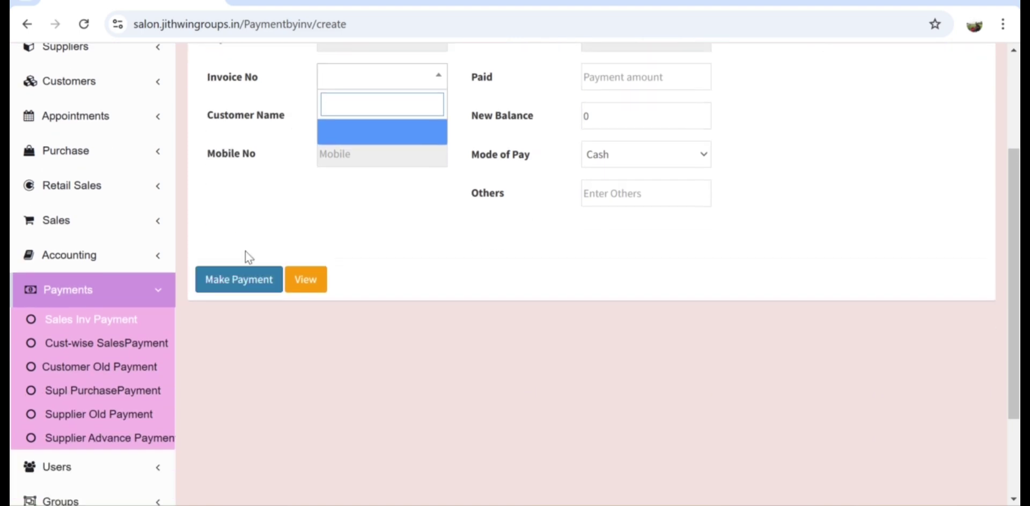
Examine the mobile number choices in the Cust-wise SalesPayment form, and view the Customer Old Payment form.
left_click(112, 343)
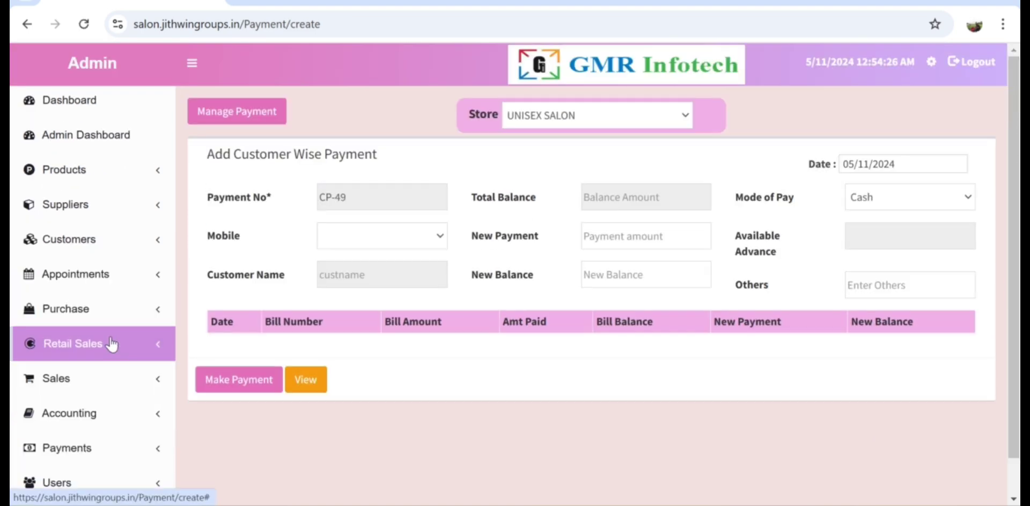
left_click(337, 236)
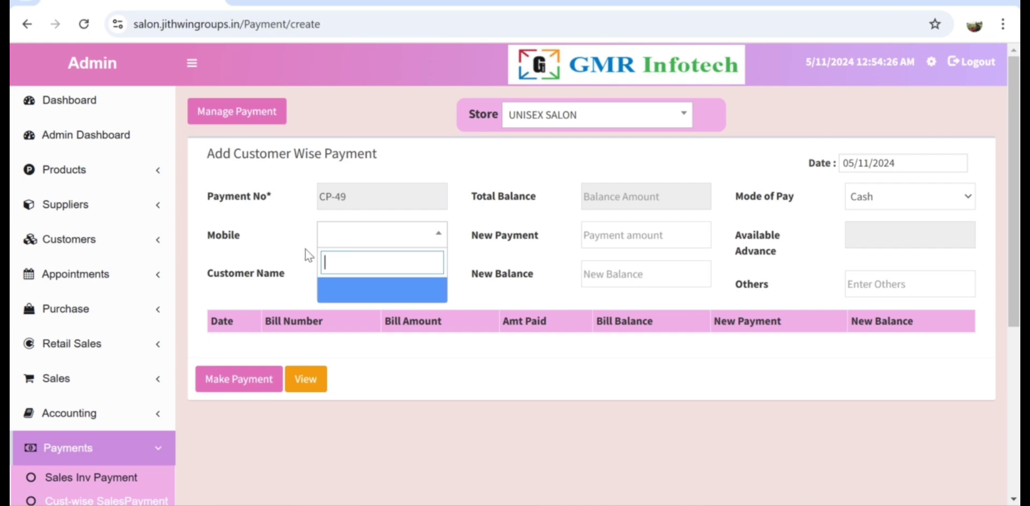
scroll(329, 269, "down", 3)
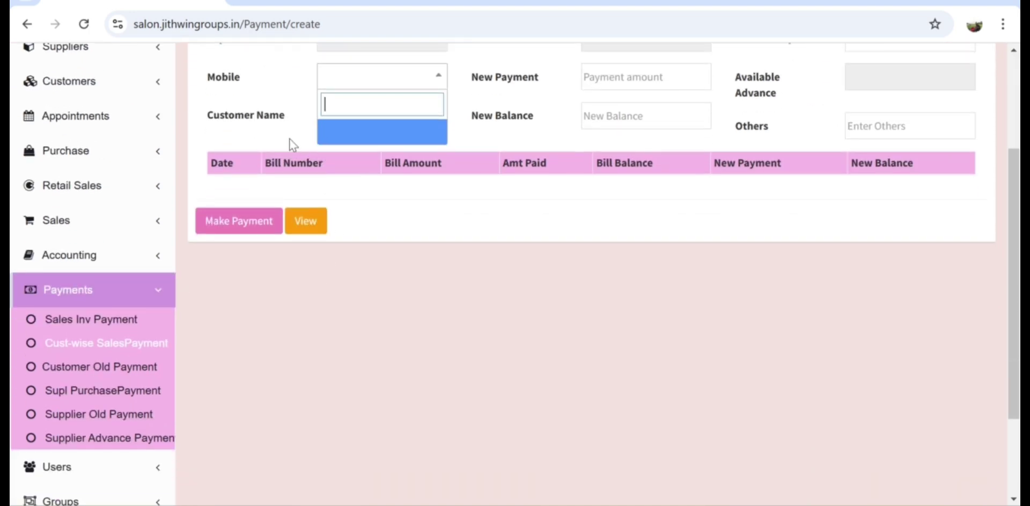
left_click(118, 371)
scroll(121, 419, "down", 3)
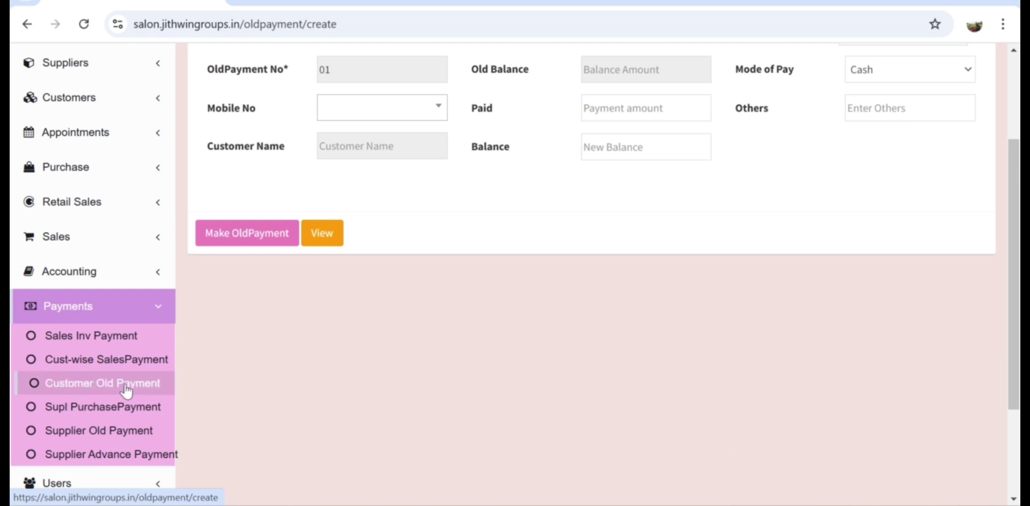
Open the Supl PurchasePayment form and select the listed supplier to load the pending bill.
left_click(119, 408)
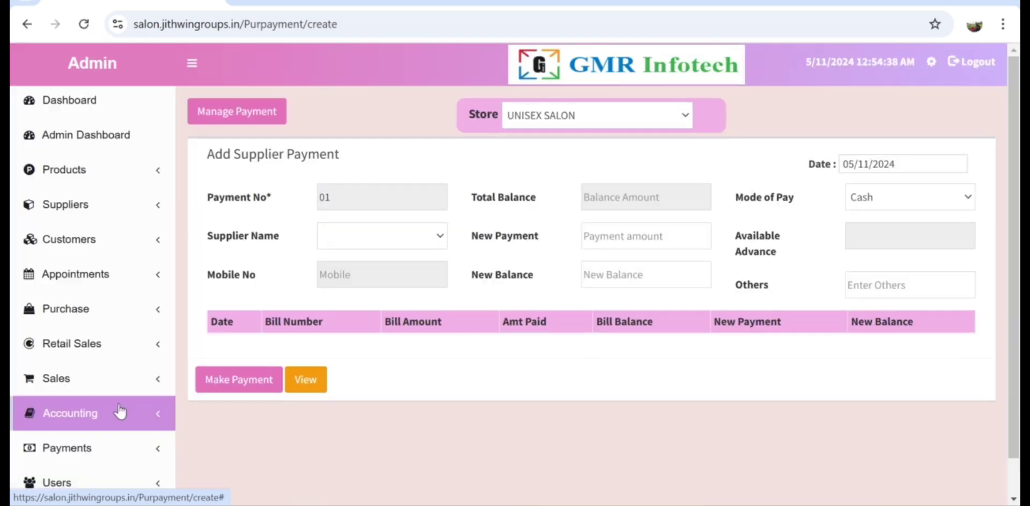
left_click(354, 243)
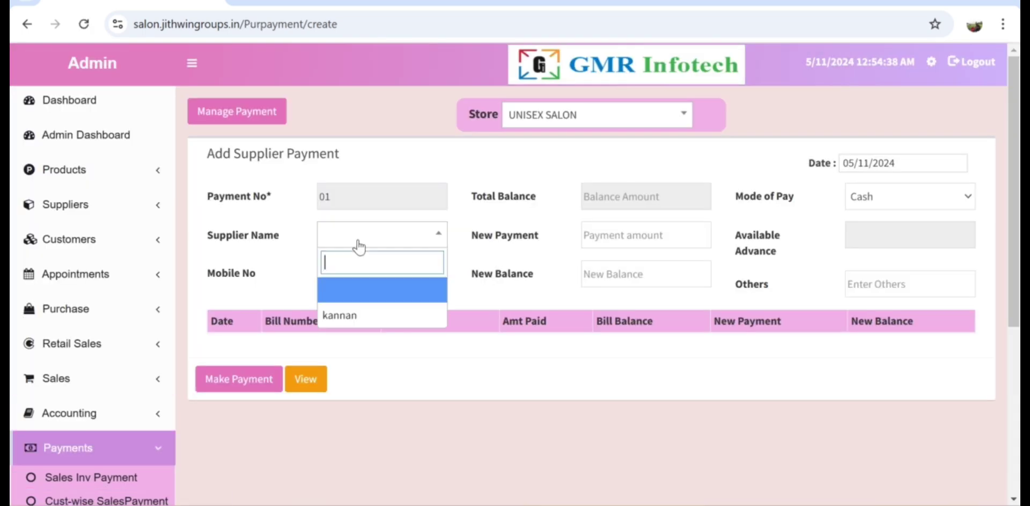
left_click(375, 312)
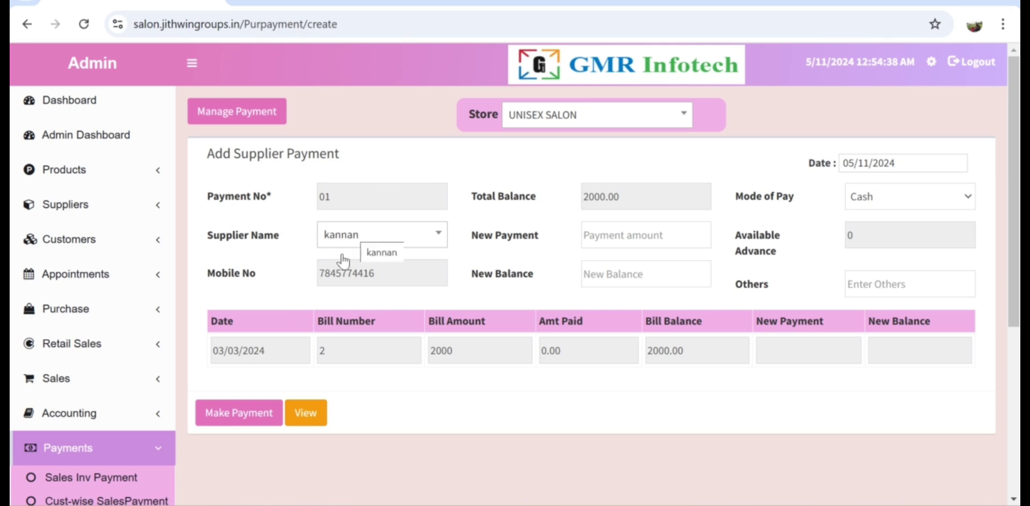
Examine the supplier bill's date, number and balance, and the New Payment and New Balance fields.
left_click_drag(258, 349, 205, 347)
key("Tab")
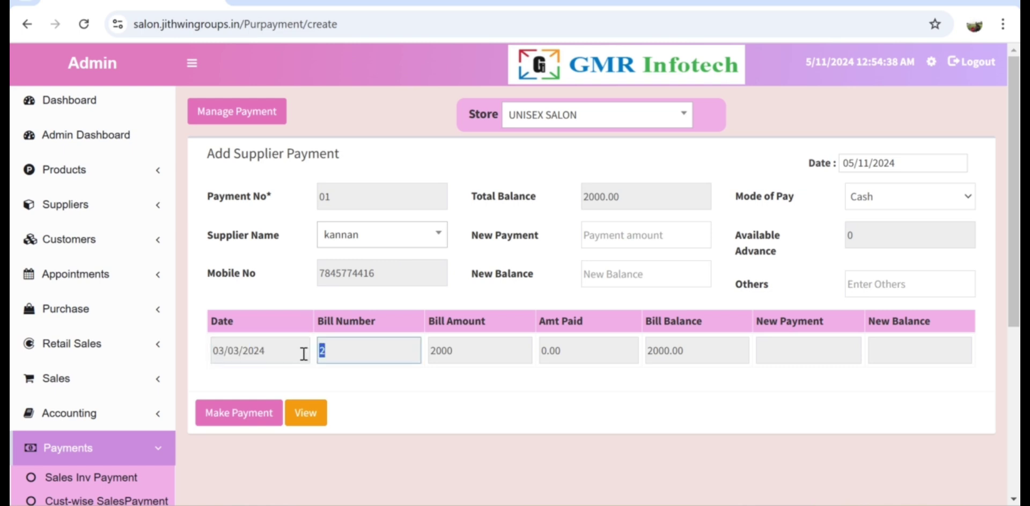
left_click_drag(675, 346, 621, 358)
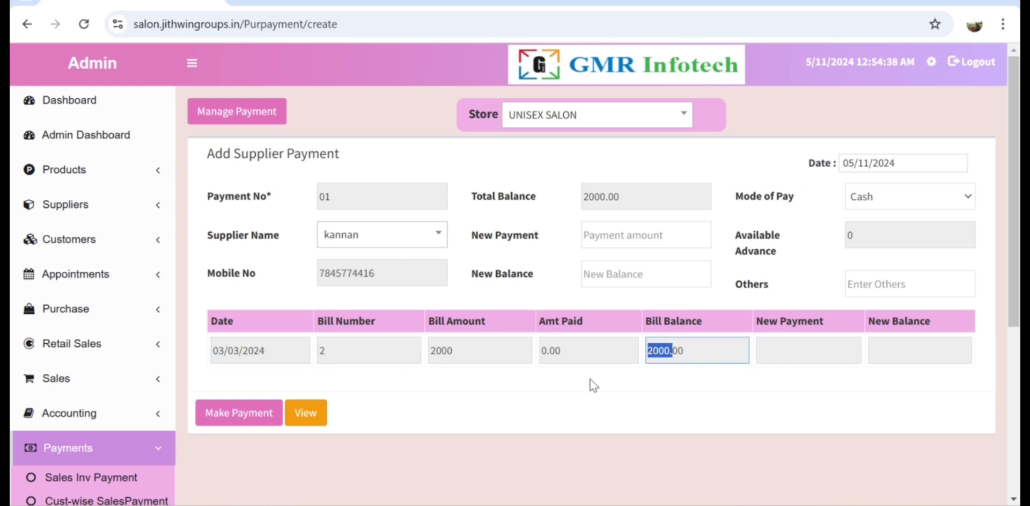
left_click(637, 276)
left_click(633, 235)
left_click(633, 274)
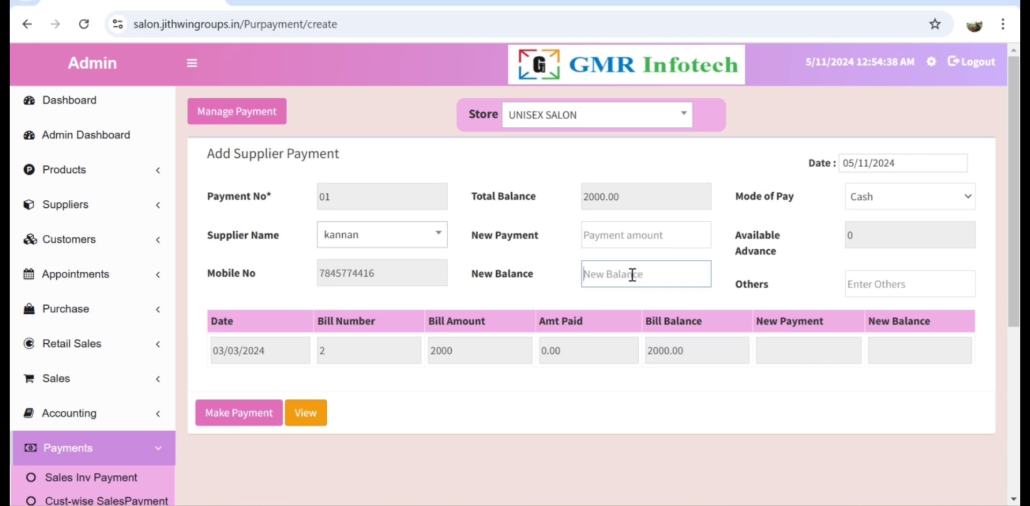
Open the Supplier Advance Payment form, select the first listed supplier and enter 5000 as the paid amount.
scroll(376, 368, "down", 1)
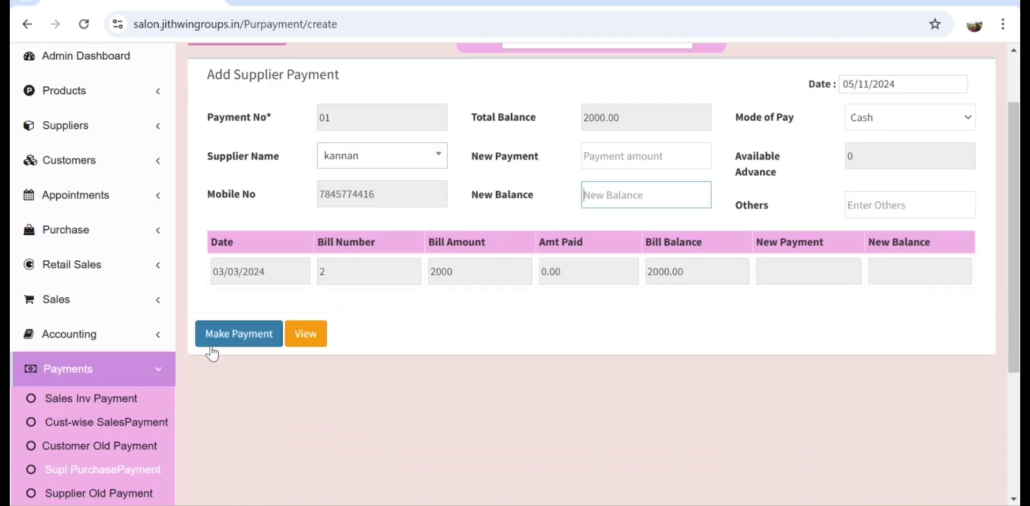
scroll(115, 418, "down", 2)
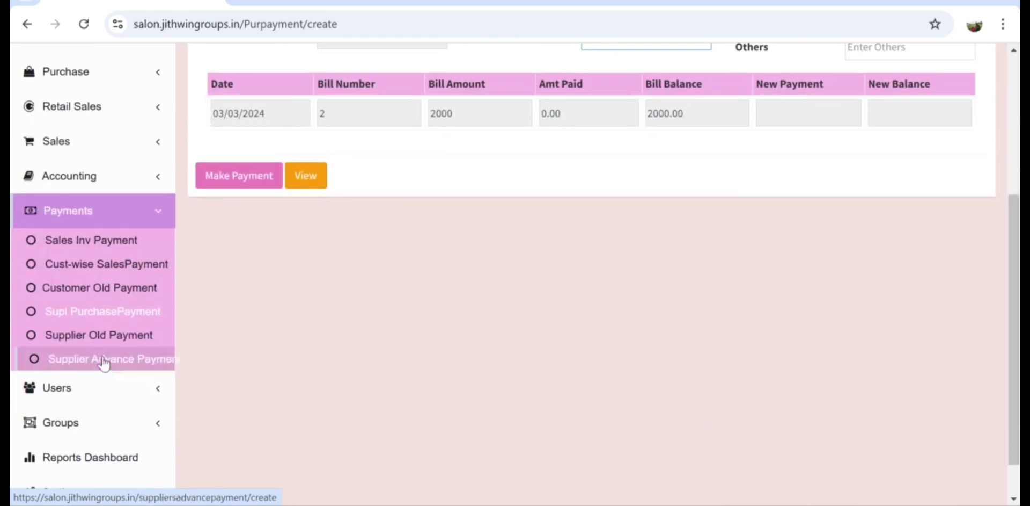
left_click(107, 364)
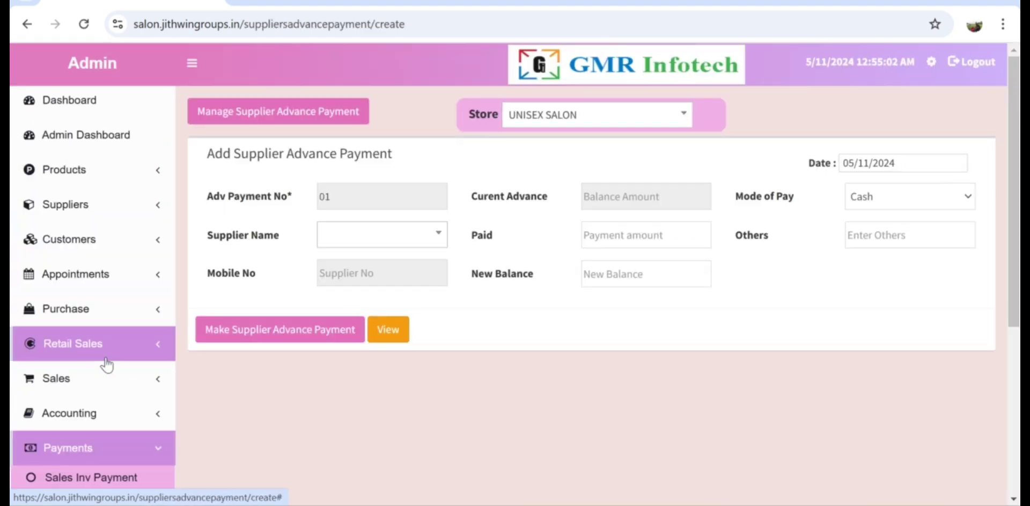
left_click(360, 246)
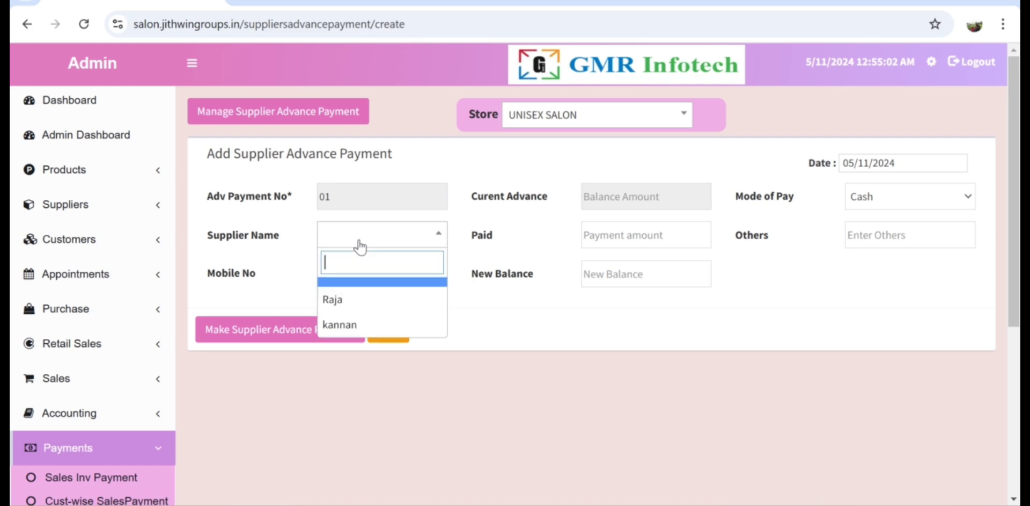
left_click(340, 304)
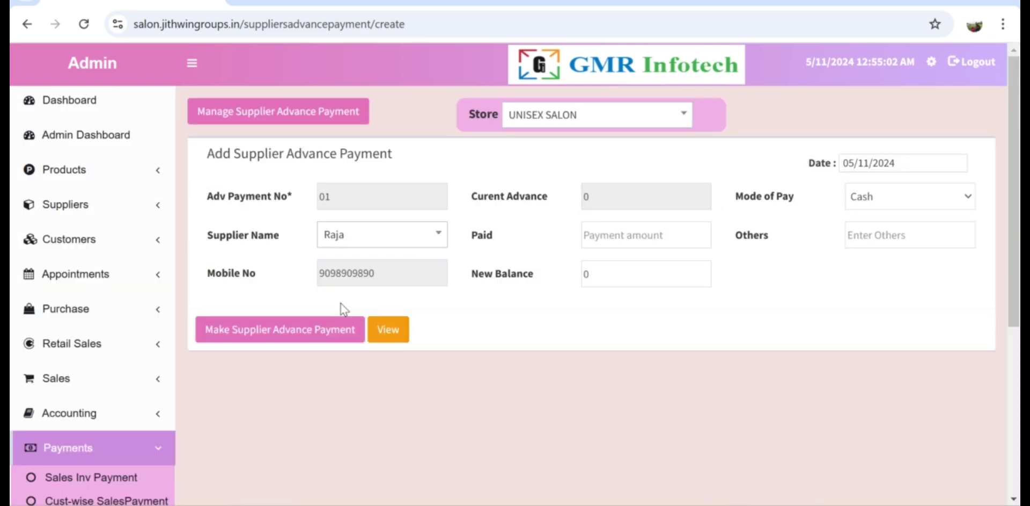
left_click(653, 242)
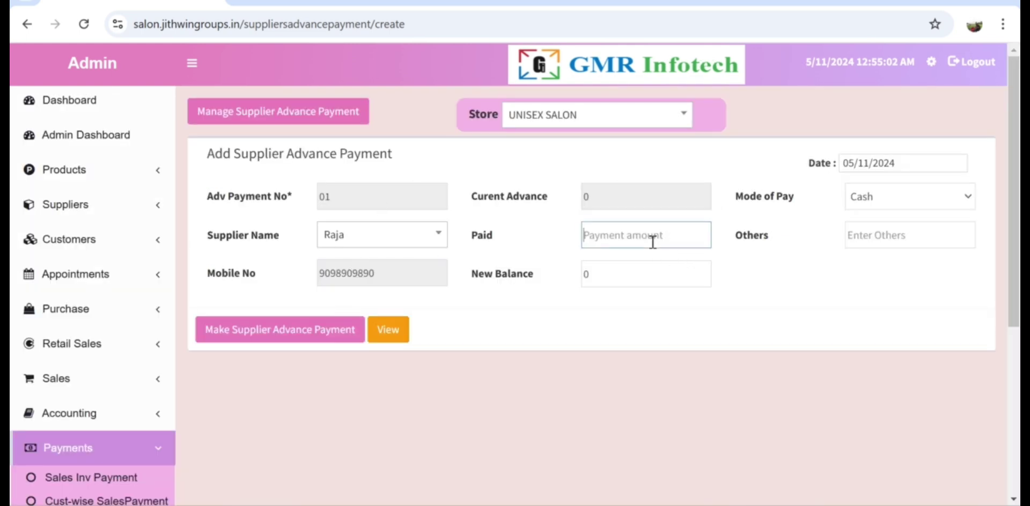
type("5000")
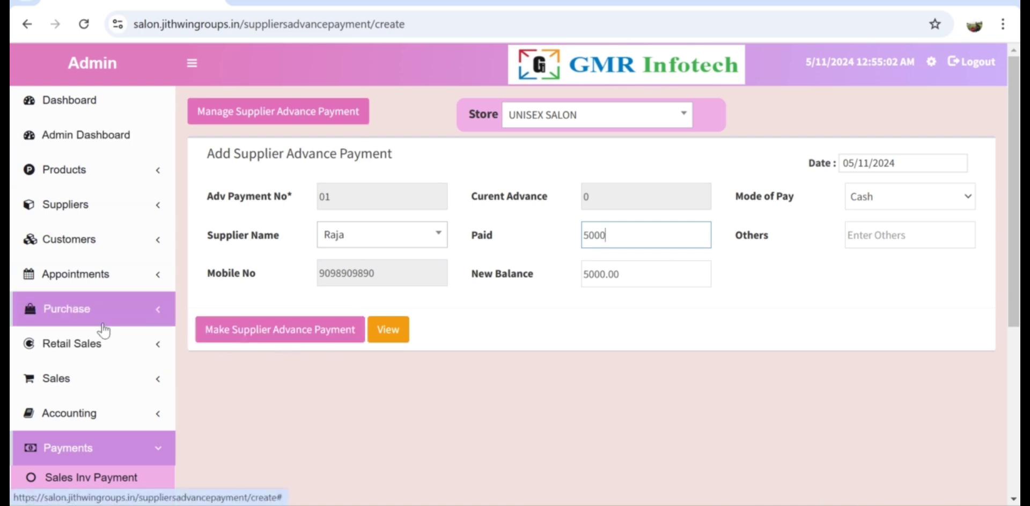
View the options available under Users and open the Add Group form.
scroll(175, 428, "down", 4)
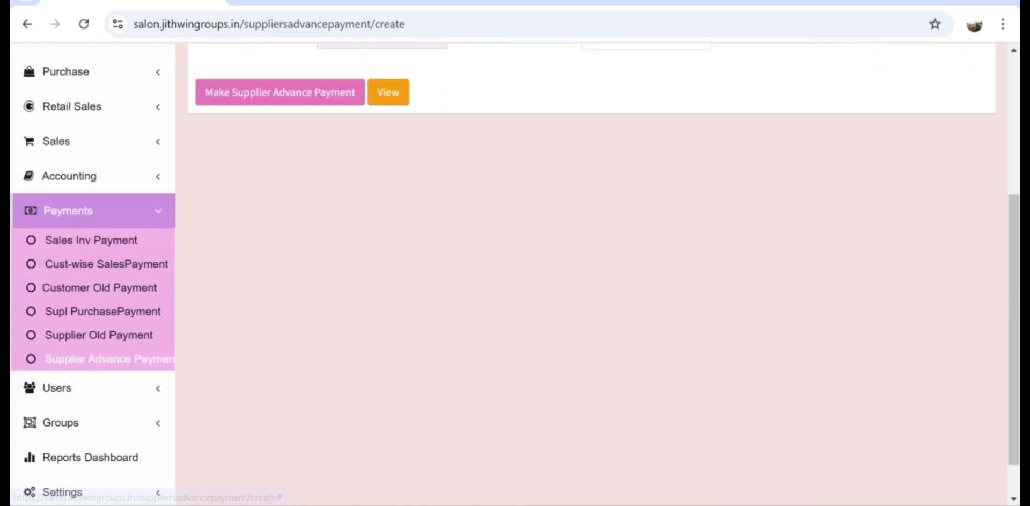
left_click(59, 390)
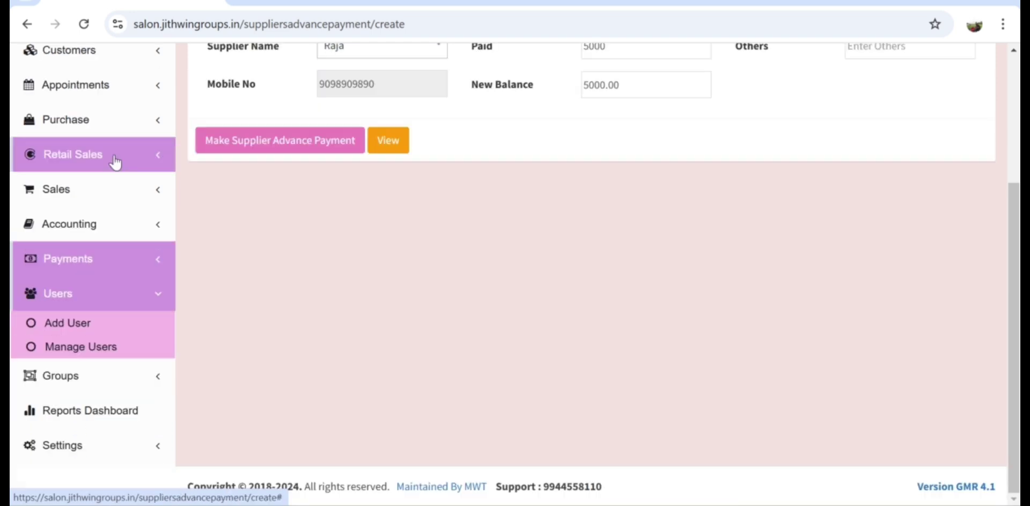
left_click(79, 374)
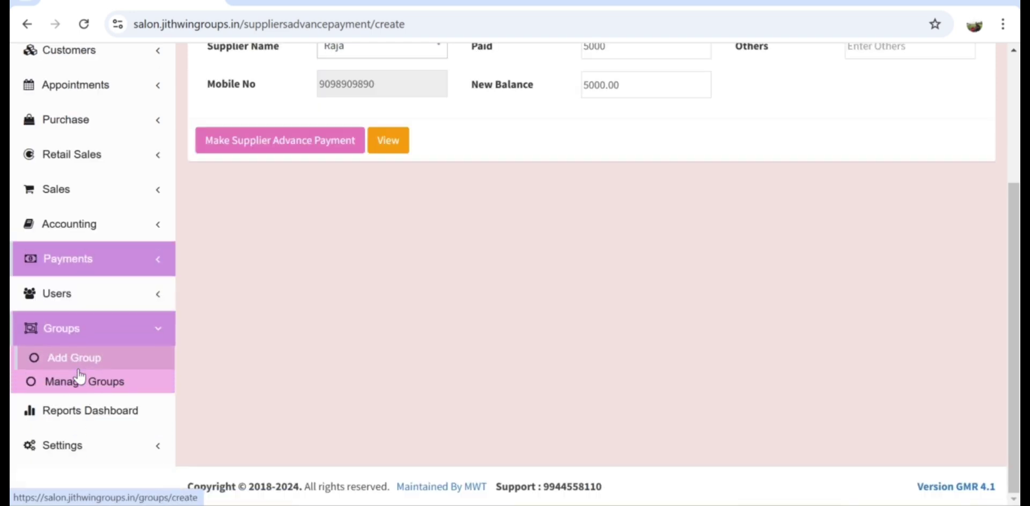
left_click(91, 357)
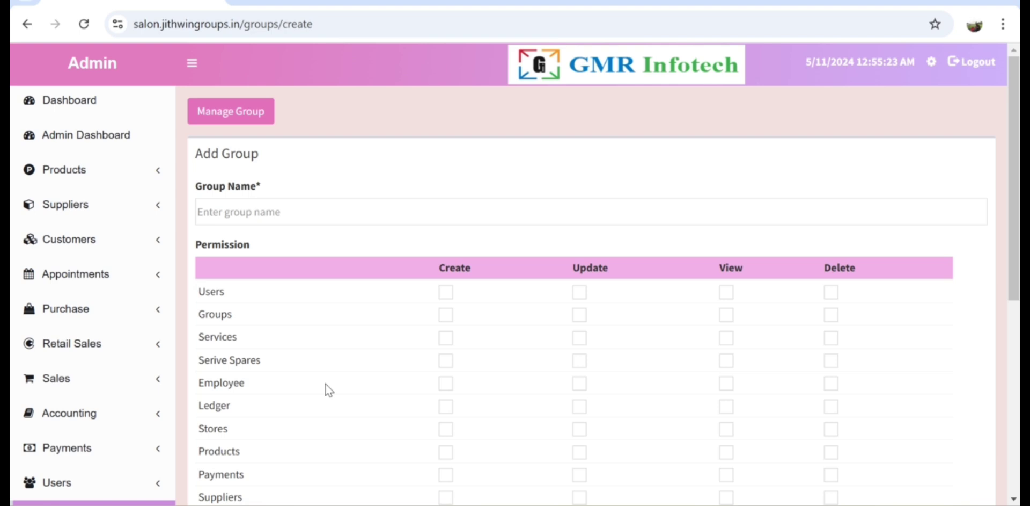
Enter Staff as the group name and examine the Create, Update, View and Delete permission options.
left_click(268, 211)
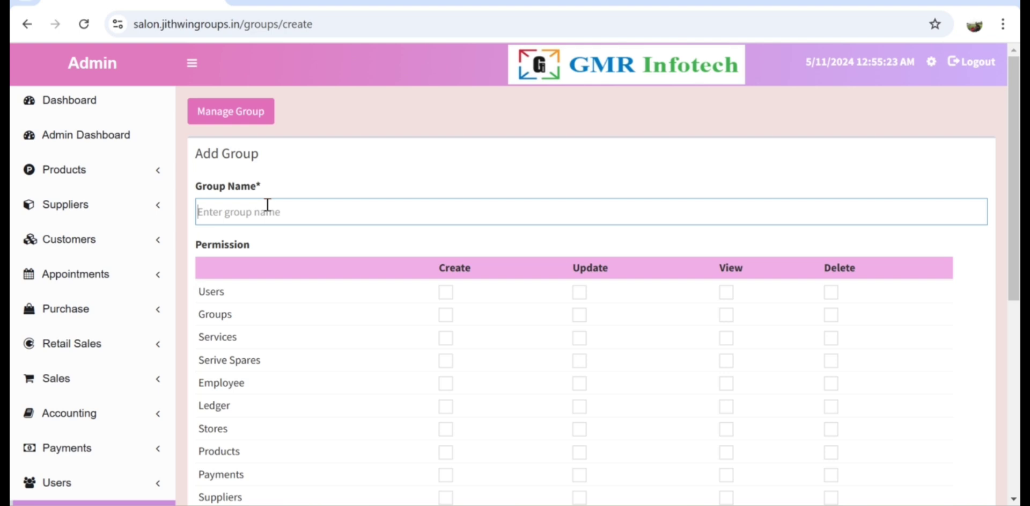
type("Staff")
scroll(278, 265, "down", 3)
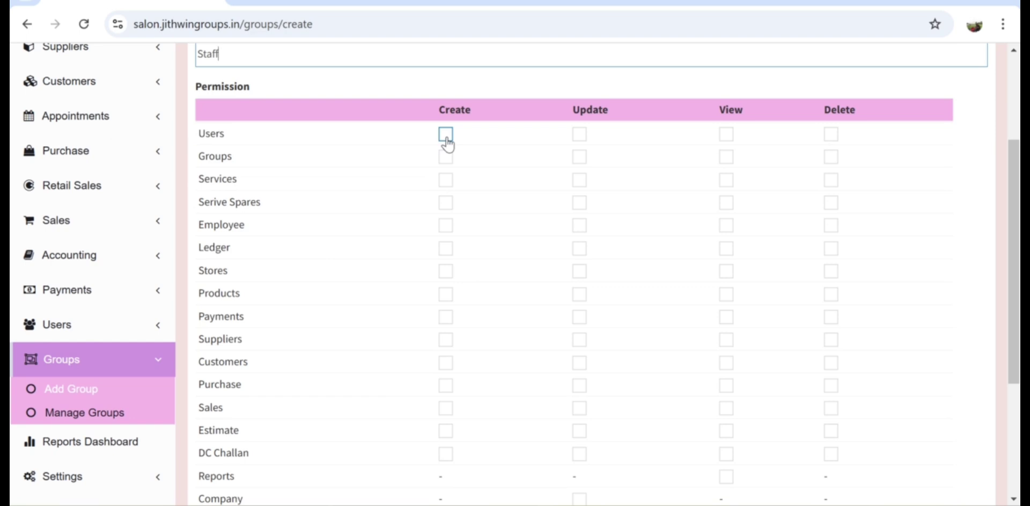
left_click_drag(234, 57, 183, 67)
left_click(446, 135)
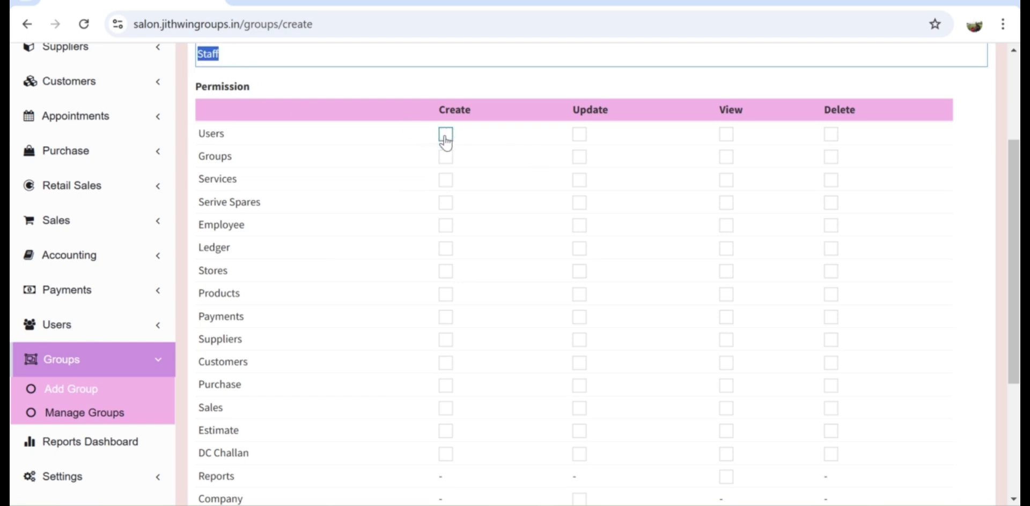
Grant the Staff group Create, Update, View and Delete permissions on Users, plus Create permission on Ledger.
left_click(579, 135)
left_click(727, 135)
left_click(831, 136)
left_click(445, 248)
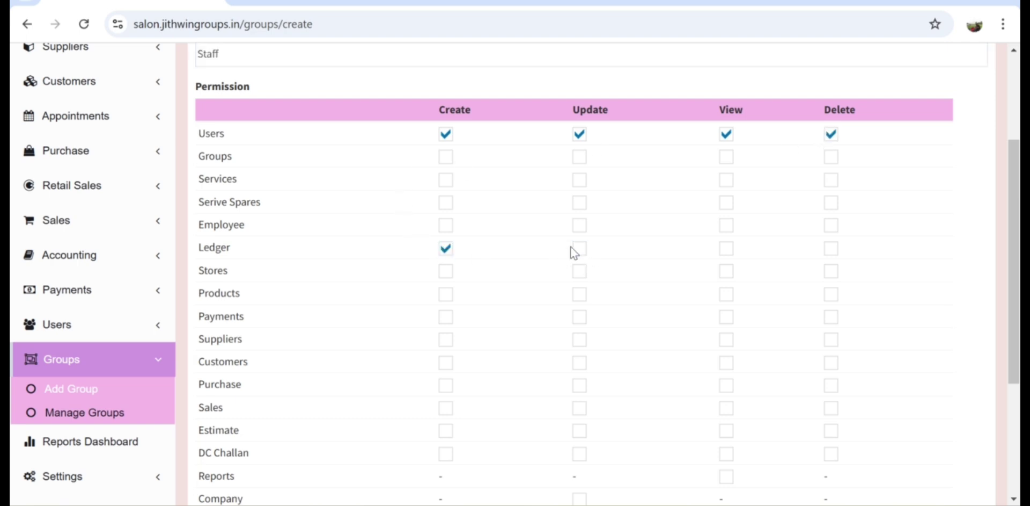
left_click_drag(213, 225, 246, 227)
left_click_drag(237, 294, 194, 279)
left_click_drag(218, 293, 223, 378)
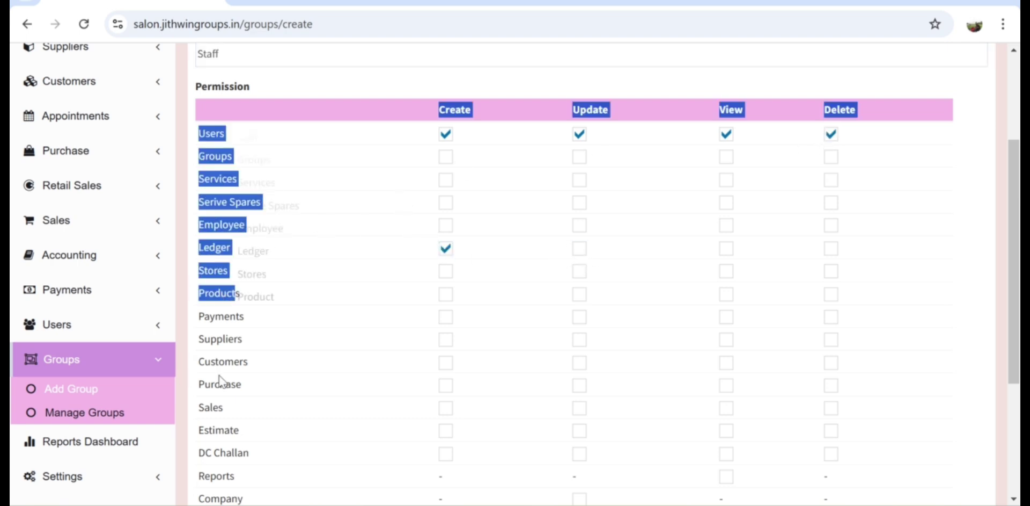
left_click(272, 362)
Grant the Staff group Update permission on DC Challan and review the group name and permission table.
scroll(241, 374, "down", 1)
scroll(241, 374, "down", 3)
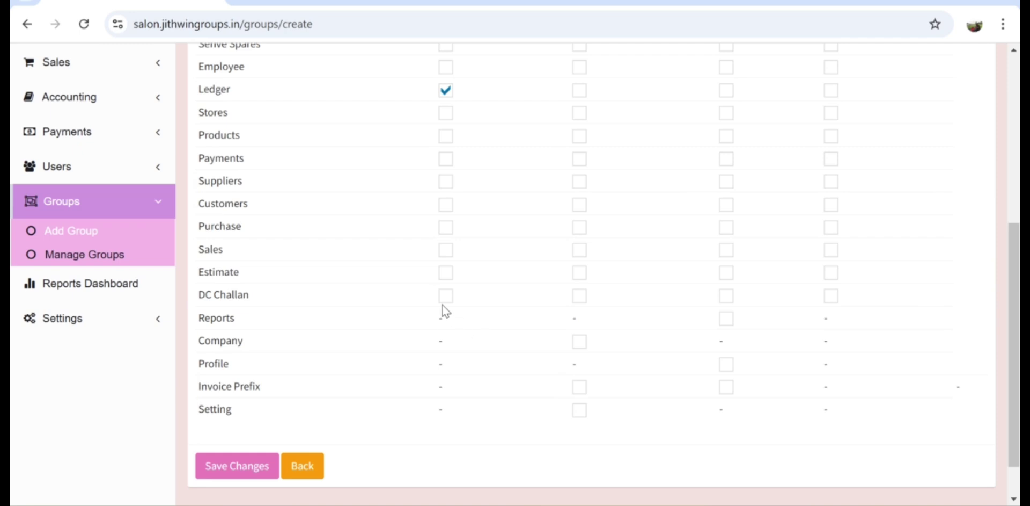
left_click(580, 295)
scroll(543, 291, "up", 6)
left_click_drag(255, 217, 107, 207)
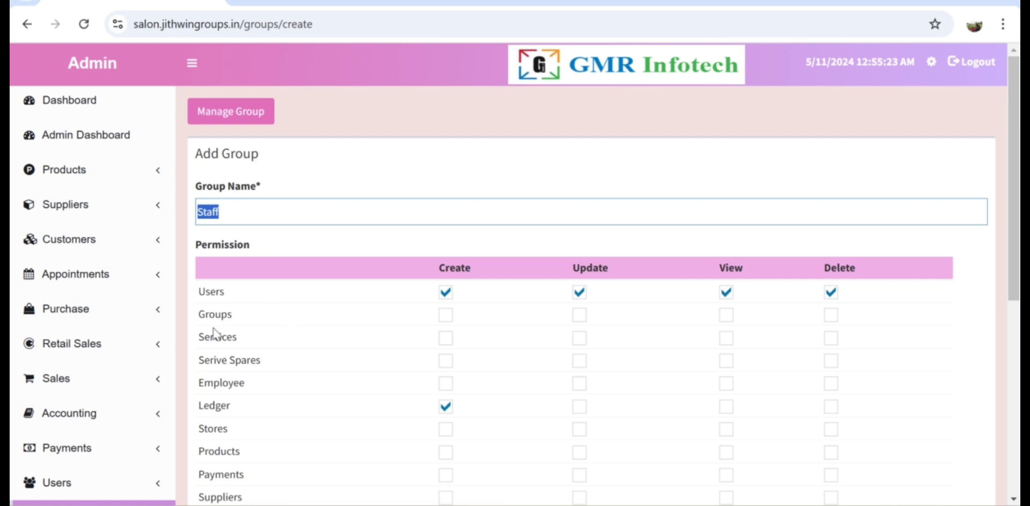
scroll(207, 338, "down", 6)
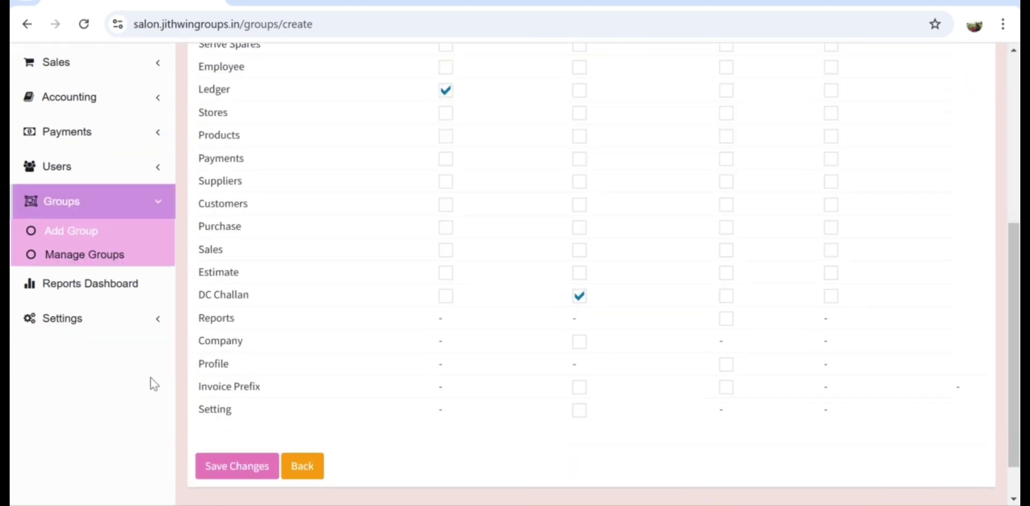
Go to the list of existing groups and open the Billing Staff group for editing.
left_click(107, 262)
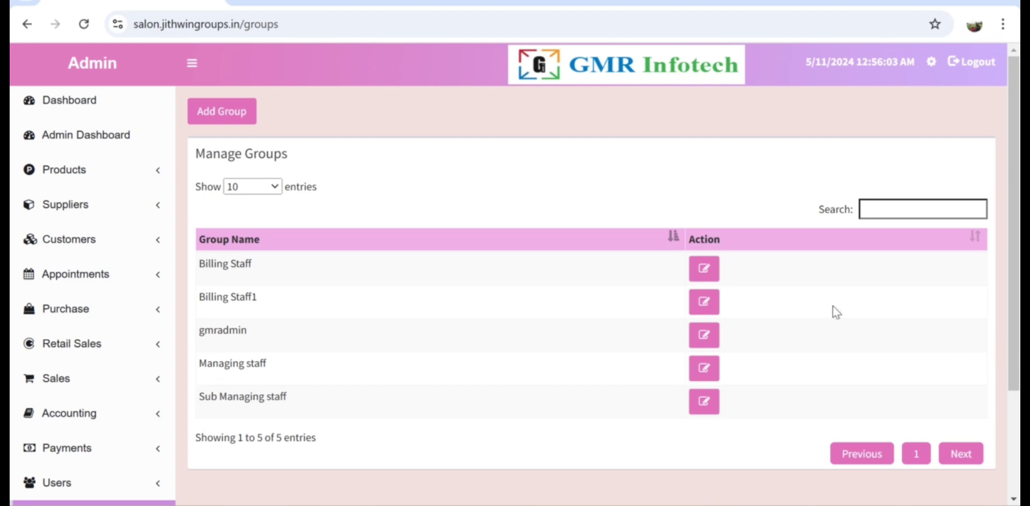
left_click(704, 268)
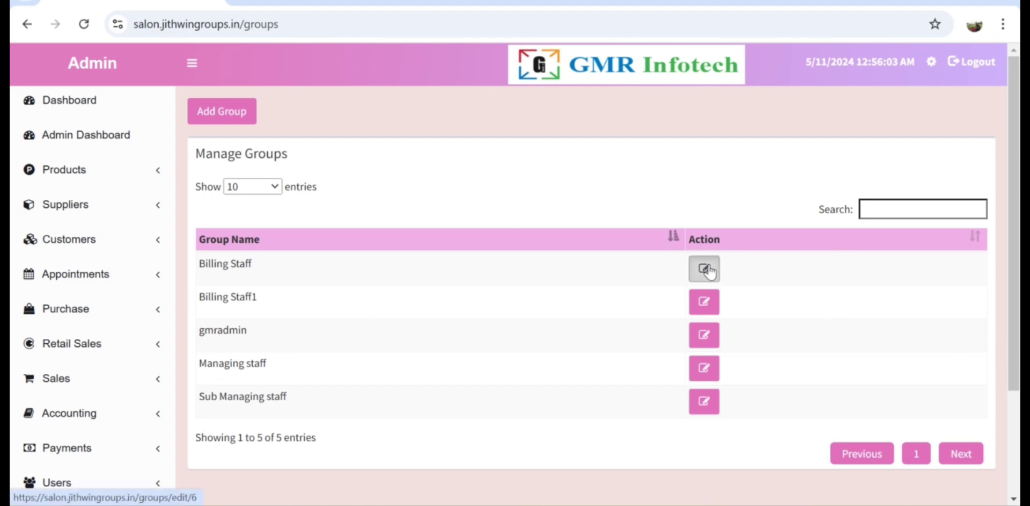
scroll(497, 311, "down", 7)
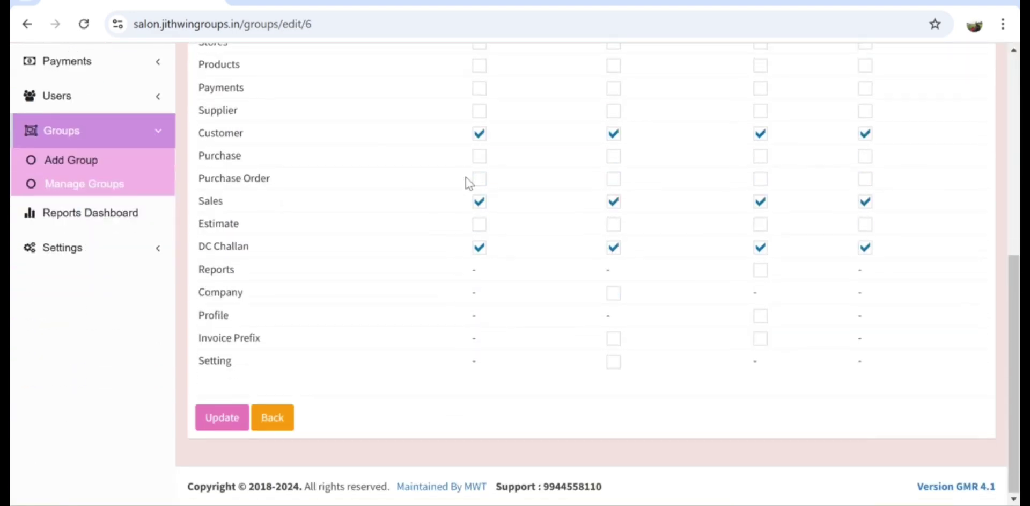
scroll(285, 298, "up", 7)
double_click(234, 214)
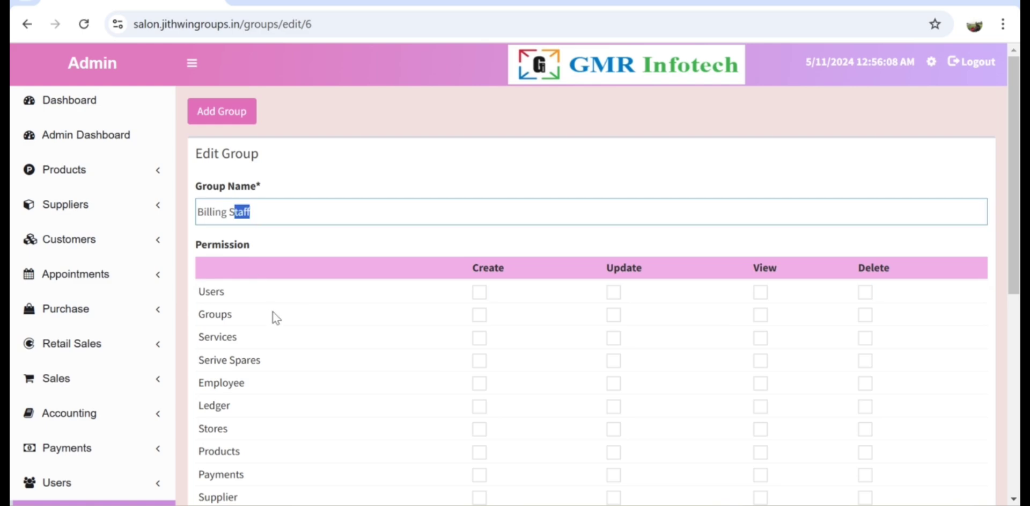
Examine which permissions the Billing Staff group holds, especially for Customer, Sales and DC Challan.
scroll(273, 314, "down", 4)
left_click_drag(234, 284, 518, 313)
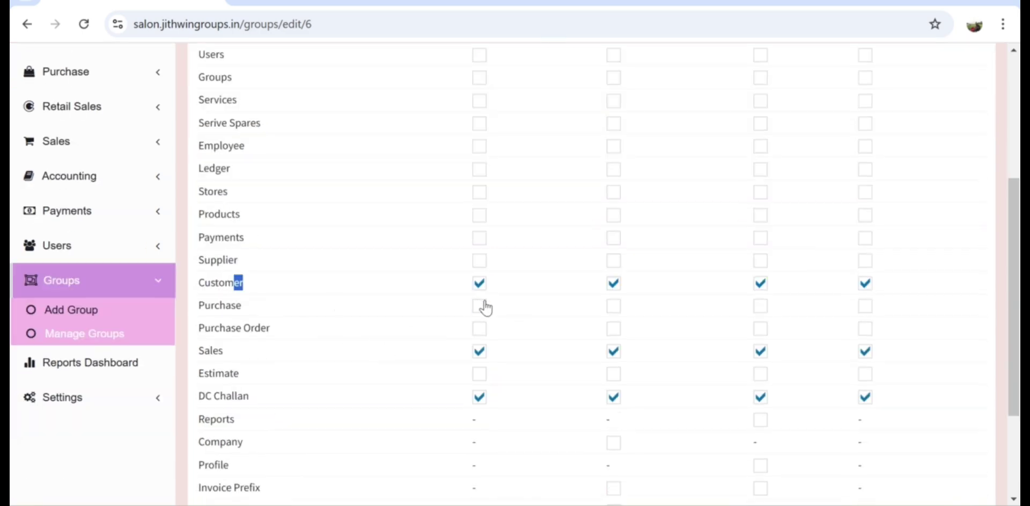
scroll(487, 309, "up", 4)
scroll(917, 325, "down", 4)
scroll(543, 337, "down", 2)
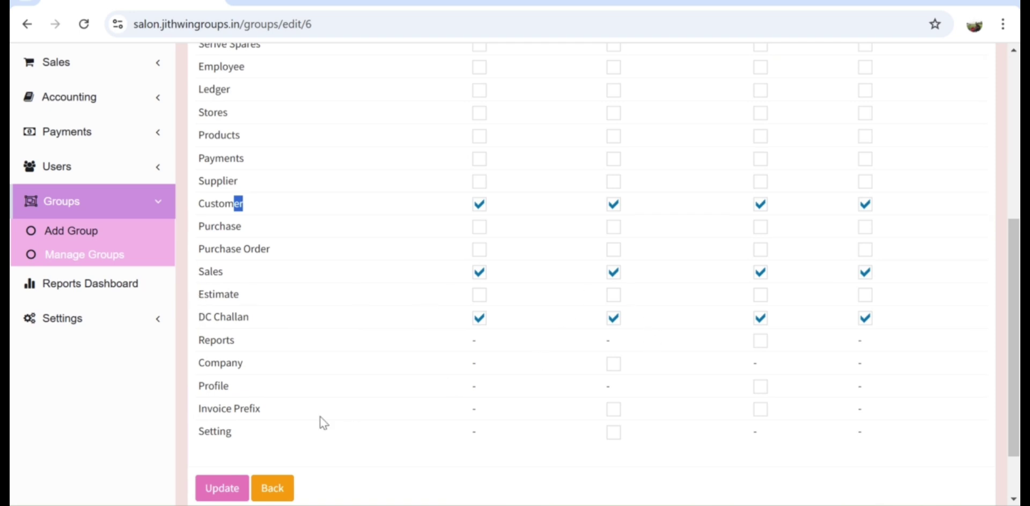
scroll(402, 262, "up", 5)
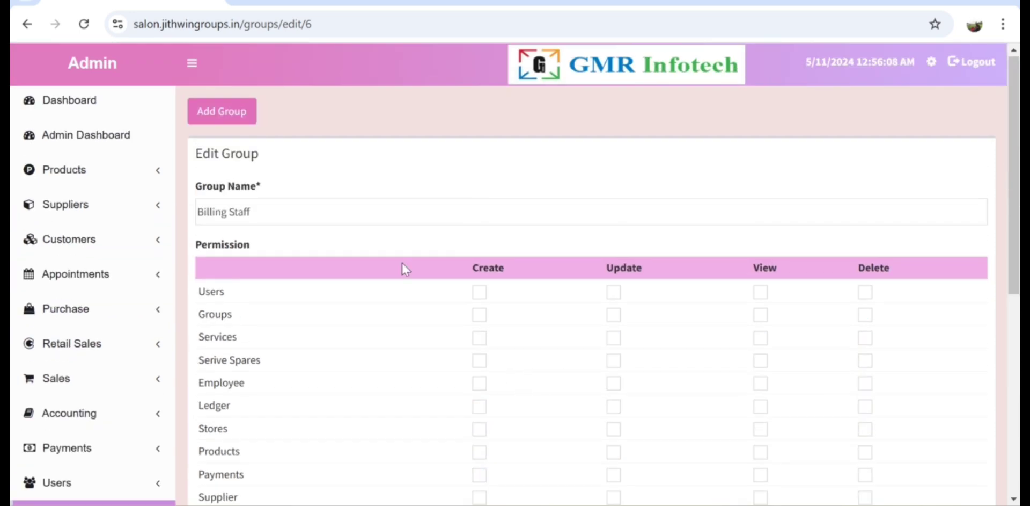
left_click_drag(262, 218, 188, 275)
scroll(189, 327, "down", 5)
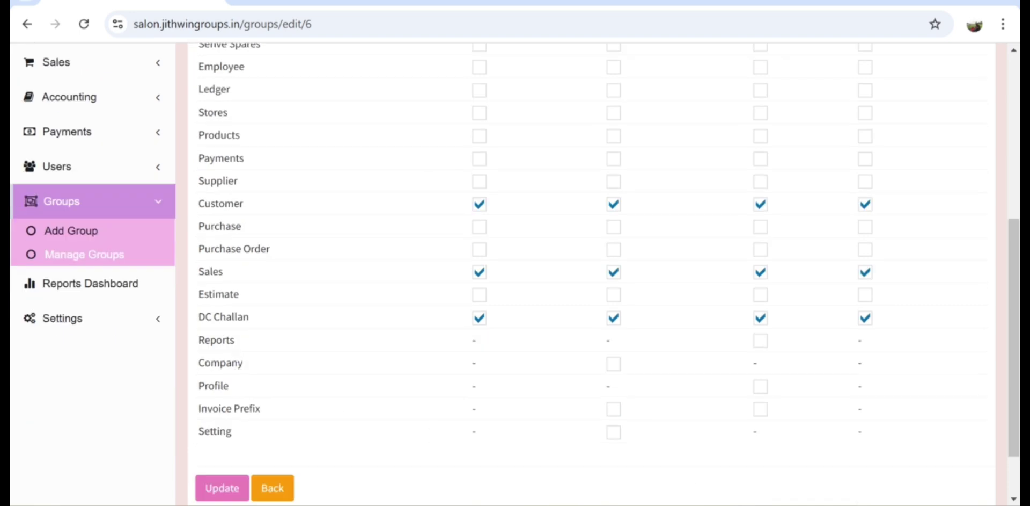
Open the Add User form and assign the new user to the Billing Staff1 group.
left_click(45, 180)
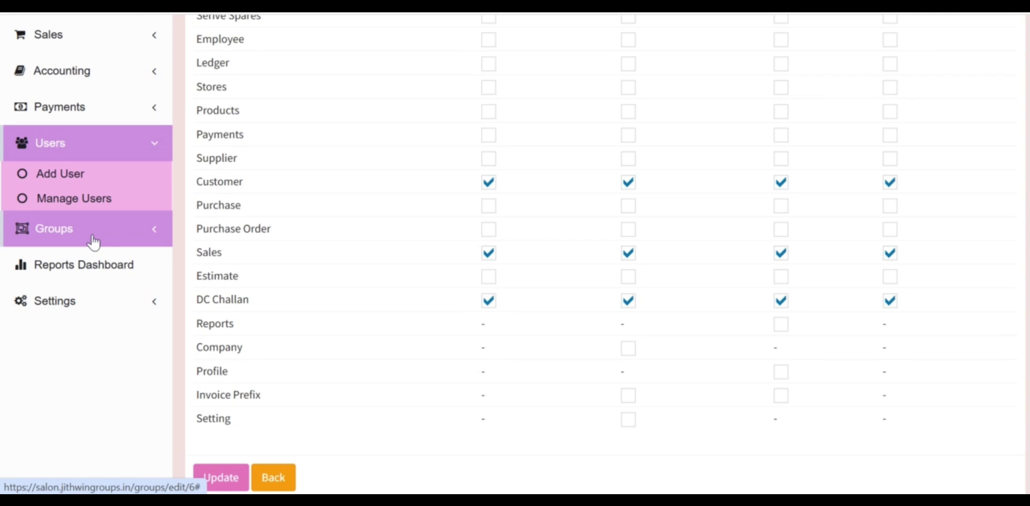
left_click(70, 183)
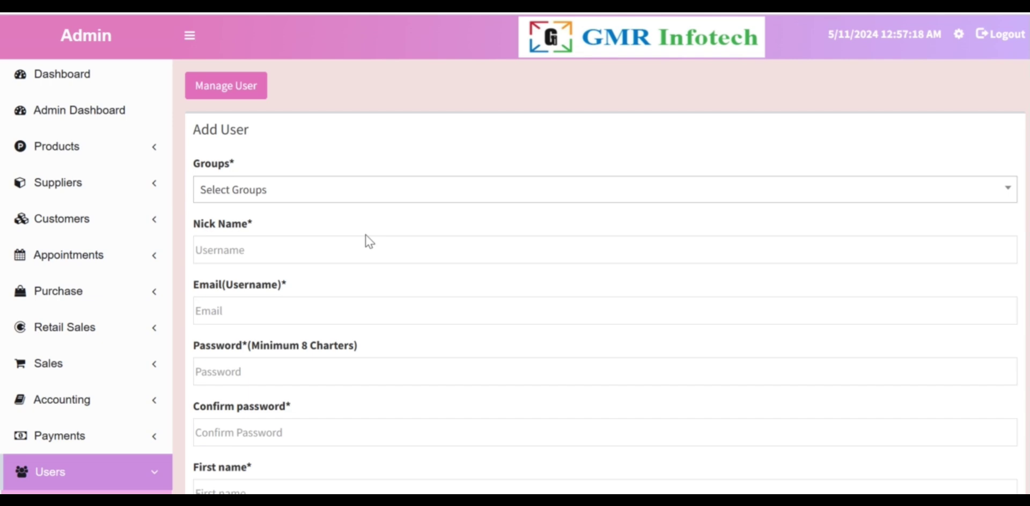
left_click(267, 192)
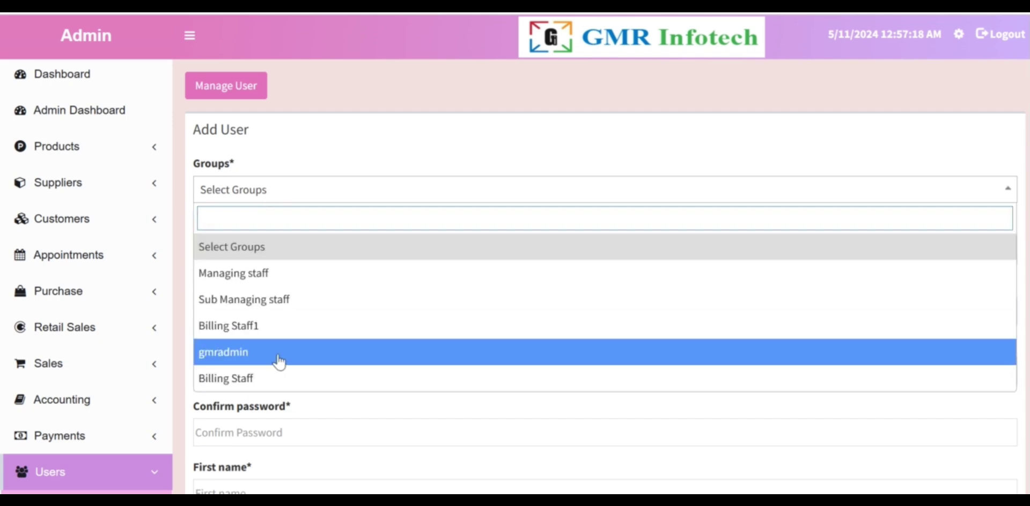
left_click(308, 326)
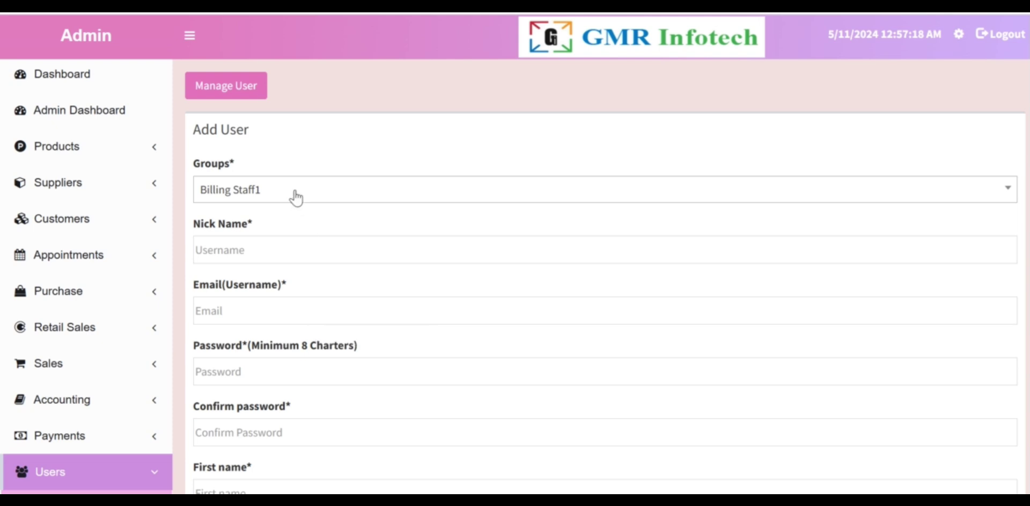
Examine the Add User form's nickname, email, password, name, phone and gender fields and its available group options.
left_click(274, 256)
scroll(273, 255, "down", 2)
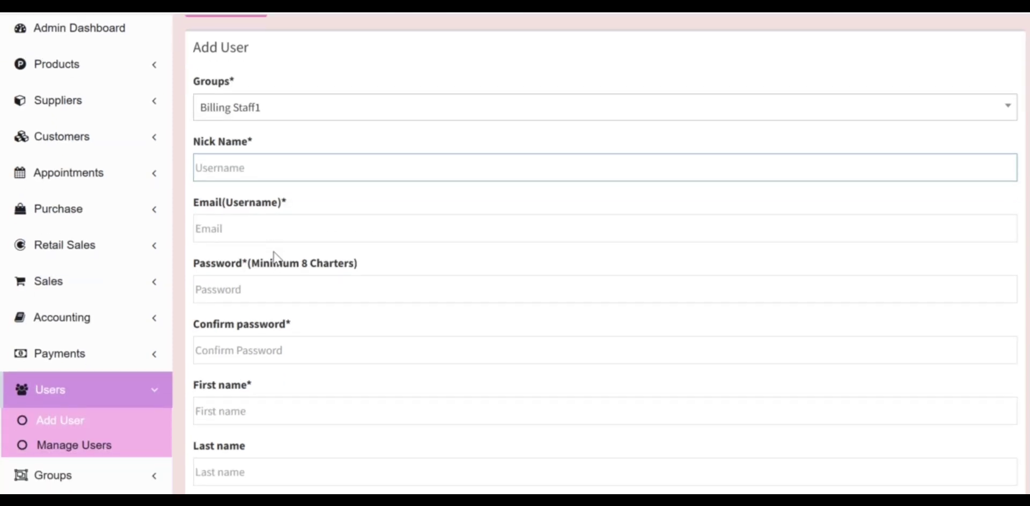
left_click(304, 232)
left_click(268, 285)
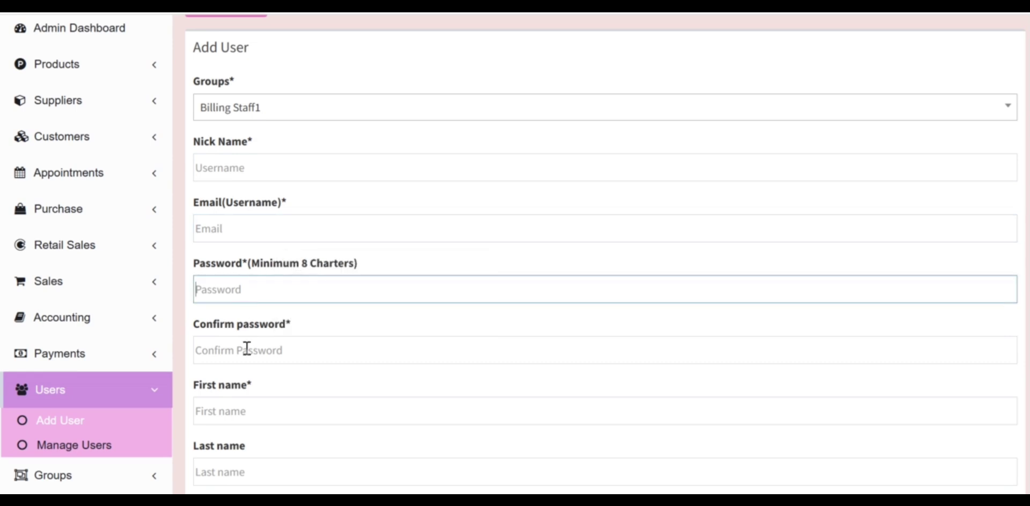
left_click(278, 347)
scroll(266, 306, "down", 3)
left_click(253, 265)
left_click(250, 307)
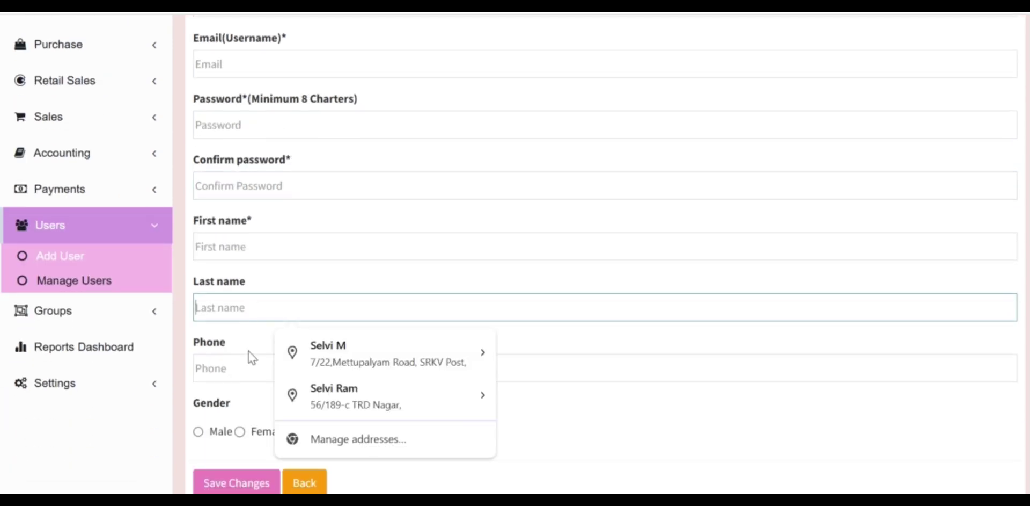
left_click(249, 365)
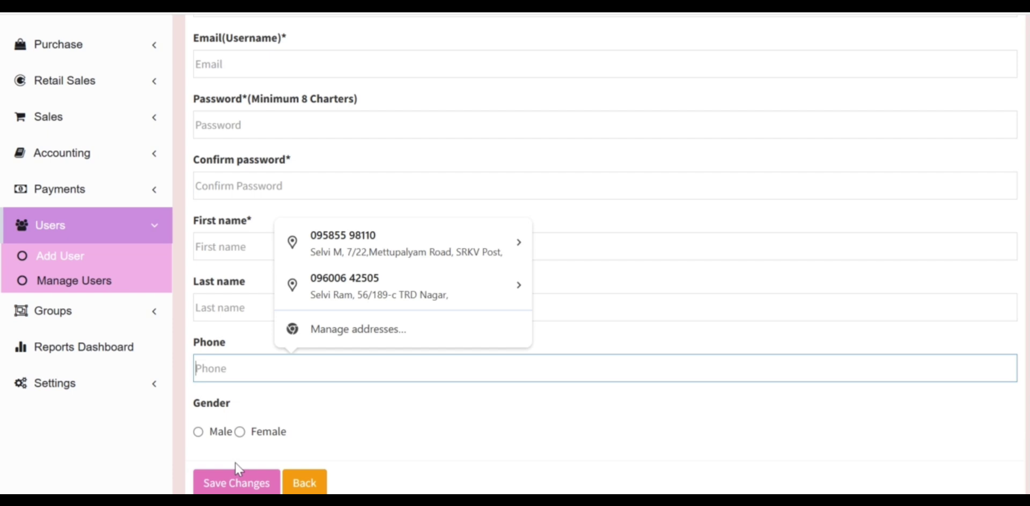
scroll(299, 179, "up", 3)
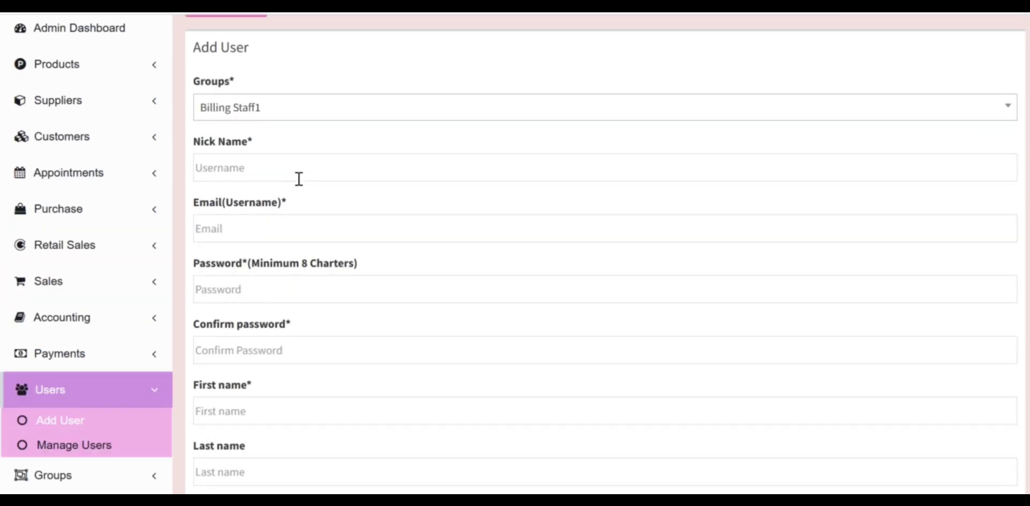
left_click(272, 117)
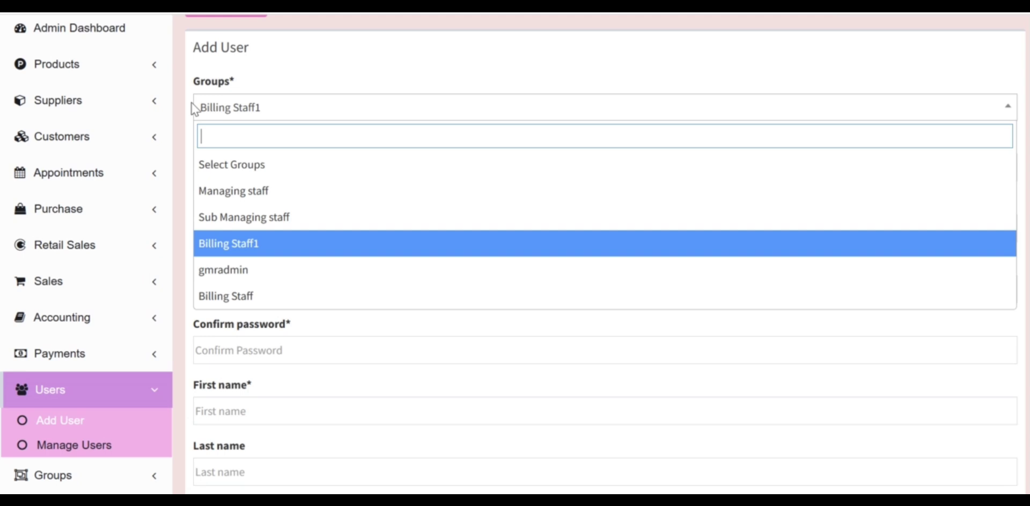
left_click(232, 106)
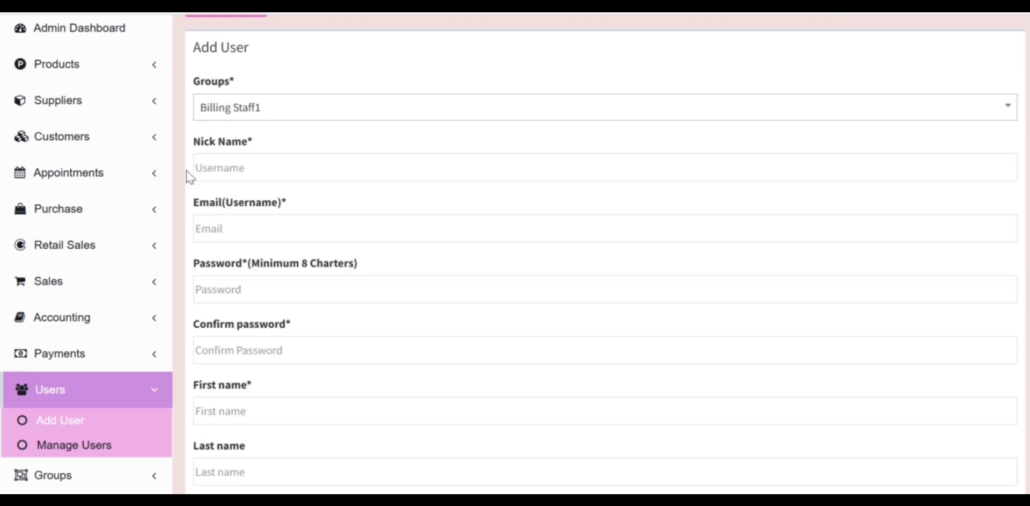
scroll(156, 281, "down", 2)
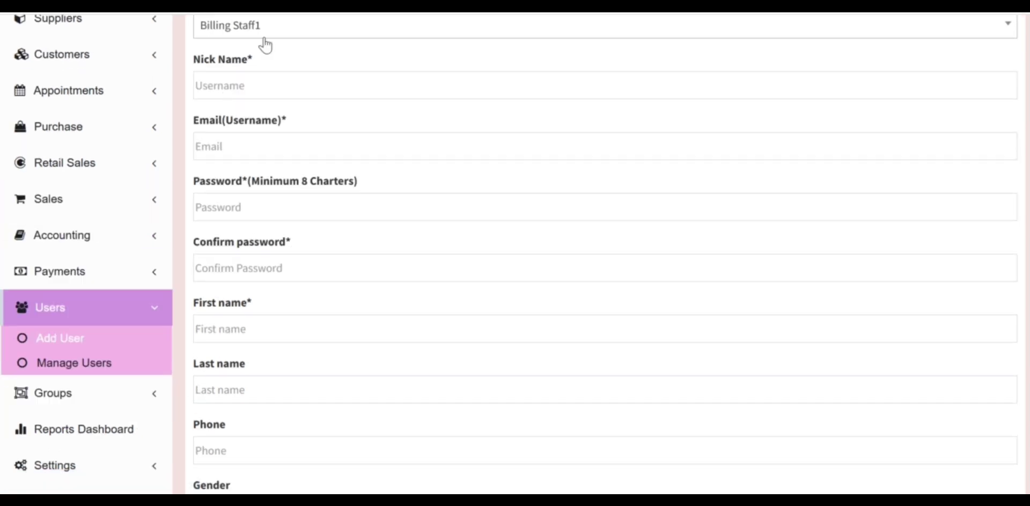
Open the first listed user for editing, change the group to Managing staff and review the remaining user details.
left_click(86, 365)
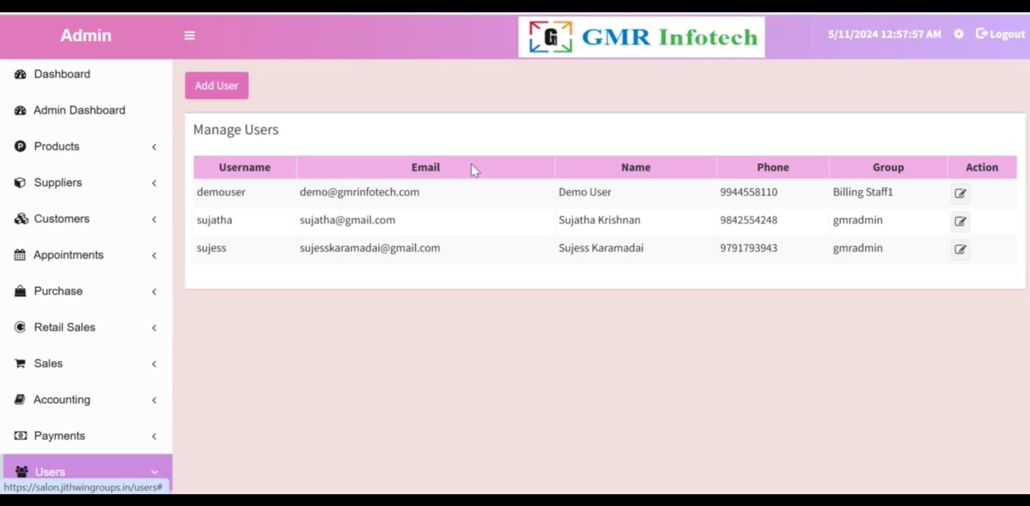
left_click(961, 193)
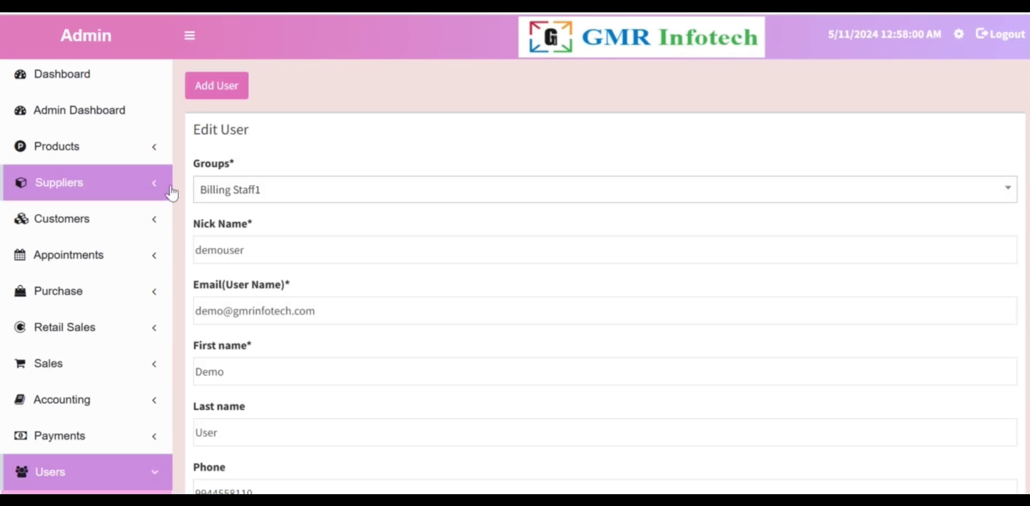
left_click(290, 200)
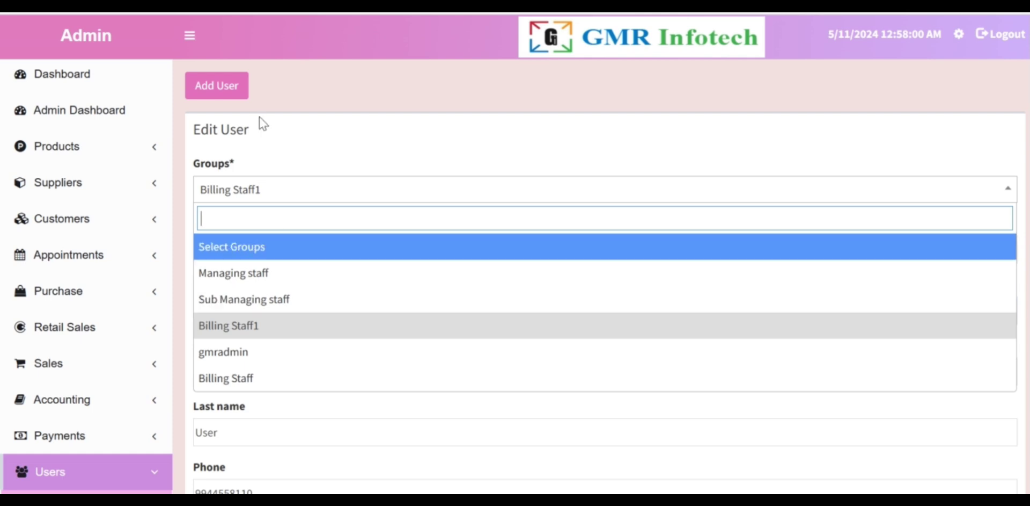
left_click(256, 271)
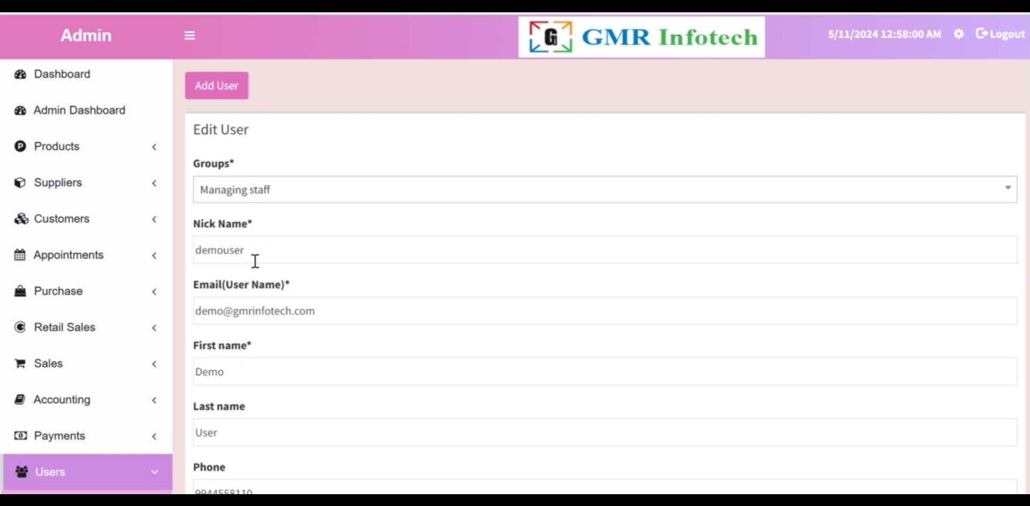
scroll(295, 271, "down", 3)
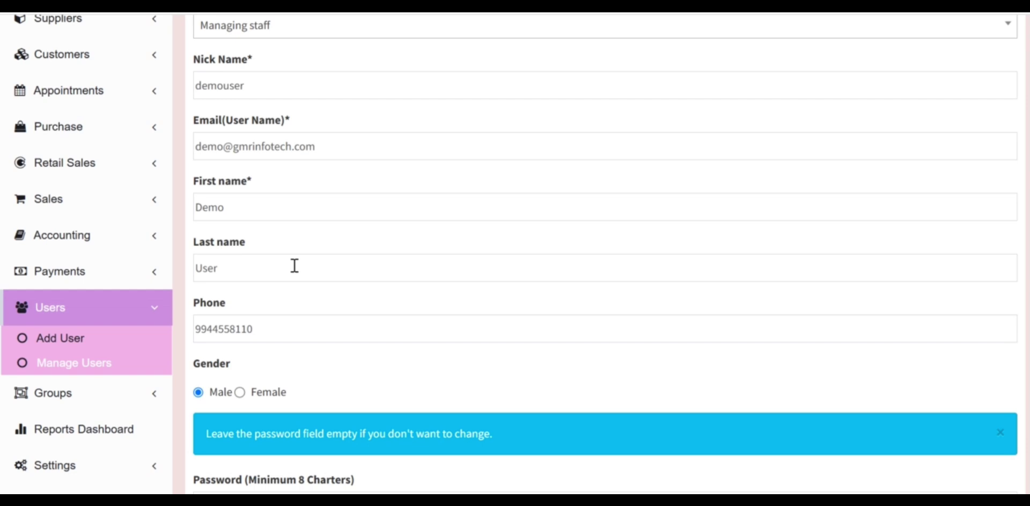
scroll(70, 403, "down", 2)
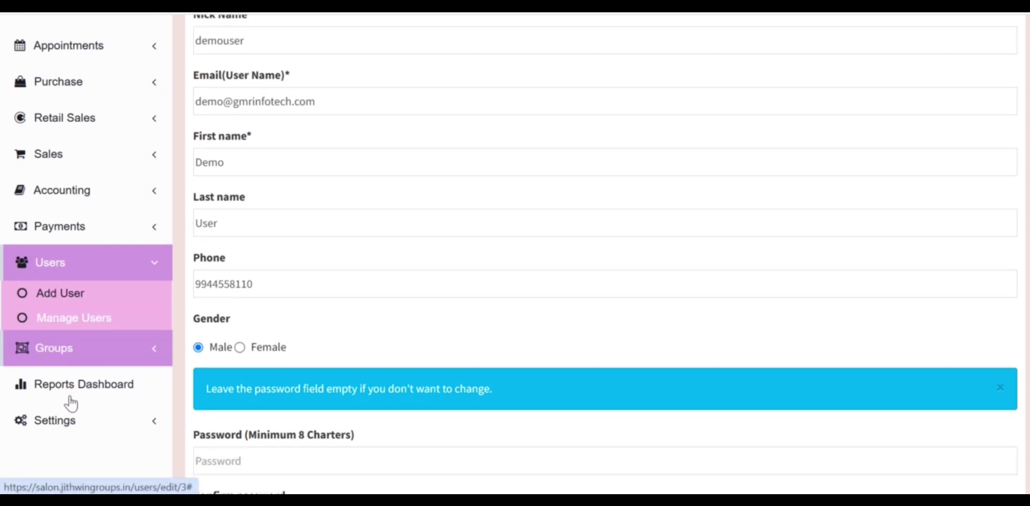
Open the GST Sales report from the Reports Dashboard and set its date range from 01/11/2024 to 07/11/2024.
left_click(81, 350)
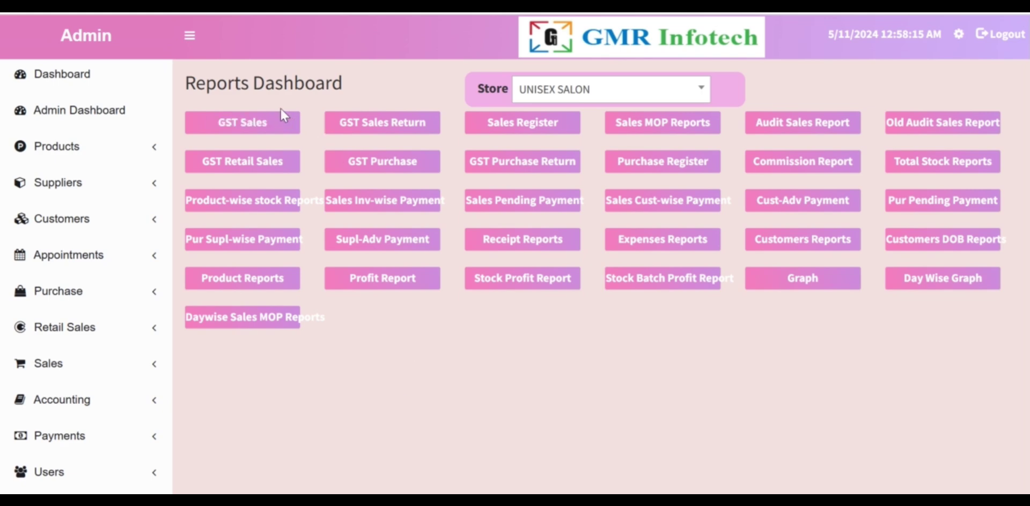
left_click(259, 126)
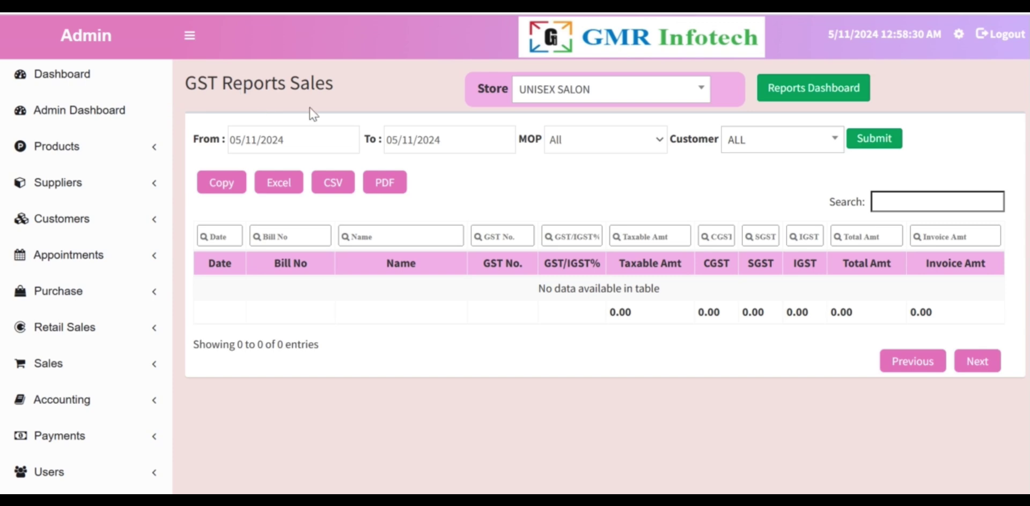
left_click(284, 141)
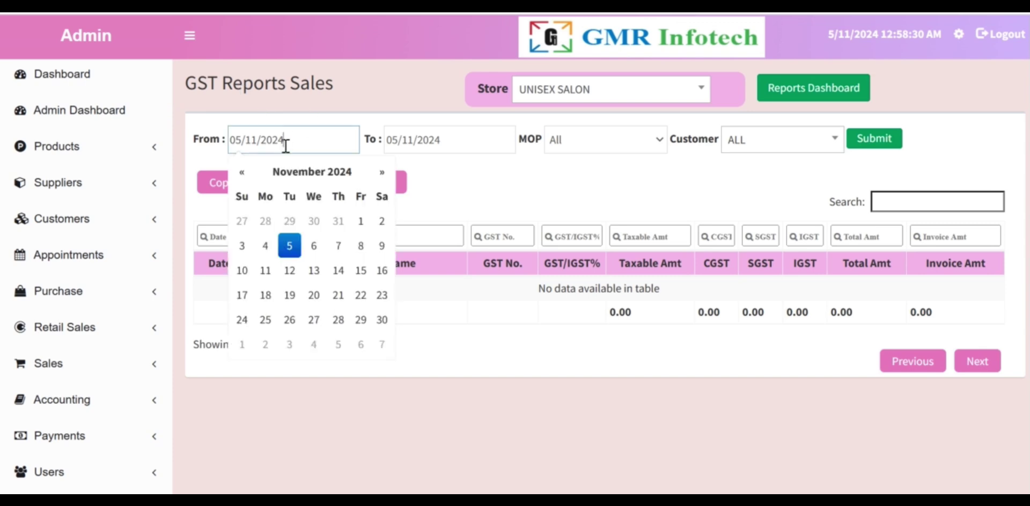
left_click(360, 221)
left_click(396, 140)
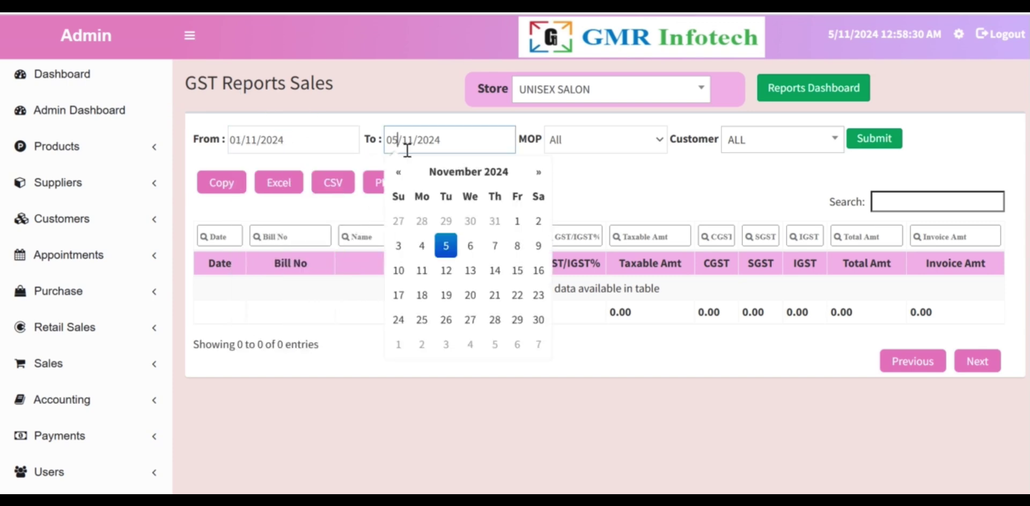
left_click(495, 245)
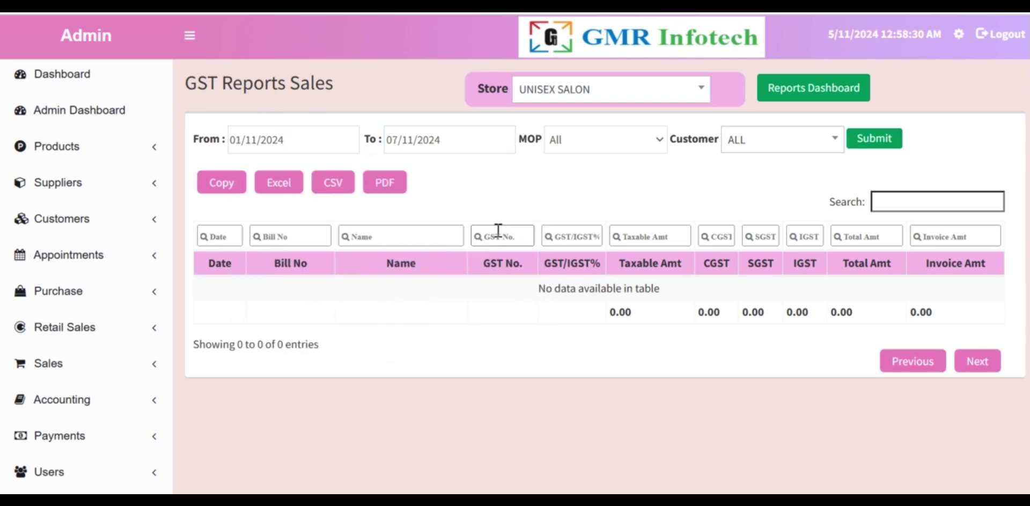
Filter the GST sales report by Netbanking as mode of payment for all customers, run it and review the table.
left_click(562, 141)
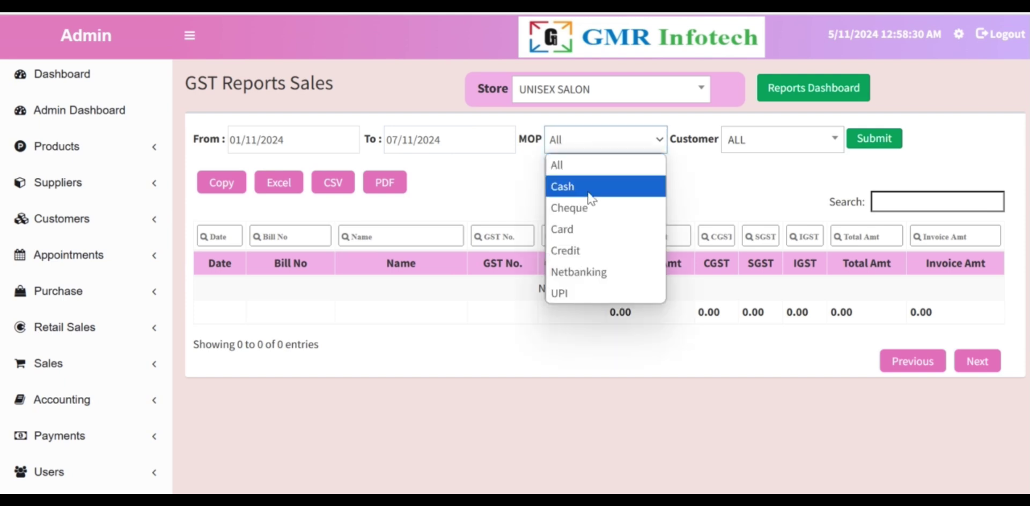
left_click(580, 272)
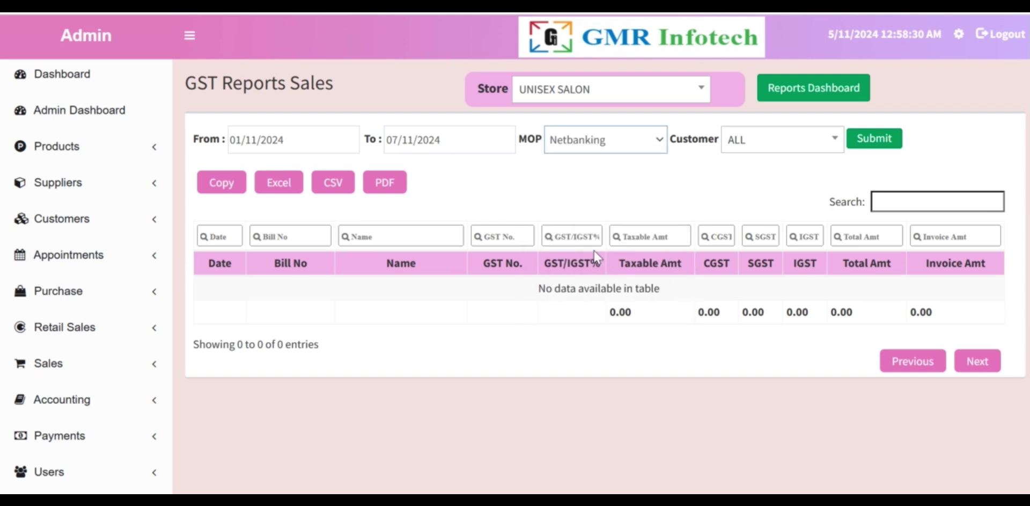
left_click(780, 145)
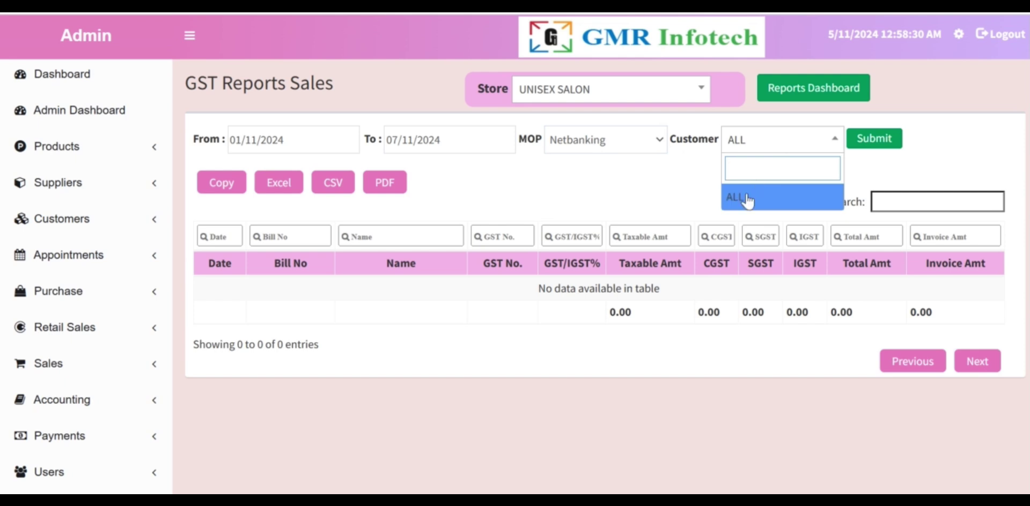
left_click(879, 138)
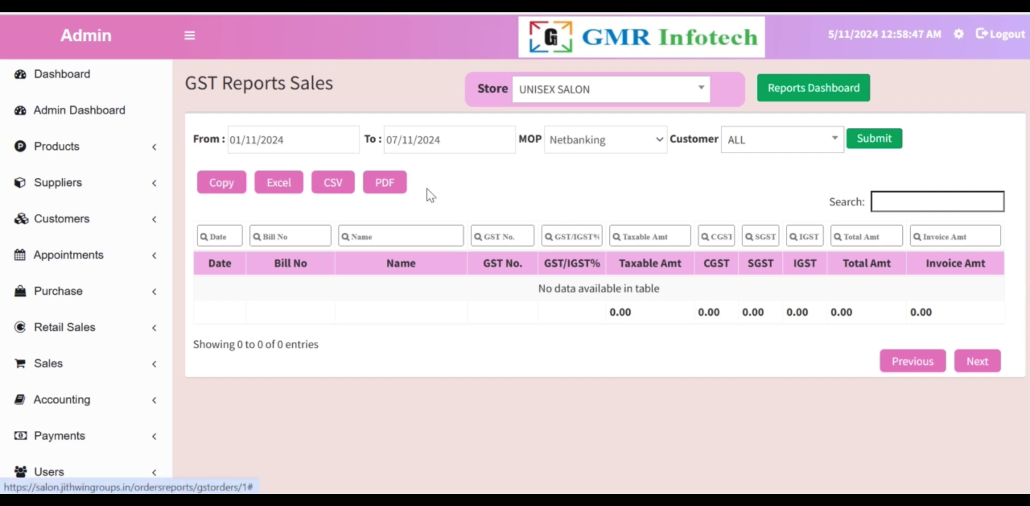
scroll(402, 185, "down", 2)
scroll(395, 190, "down", 2)
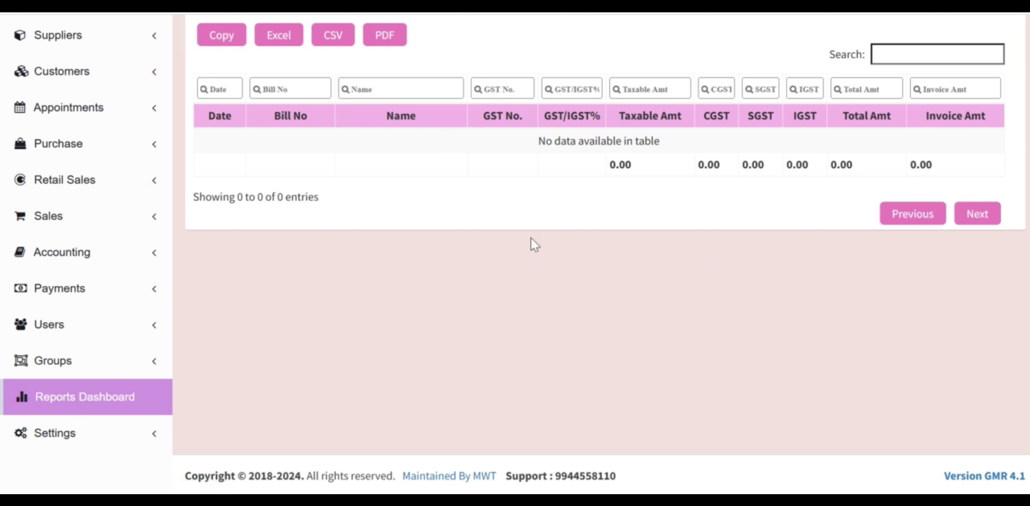
scroll(531, 238, "up", 4)
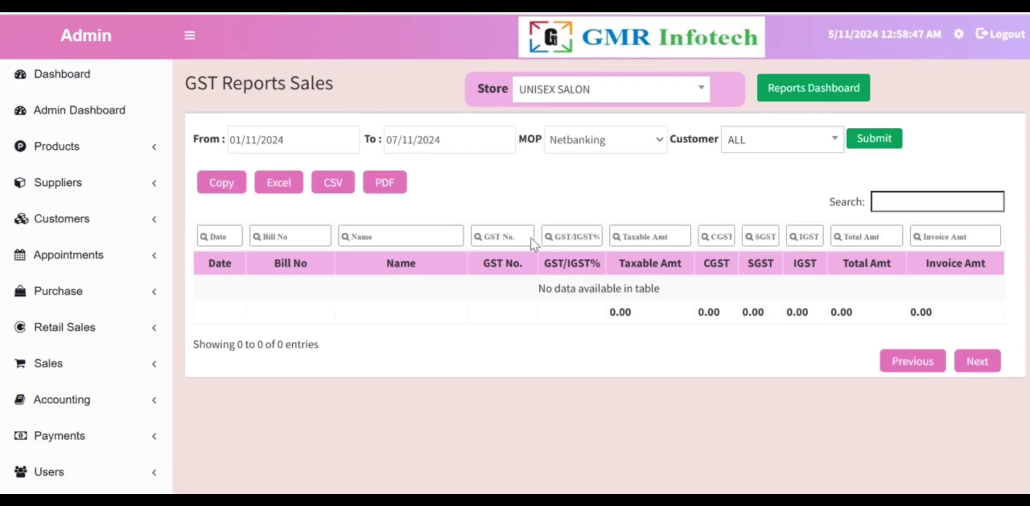
Return to the Reports Dashboard, open the Graph report and examine the 2024 purchase and sales chart and monthly totals.
key("alt+Left")
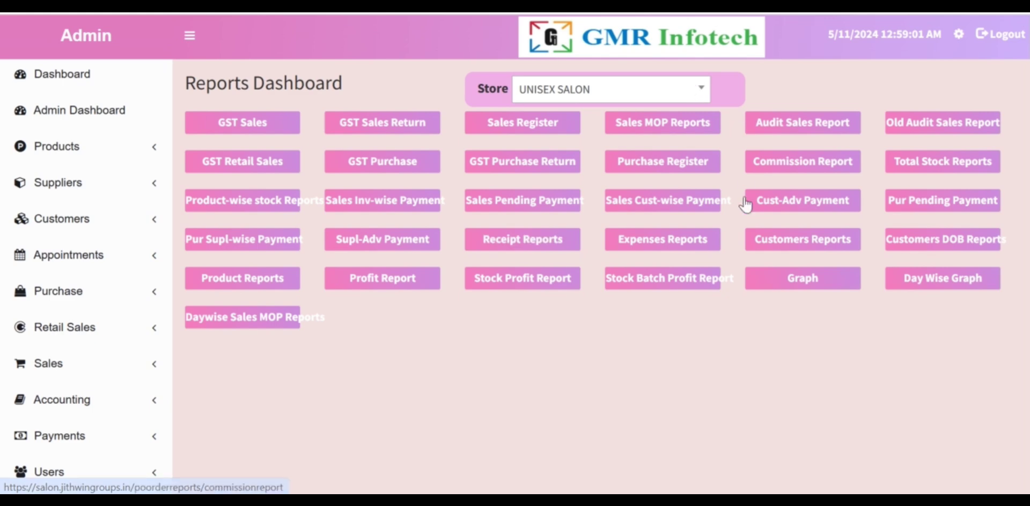
left_click(765, 279)
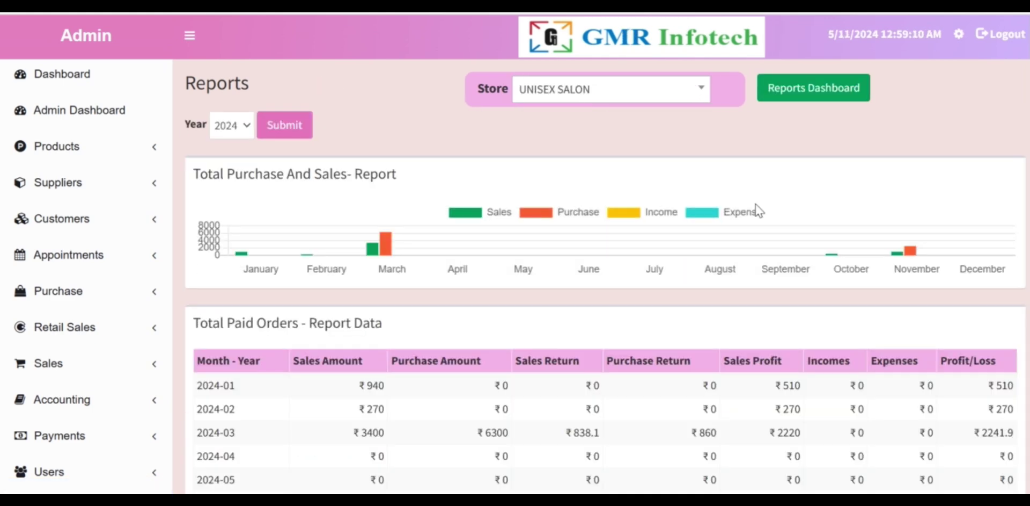
scroll(644, 322, "down", 5)
scroll(630, 327, "up", 5)
scroll(630, 327, "down", 5)
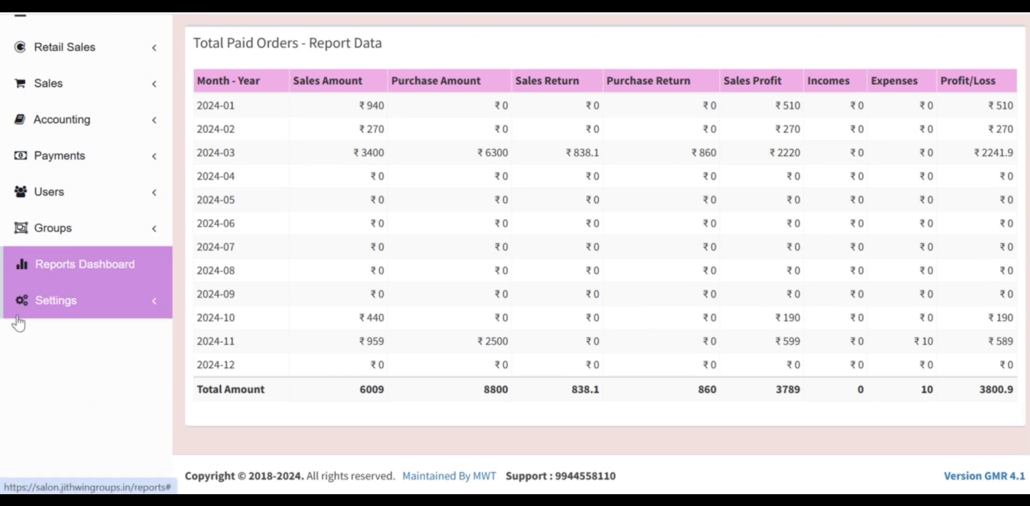
Open the Invoice Prefix settings and check where that prefix appears in the bill numbers of the current month's sales.
left_click(55, 308)
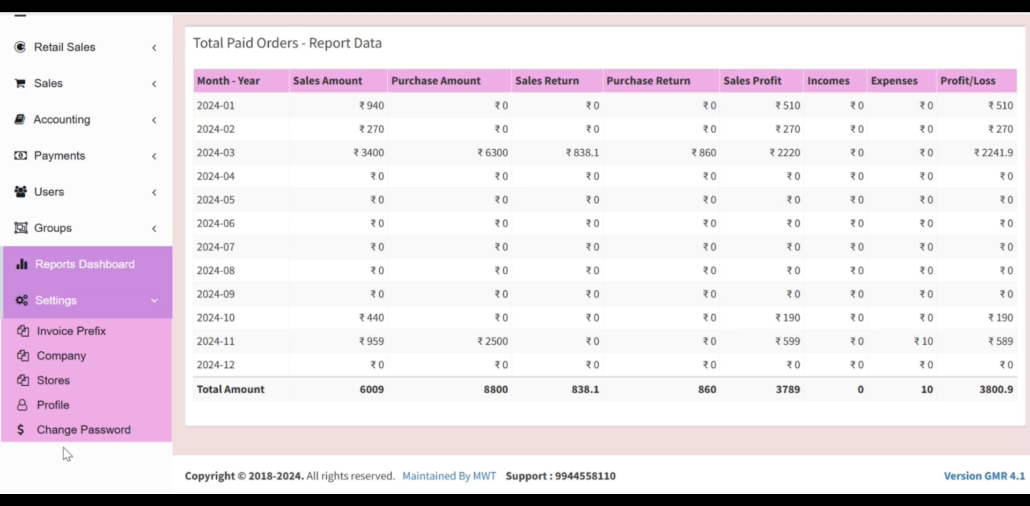
left_click(104, 331)
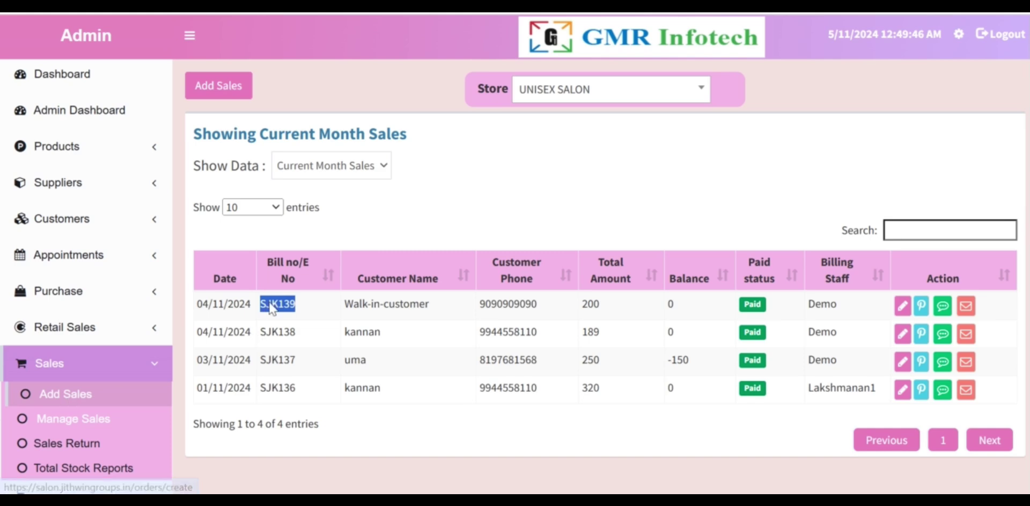
left_click(66, 405)
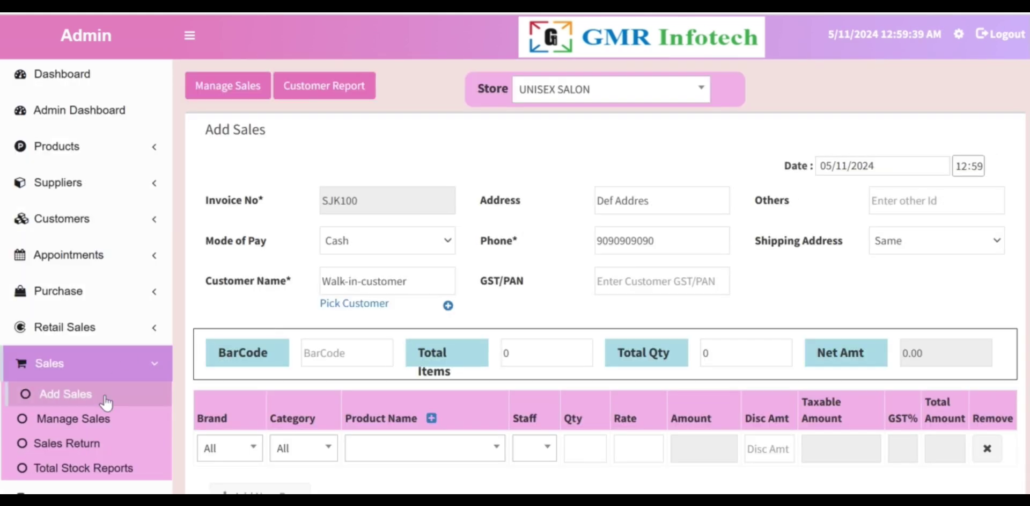
left_click(105, 418)
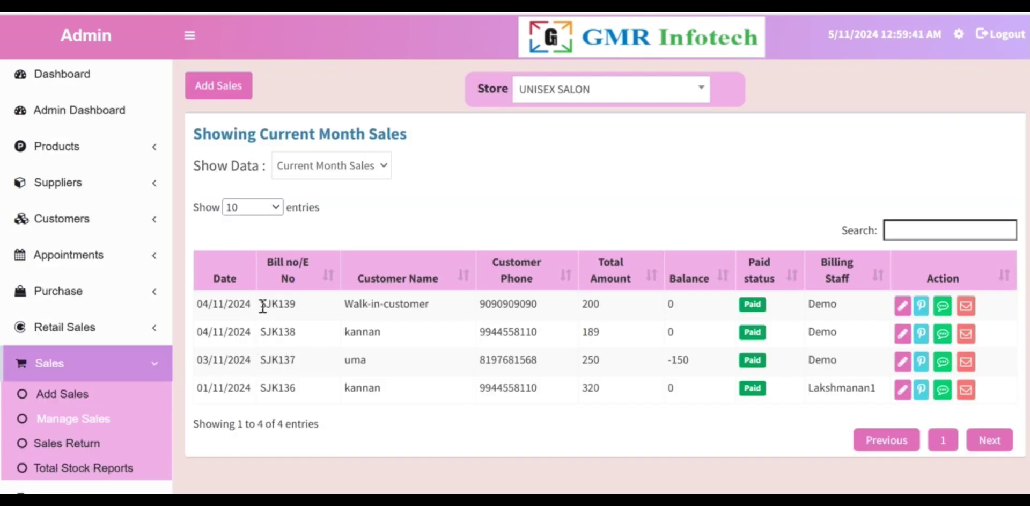
mouse_move(263, 305)
left_mouse_down()
mouse_move(290, 307)
mouse_move(277, 312)
left_mouse_up()
Go back to the invoice prefix settings and examine the invoice prefix, current invoice number, product code and counter sales prefix.
scroll(220, 381, "down", 5)
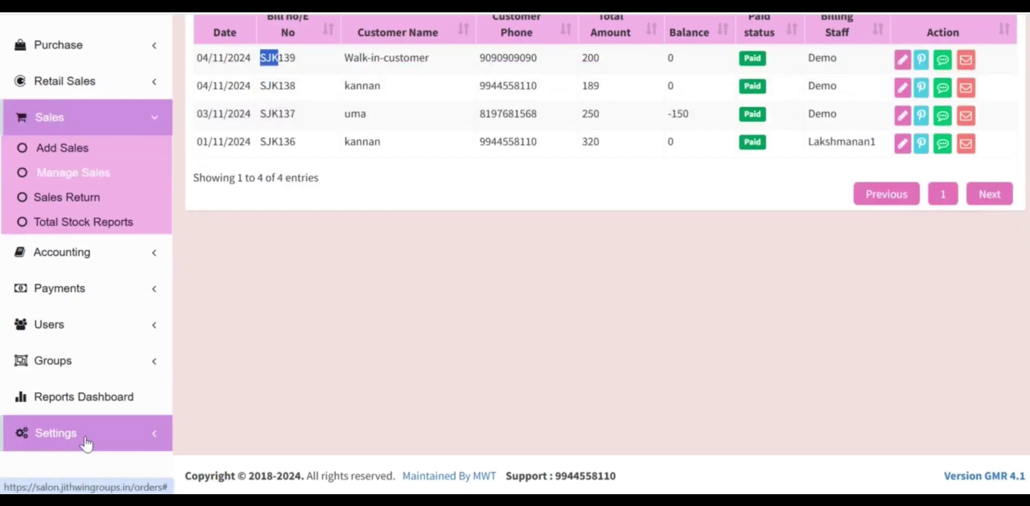
left_click(86, 443)
left_click(89, 367)
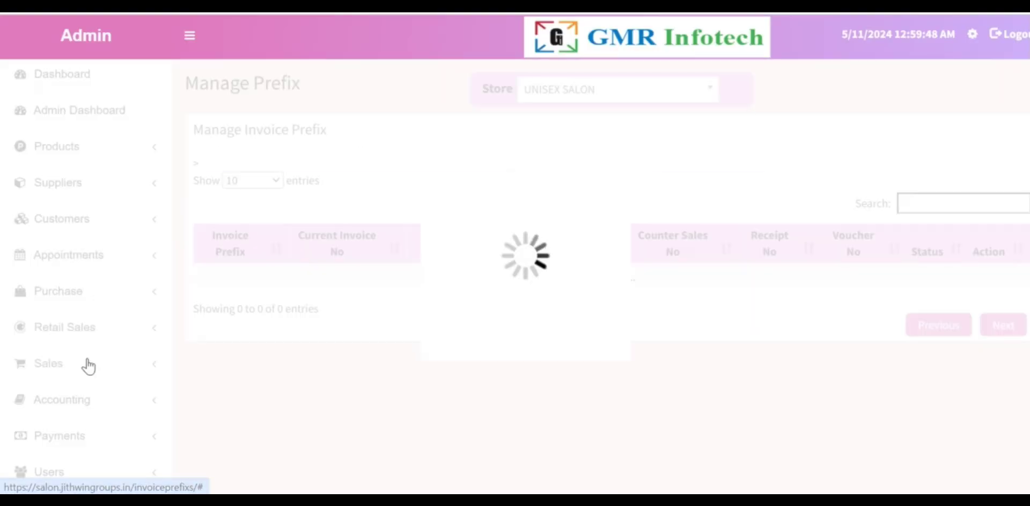
left_click_drag(216, 273, 195, 278)
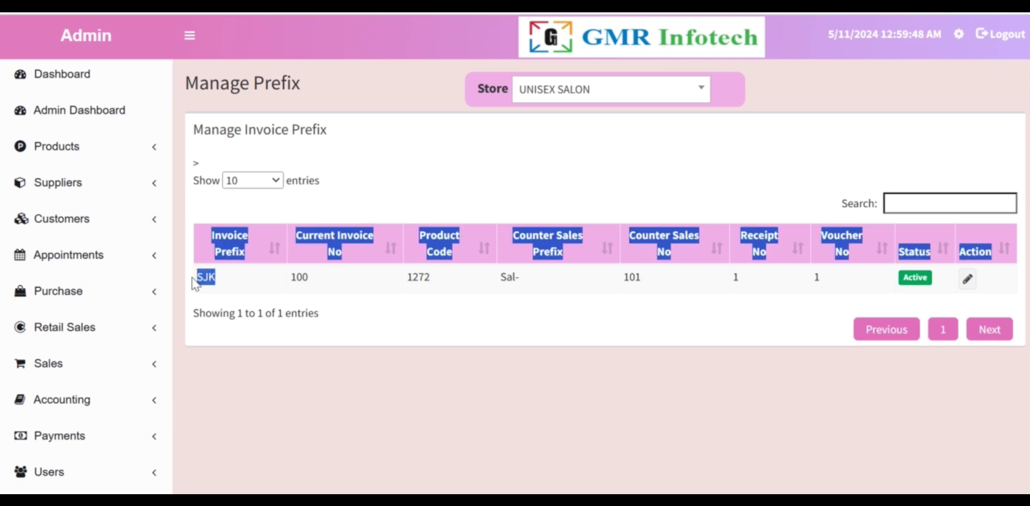
left_click(391, 315)
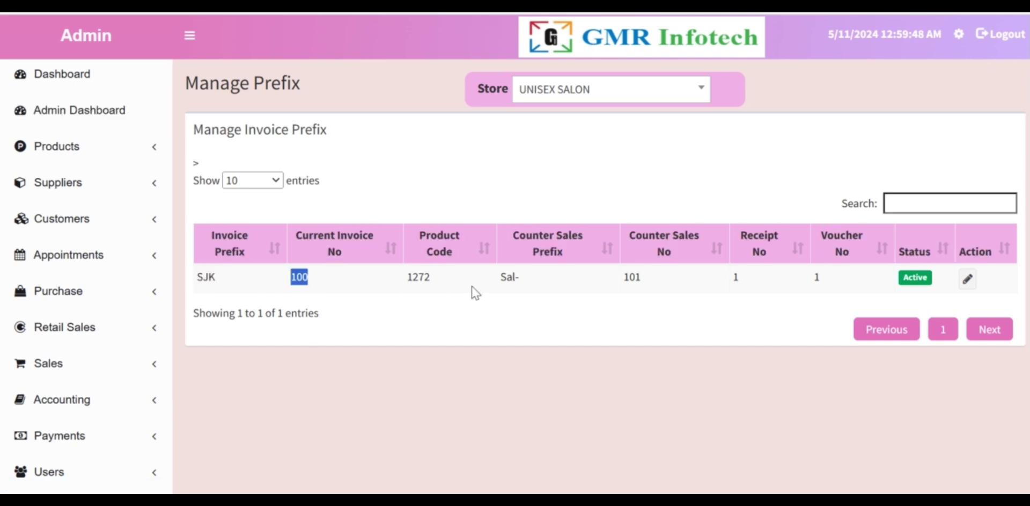
double_click(416, 277)
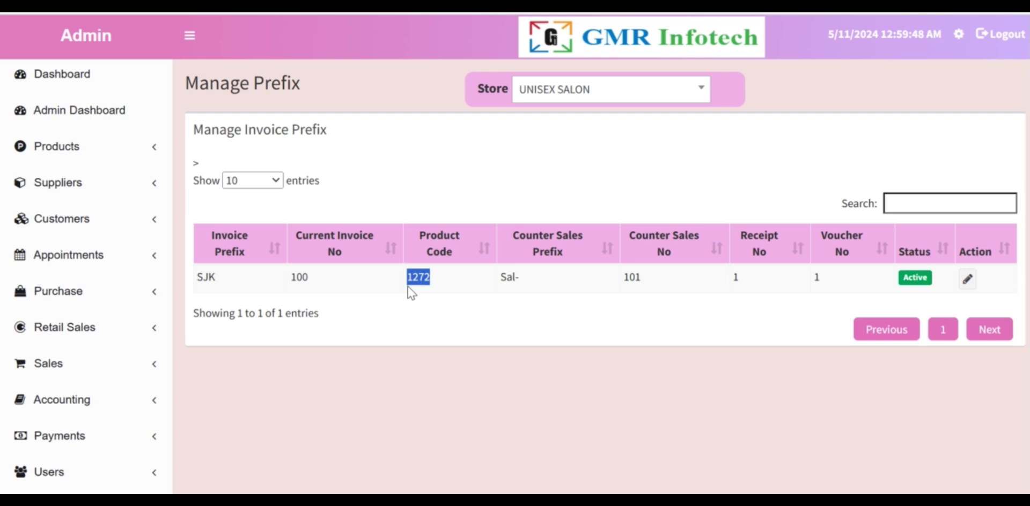
double_click(509, 278)
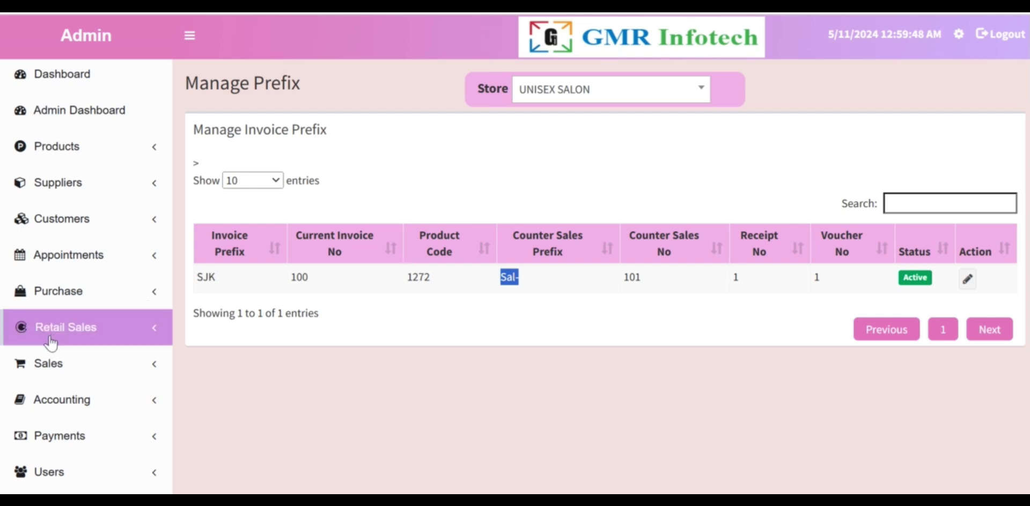
Open the Company settings, expand General Settings and review the company name and phone fields.
scroll(80, 346, "down", 5)
left_click(59, 365)
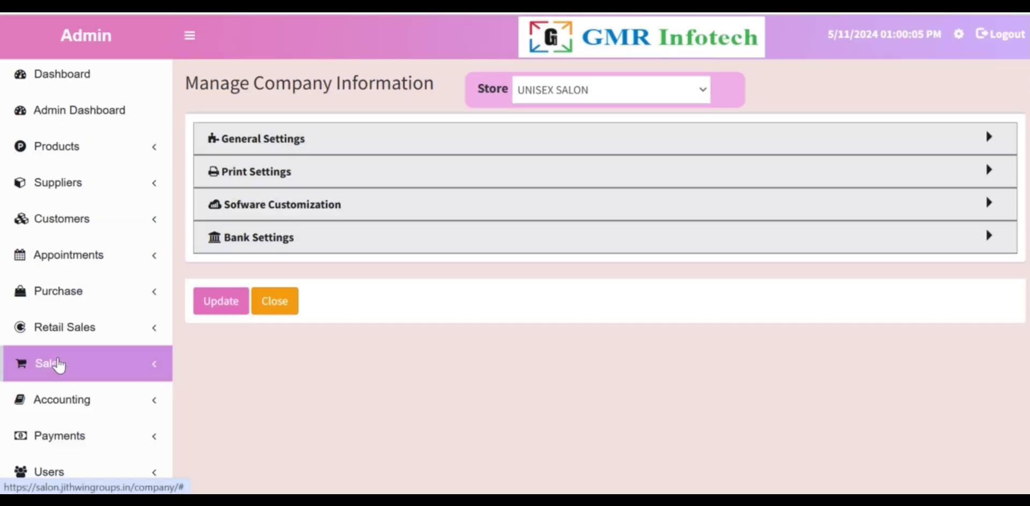
left_click(343, 145)
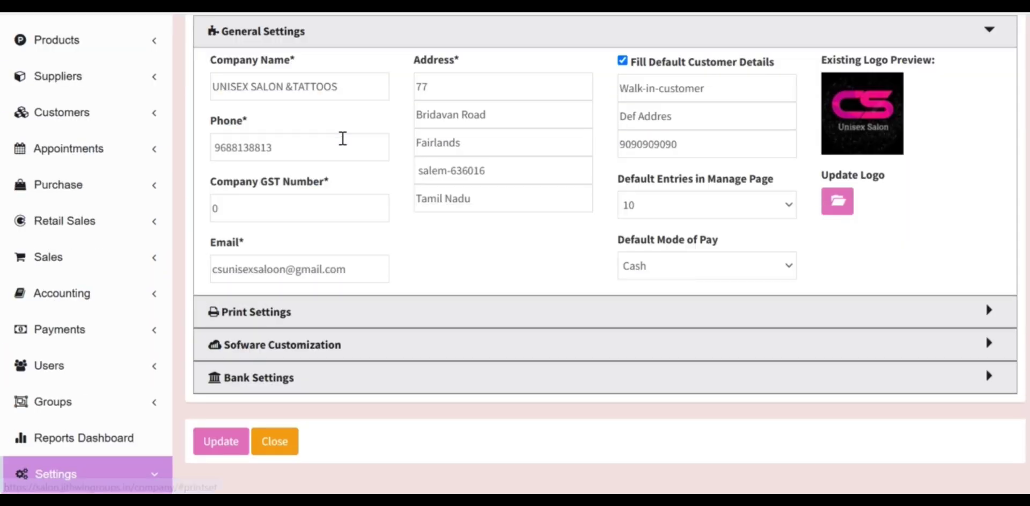
left_click_drag(349, 91, 204, 99)
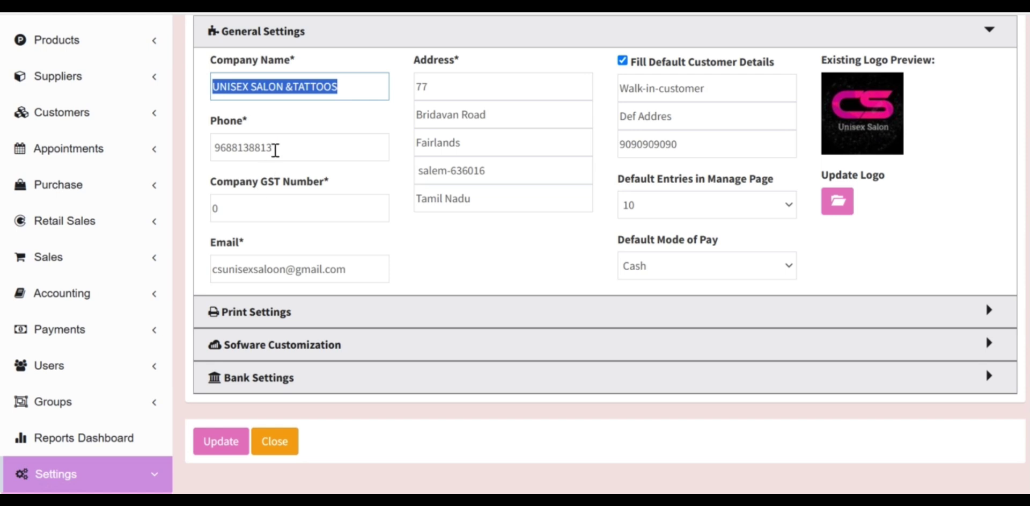
left_click_drag(275, 150, 214, 149)
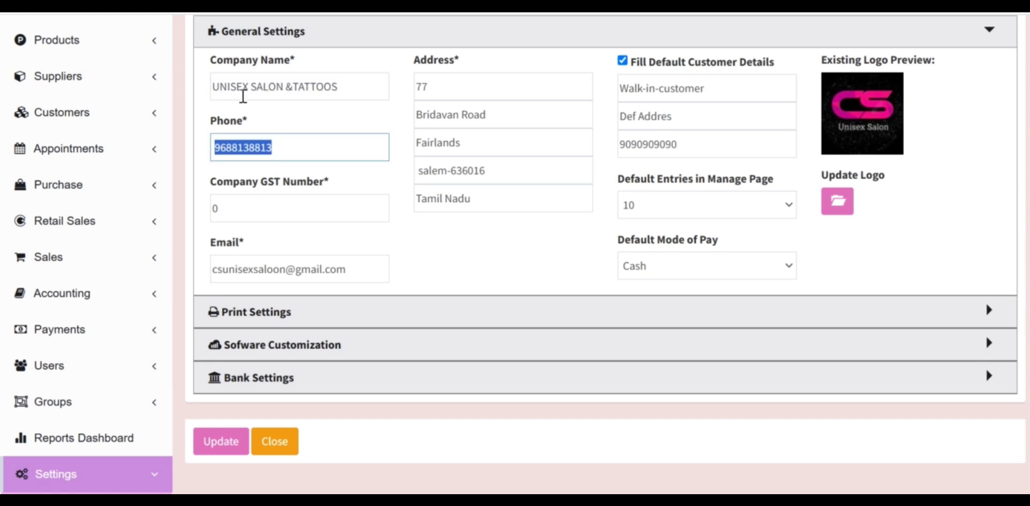
left_click_drag(263, 91, 347, 91)
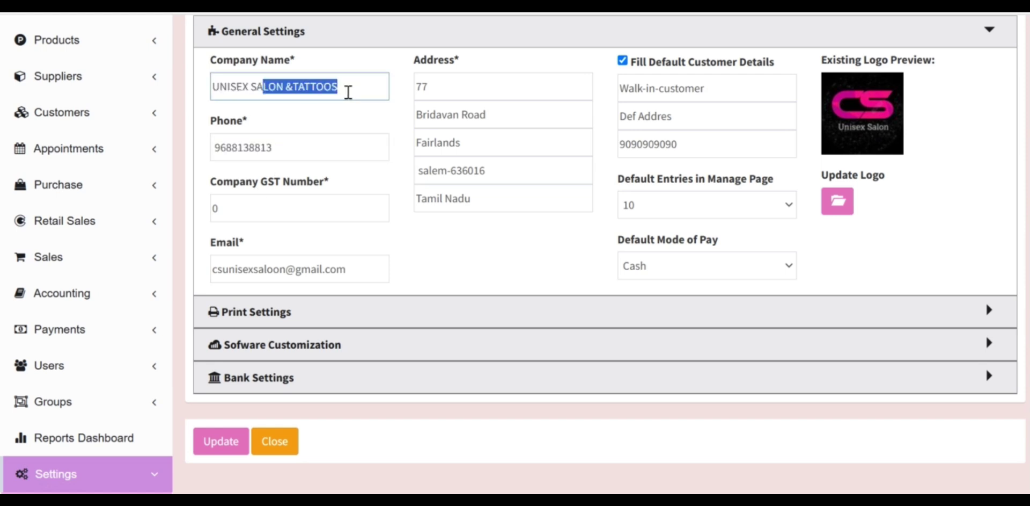
Review the company address and the default customer name and phone fields in General Settings.
left_click(450, 113)
left_click_drag(467, 114, 519, 122)
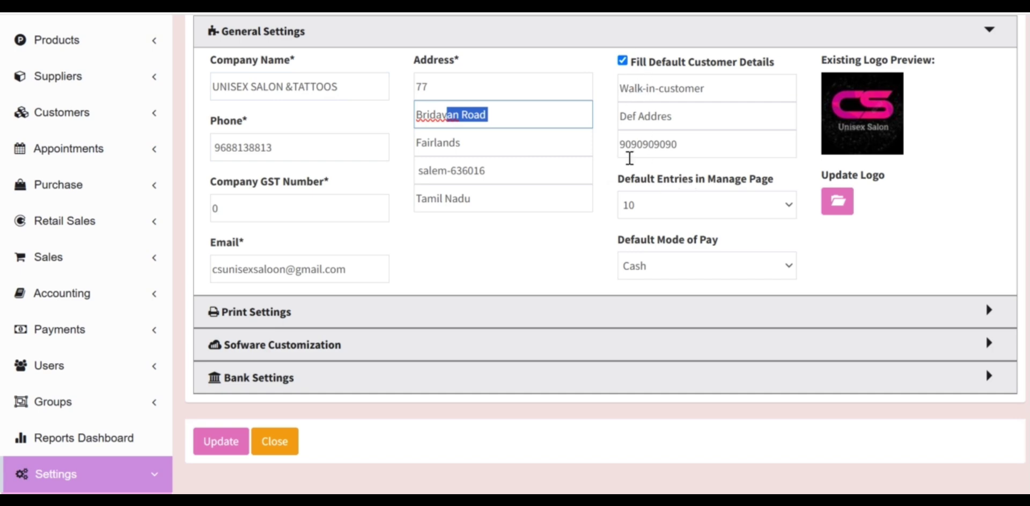
left_click_drag(629, 87, 686, 92)
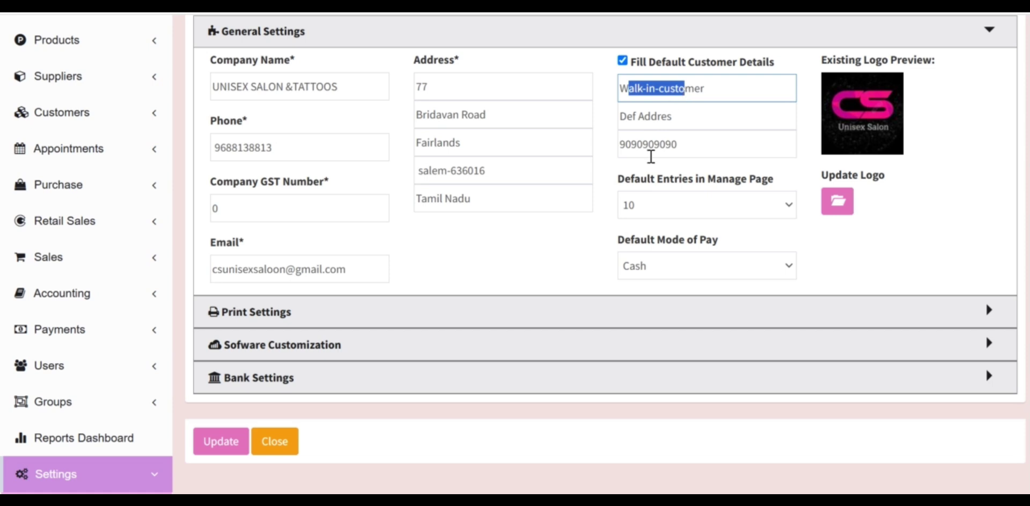
left_click_drag(643, 146, 660, 144)
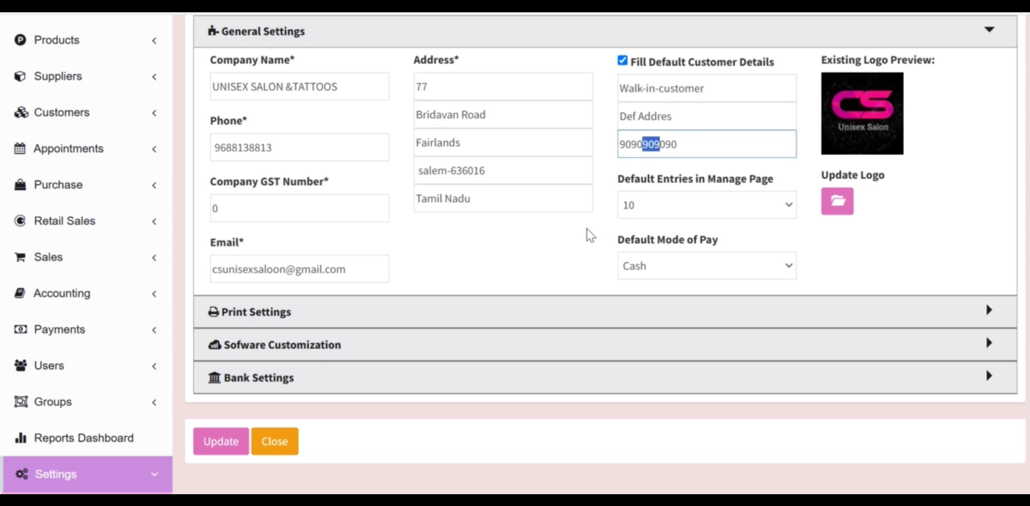
left_click_drag(643, 89, 683, 87)
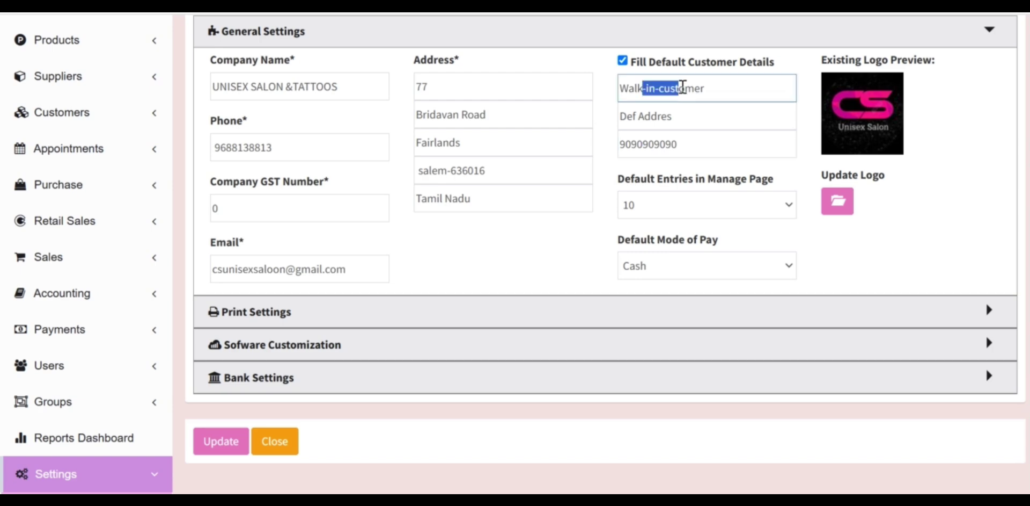
Expand the company's Print Settings and look over the title, copy, layout, paper size and signature options.
left_click(290, 313)
scroll(290, 309, "down", 7)
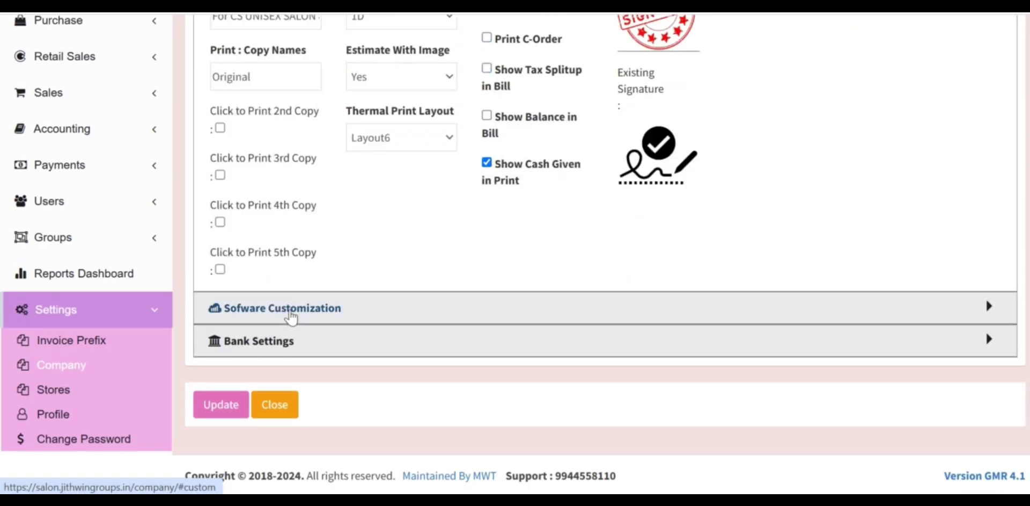
scroll(313, 223, "up", 3)
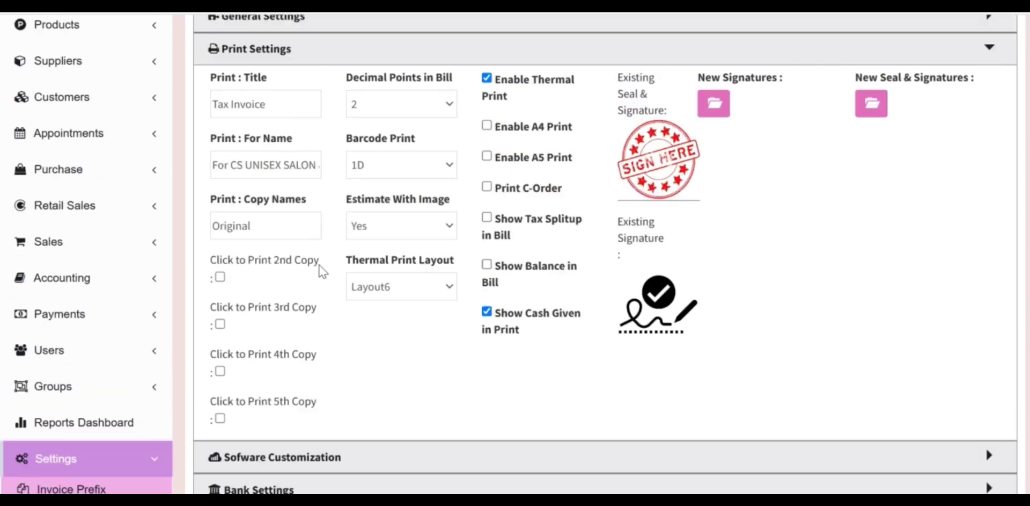
Review the Thermal Print Layout choices and the A4 and A5 print options in the company's Print Settings.
scroll(322, 271, "up", 1)
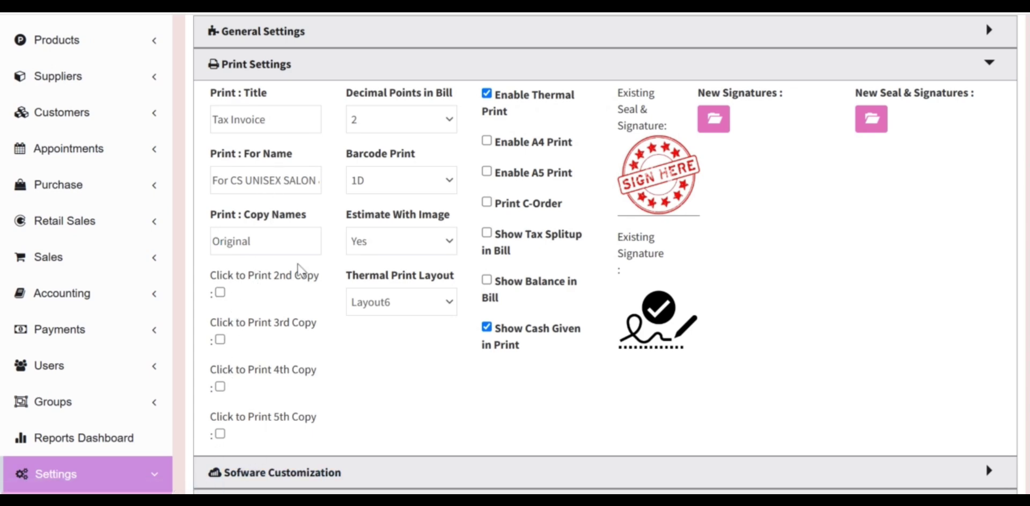
left_click(411, 301)
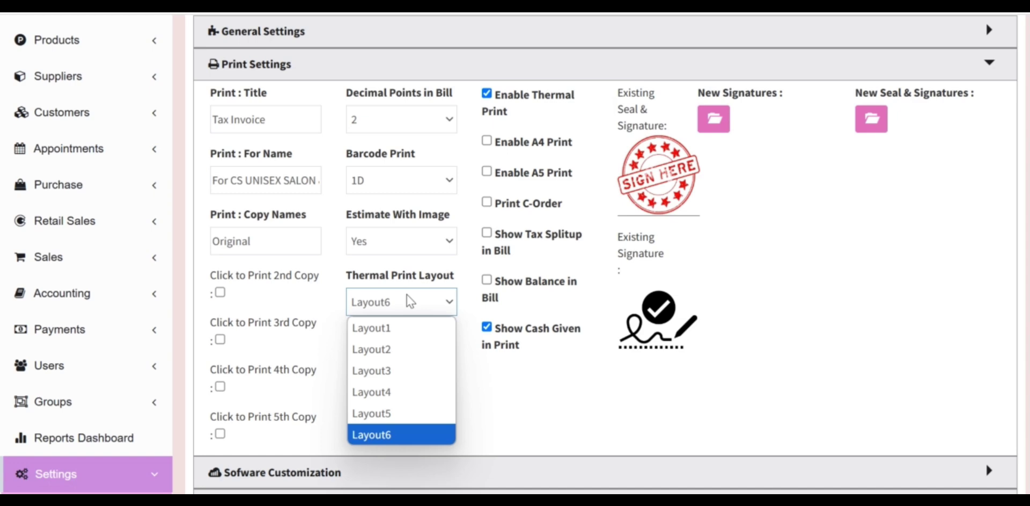
left_click(531, 448)
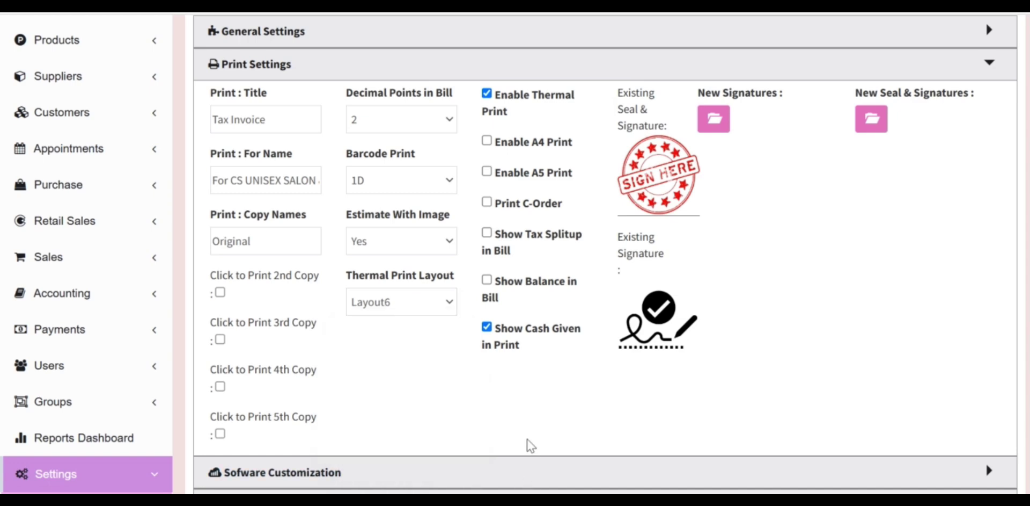
scroll(531, 445, "up", 2)
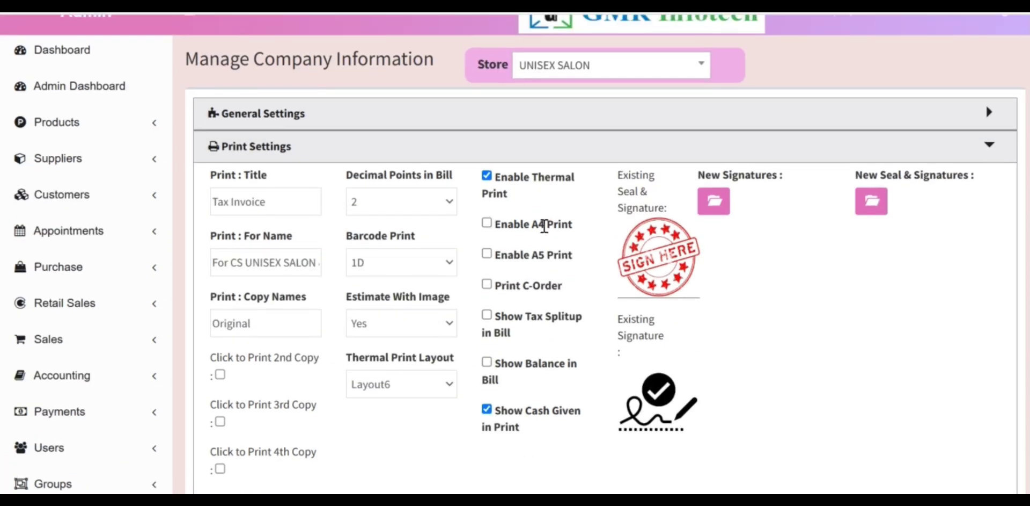
left_click_drag(522, 255, 568, 254)
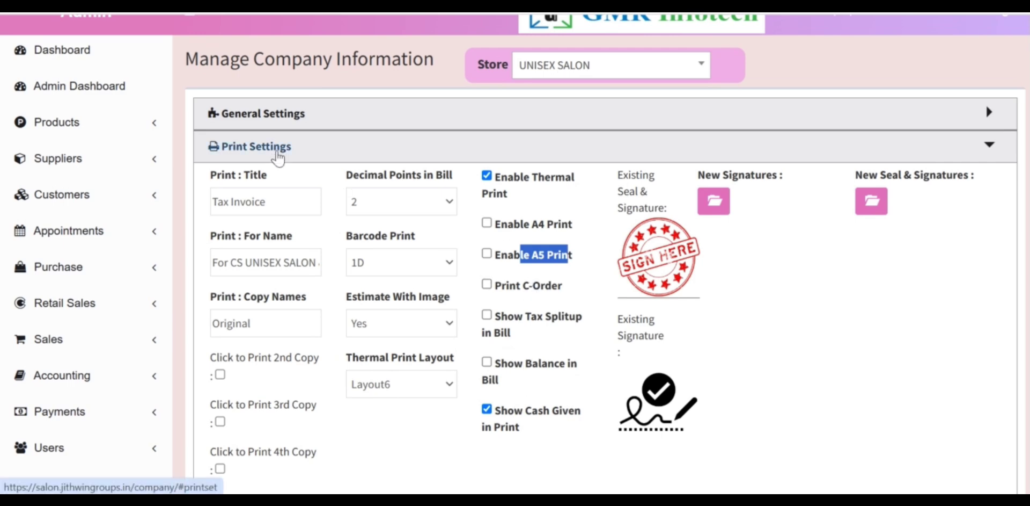
Expand the Software Customization section and examine the dashboard layout, discount type, product filter and feature enabling options.
scroll(276, 155, "down", 3)
scroll(272, 294, "down", 2)
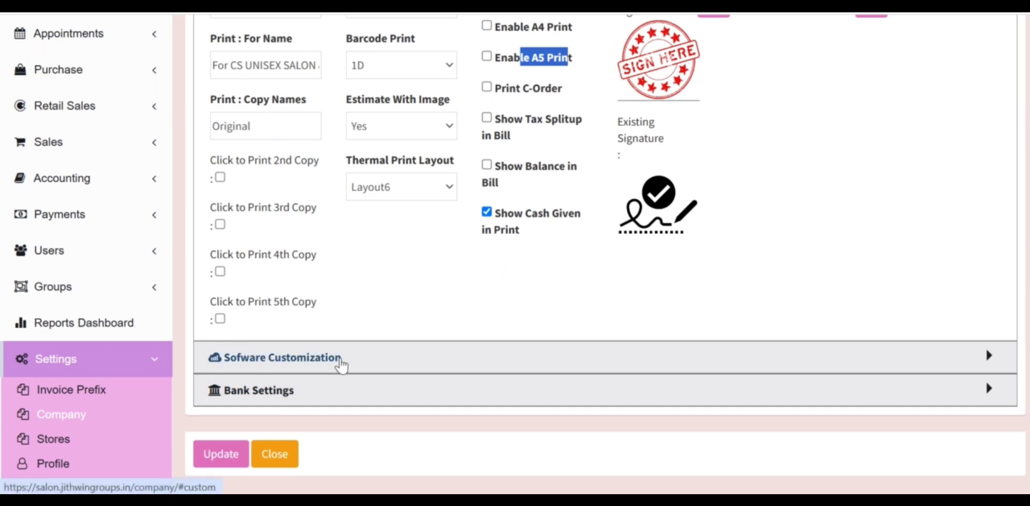
left_click(341, 365)
scroll(272, 107, "up", 5)
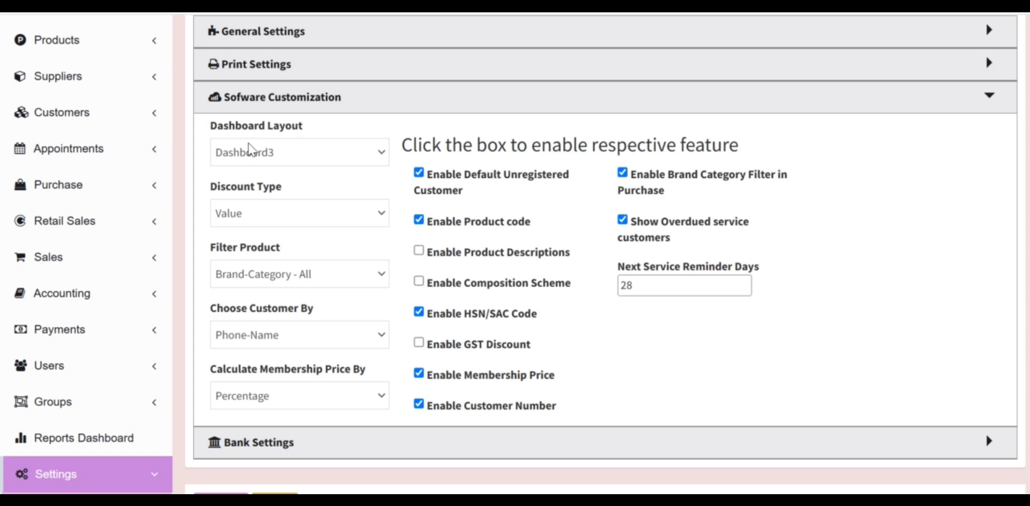
left_click(420, 174)
Expand Bank Settings and look over the bank detail, country, currency and SMS fields.
scroll(295, 412, "down", 3)
left_click(274, 279)
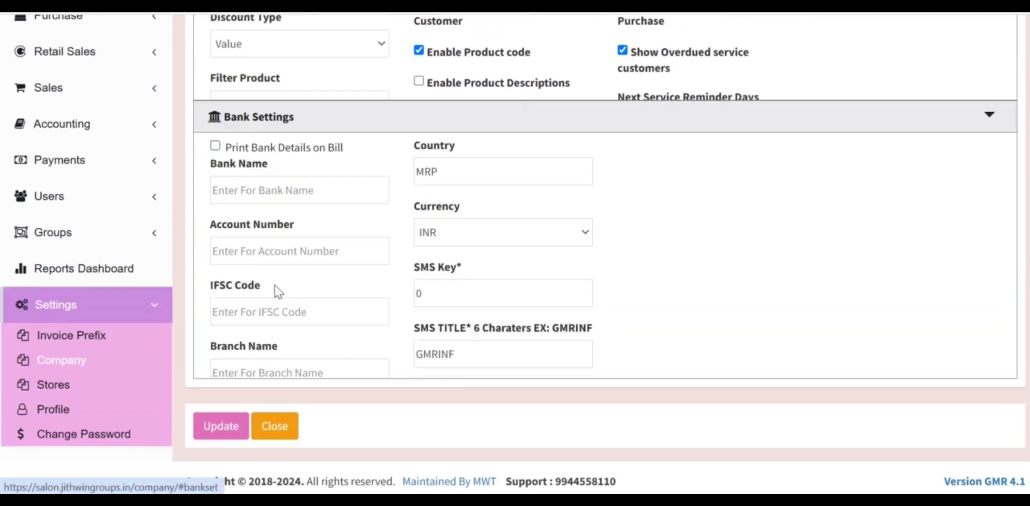
scroll(307, 297, "up", 2)
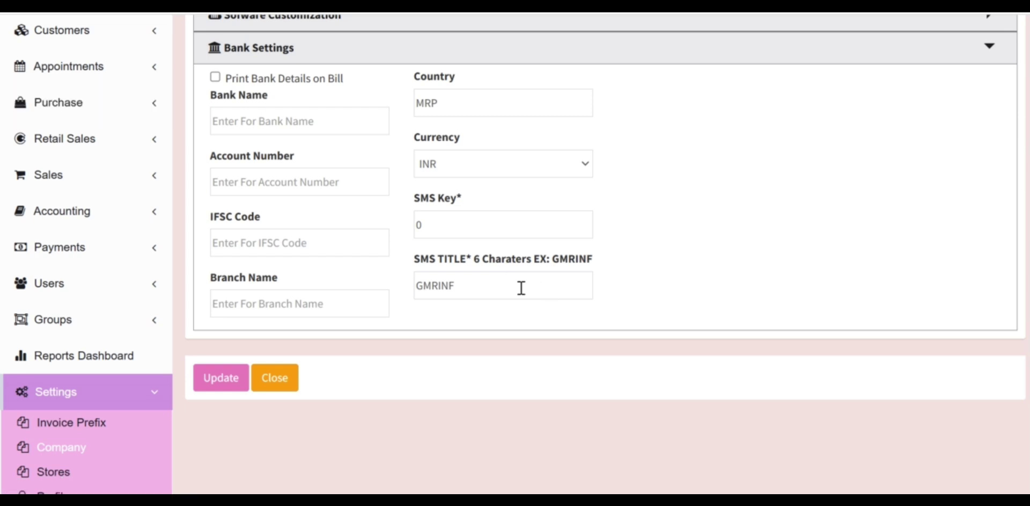
Open the Stores settings and review the store name listed there.
scroll(236, 438, "down", 1)
scroll(236, 438, "down", 1)
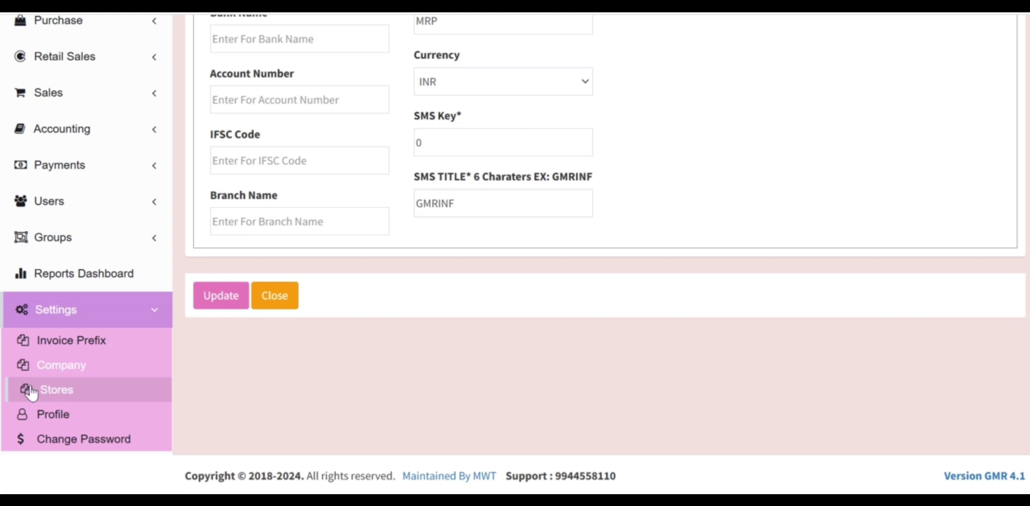
left_click(278, 296)
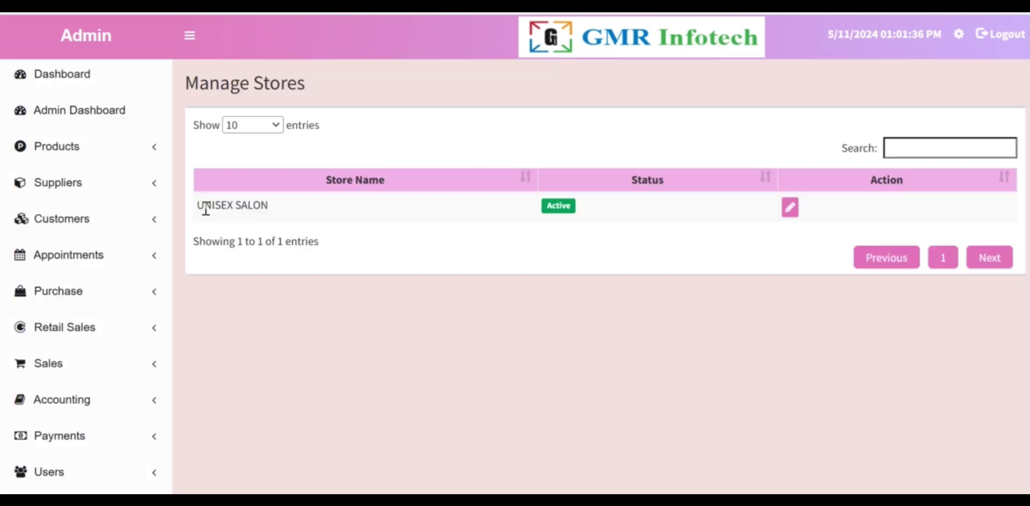
left_click_drag(204, 207, 290, 213)
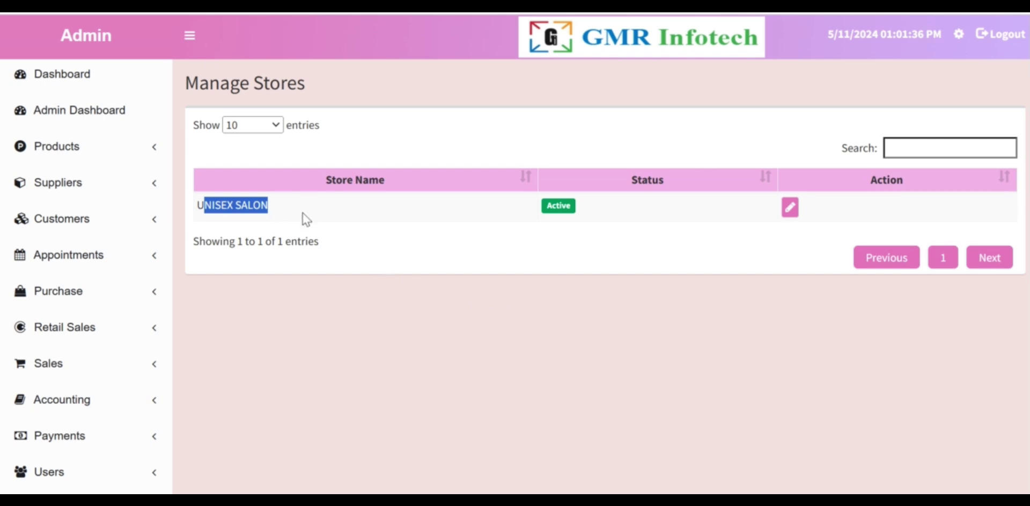
Open the user Profile from the settings and review the username, e-mail and first name entries.
scroll(243, 367, "down", 2)
scroll(361, 339, "down", 3)
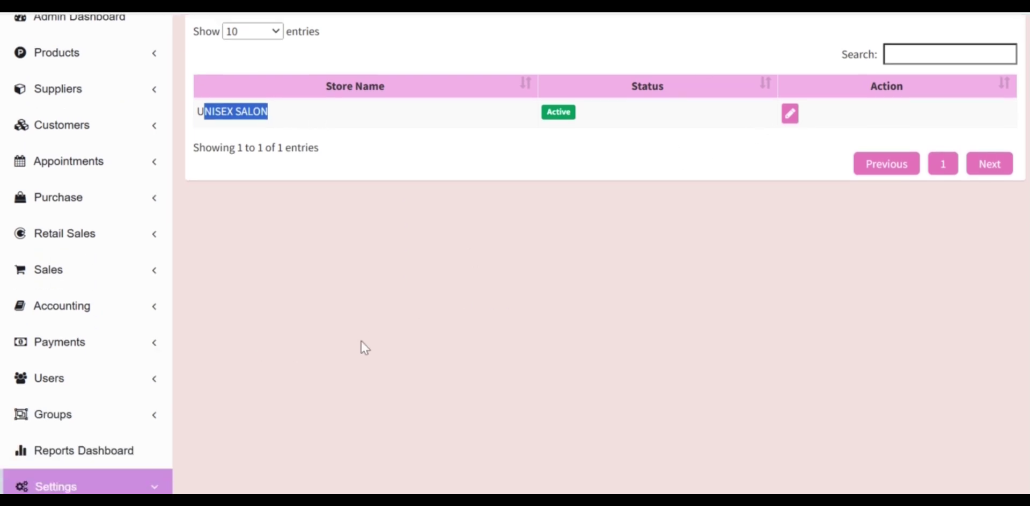
scroll(107, 445, "down", 1)
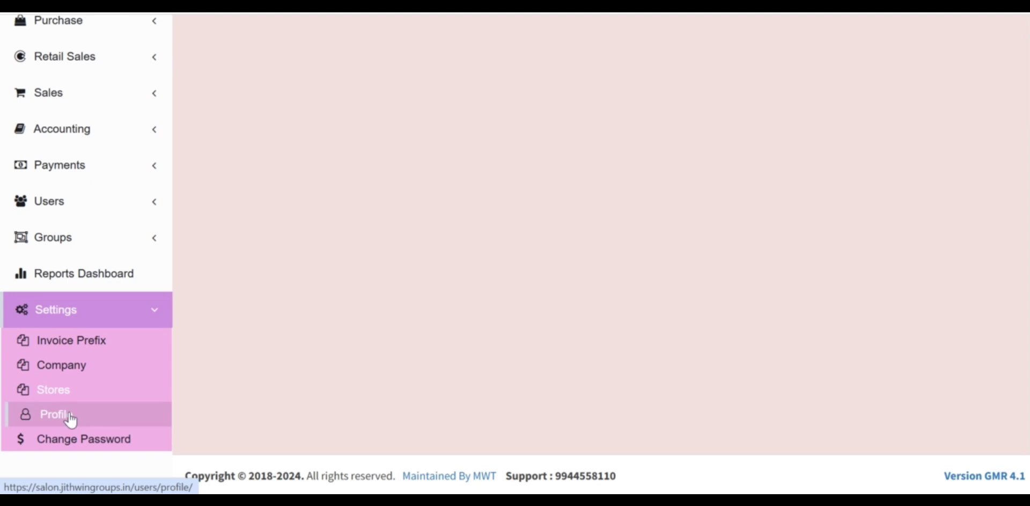
left_click(70, 418)
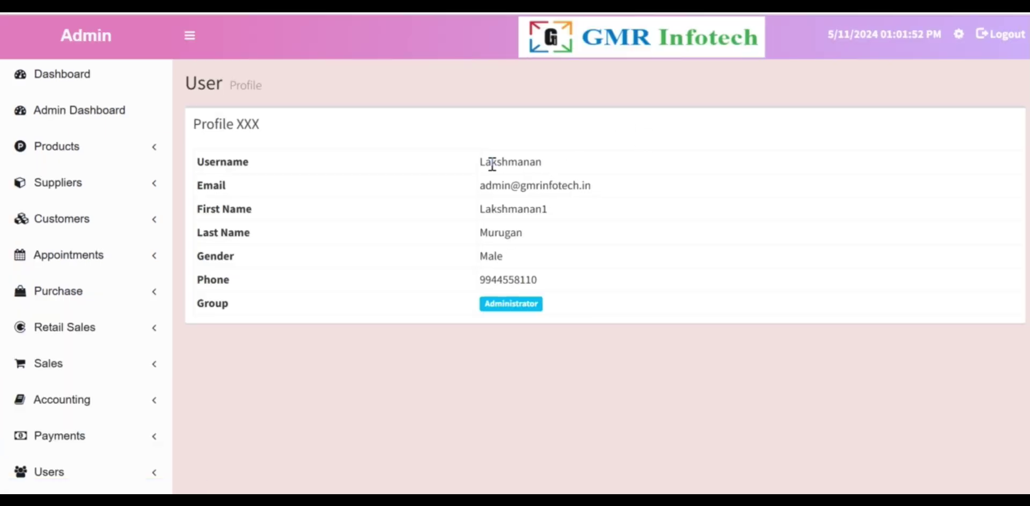
left_click_drag(491, 161, 591, 168)
left_click_drag(510, 185, 622, 194)
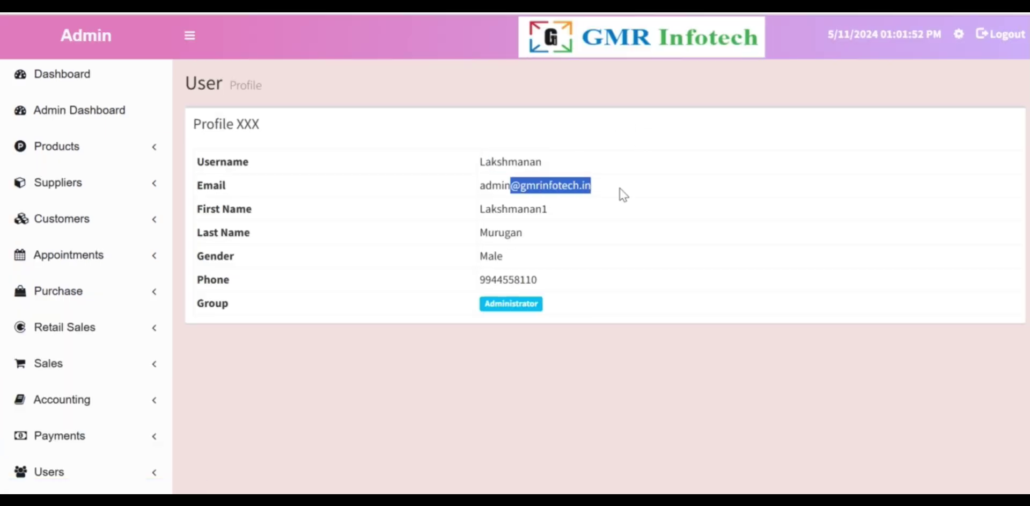
left_click_drag(543, 210, 501, 210)
Open the Change Password page and review the user information, password and confirm password fields.
scroll(381, 323, "down", 3)
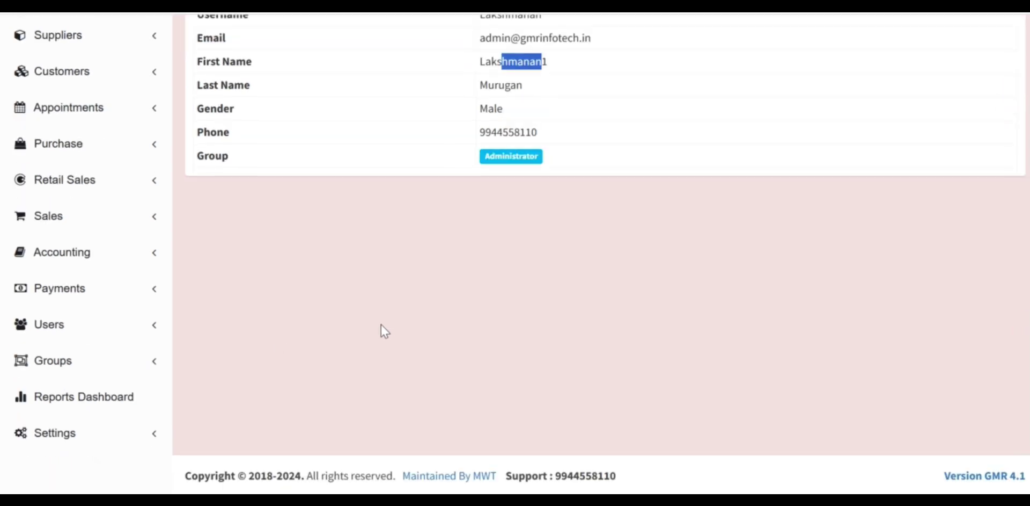
left_click(76, 432)
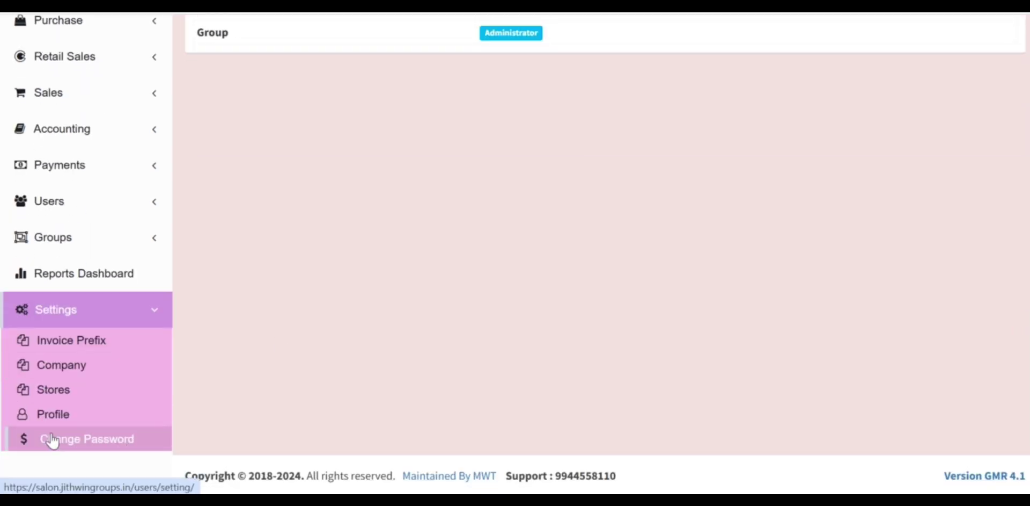
left_click(51, 440)
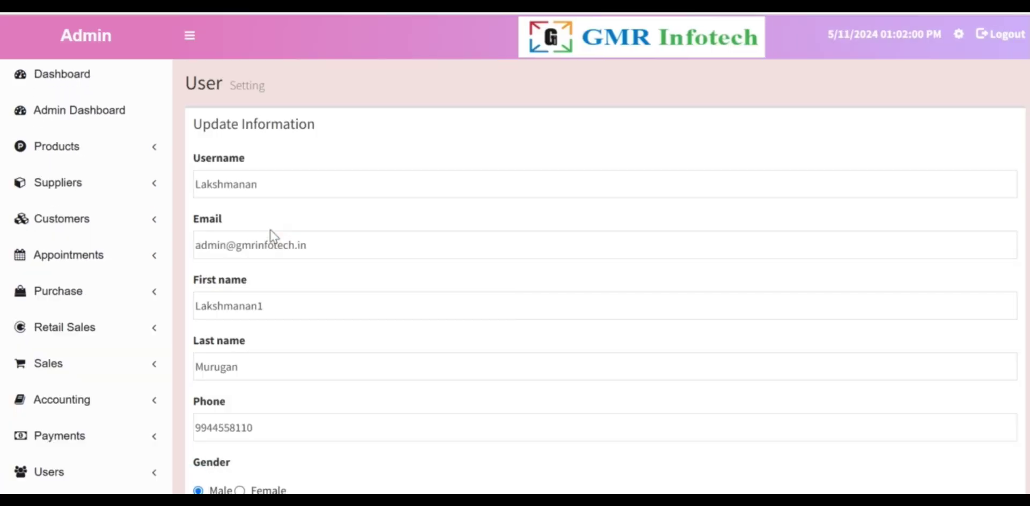
scroll(273, 237, "down", 6)
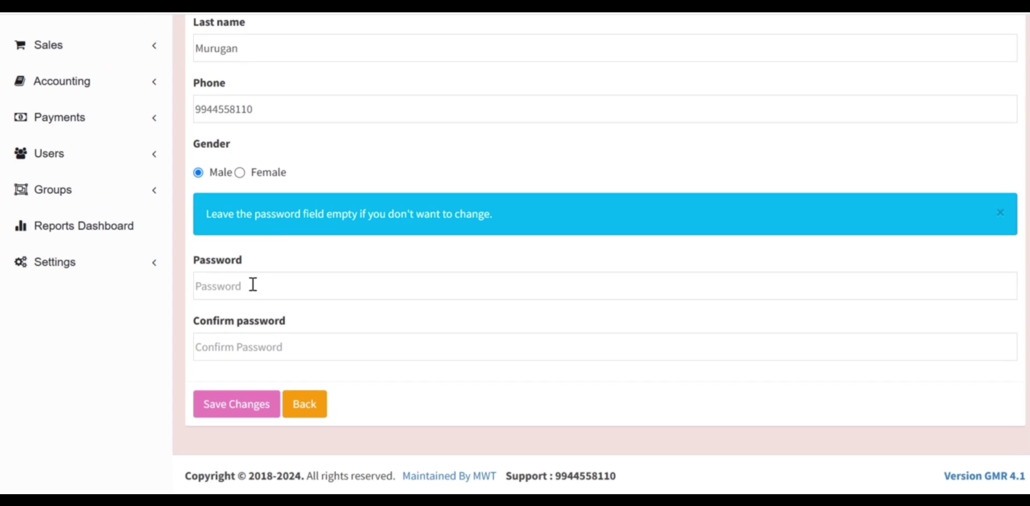
scroll(276, 240, "up", 6)
scroll(375, 86, "down", 6)
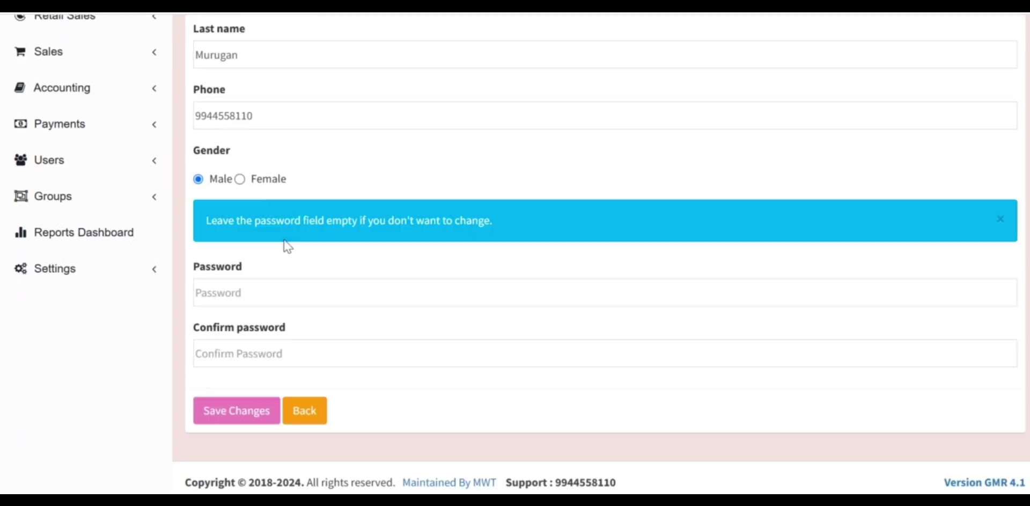
left_click(52, 273)
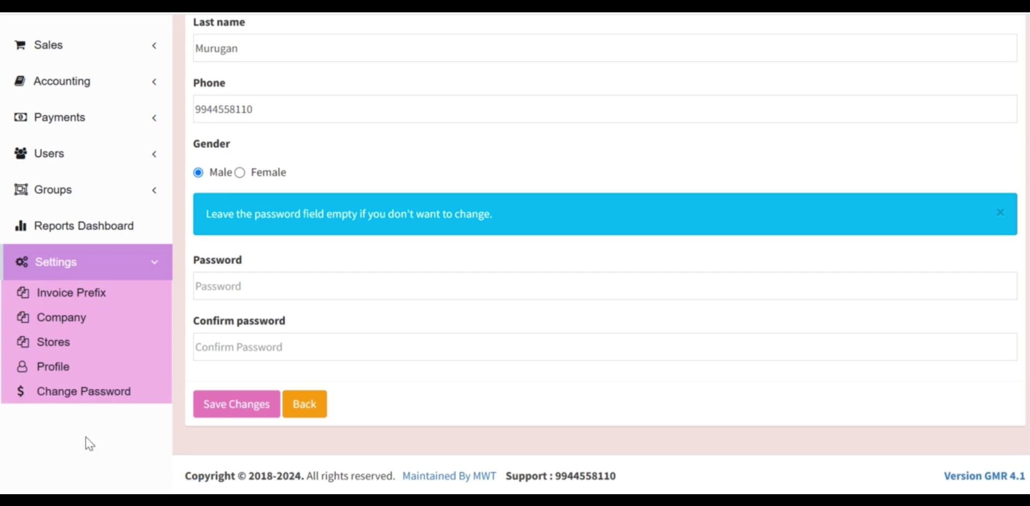
left_click(225, 413)
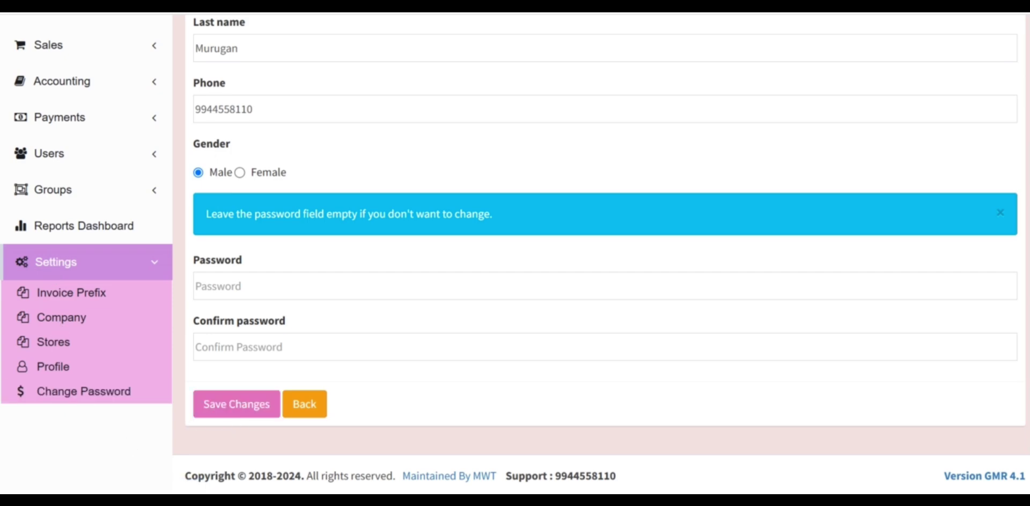